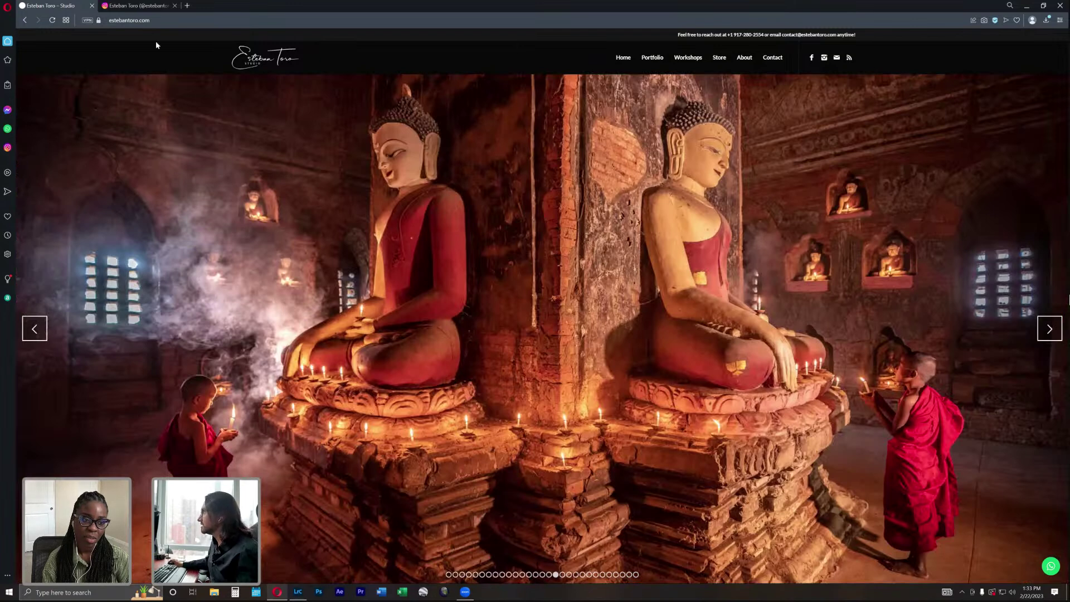
# View the photographer's Instagram profile, and switch to Lightroom Classic to look through the Adobe Live collection.
pyautogui.click(143, 7)
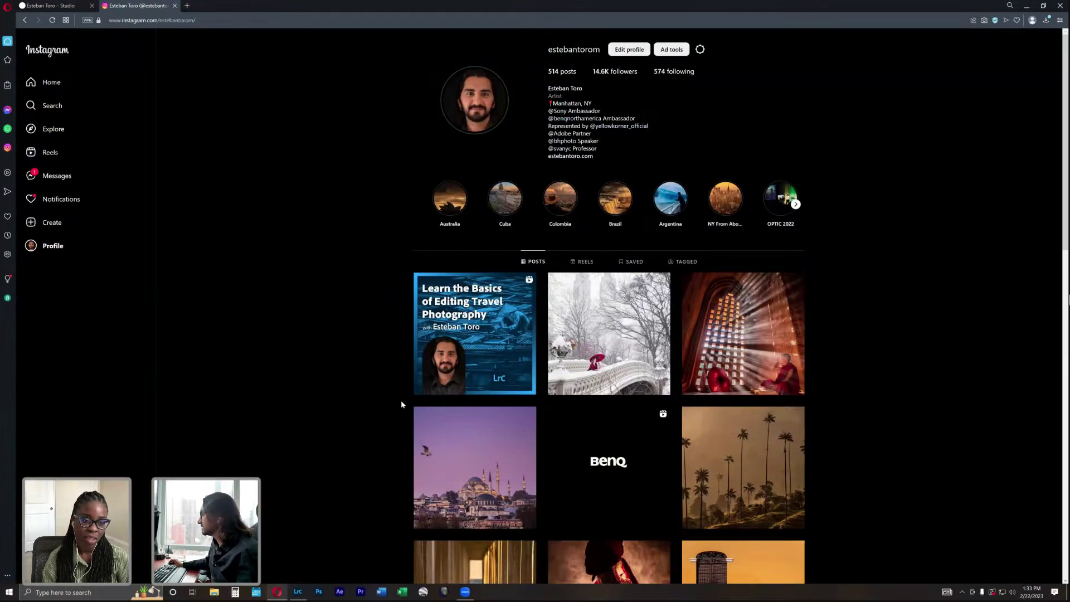
pyautogui.click(297, 592)
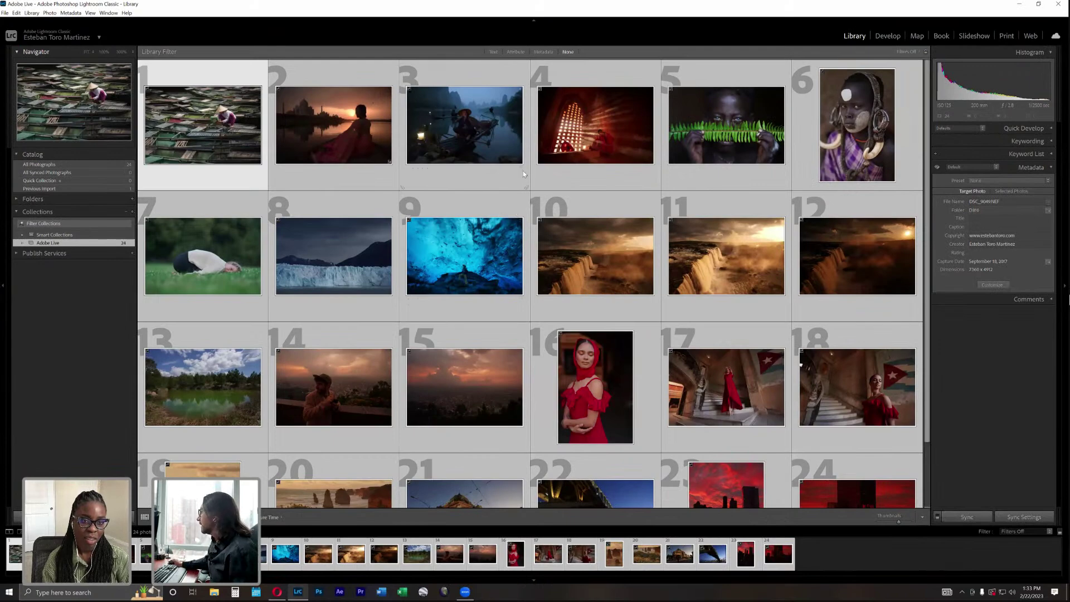
pyautogui.scroll(-2, 524, 173)
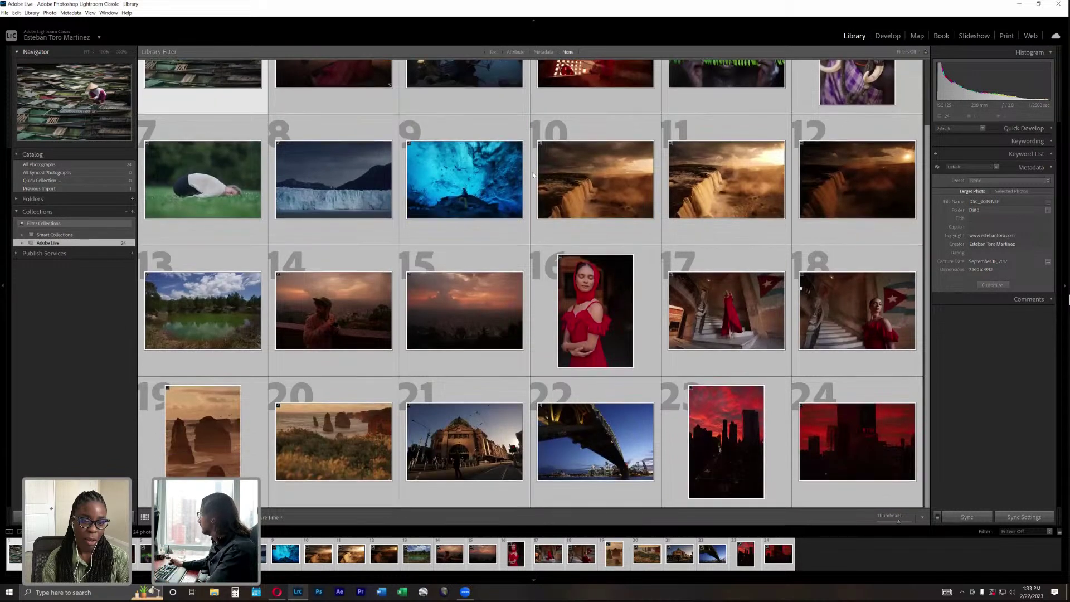
pyautogui.scroll(2, 596, 237)
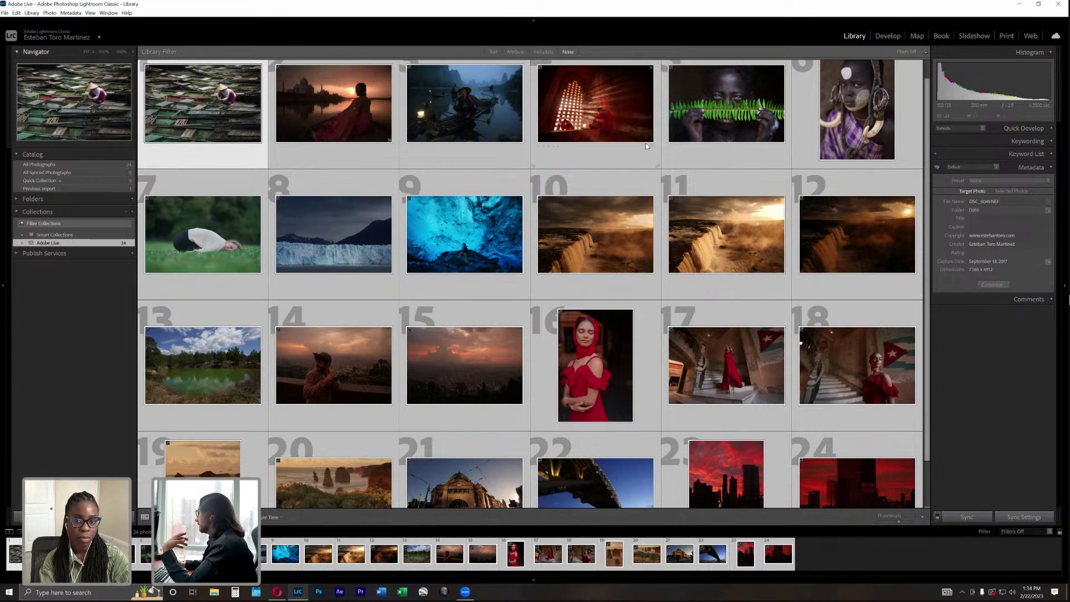
# View the Taj Mahal boat portrait enlarged and in the Develop module, and return to the thumbnail grid.
pyautogui.doubleClick(374, 124)
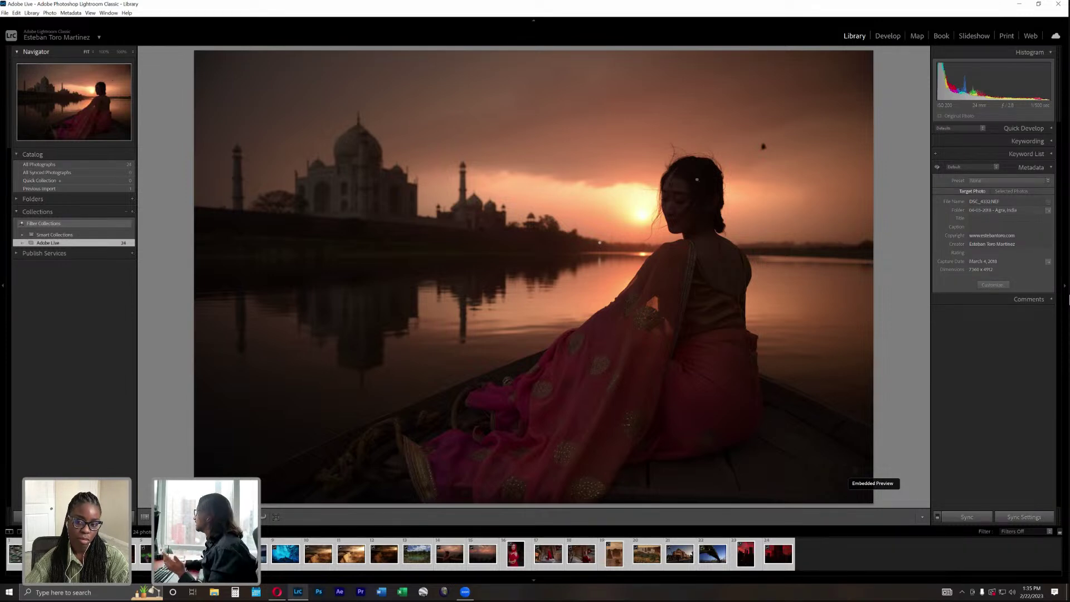
pyautogui.click(891, 38)
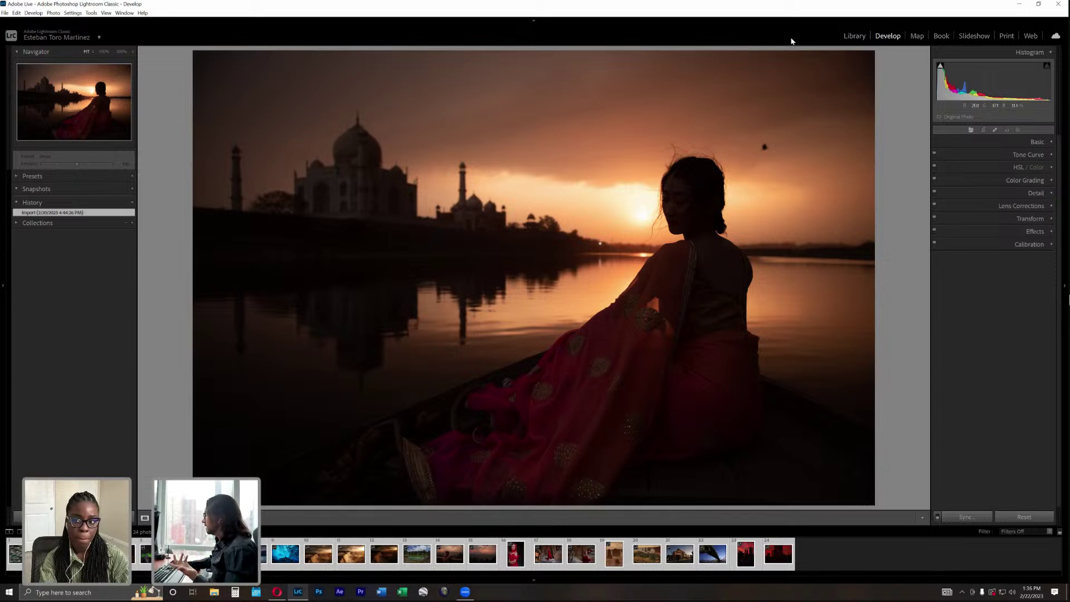
pyautogui.press('e')
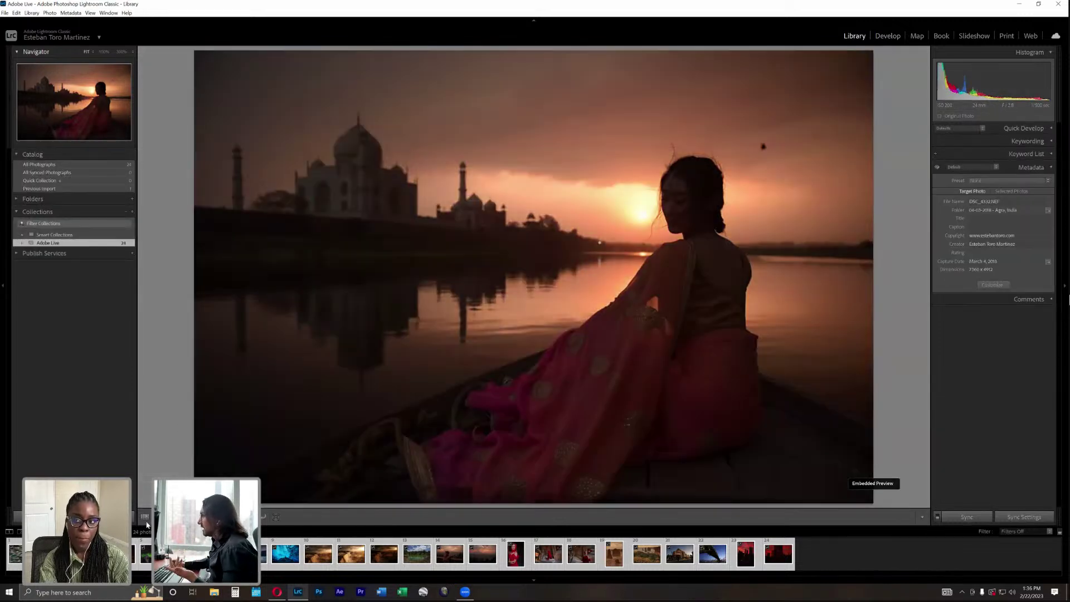
pyautogui.click(145, 519)
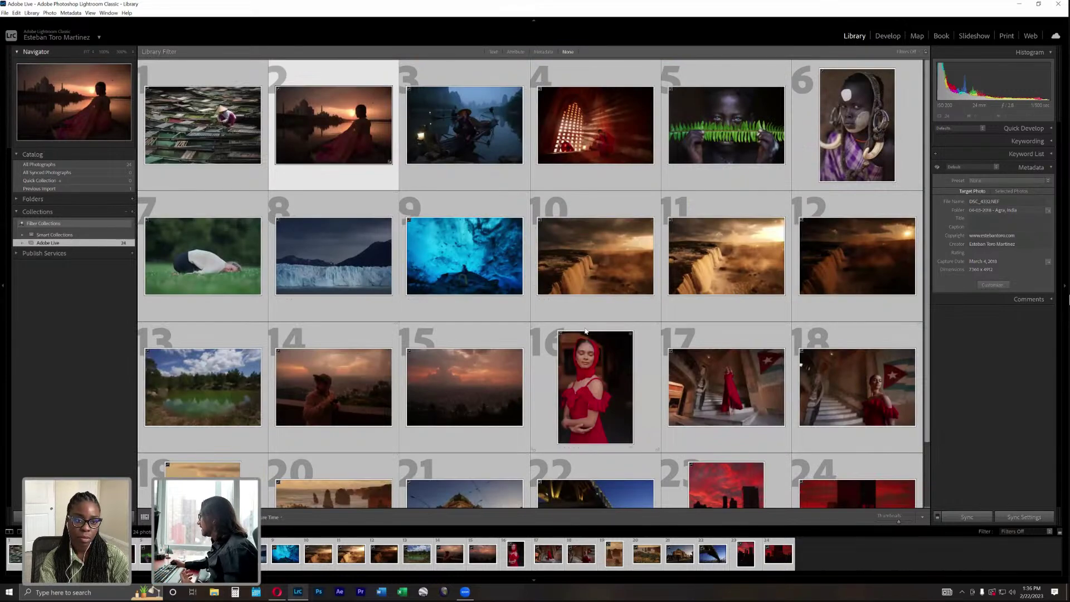
# Browse the collection, view the green lake photo enlarged, and return to the thumbnail grid.
pyautogui.scroll(-2, 579, 326)
pyautogui.scroll(1, 438, 63)
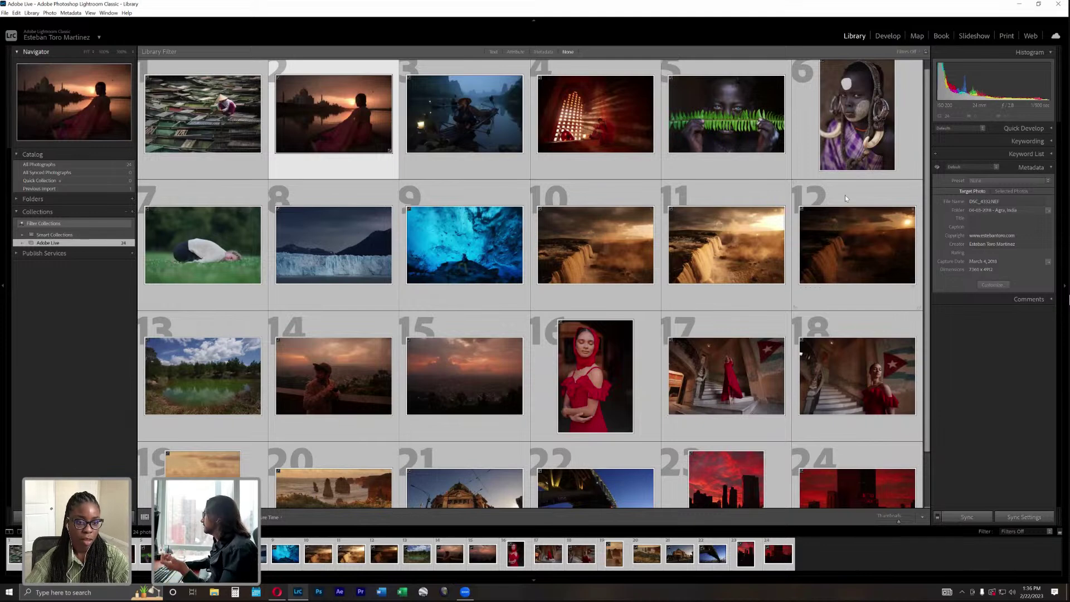
pyautogui.click(852, 153)
pyautogui.doubleClick(235, 388)
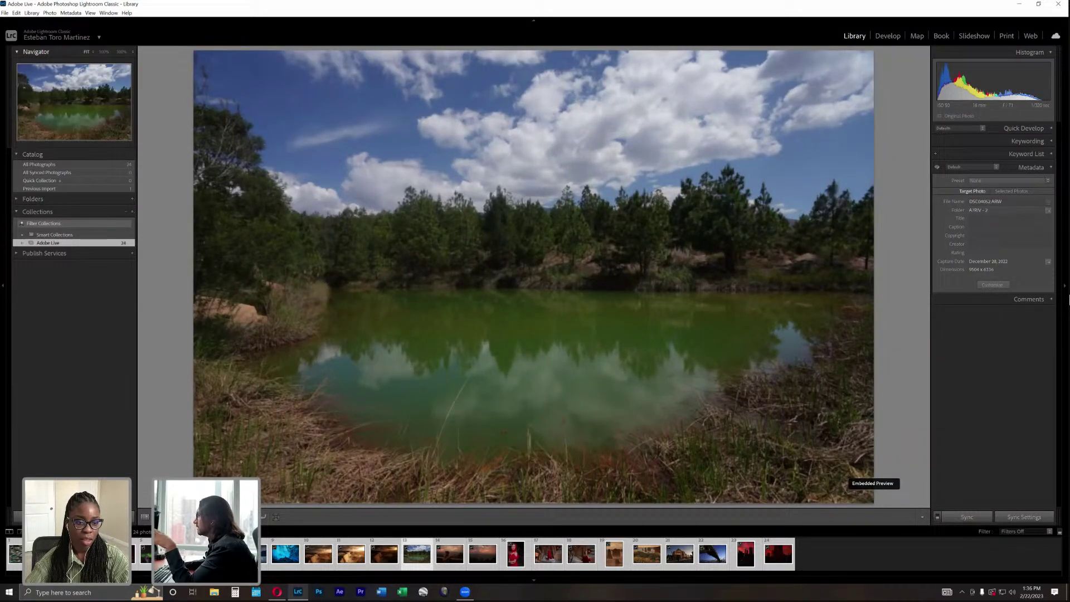
pyautogui.doubleClick(523, 334)
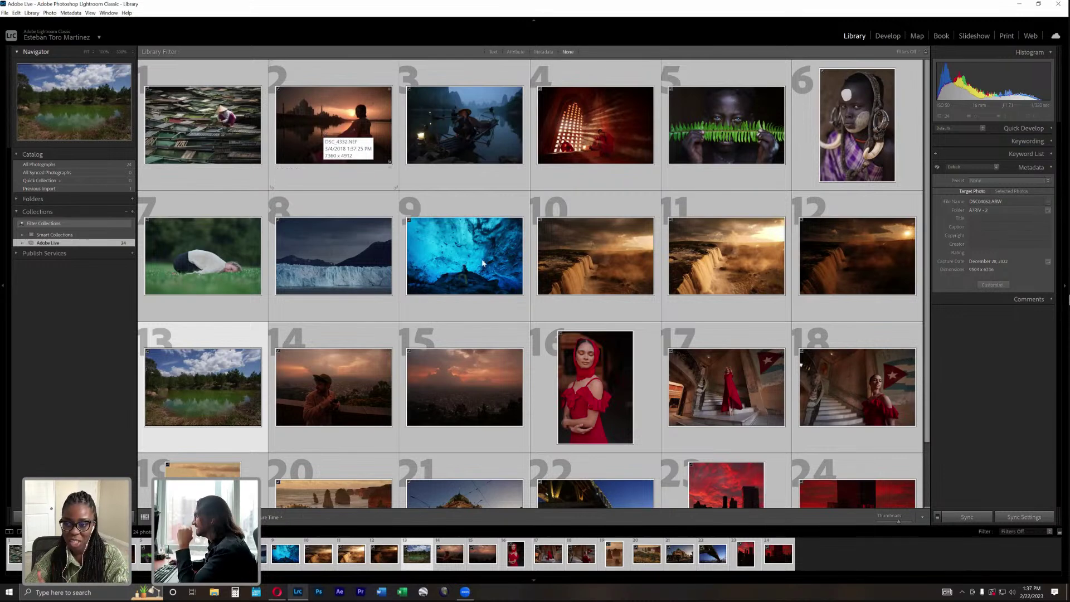
# Open the Taj Mahal portrait of the woman in the boat in the Develop module.
pyautogui.click(349, 127)
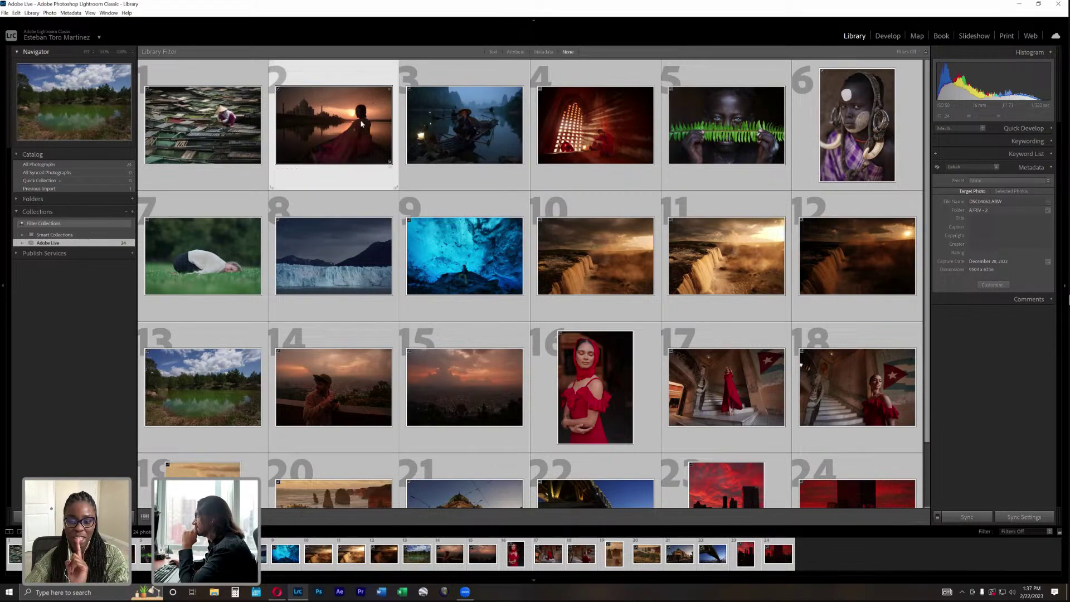
pyautogui.doubleClick(349, 127)
pyautogui.click(887, 36)
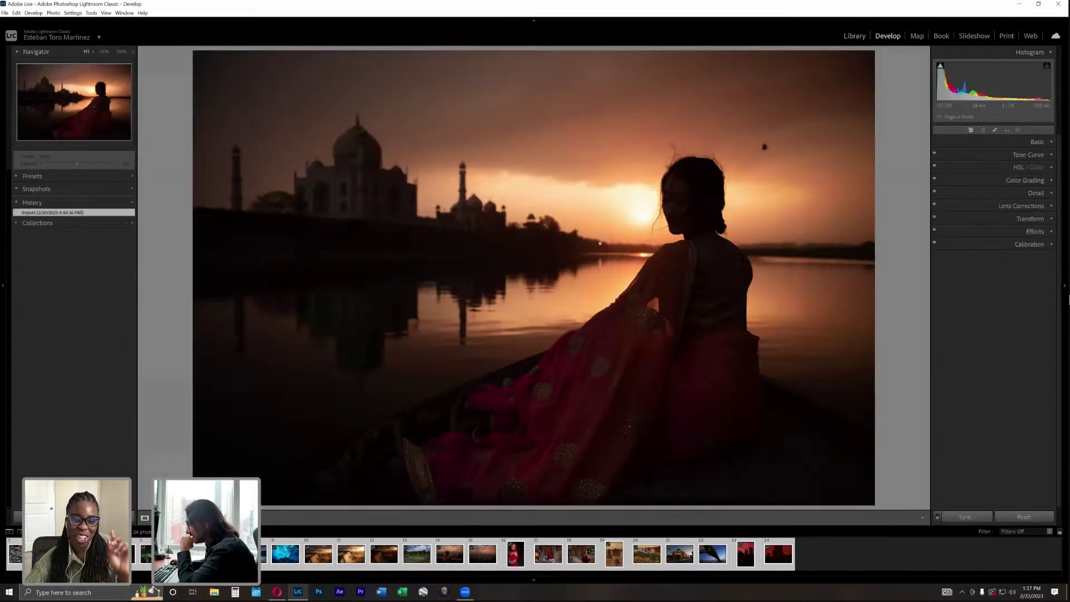
pyautogui.press('Right')
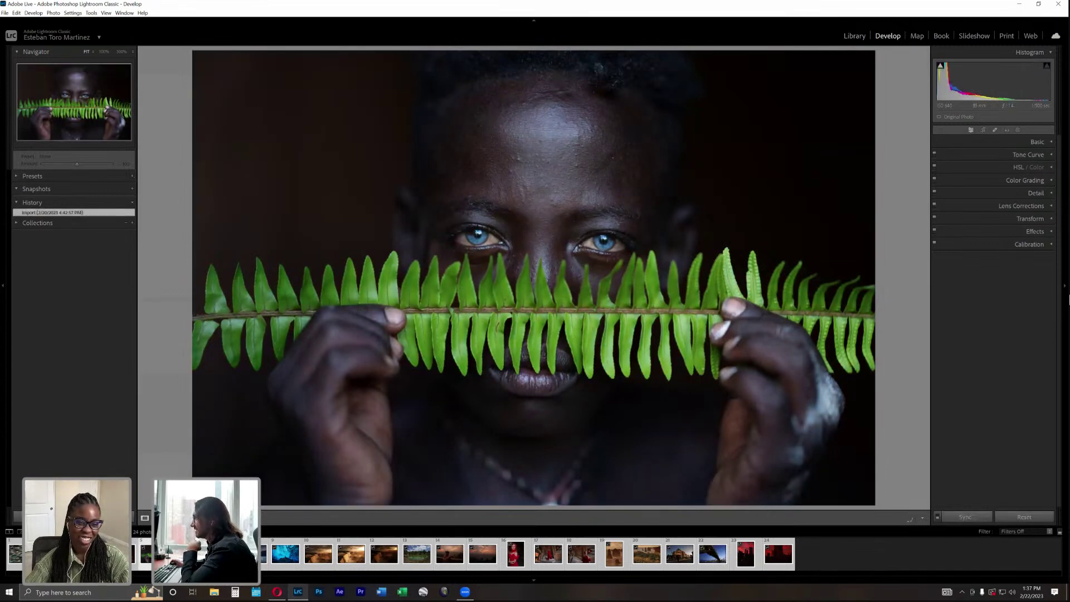
pyautogui.press('Left')
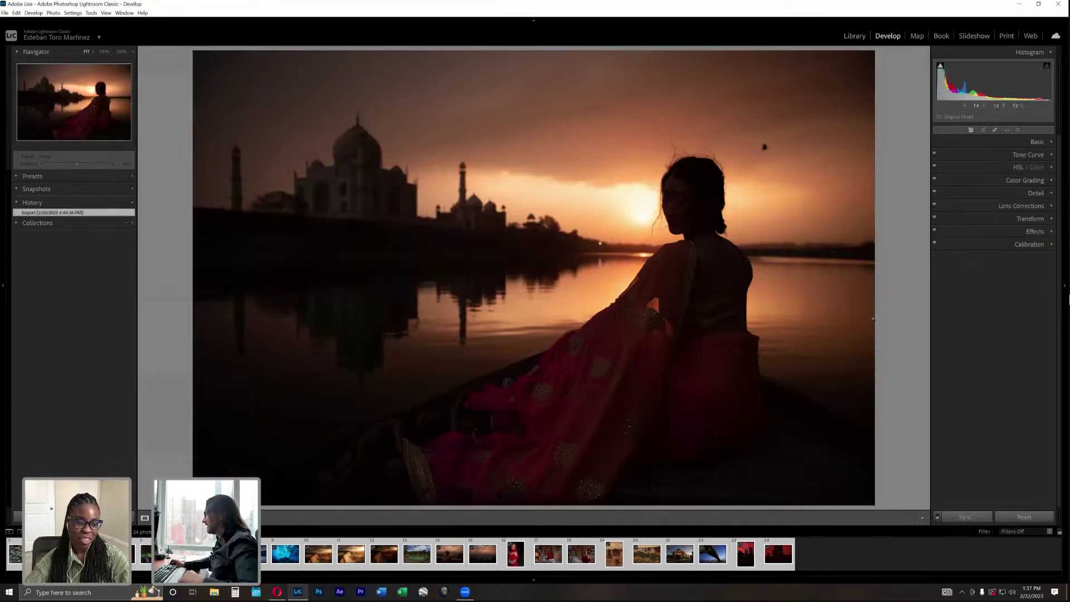
# Lower the photo's highlights to about -70 and raise both shadows and blacks to +100.
pyautogui.click(1026, 142)
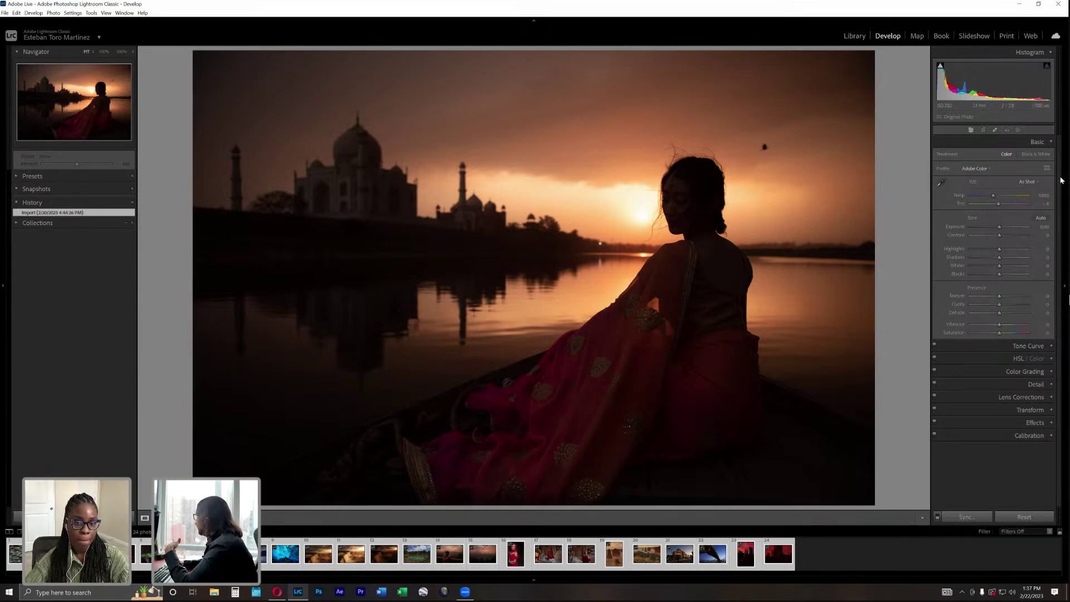
pyautogui.doubleClick(978, 251)
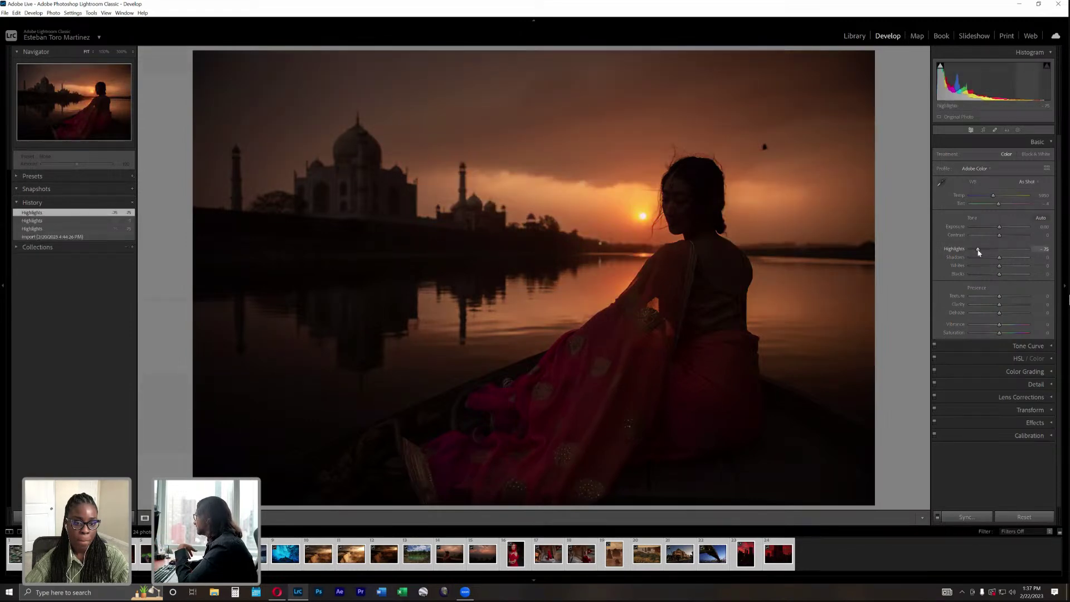
pyautogui.click(651, 220)
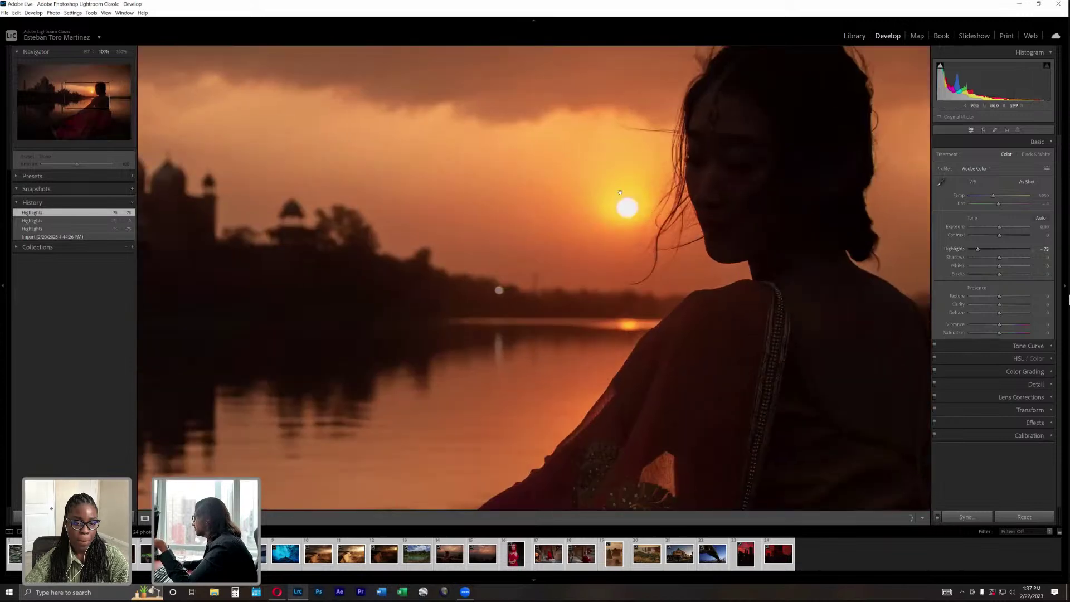
pyautogui.press('z')
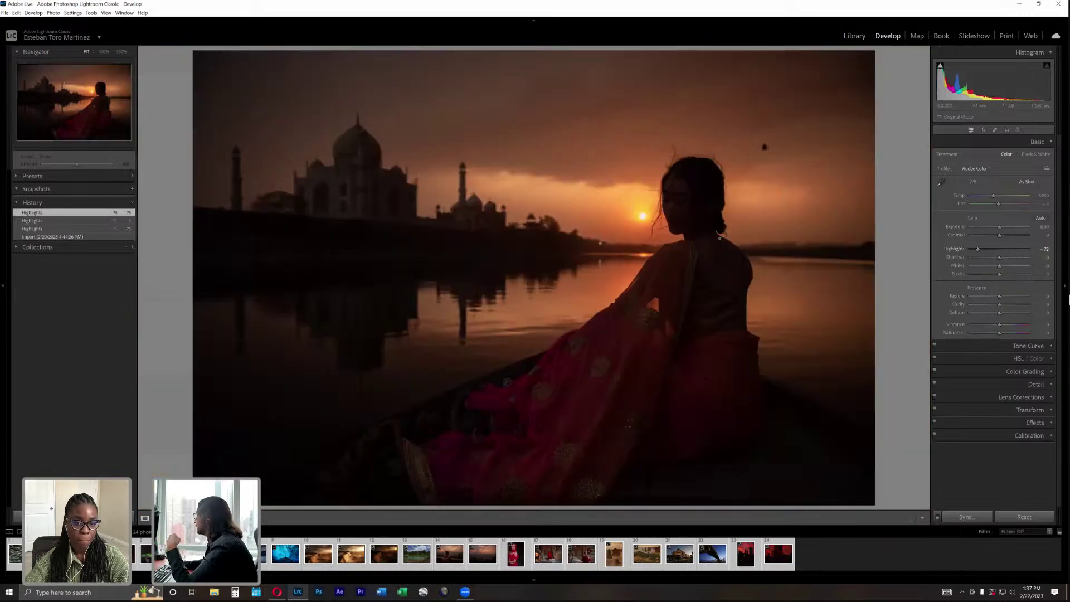
pyautogui.moveTo(1015, 258); pyautogui.dragTo(1031, 275)
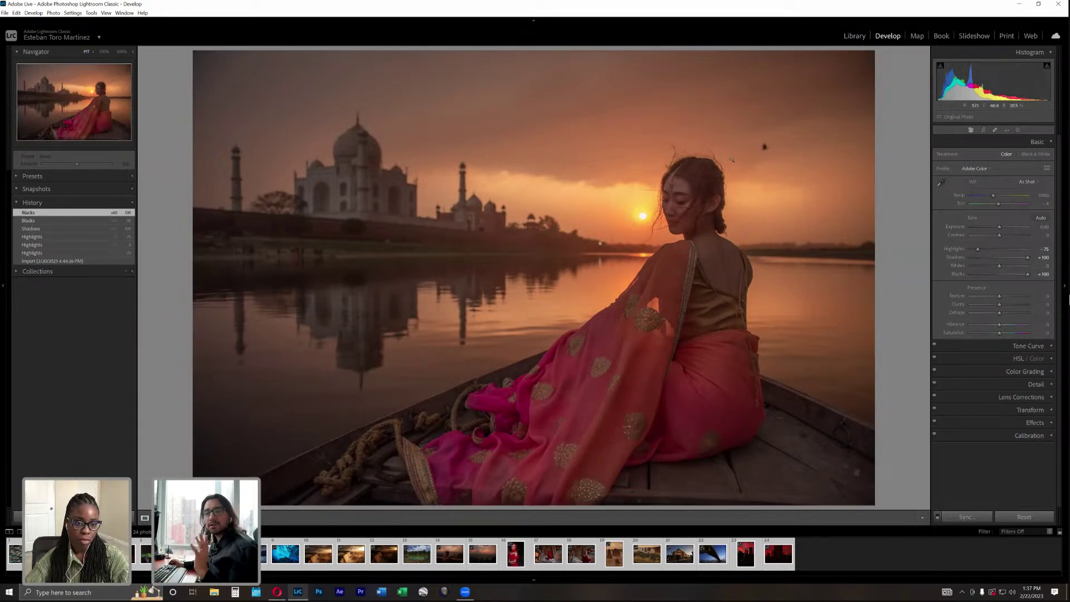
# Inspect the woman's face, the sun and the bird at high magnification to judge the detail and noise in the recovered shadows.
pyautogui.click(704, 172)
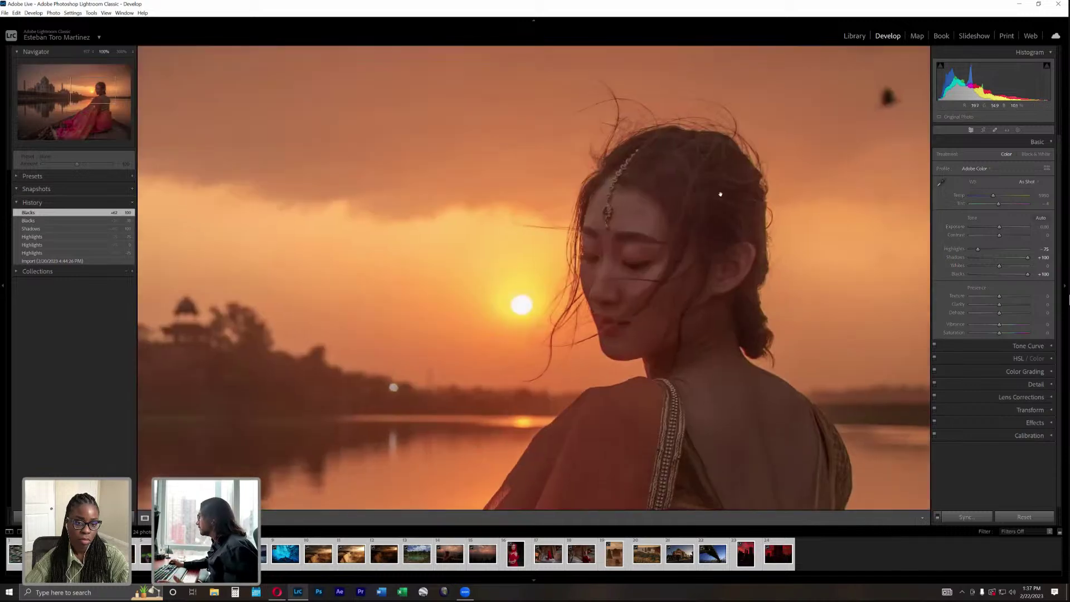
pyautogui.click(704, 172)
pyautogui.click(718, 188)
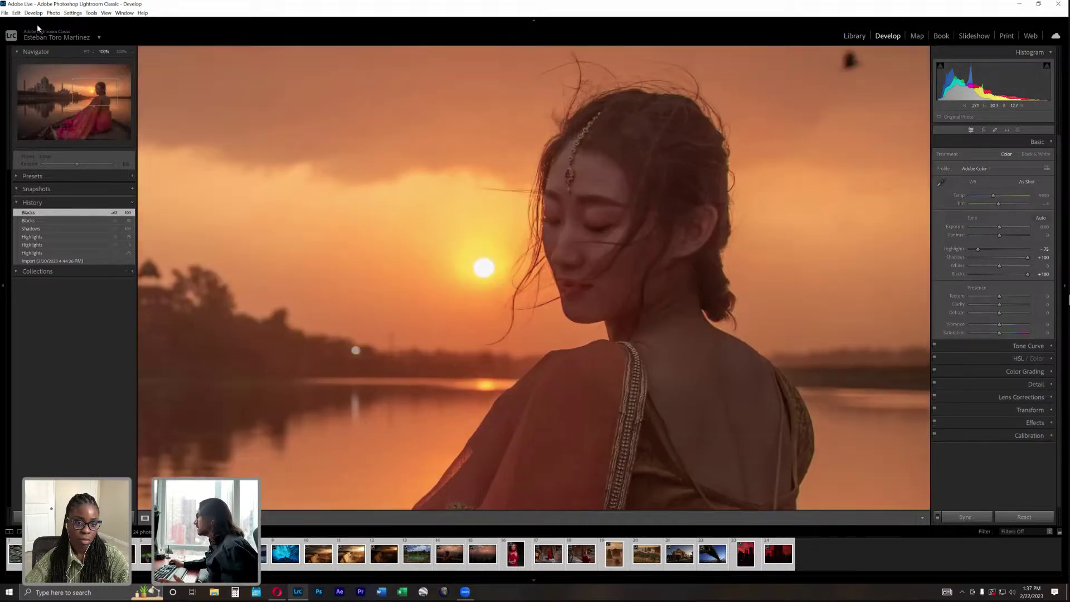
pyautogui.click(121, 51)
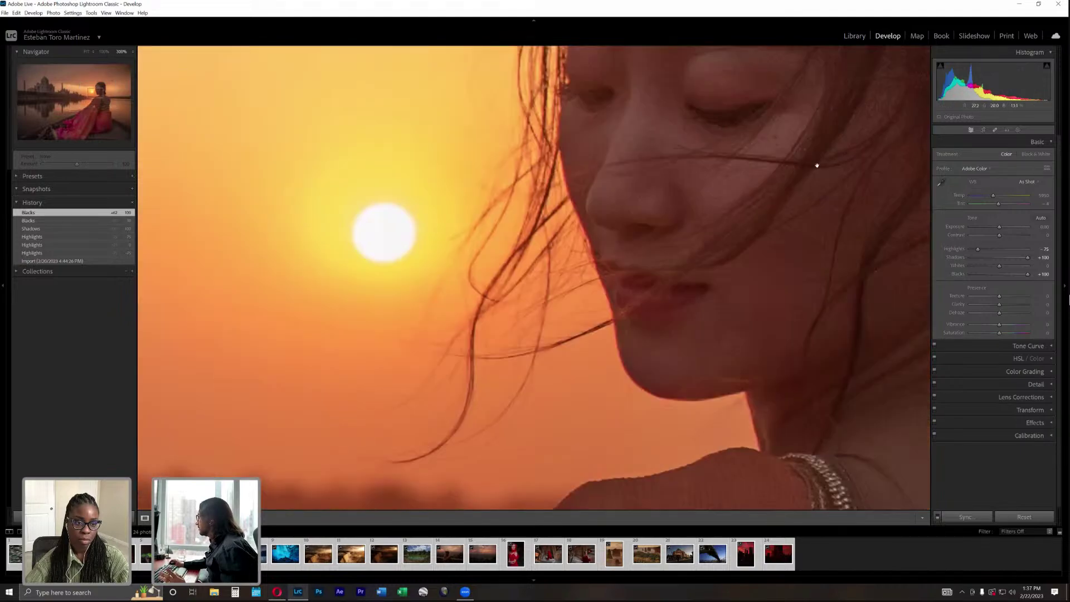
pyautogui.click(683, 263)
pyautogui.click(725, 160)
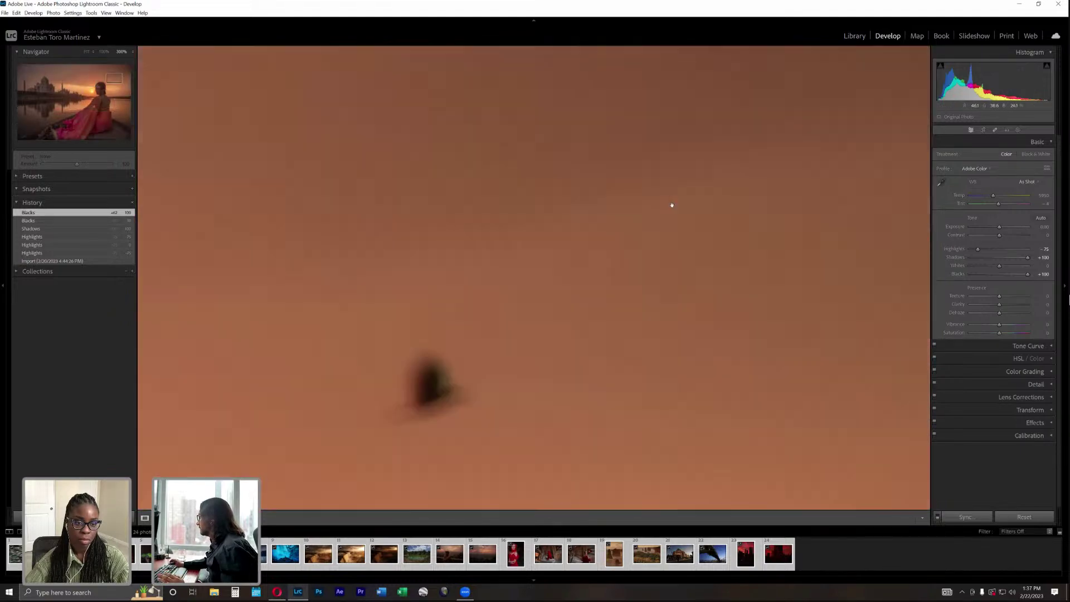
pyautogui.click(671, 206)
pyautogui.click(689, 194)
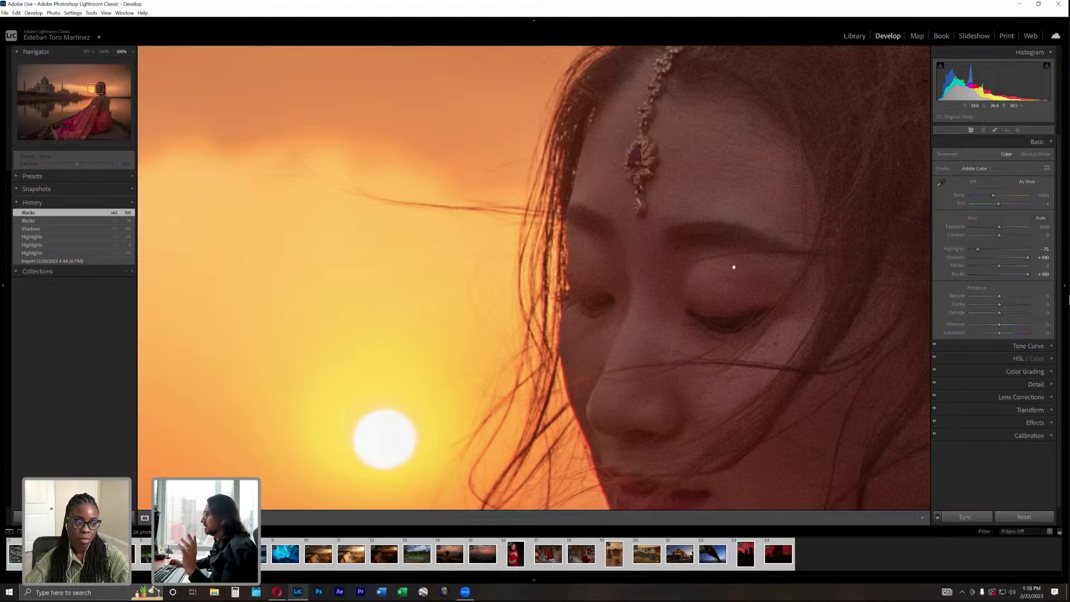
pyautogui.click(666, 153)
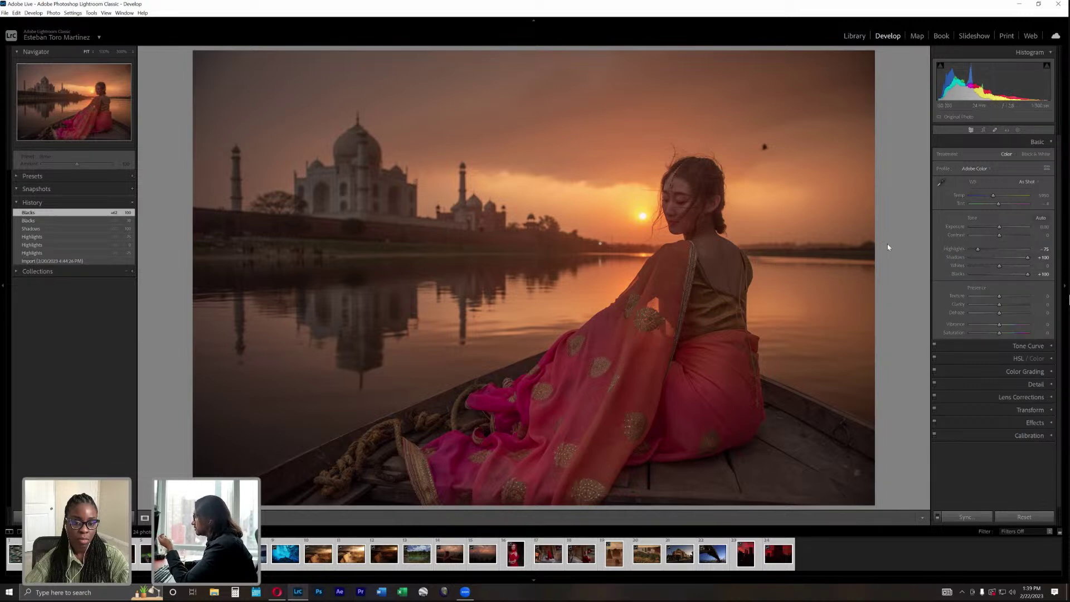
# Raise the photo's clarity to +40 and contrast to +35, and check the dark waterline below the Taj Mahal up close.
pyautogui.click(1006, 305)
pyautogui.click(1010, 305)
pyautogui.click(1015, 303)
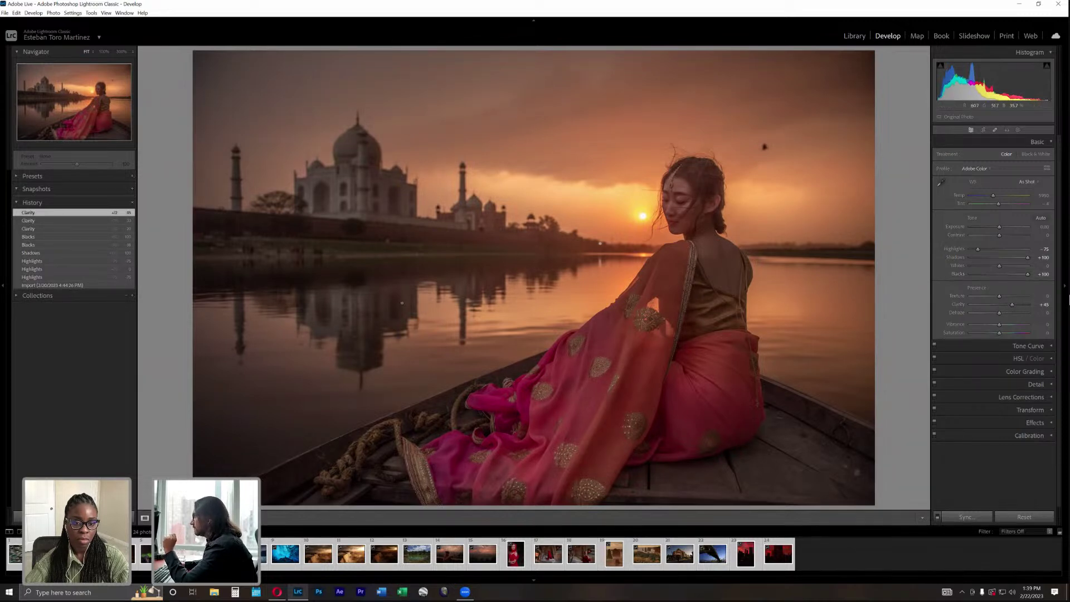
pyautogui.moveTo(999, 235); pyautogui.dragTo(1004, 234)
pyautogui.click(1010, 235)
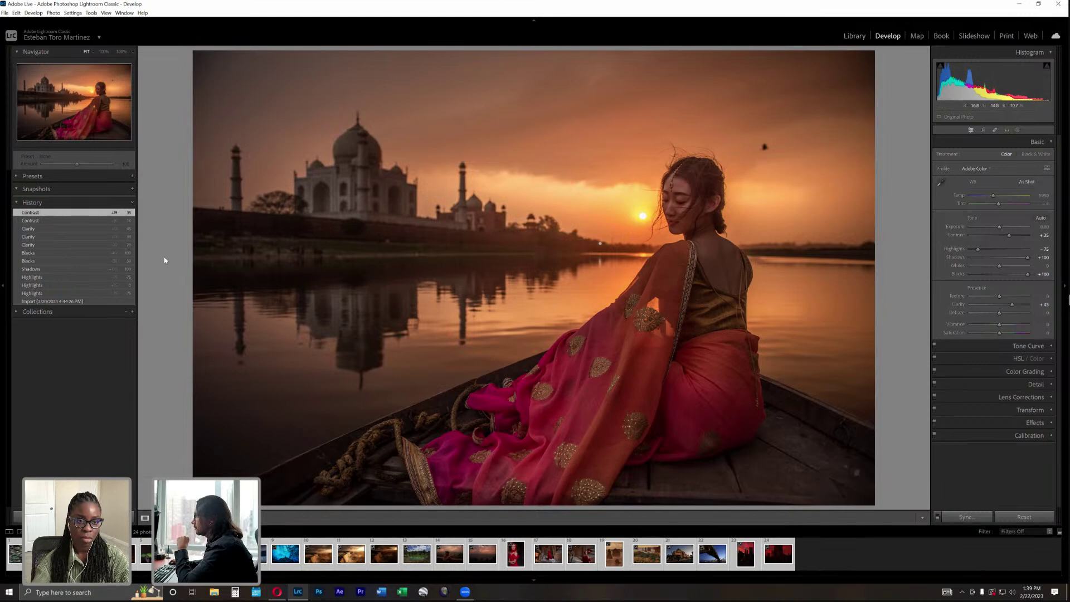
pyautogui.click(315, 257)
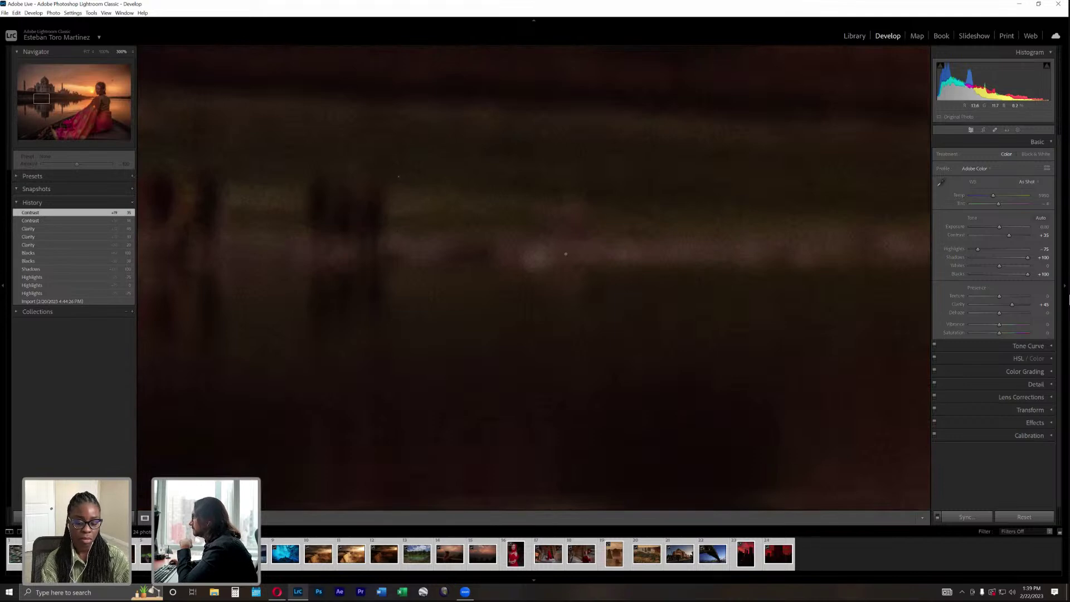
pyautogui.click(540, 255)
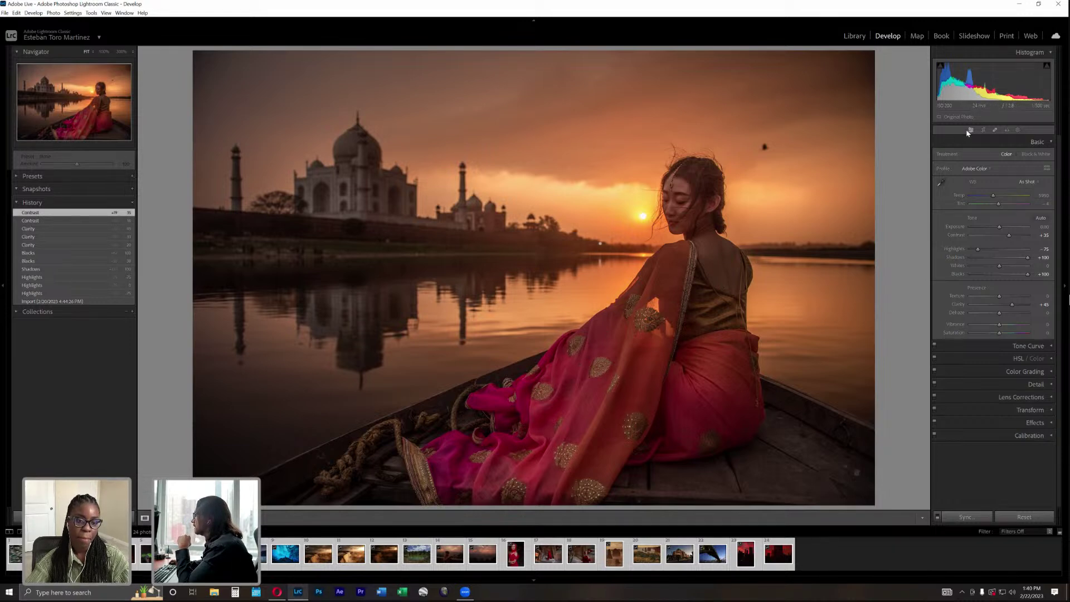
# Create a Subject mask on the woman and set its exposure to 0.49 and contrast to 22.
pyautogui.click(1019, 130)
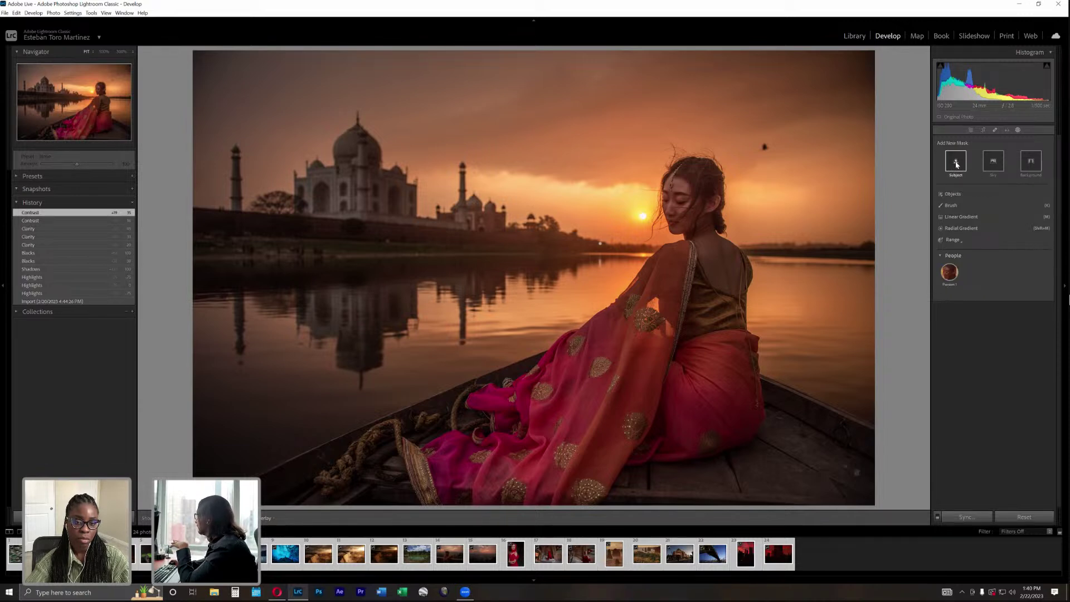
pyautogui.click(955, 162)
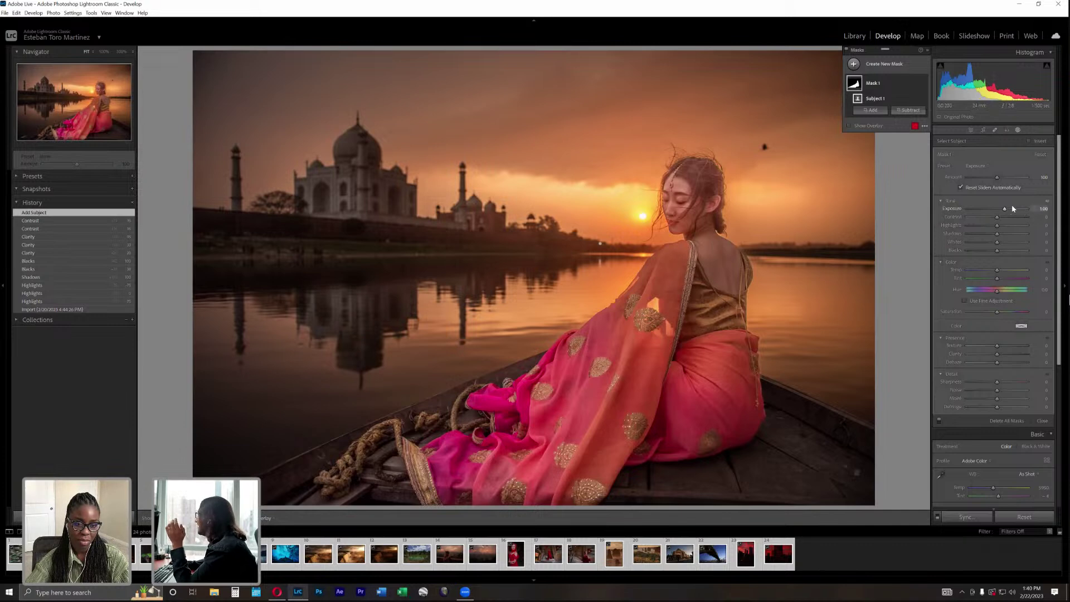
pyautogui.moveTo(1005, 210); pyautogui.dragTo(1013, 209)
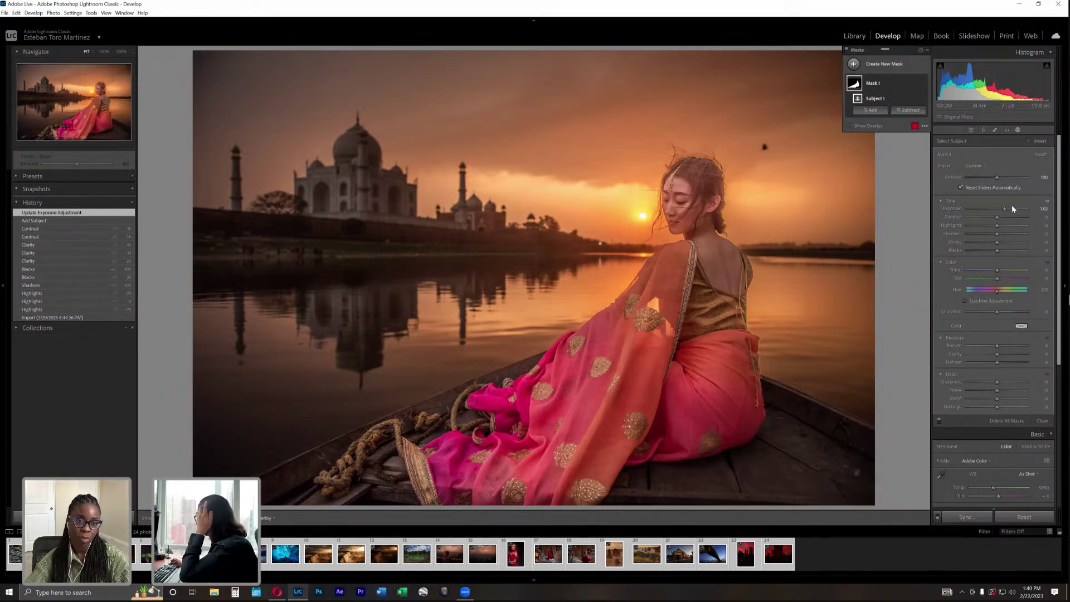
pyautogui.moveTo(1005, 209); pyautogui.dragTo(998, 209)
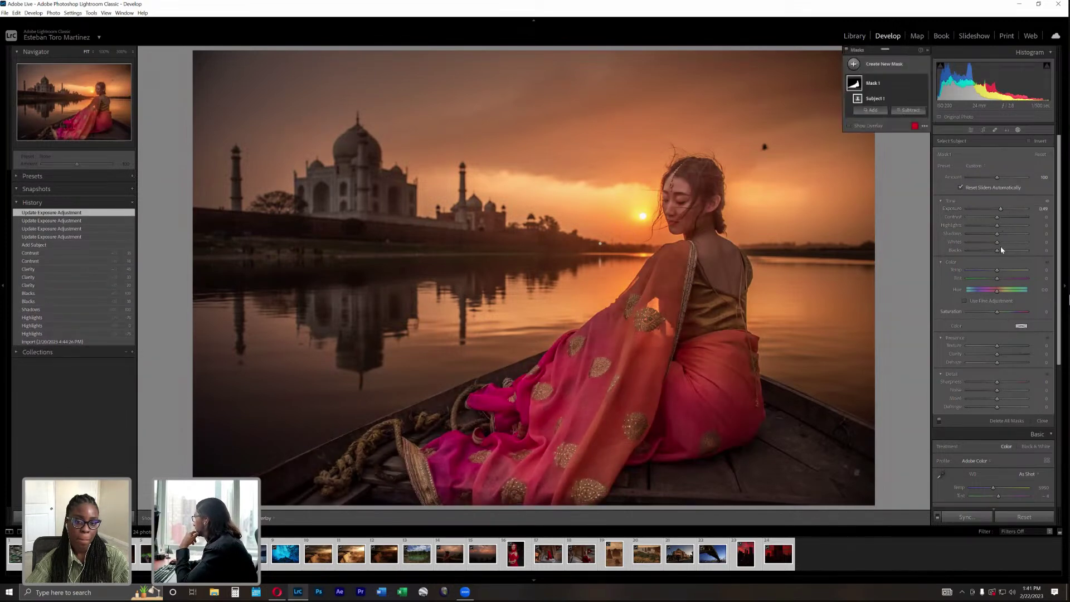
pyautogui.moveTo(998, 218); pyautogui.dragTo(1007, 221)
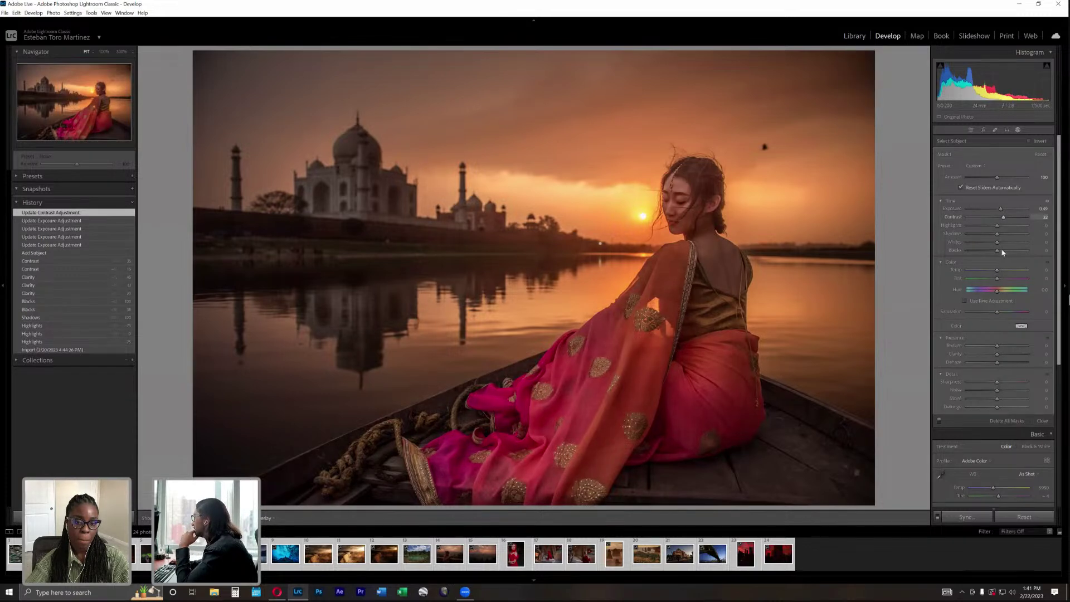
# Set the subject mask's clarity to 15 and fine-tune its shadows.
pyautogui.moveTo(997, 354); pyautogui.dragTo(1002, 354)
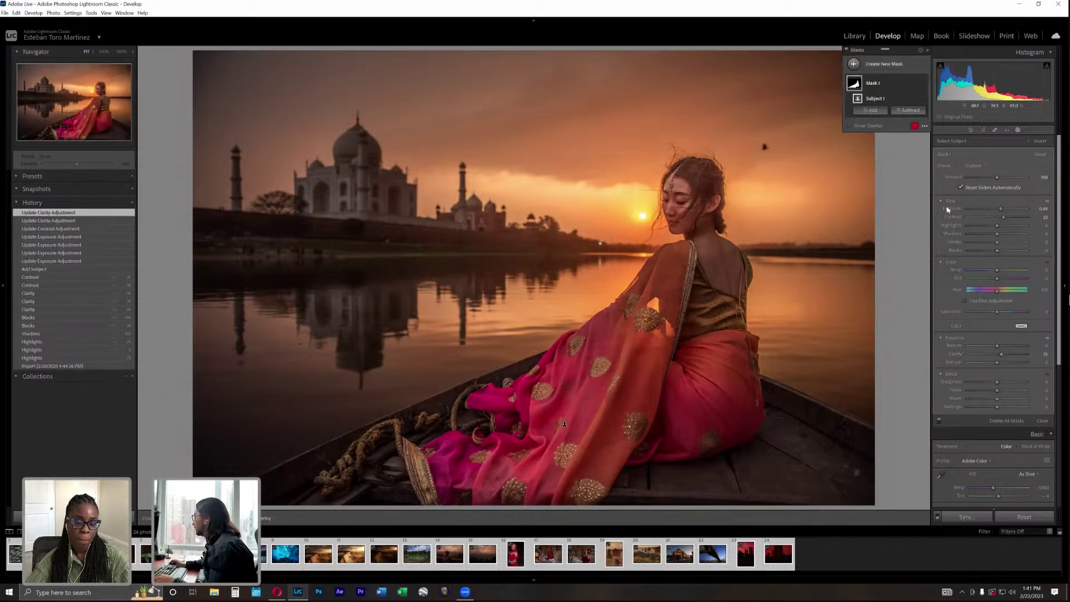
pyautogui.moveTo(987, 234); pyautogui.dragTo(997, 236)
# Create a brush mask with exposure about -0.76 and paint it along the dark riverbank below the Taj Mahal.
pyautogui.click(900, 111)
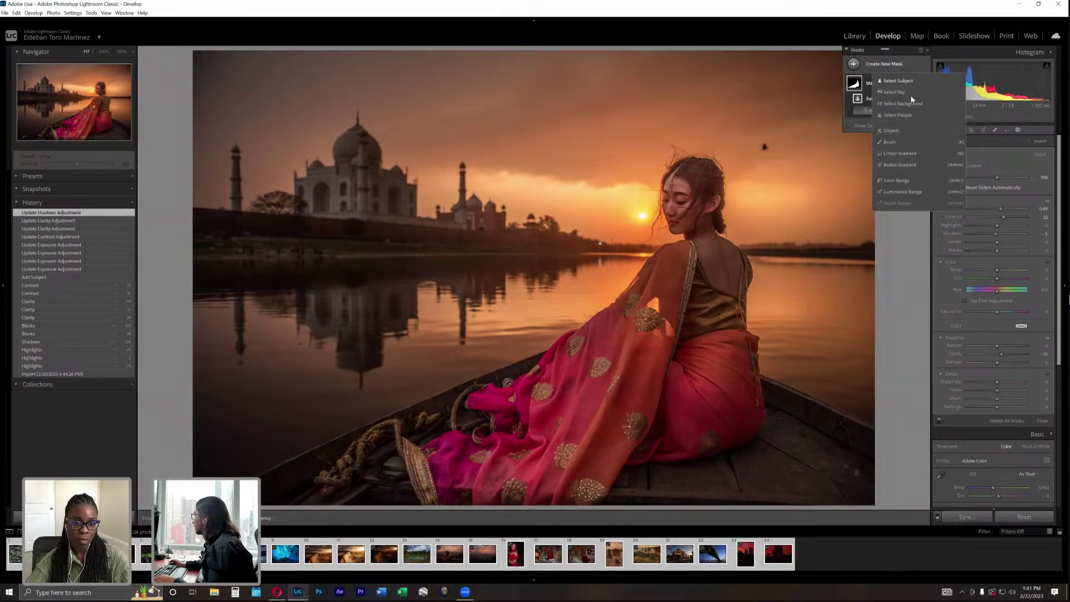
pyautogui.press('Escape')
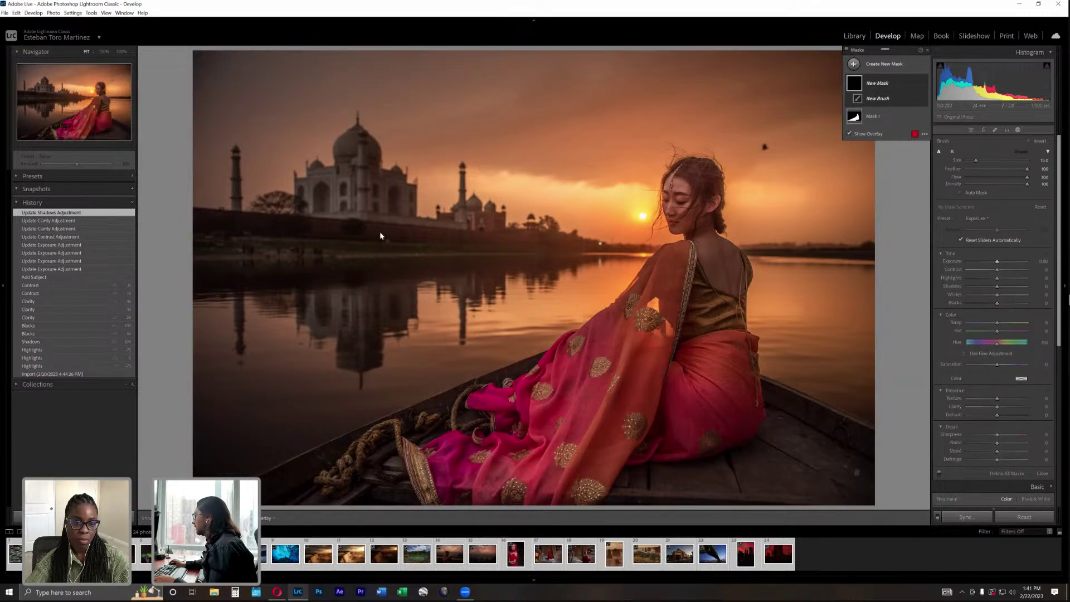
pyautogui.click(1003, 262)
pyautogui.scroll(-1, 260, 233)
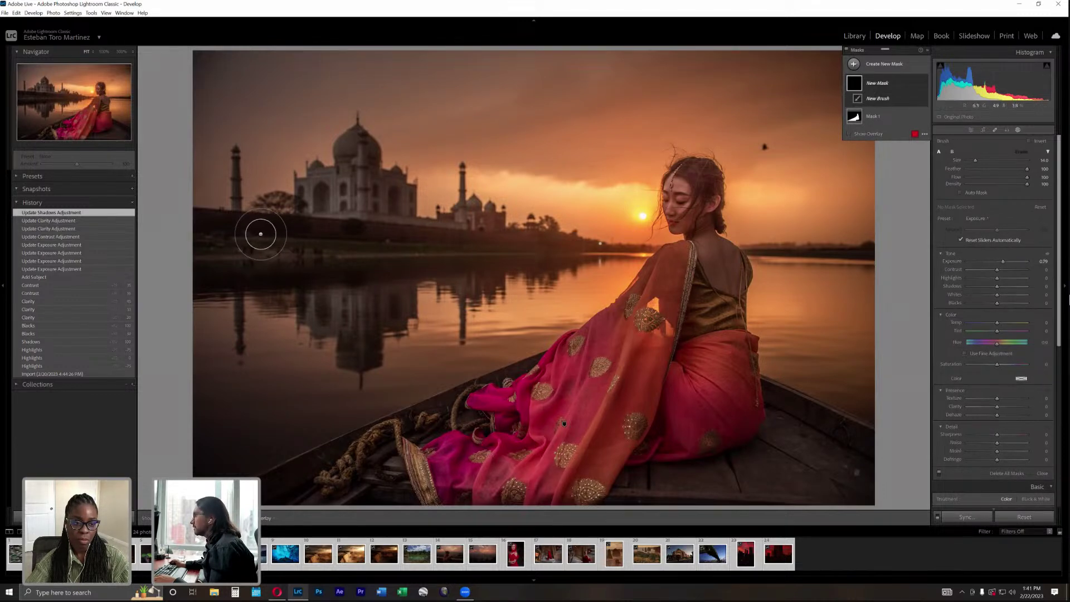
pyautogui.click(993, 262)
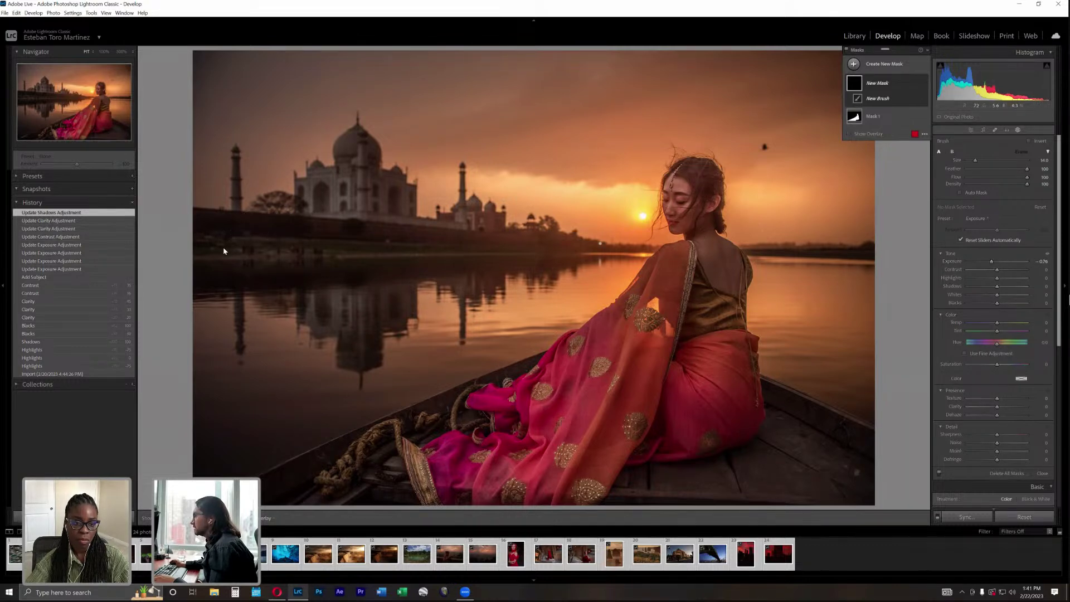
pyautogui.moveTo(218, 259)
pyautogui.mouseDown()
pyautogui.moveTo(287, 256)
pyautogui.moveTo(196, 248)
pyautogui.moveTo(585, 248)
pyautogui.mouseUp()
pyautogui.scroll(-3, 524, 247)
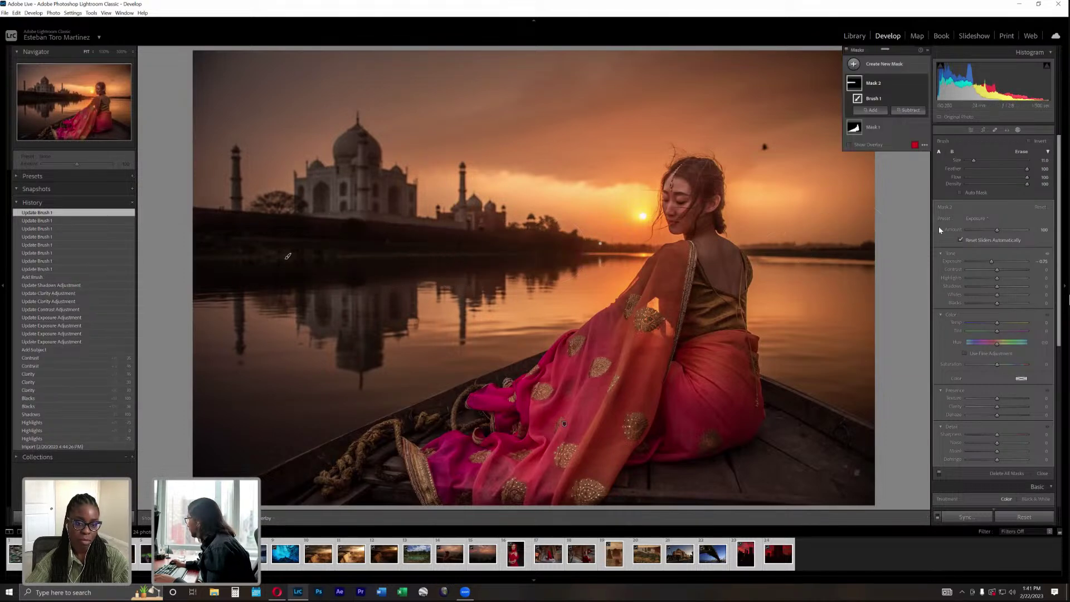
# Extend the riverbank brush mask toward the woman with a smaller brush, setting its contrast to 33 and exposure to about -0.36.
pyautogui.click(1007, 273)
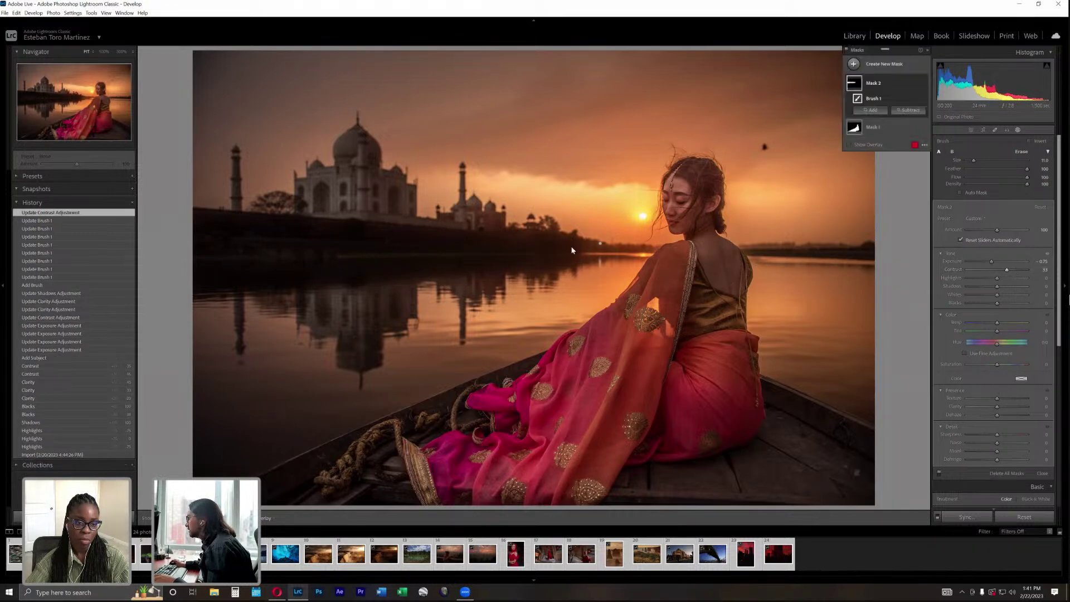
pyautogui.scroll(-5, 582, 251)
pyautogui.moveTo(583, 250); pyautogui.dragTo(623, 249)
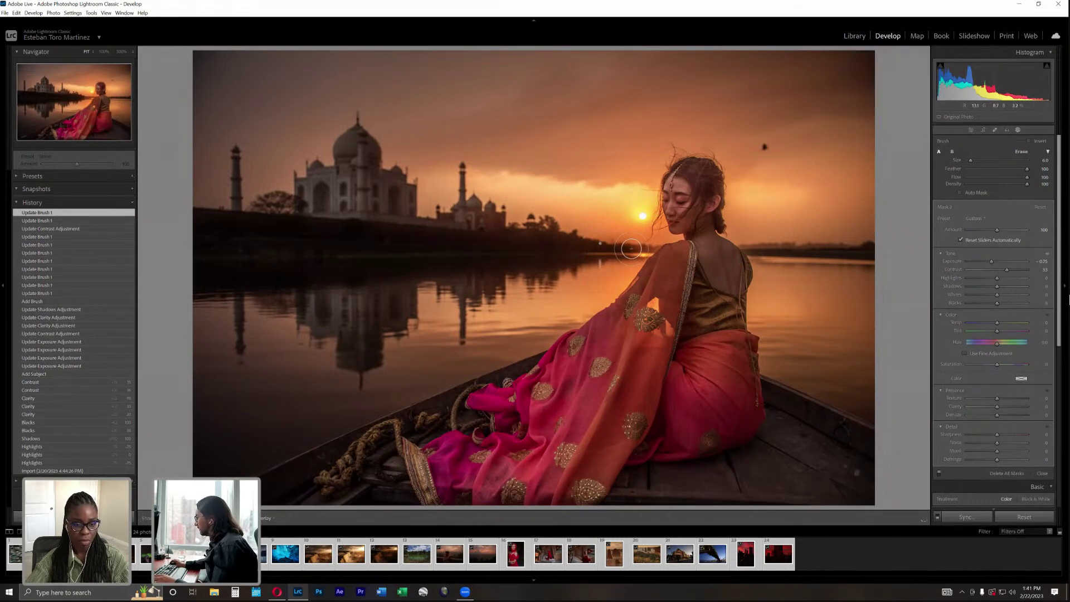
pyautogui.moveTo(622, 248); pyautogui.dragTo(547, 258)
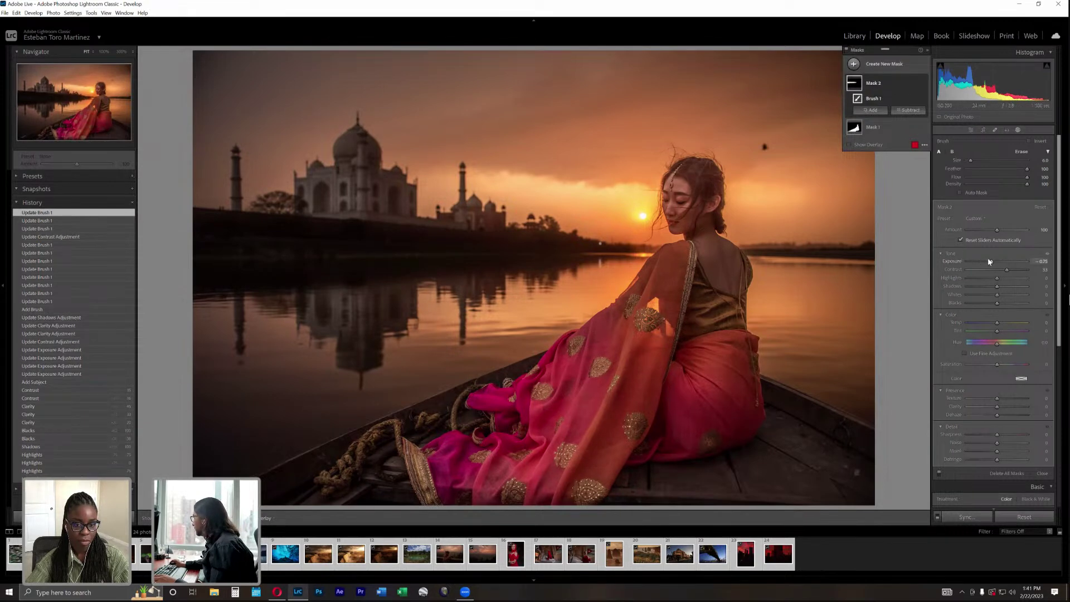
pyautogui.moveTo(997, 262); pyautogui.dragTo(998, 262)
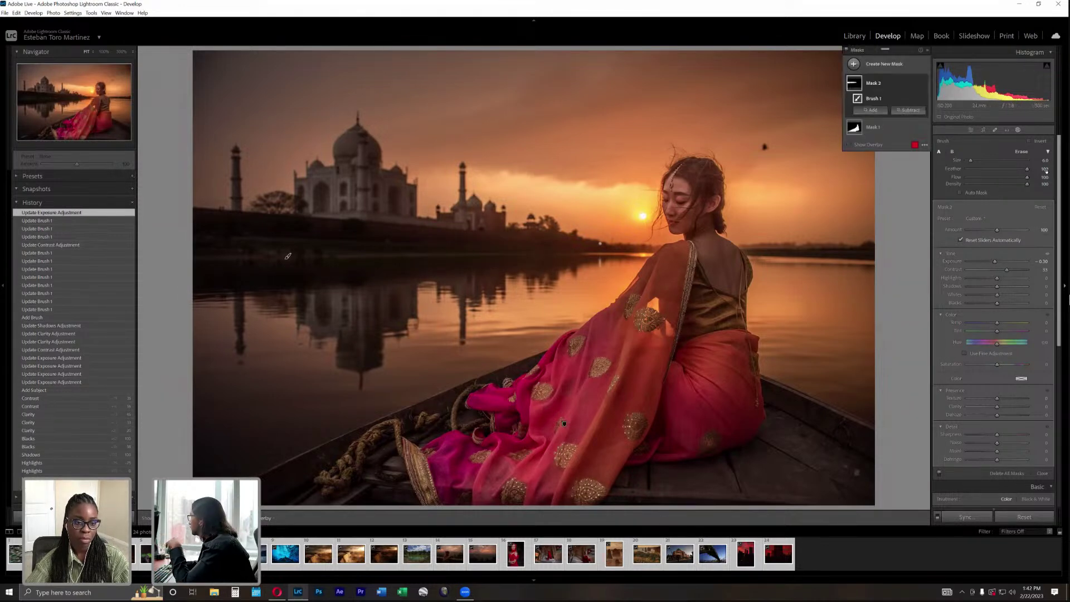
# Create a new brush mask with exposure 0.64 and paint it over the Taj Mahal's facade and dome.
pyautogui.click(883, 64)
pyautogui.click(905, 144)
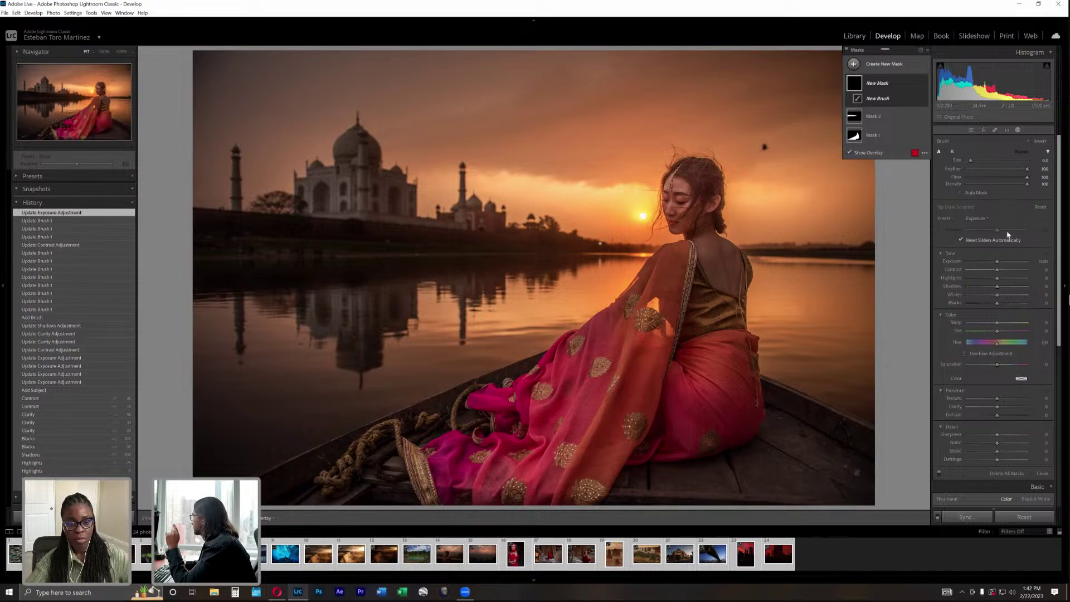
pyautogui.press(']')
pyautogui.moveTo(313, 192)
pyautogui.mouseDown()
pyautogui.moveTo(338, 186)
pyautogui.moveTo(345, 201)
pyautogui.moveTo(359, 184)
pyautogui.moveTo(404, 207)
pyautogui.mouseUp()
pyautogui.press('[')
pyautogui.moveTo(313, 193)
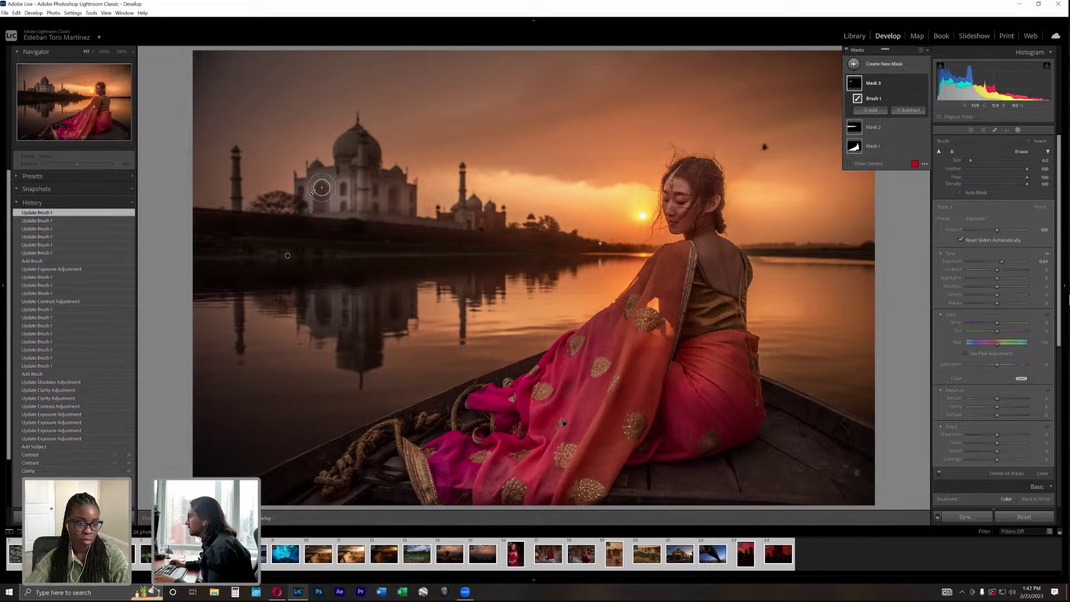
pyautogui.press('[')
pyautogui.press('[')
pyautogui.moveTo(335, 207); pyautogui.dragTo(369, 214)
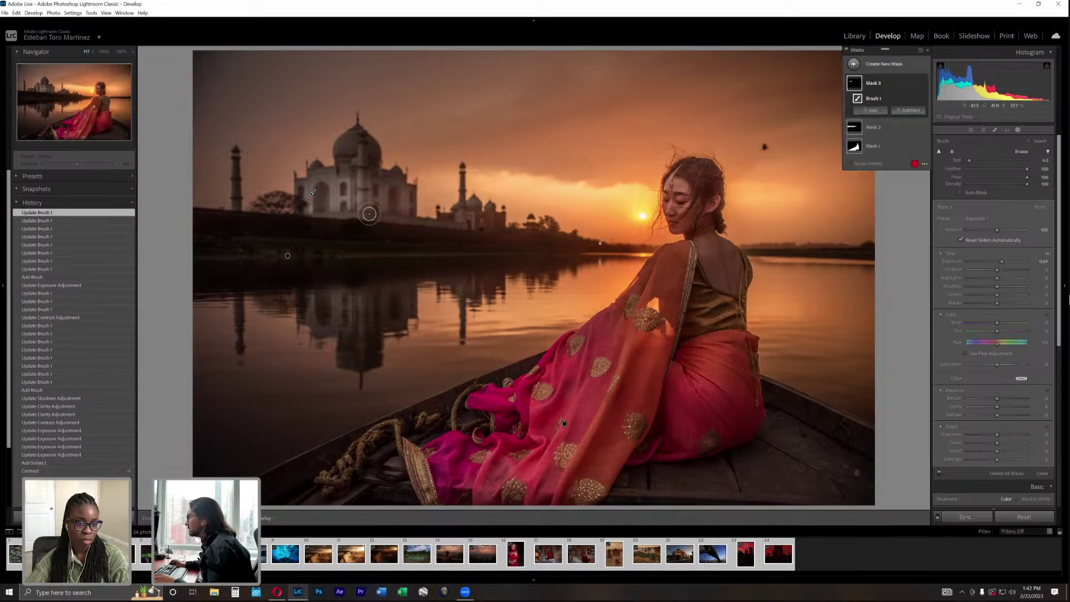
pyautogui.moveTo(350, 146); pyautogui.dragTo(347, 148)
pyautogui.moveTo(348, 146); pyautogui.dragTo(362, 146)
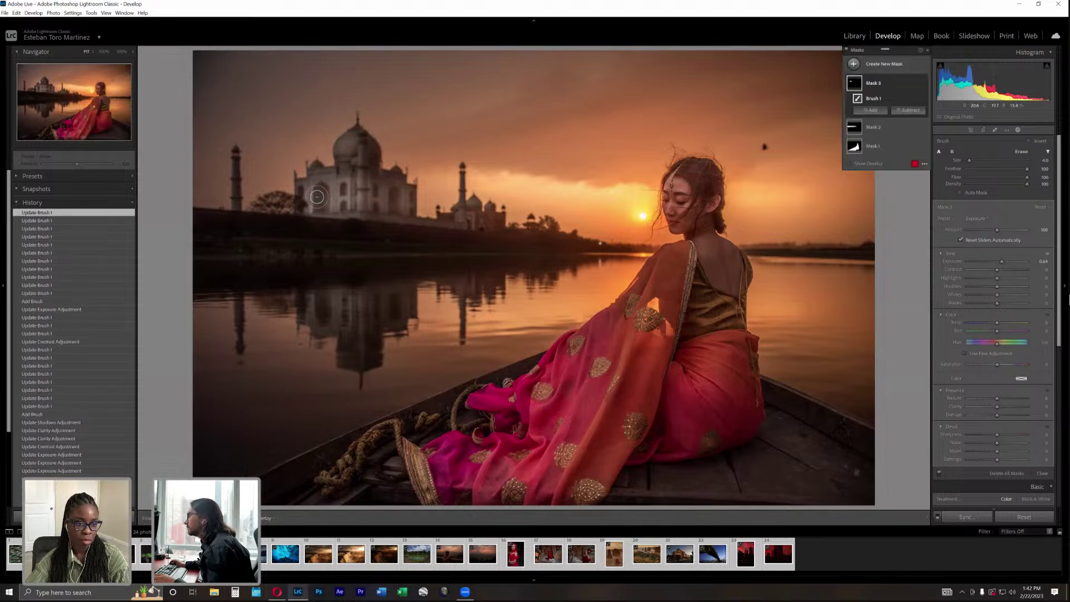
# Refine the brush mask over the Taj Mahal's far minaret, cleaning up its edges, and raise the mask's contrast.
pyautogui.press('alt')
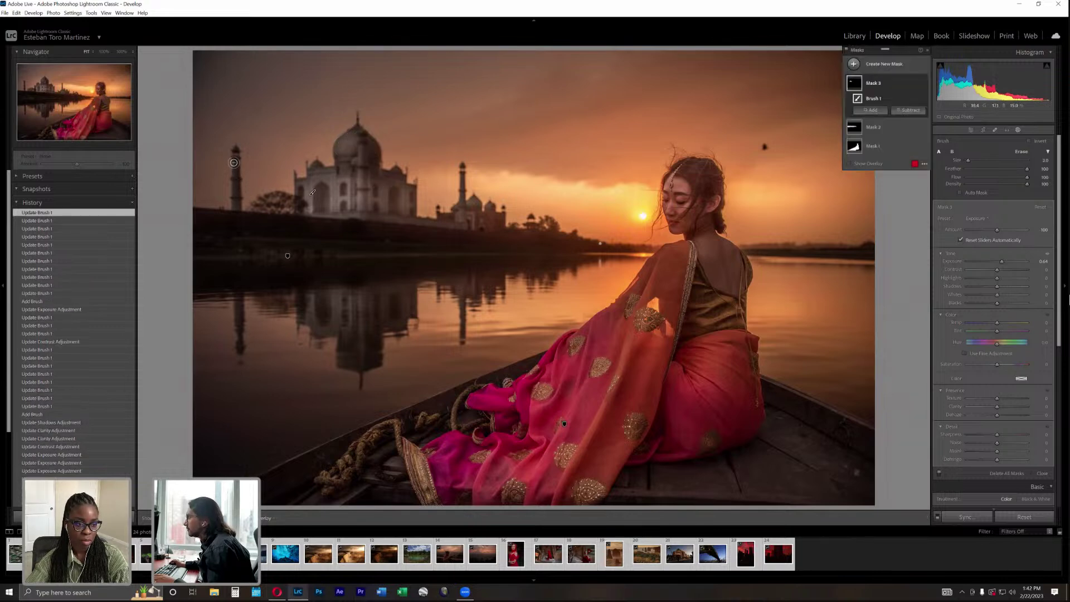
pyautogui.moveTo(235, 163); pyautogui.dragTo(236, 204)
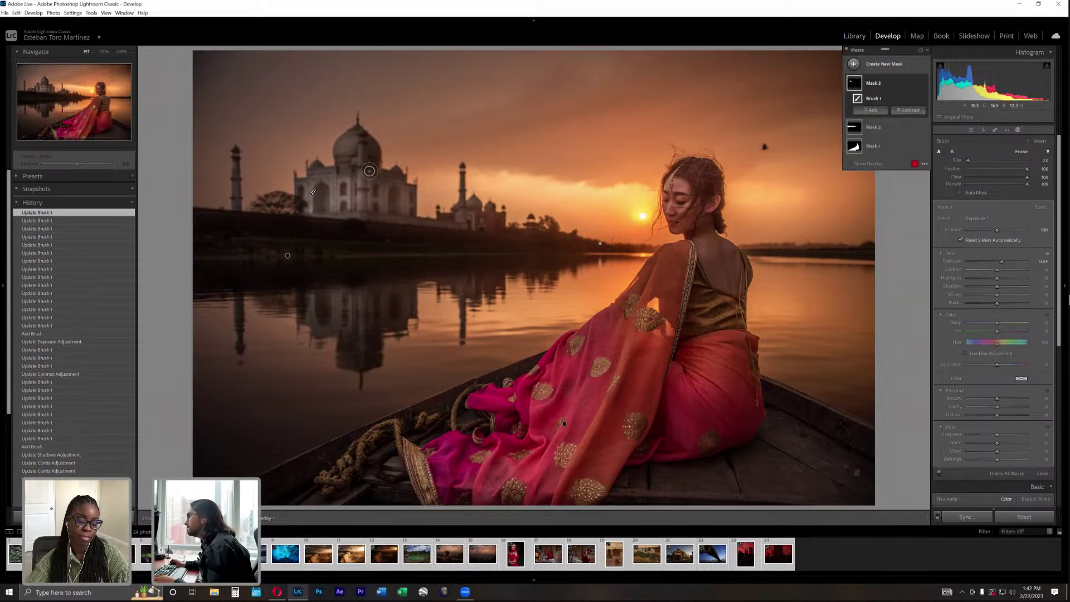
pyautogui.scroll(1, 655, 160)
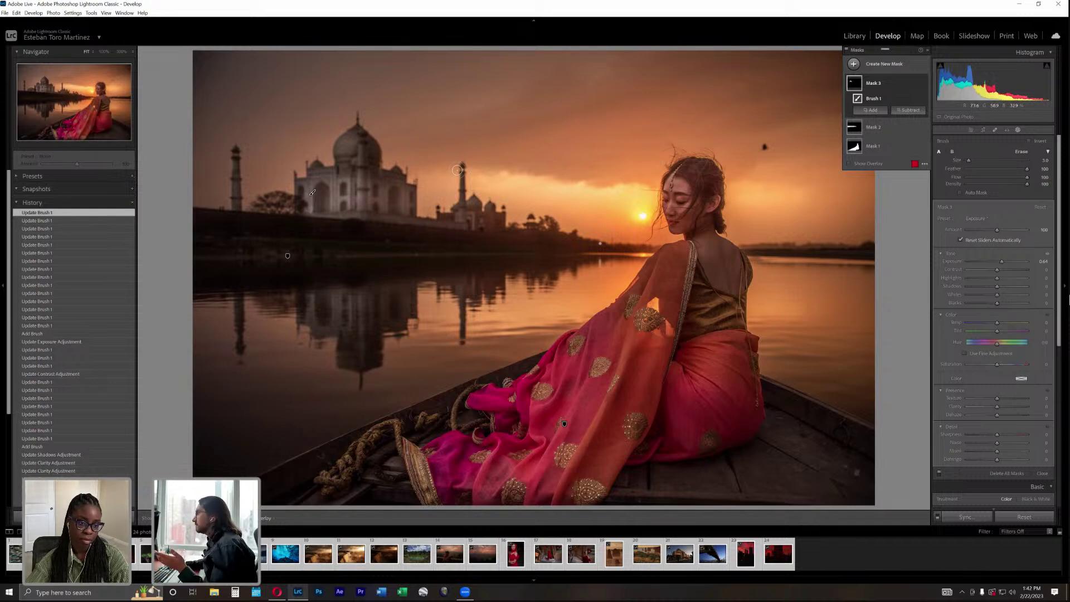
pyautogui.press('alt')
pyautogui.moveTo(224, 159); pyautogui.dragTo(226, 161)
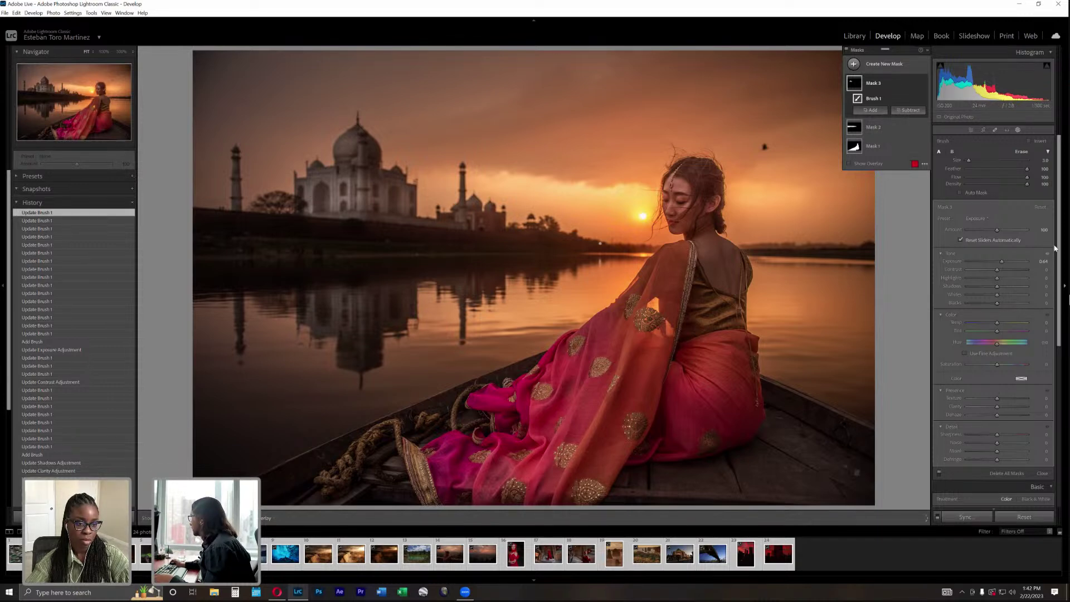
pyautogui.moveTo(1002, 271); pyautogui.dragTo(1008, 271)
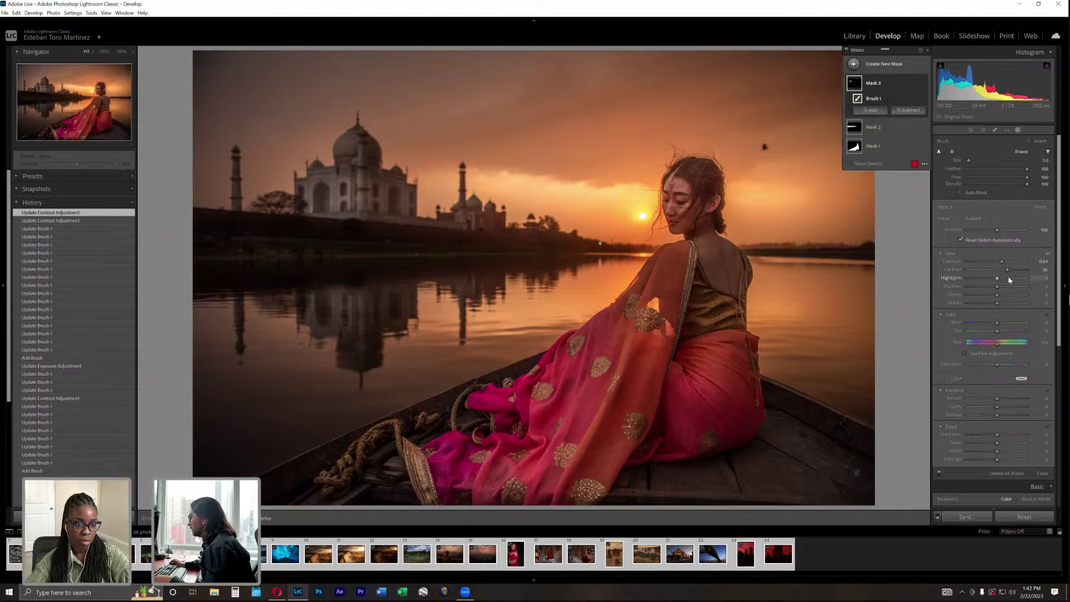
pyautogui.click(1019, 130)
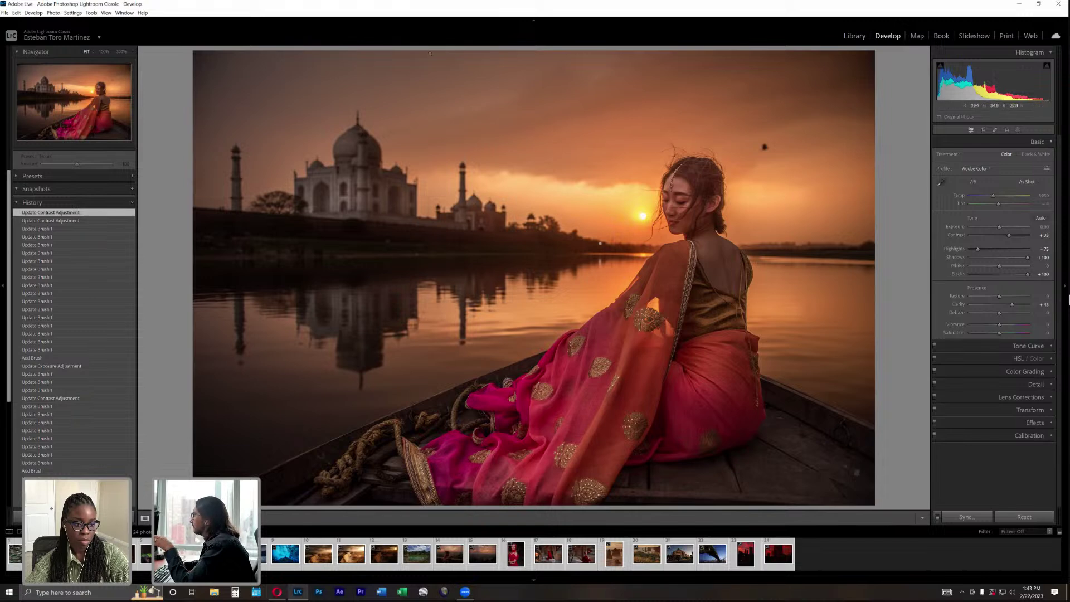
pyautogui.click(1018, 130)
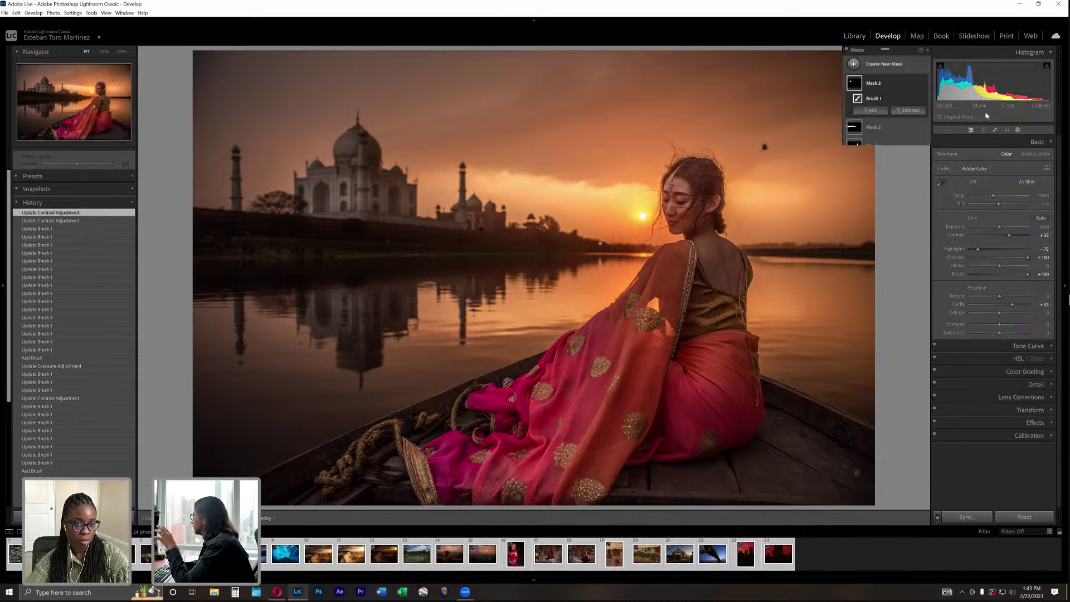
pyautogui.click(891, 65)
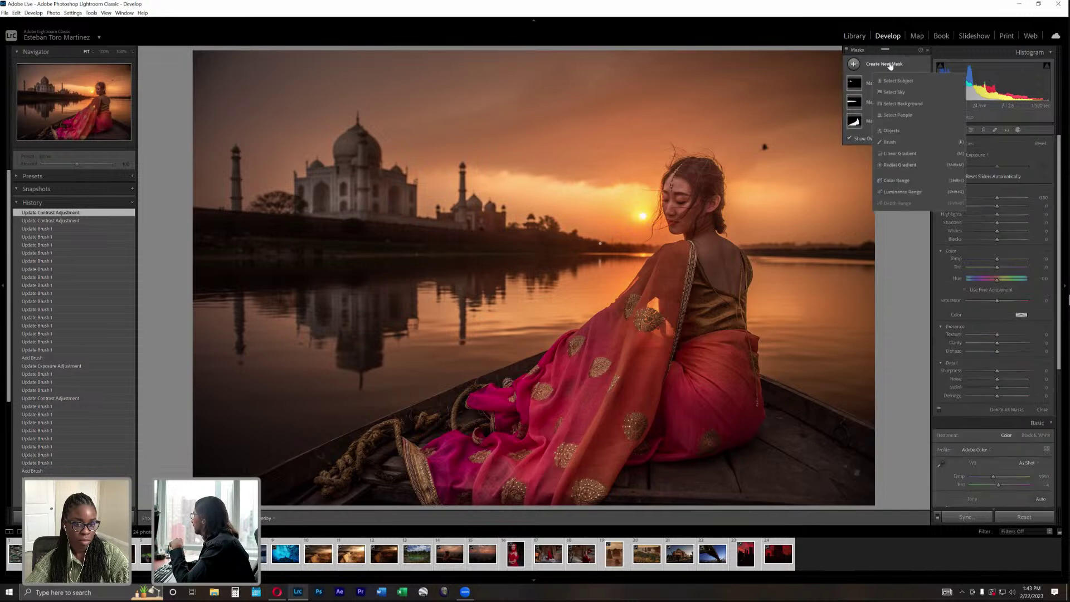
pyautogui.click(896, 154)
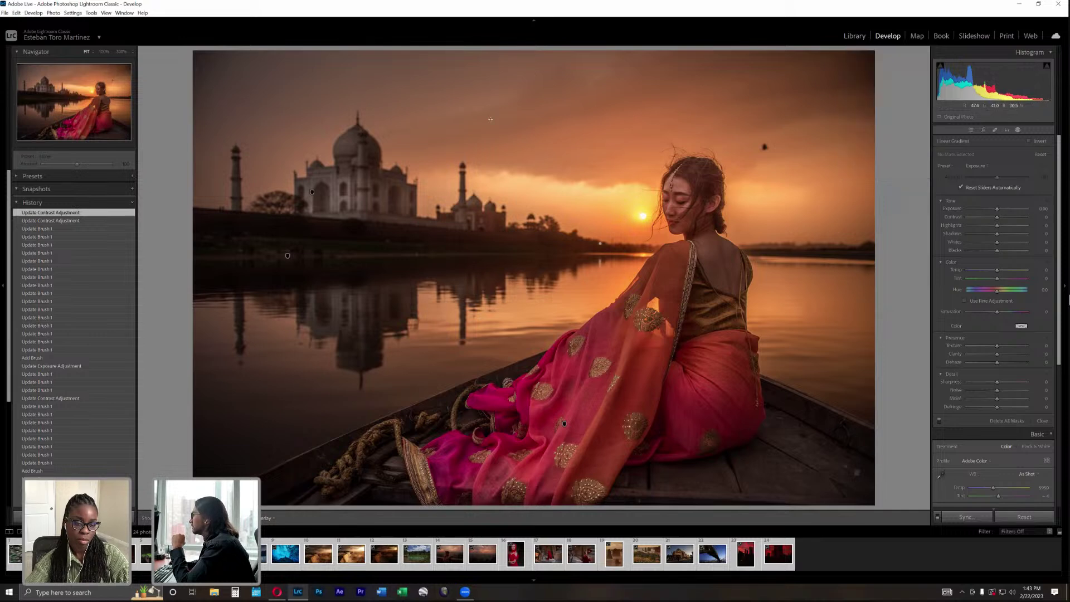
pyautogui.moveTo(488, 102)
pyautogui.mouseDown()
pyautogui.moveTo(487, 131)
pyautogui.moveTo(487, 111)
pyautogui.mouseUp()
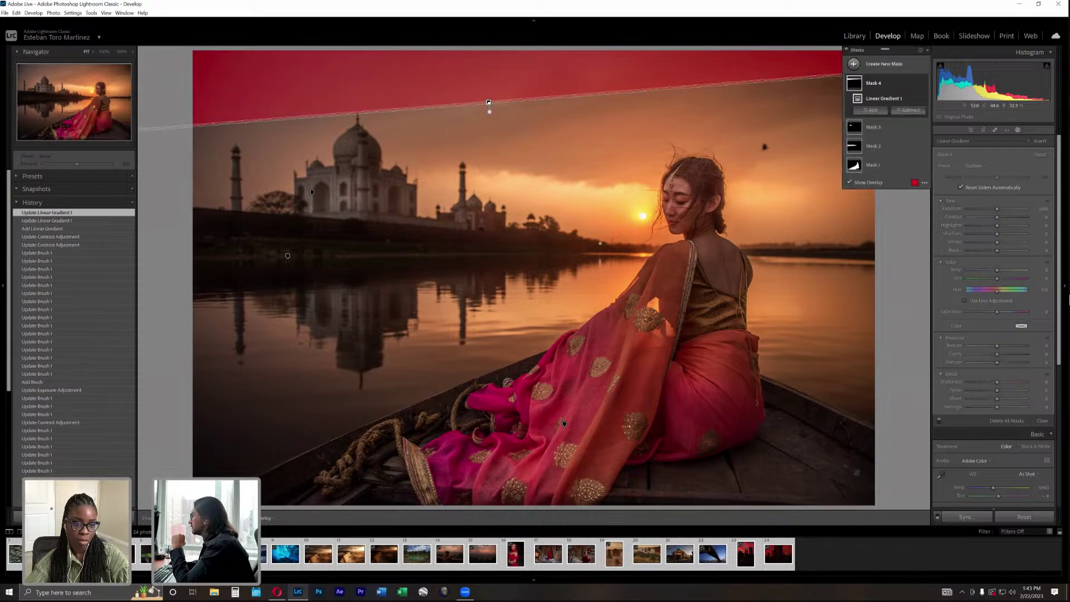
pyautogui.press('Delete')
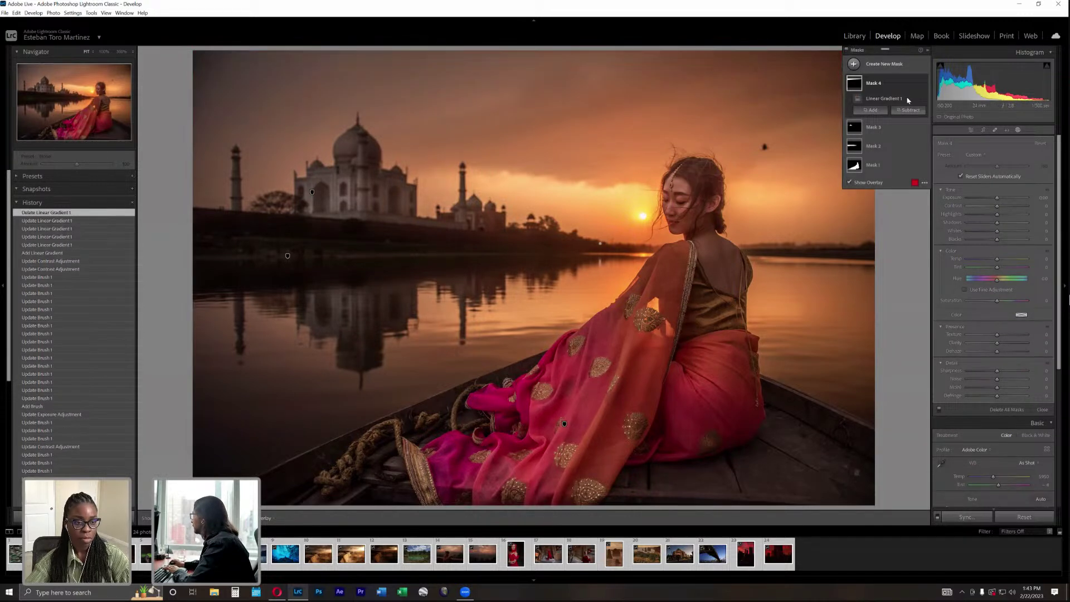
# Create a linear gradient mask fading down over the sky and lower its exposure to about -0.38.
pyautogui.click(875, 70)
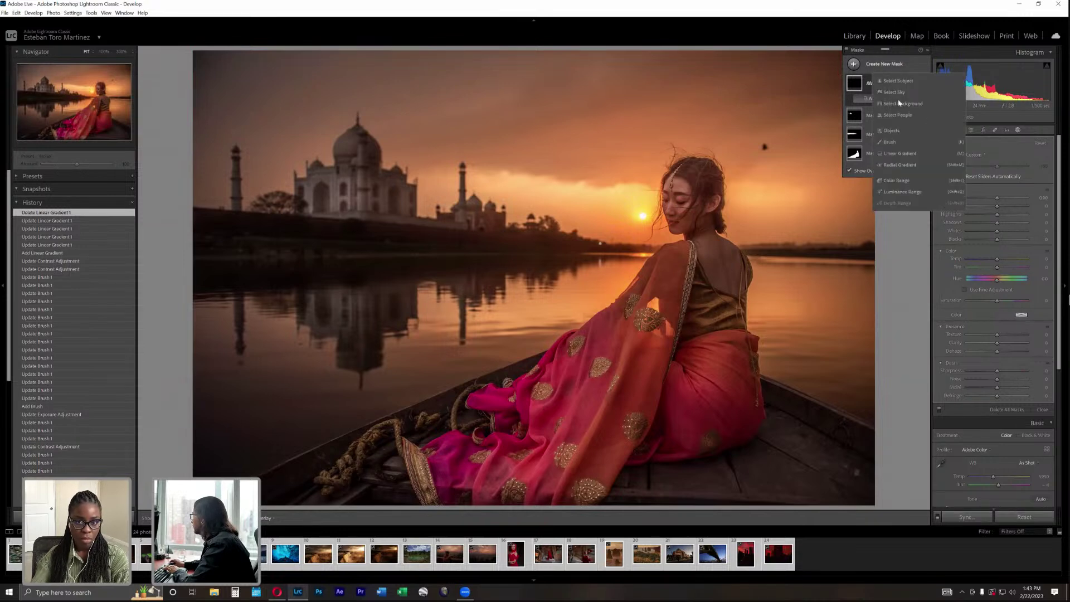
pyautogui.click(899, 155)
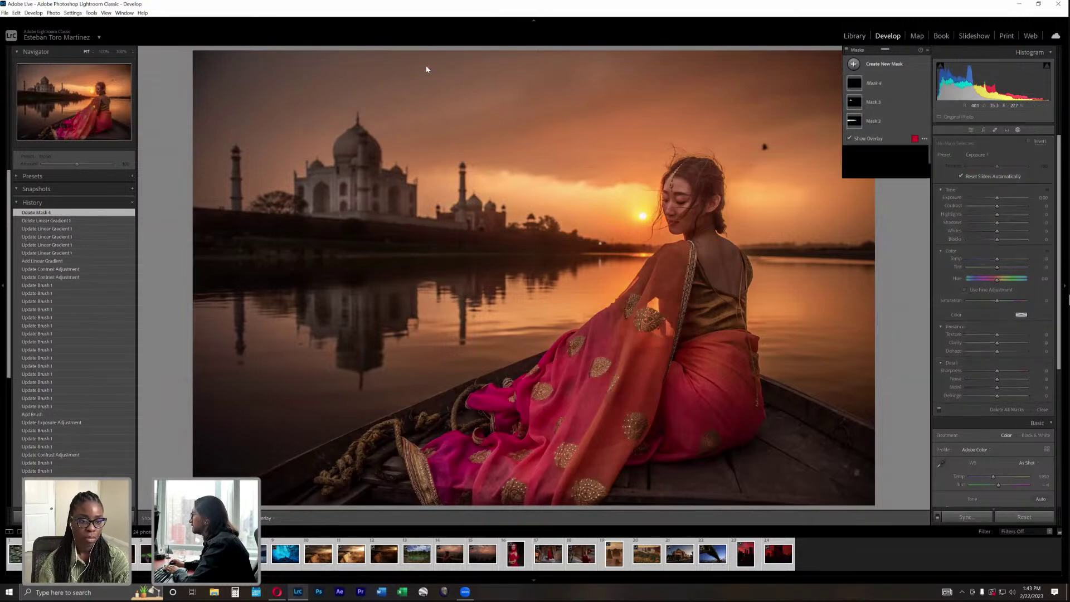
pyautogui.moveTo(442, 145); pyautogui.dragTo(440, 206)
pyautogui.moveTo(997, 209); pyautogui.dragTo(994, 210)
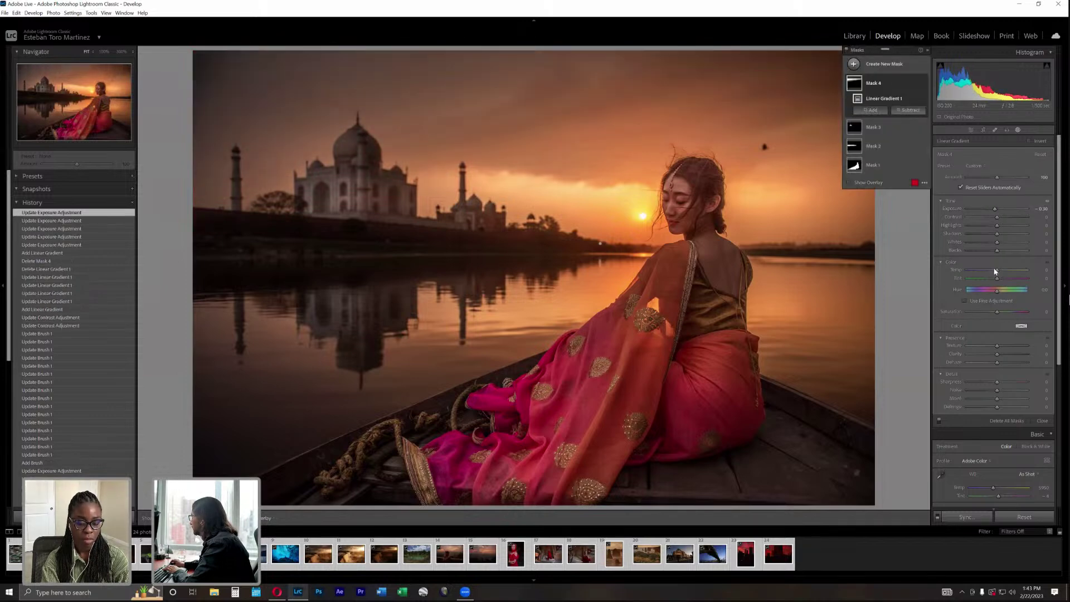
# Try a cooler color temperature on the sky gradient and return it to neutral.
pyautogui.moveTo(997, 271); pyautogui.dragTo(991, 271)
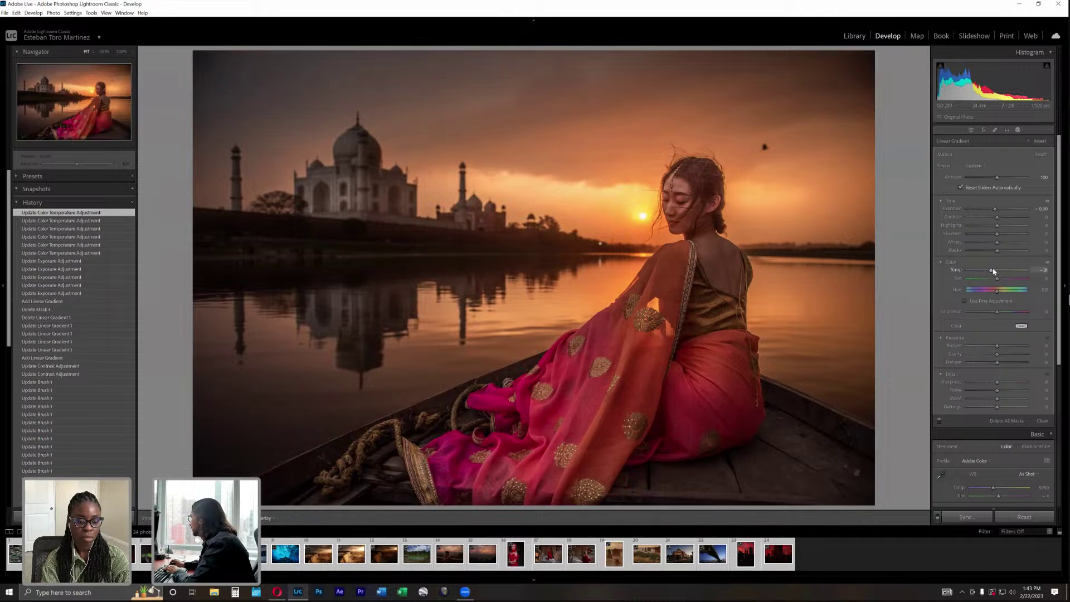
pyautogui.moveTo(995, 269); pyautogui.dragTo(996, 270)
pyautogui.moveTo(996, 270); pyautogui.dragTo(1003, 255)
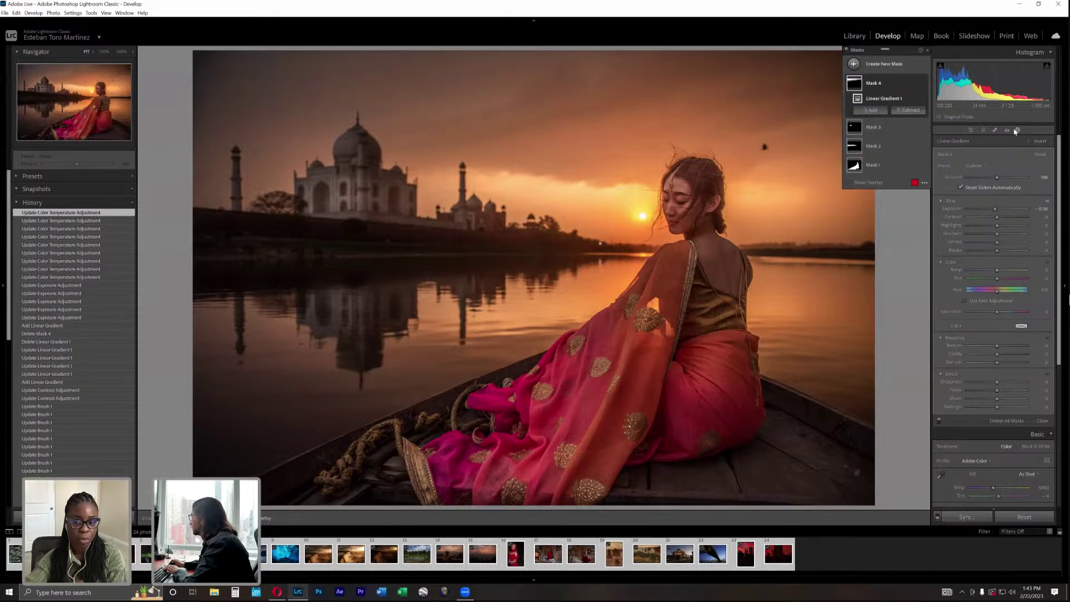
# Leave masking, reset the photo's global contrast and raise it to +41.
pyautogui.press('m')
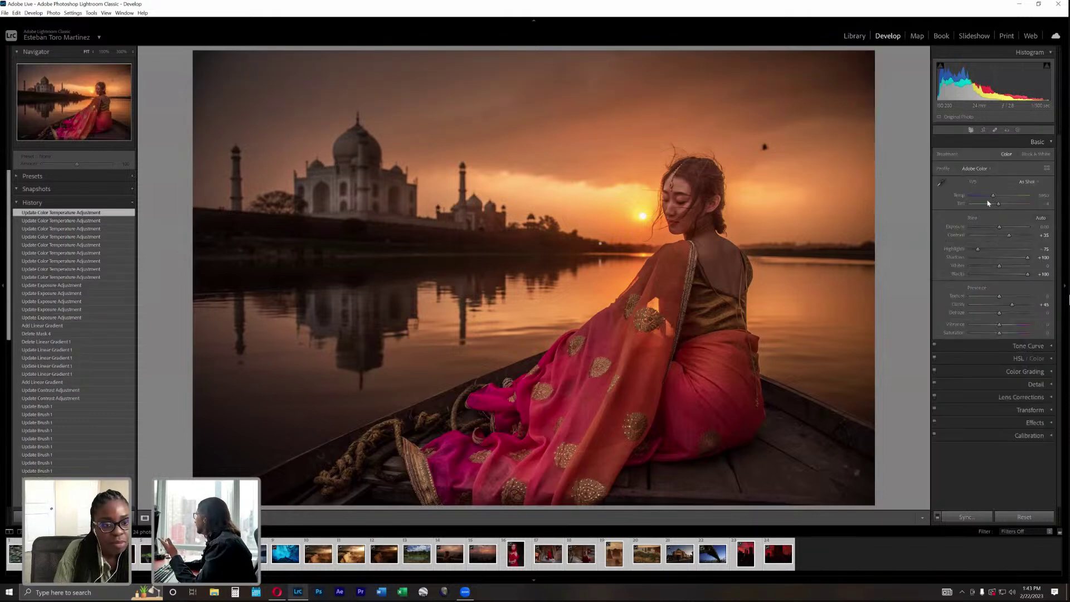
pyautogui.doubleClick(1013, 239)
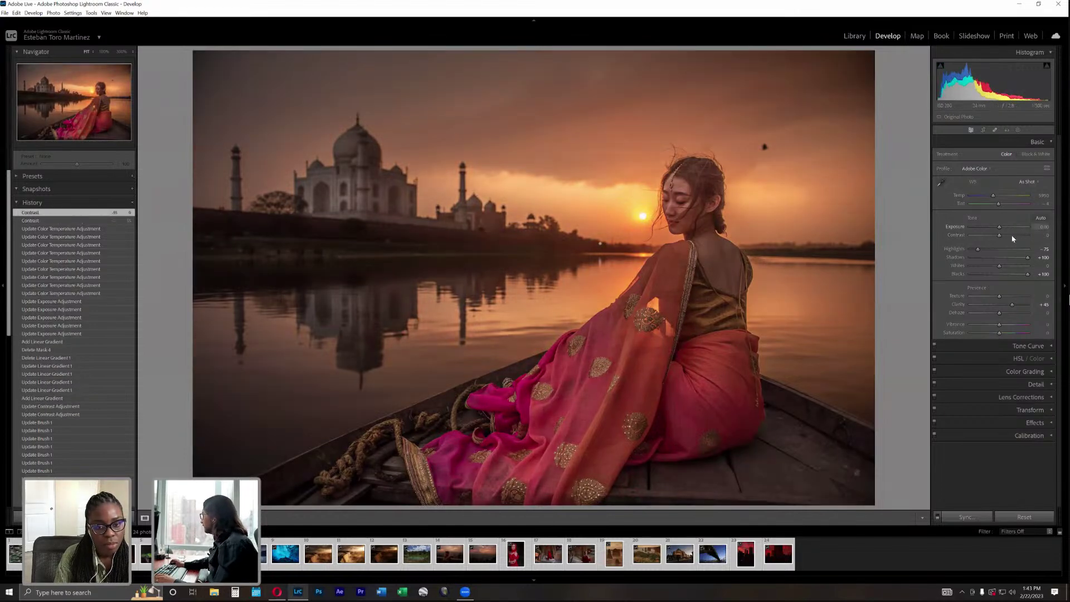
pyautogui.click(1012, 238)
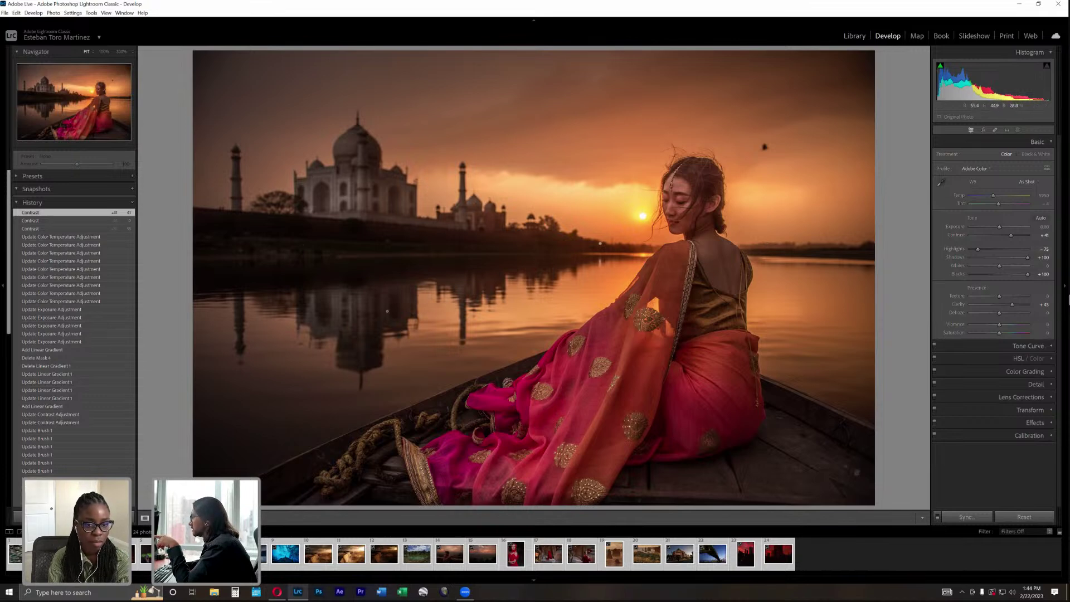
# Create a new brush mask and paint it over the Taj Mahal's reflection in the water.
pyautogui.click(1018, 130)
pyautogui.click(878, 72)
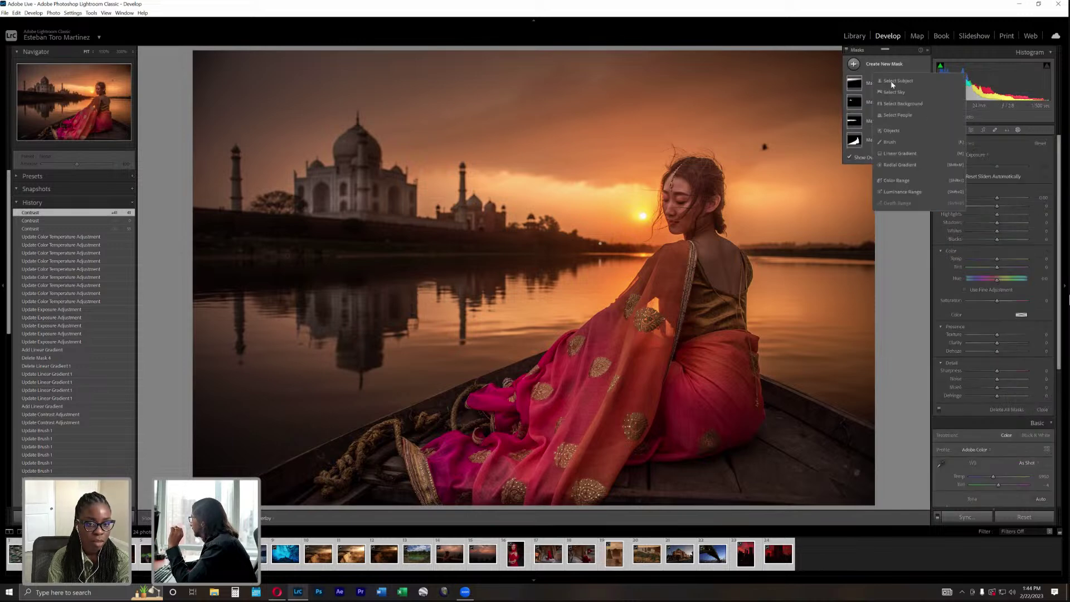
pyautogui.click(886, 143)
pyautogui.moveTo(999, 263); pyautogui.dragTo(1002, 261)
pyautogui.press('o')
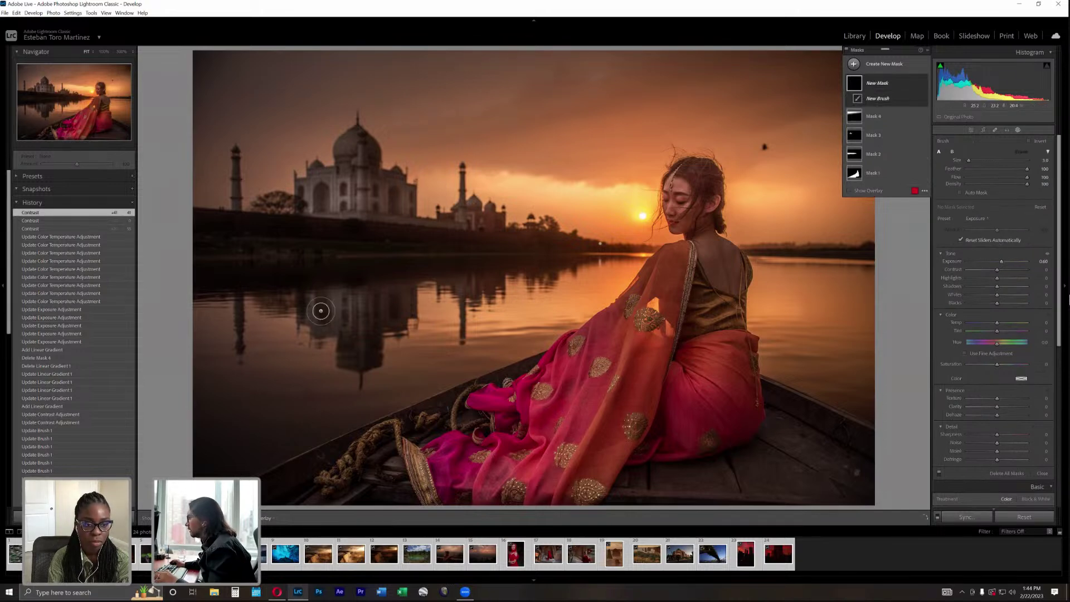
pyautogui.scroll(5, 327, 307)
pyautogui.moveTo(326, 306)
pyautogui.mouseDown()
pyautogui.moveTo(390, 302)
pyautogui.moveTo(358, 336)
pyautogui.moveTo(350, 313)
pyautogui.moveTo(325, 310)
pyautogui.moveTo(390, 306)
pyautogui.mouseUp()
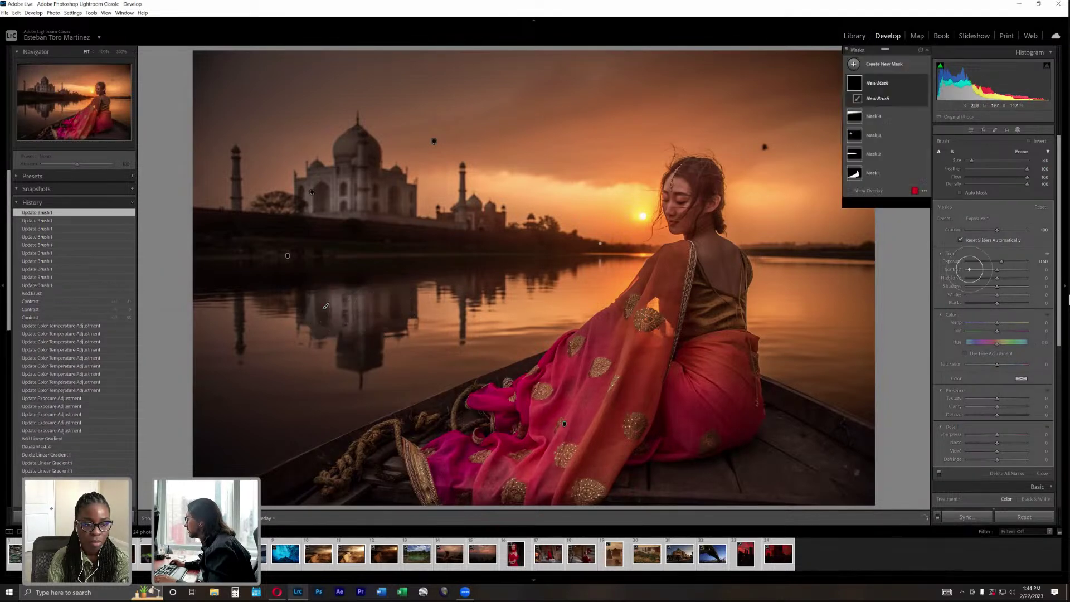
# Lower the exposure of the reflection's brush mask and leave masking.
pyautogui.moveTo(1001, 263); pyautogui.dragTo(997, 260)
pyautogui.click(997, 260)
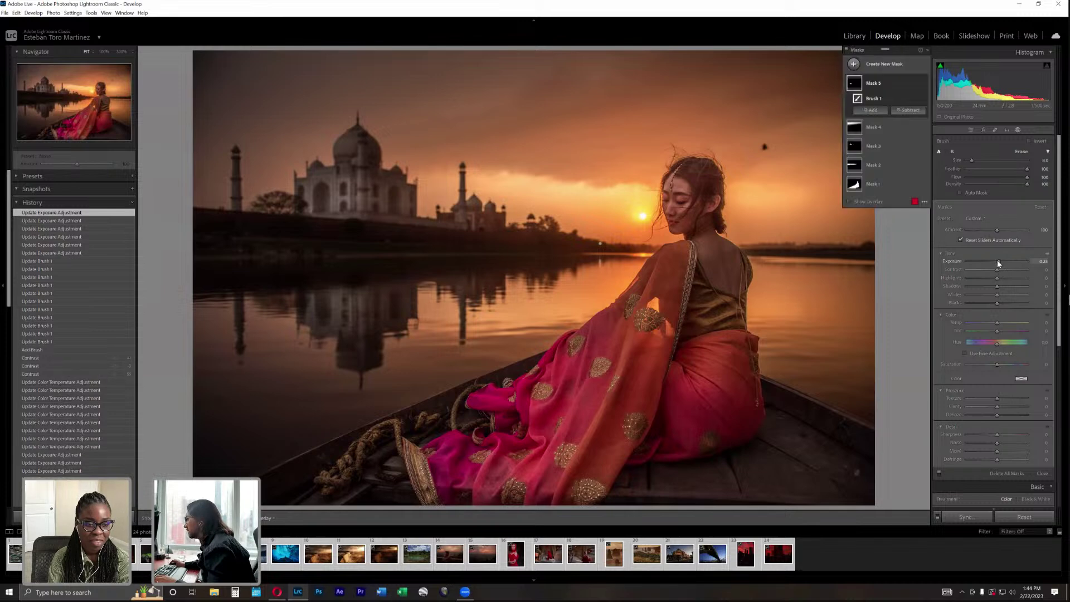
pyautogui.click(1017, 129)
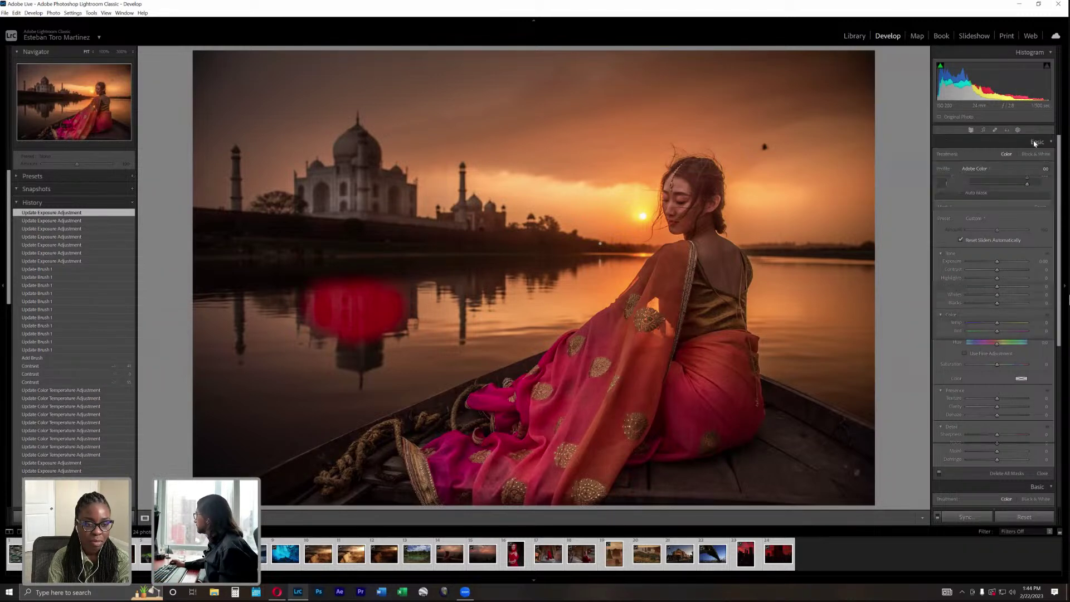
# Compare the edited portrait side by side with its original, temporarily hiding the side panels, and return to the single view.
pyautogui.press('y')
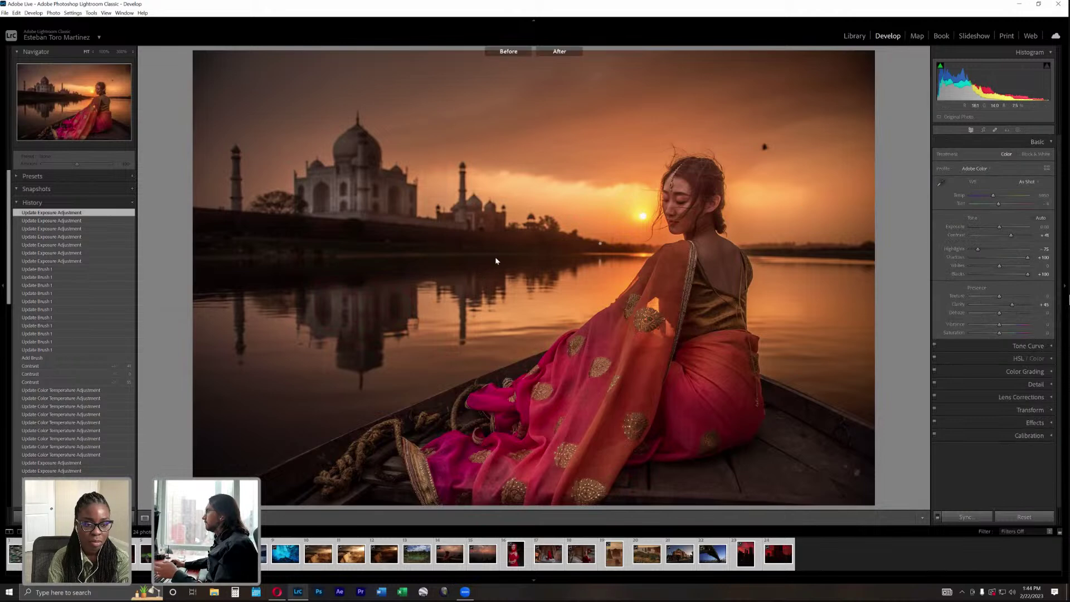
pyautogui.press('Tab')
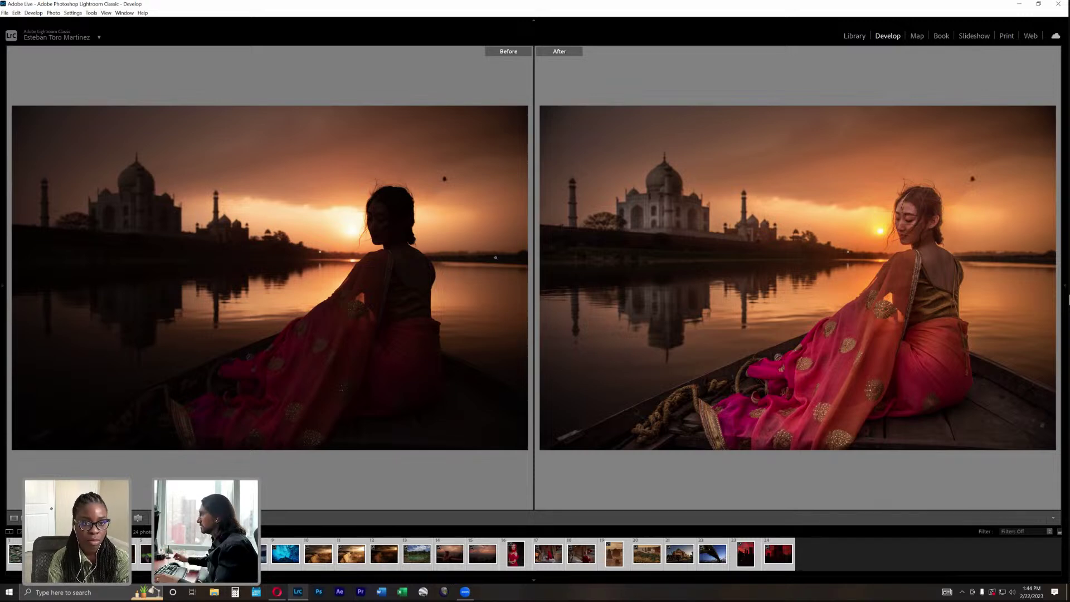
pyautogui.press('Tab')
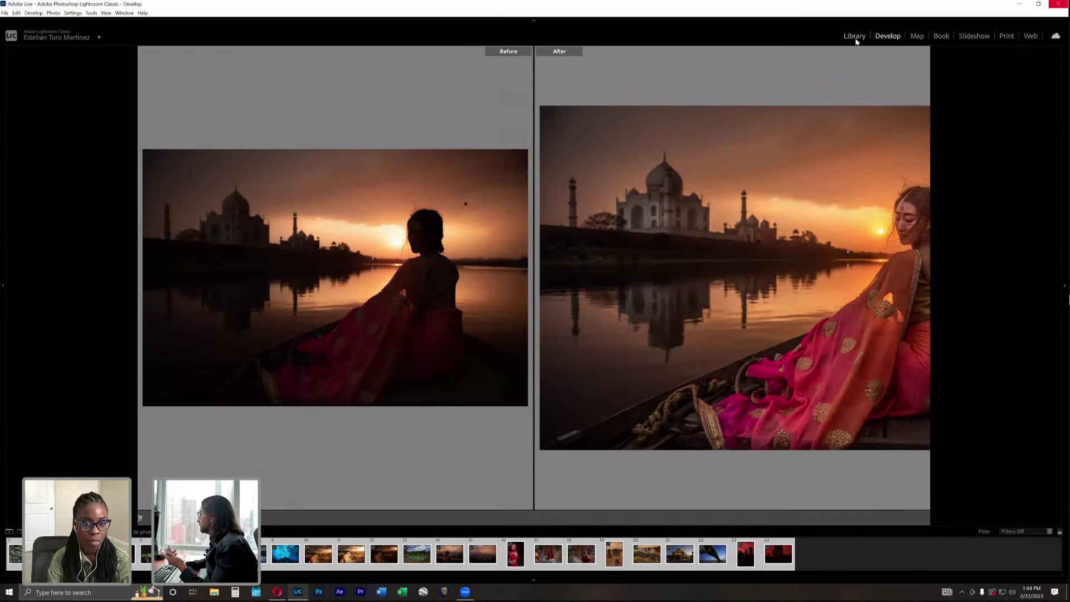
pyautogui.press('y')
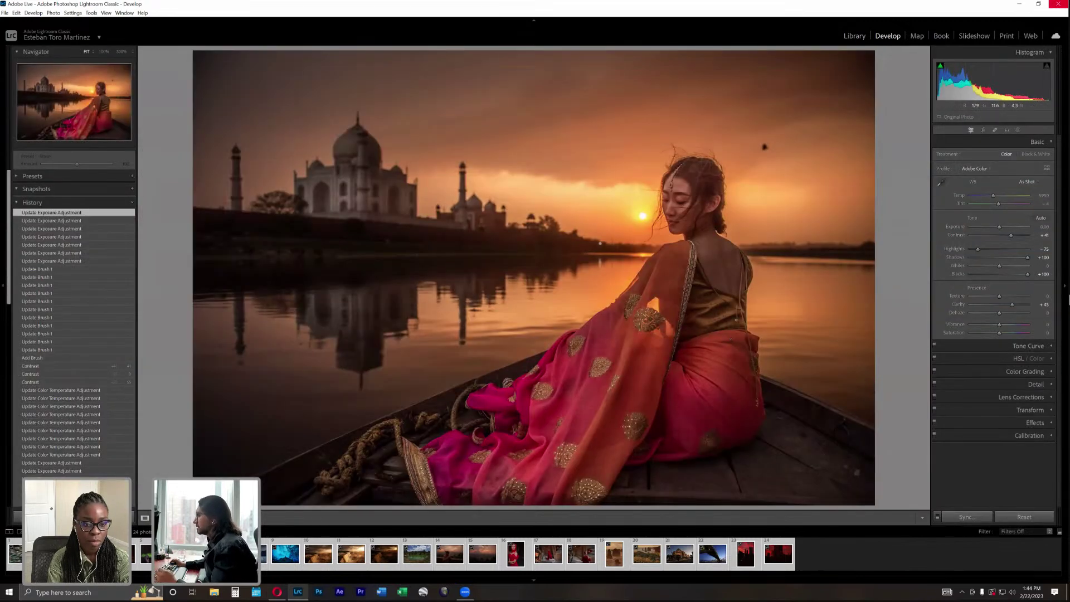
# Go to the Library grid and open the first waterfall photo, number 10, in full view.
pyautogui.click(851, 40)
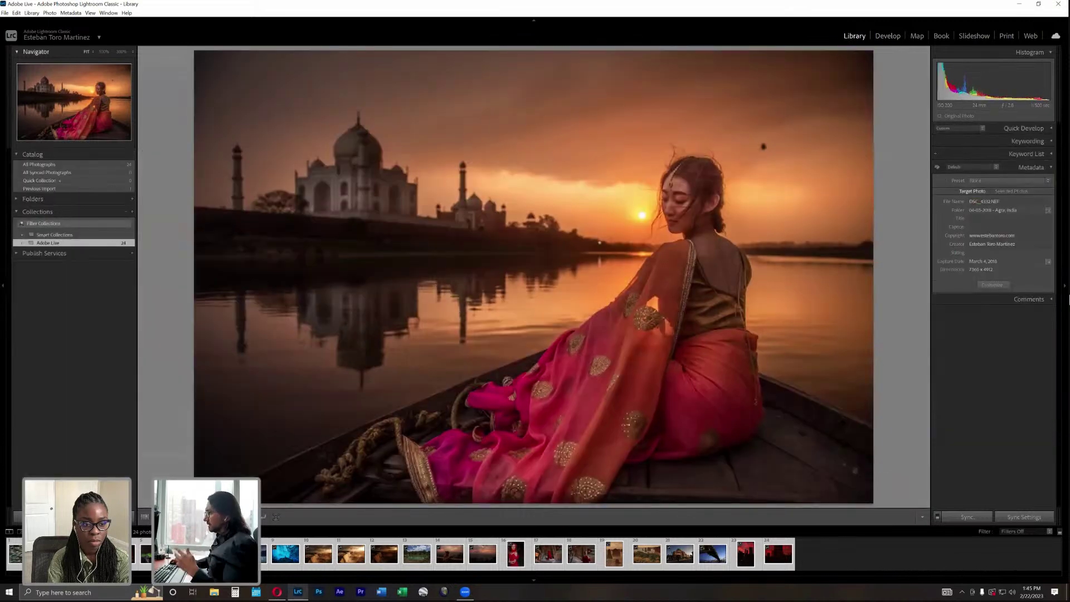
pyautogui.click(145, 517)
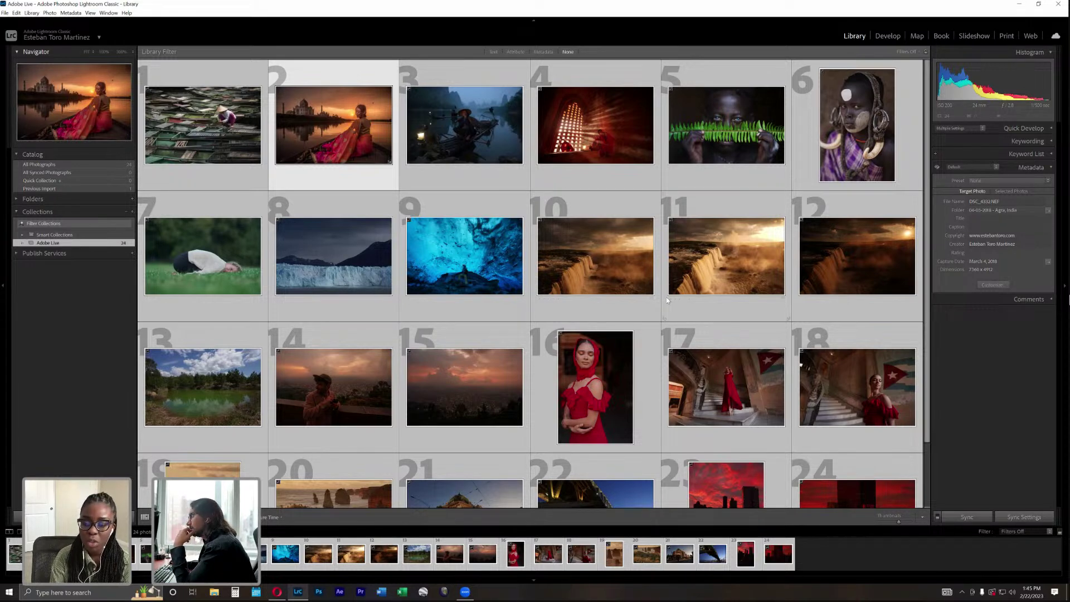
pyautogui.doubleClick(610, 272)
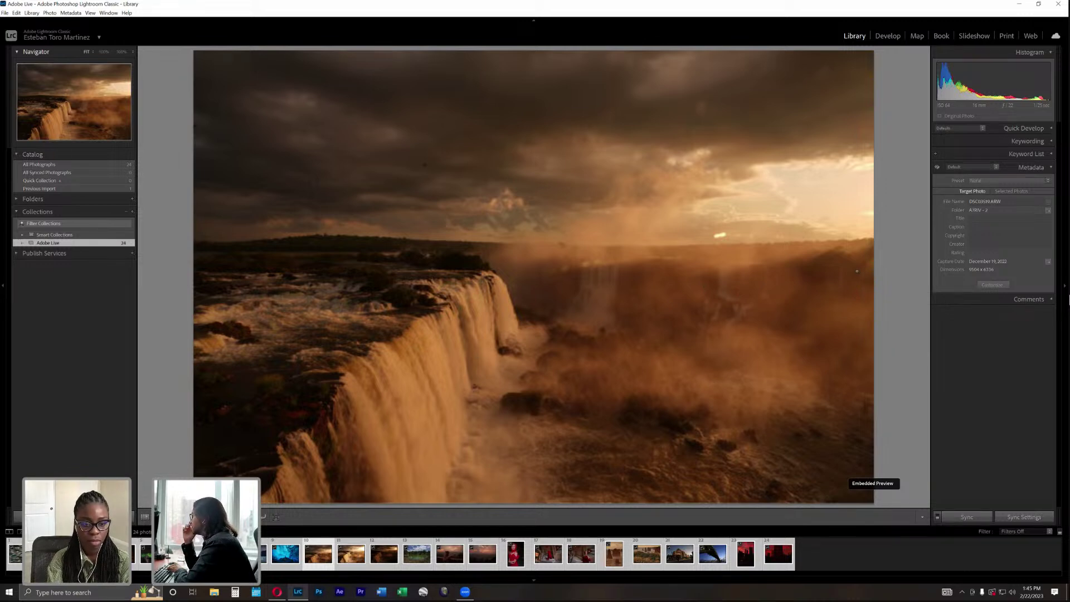
# Compare the three waterfall exposures, photos 10 to 12, ending on the brightest one, photo 11.
pyautogui.press('Right')
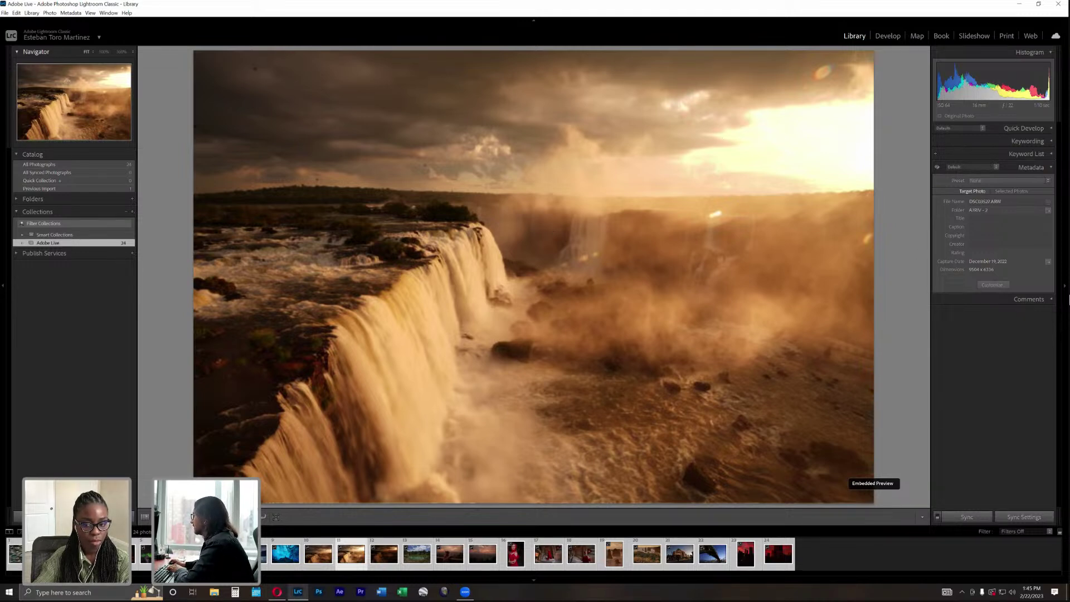
pyautogui.press('Right')
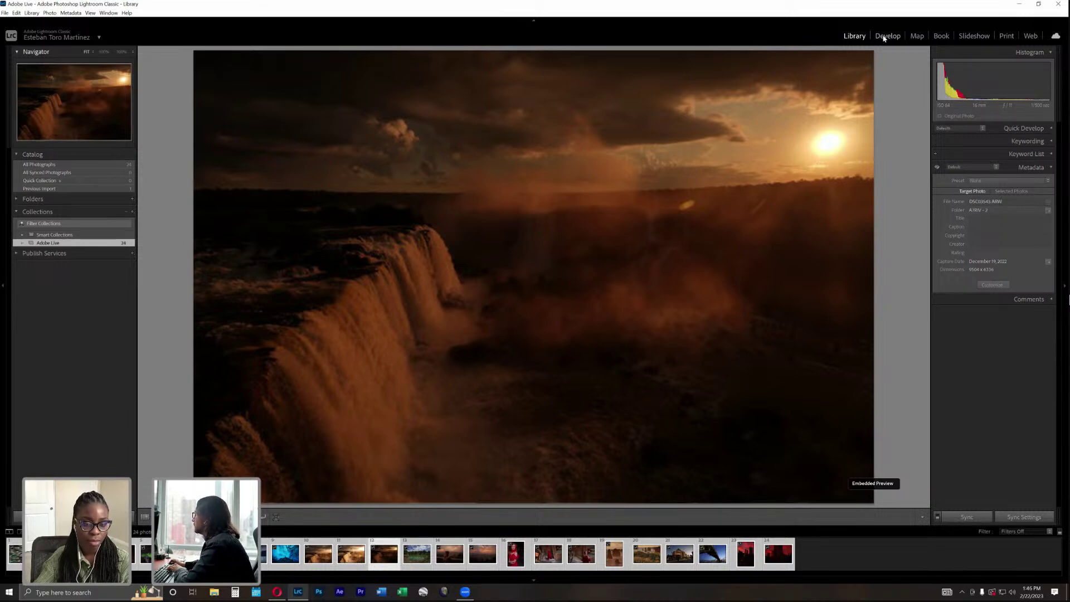
pyautogui.press('Left')
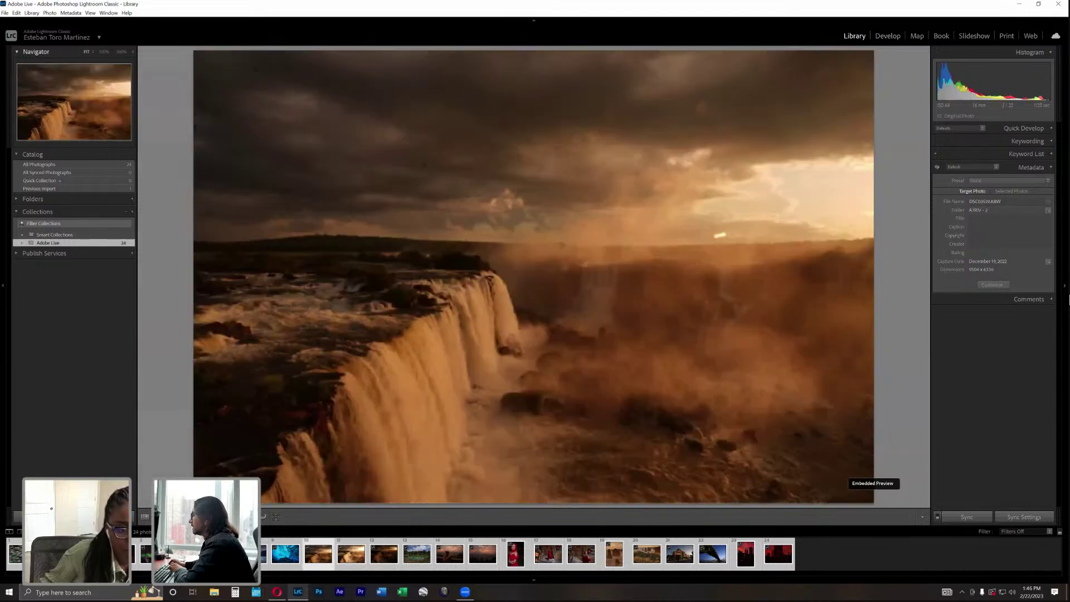
pyautogui.press('Right')
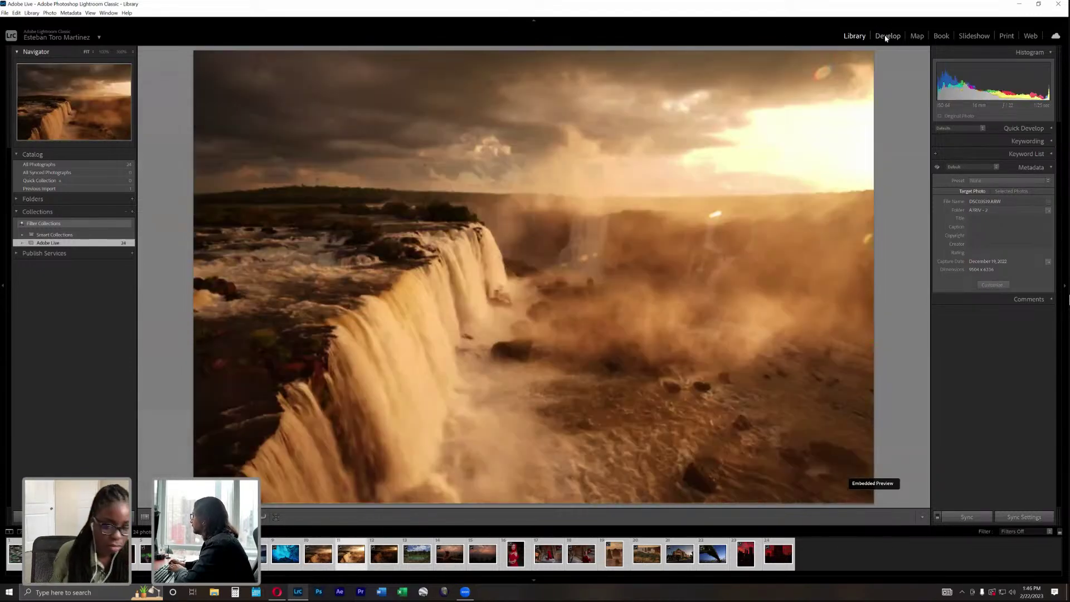
pyautogui.press('Right')
pyautogui.press('Left')
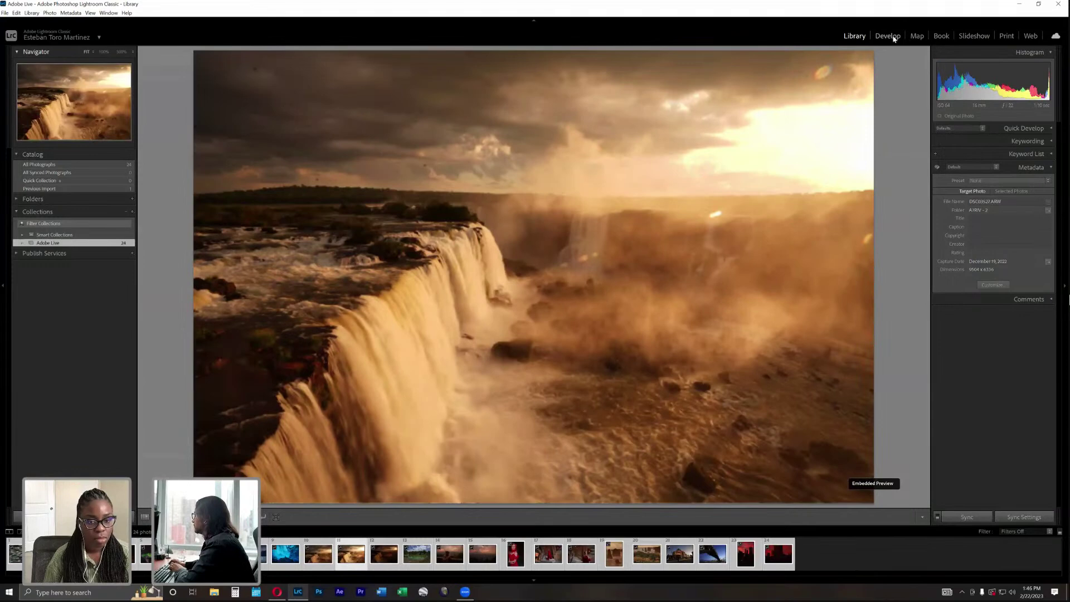
# Open the bright waterfall photo for developing and lower its highlights to -100 and whites to about -84.
pyautogui.click(889, 36)
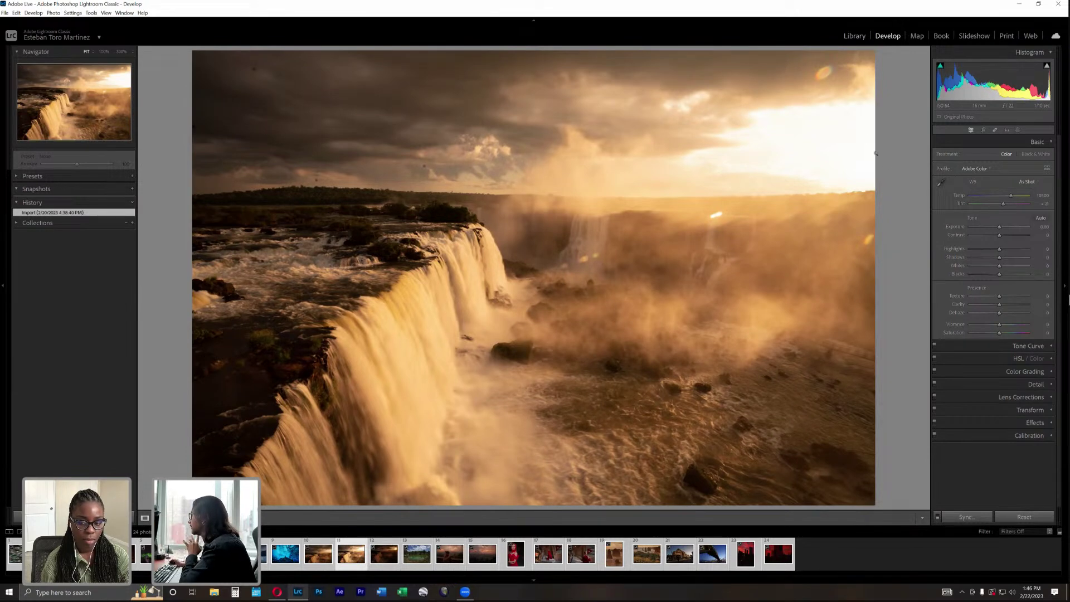
pyautogui.click(977, 249)
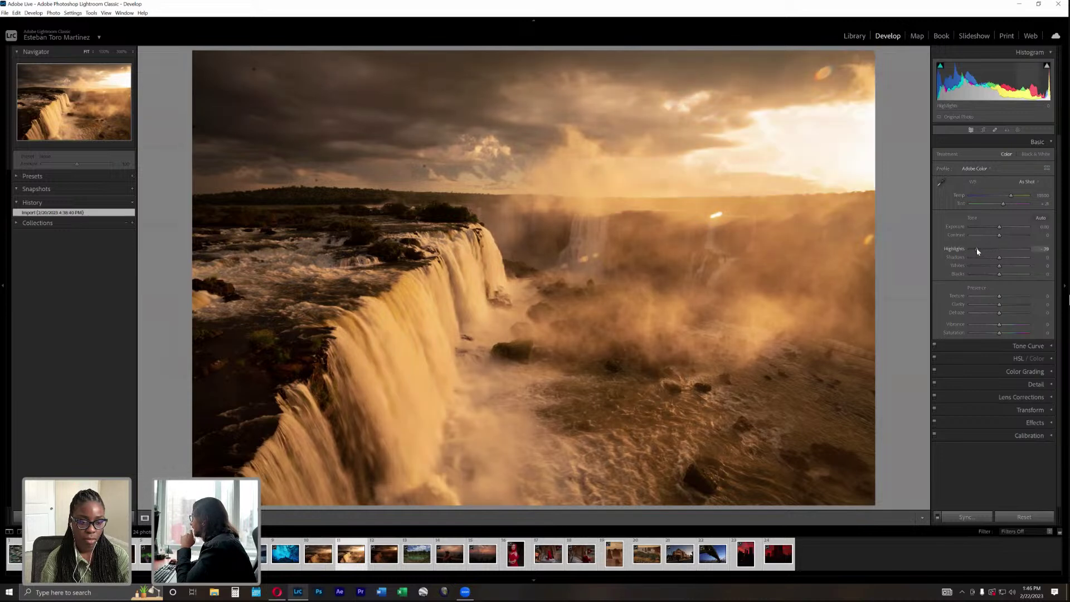
pyautogui.doubleClick(961, 254)
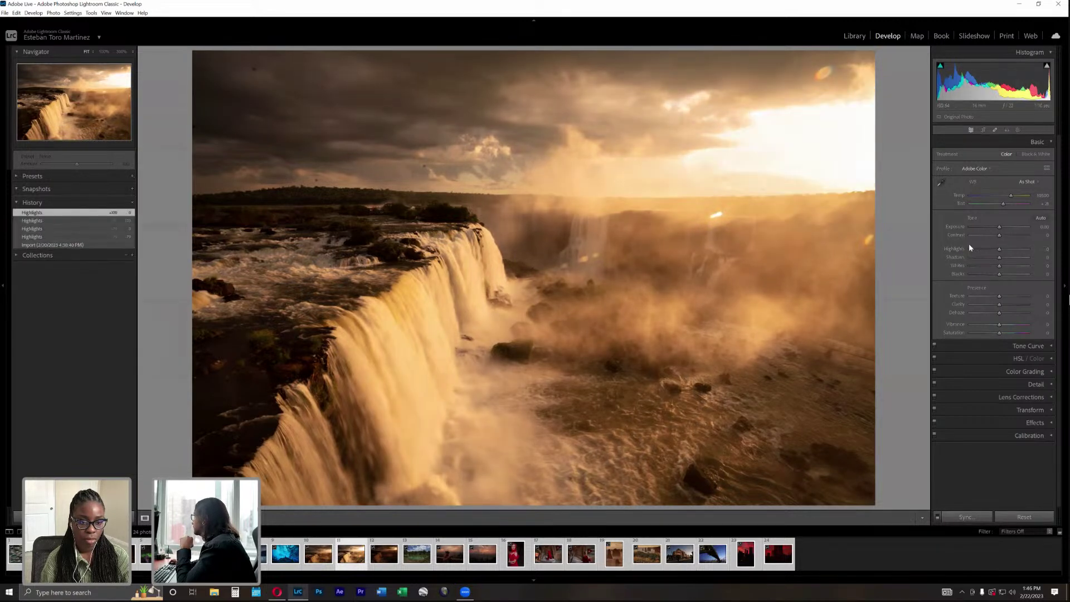
pyautogui.click(970, 249)
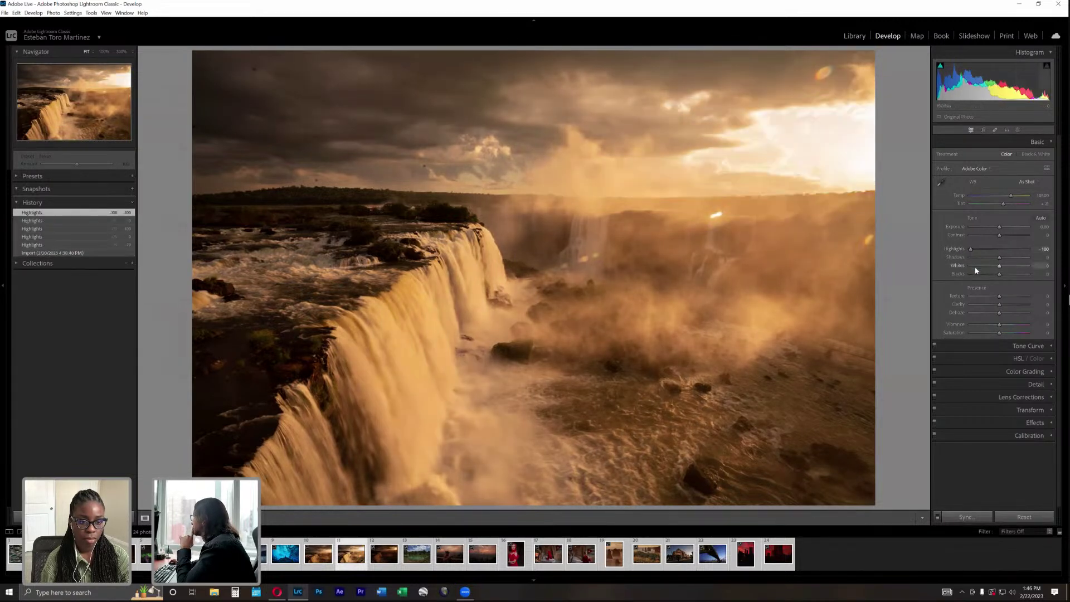
pyautogui.click(976, 271)
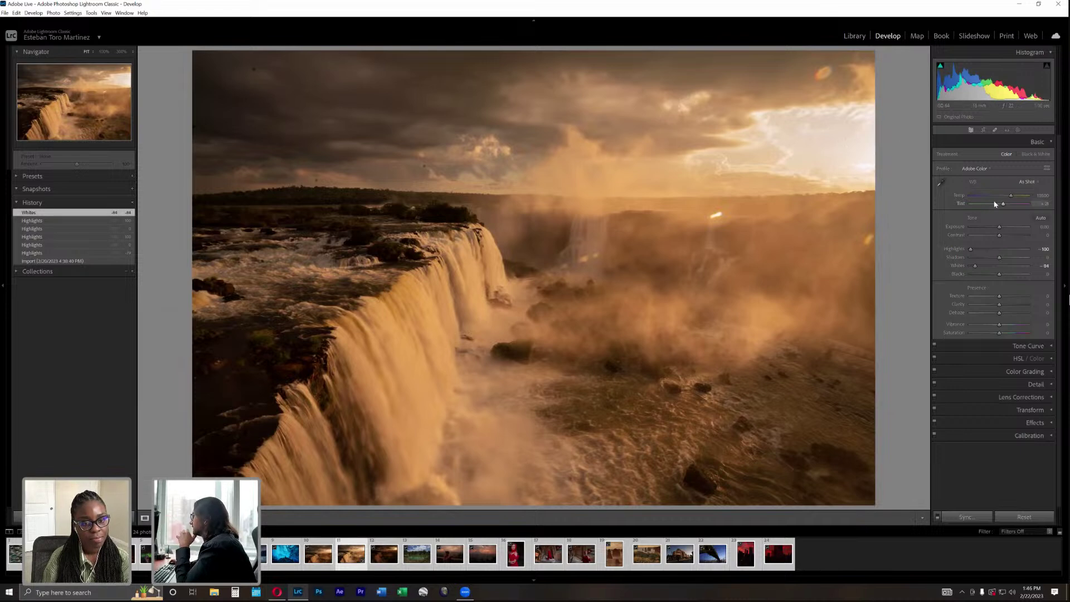
# Raise the bright waterfall photo's shadows to about +58 and its clarity to about +35.
pyautogui.moveTo(1000, 258); pyautogui.dragTo(1014, 260)
pyautogui.doubleClick(1014, 258)
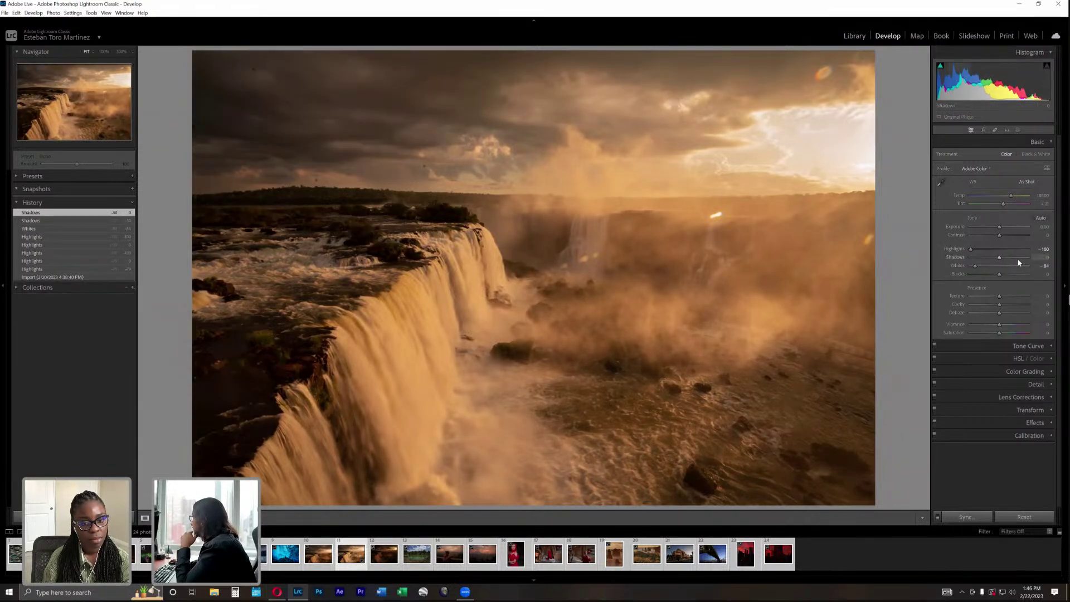
pyautogui.click(1016, 258)
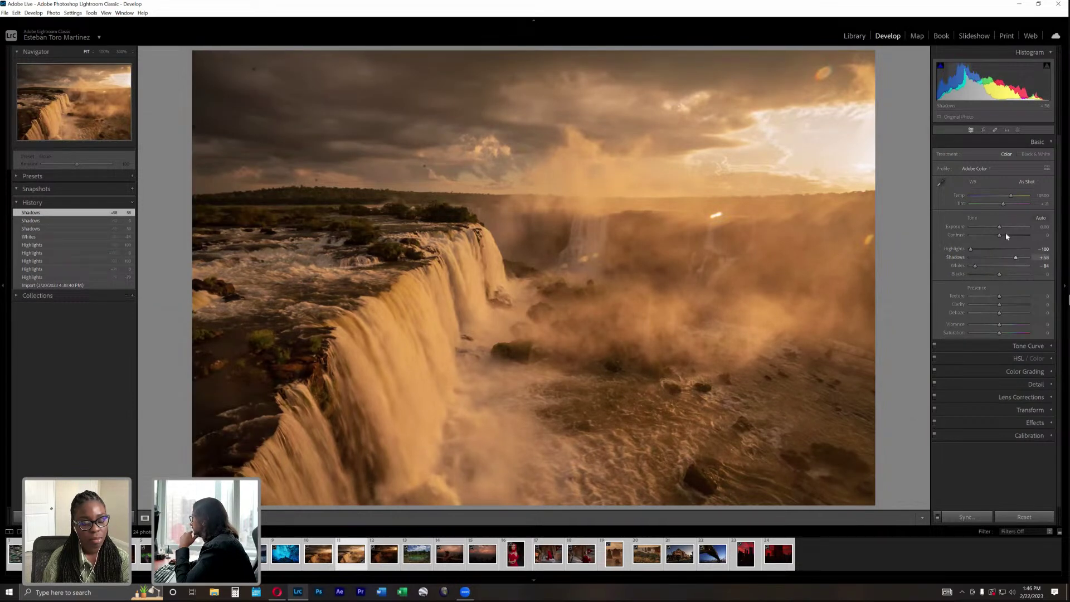
pyautogui.moveTo(999, 304); pyautogui.dragTo(1009, 309)
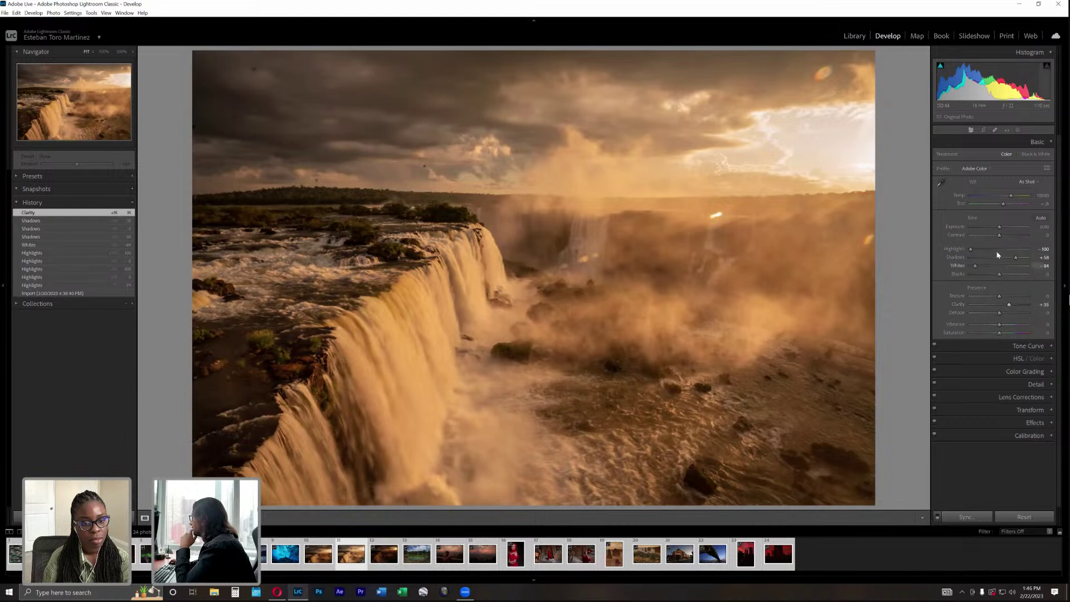
# Switch to the darkest waterfall photo, number 12, and try lowering its highlights to about -71.
pyautogui.click(392, 553)
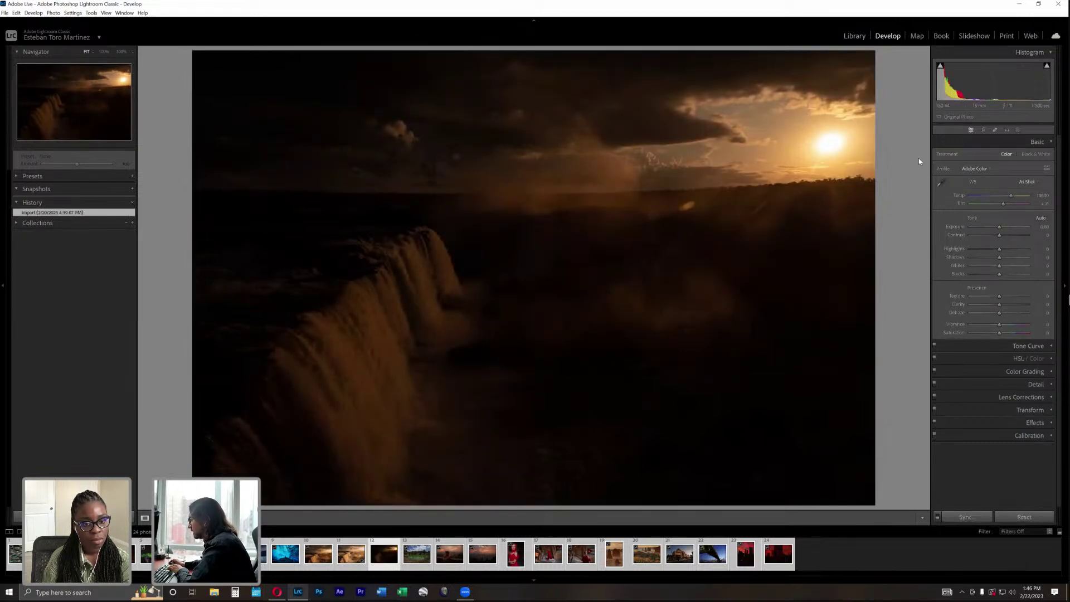
pyautogui.click(980, 249)
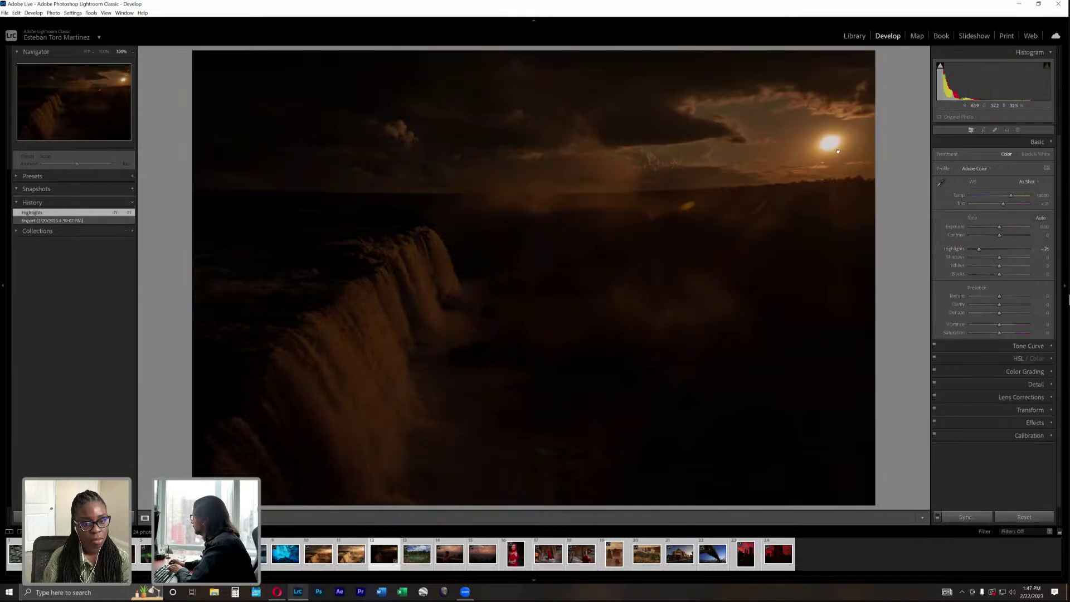
# Examine the sun and surrounding sky up close for highlight detail, then return to the full photo.
pyautogui.click(840, 153)
pyautogui.click(844, 153)
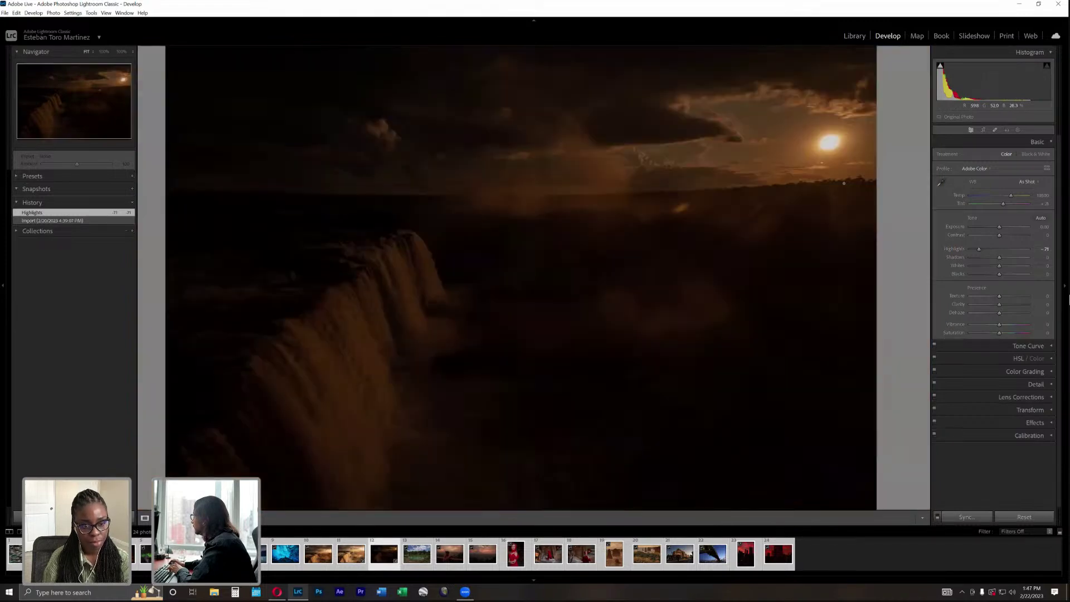
pyautogui.click(805, 267)
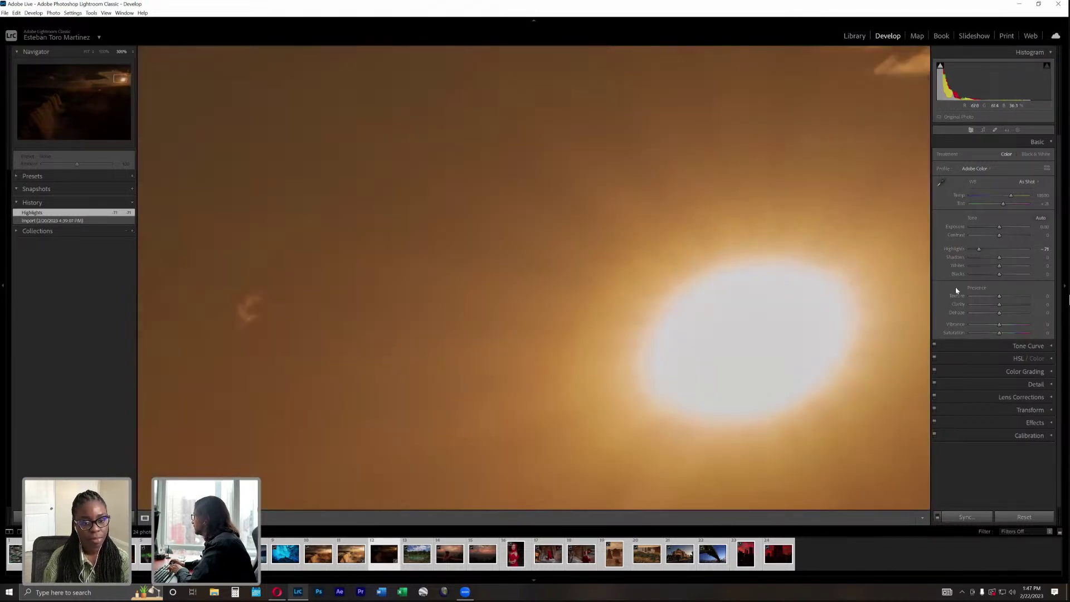
pyautogui.click(834, 137)
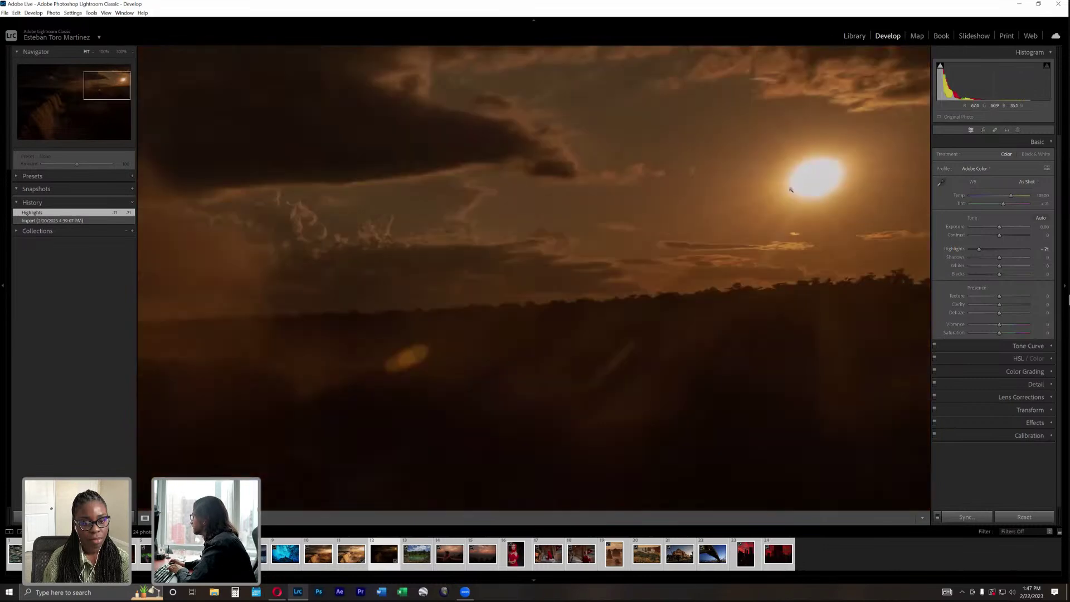
pyautogui.click(855, 152)
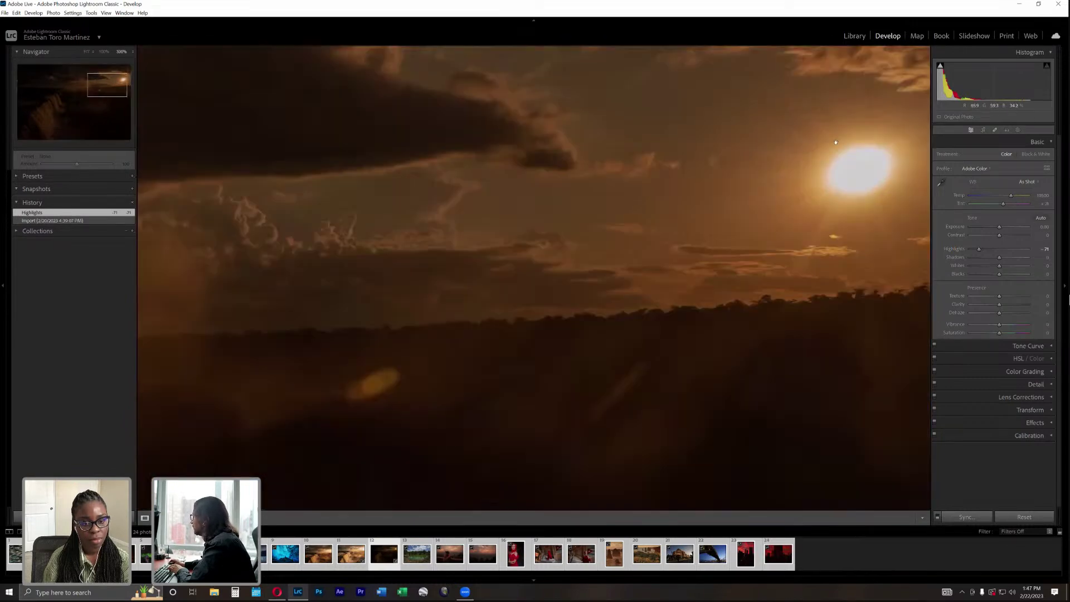
pyautogui.click(876, 266)
pyautogui.click(855, 258)
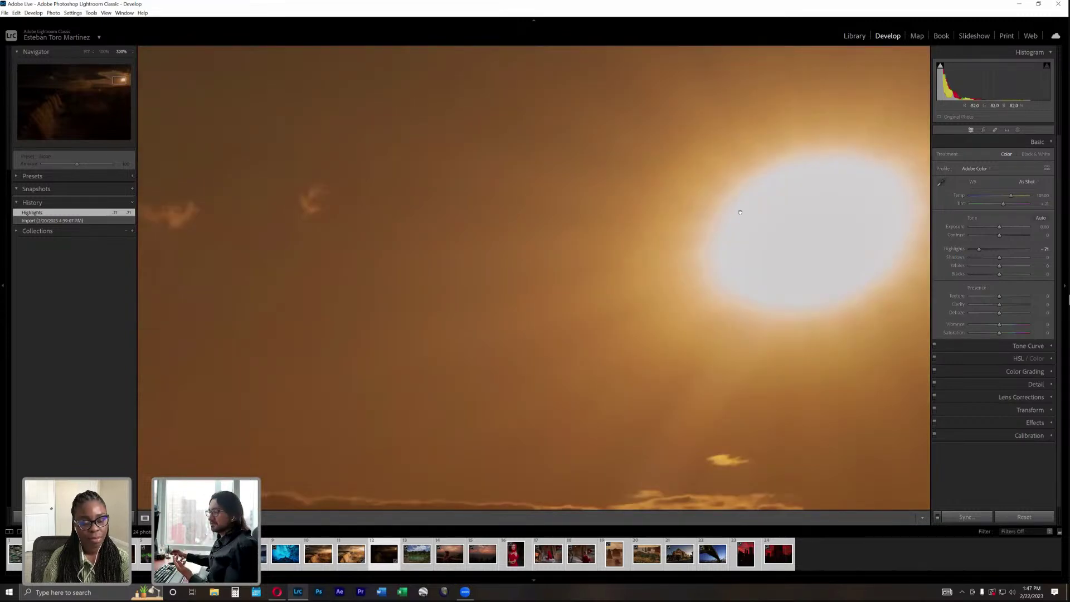
pyautogui.click(646, 134)
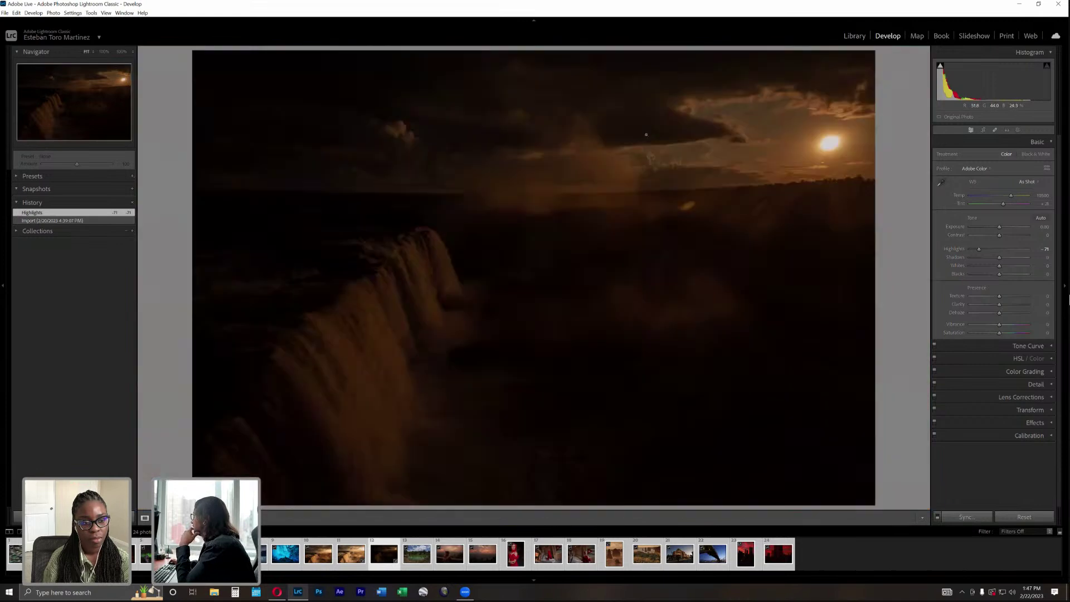
# Reset the dark waterfall photo's highlights to 0.
pyautogui.click(997, 249)
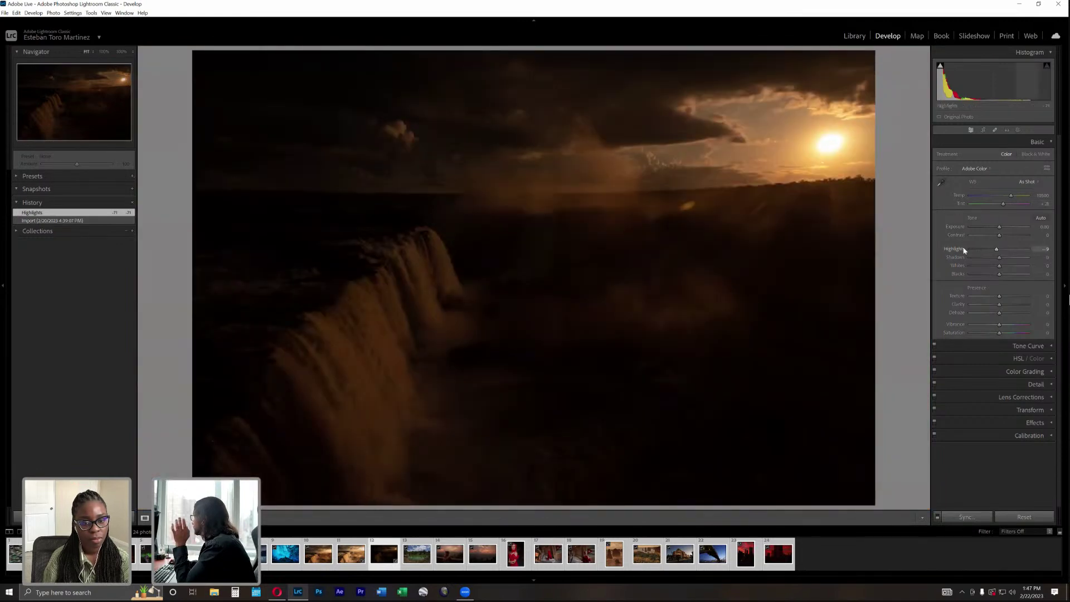
pyautogui.click(953, 249)
pyautogui.doubleClick(953, 249)
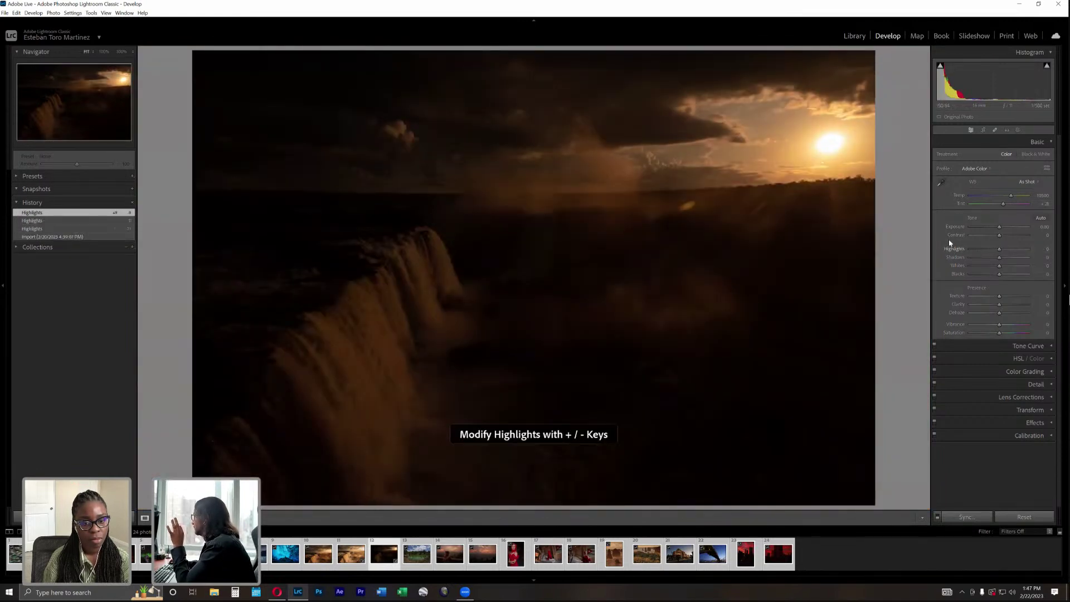
# Brighten the dark waterfall photo with shadows and blacks at +100 and exposure at about +1.59.
pyautogui.click(1006, 248)
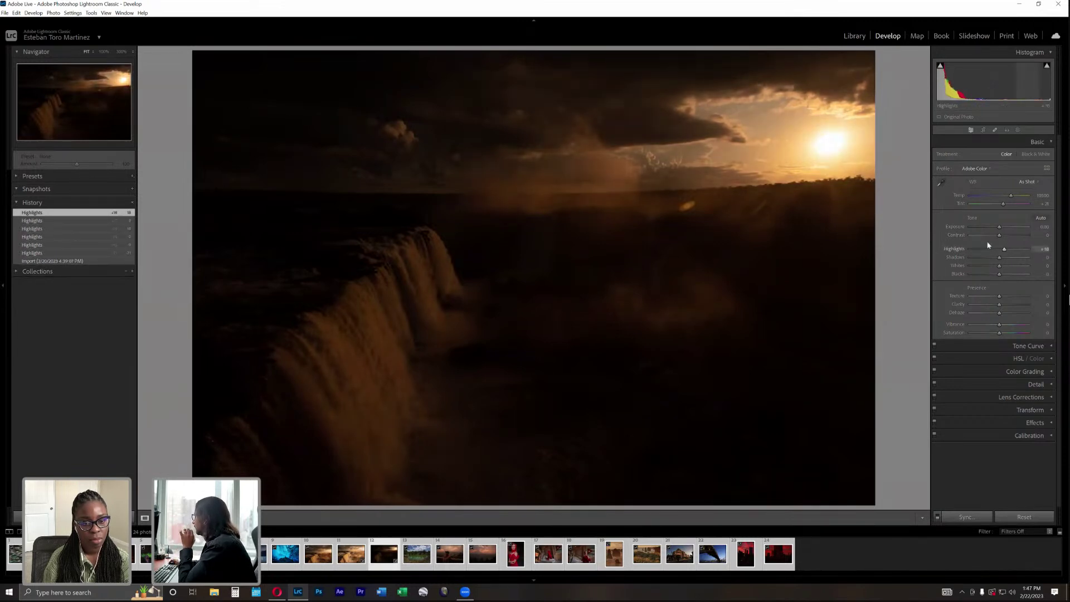
pyautogui.moveTo(1000, 257); pyautogui.dragTo(1034, 275)
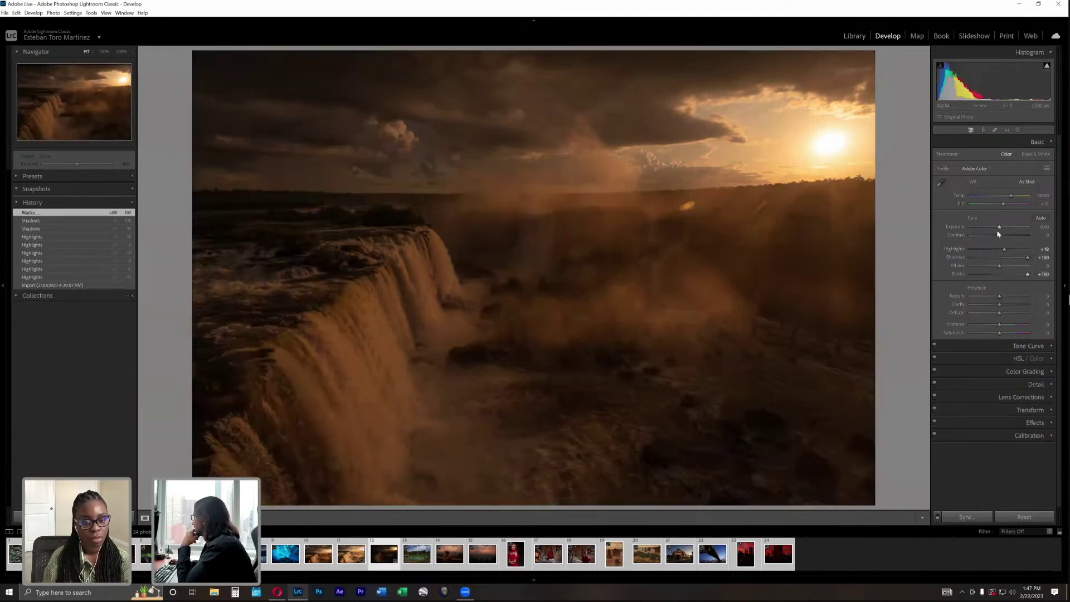
pyautogui.doubleClick(1008, 227)
pyautogui.click(1008, 228)
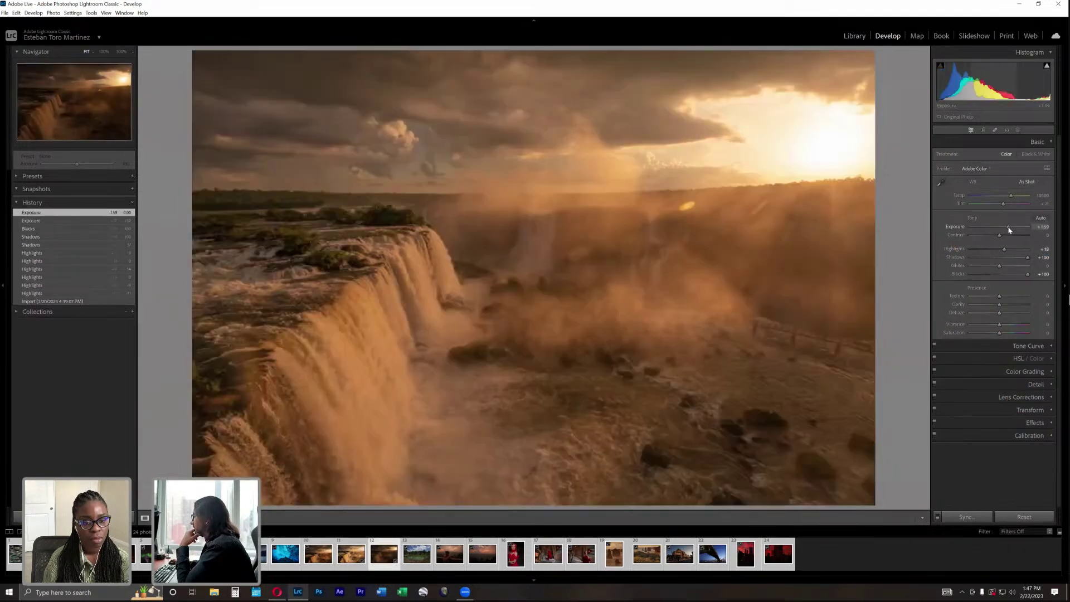
# Recover the glow around the sun by lowering the dark waterfall photo's highlights to about -27.
pyautogui.click(987, 249)
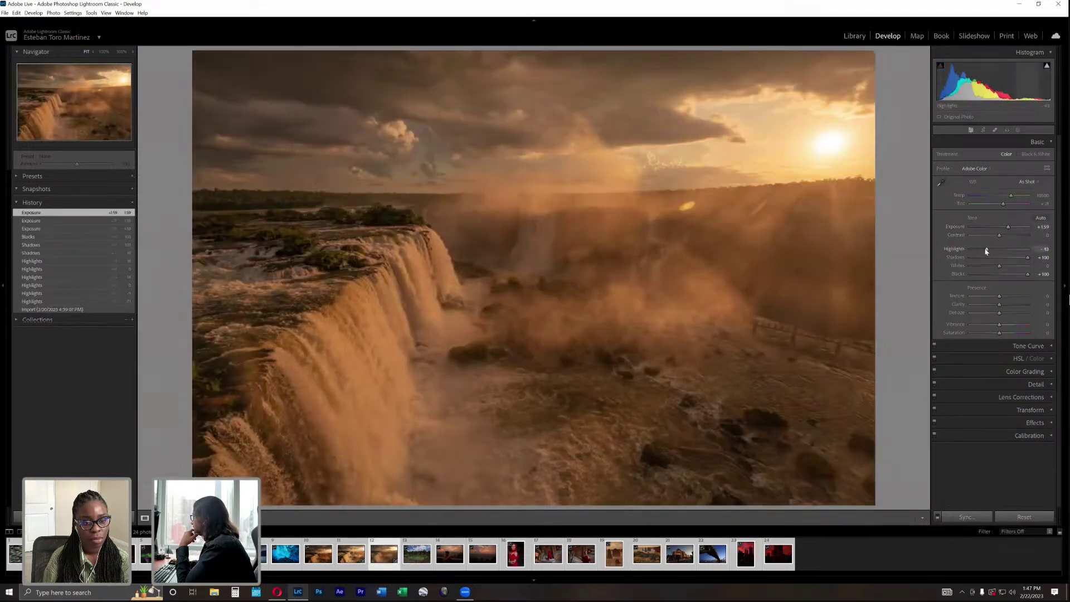
pyautogui.click(974, 249)
pyautogui.click(986, 249)
pyautogui.click(992, 251)
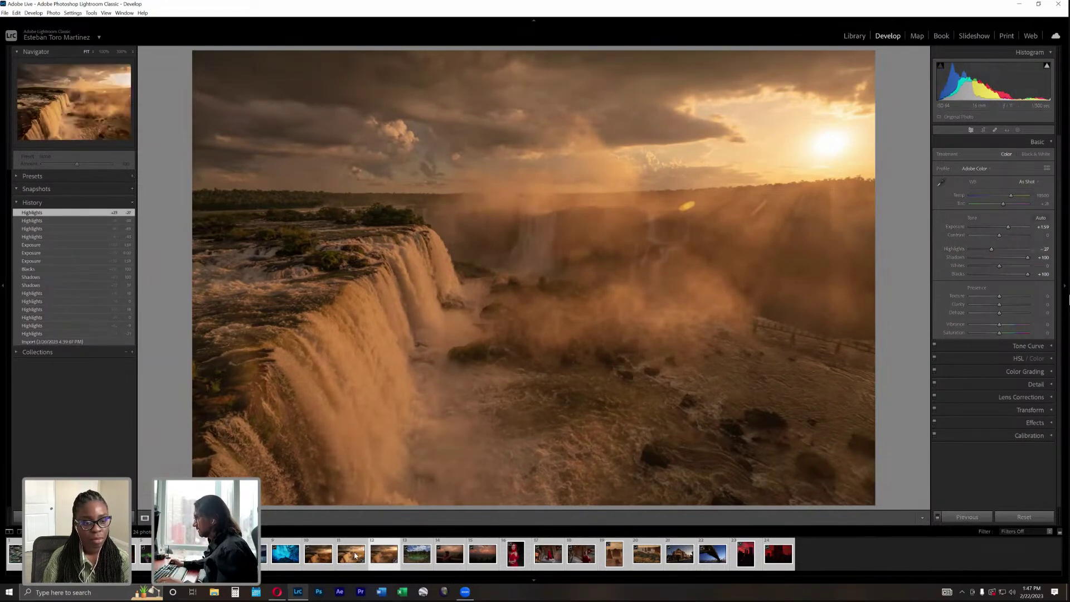
# Compare waterfall photos 11 and 12 side by side at a large size in the Library, then return to the grid.
pyautogui.keyDown('ctrl'); pyautogui.click(355, 556); pyautogui.keyUp('ctrl')
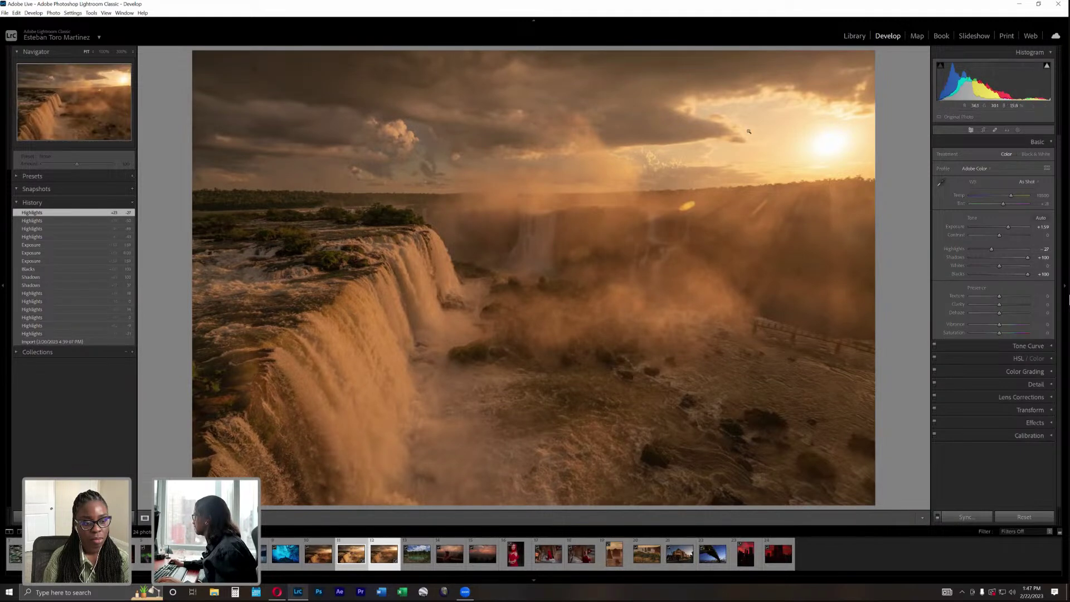
pyautogui.click(854, 36)
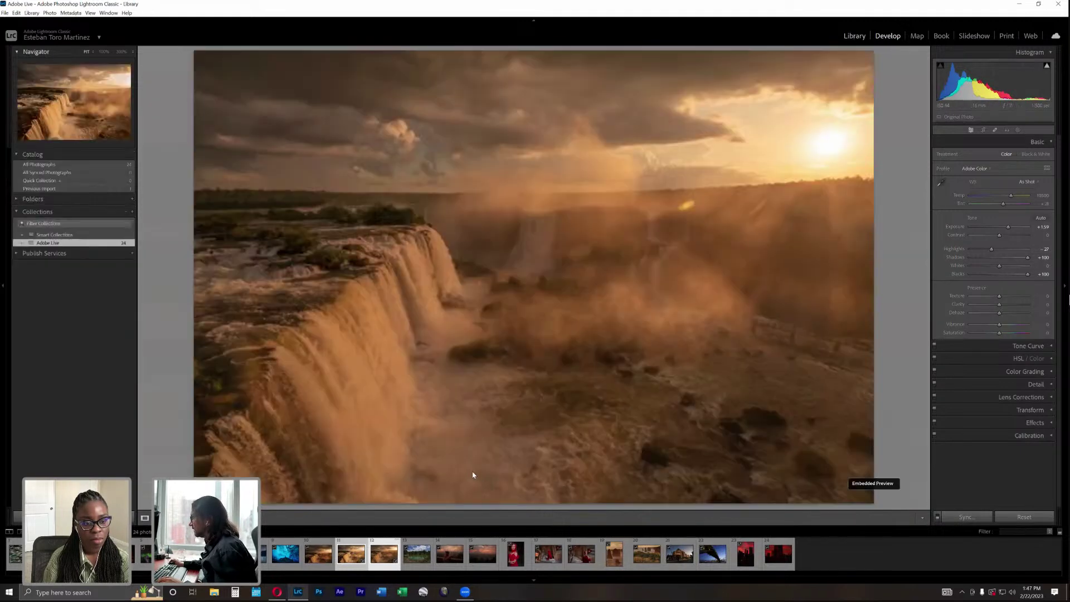
pyautogui.click(145, 517)
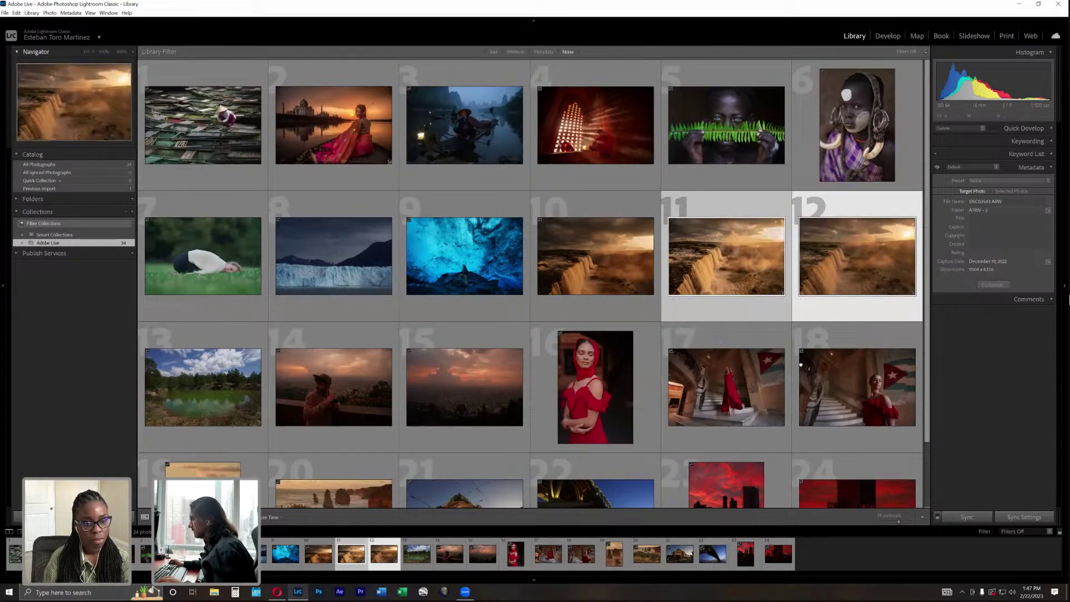
pyautogui.press('c')
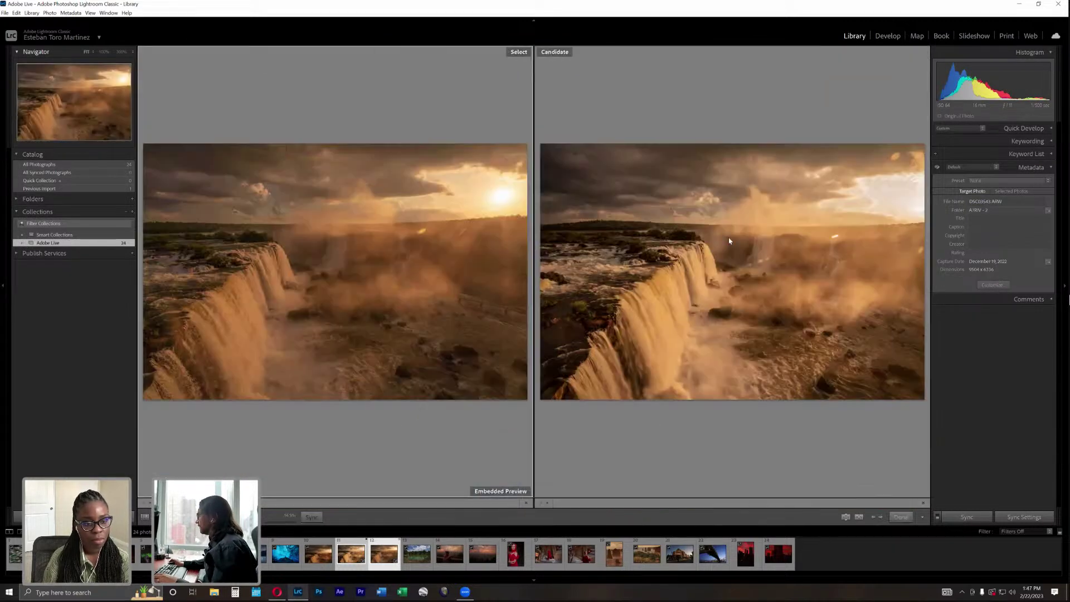
pyautogui.press('Tab')
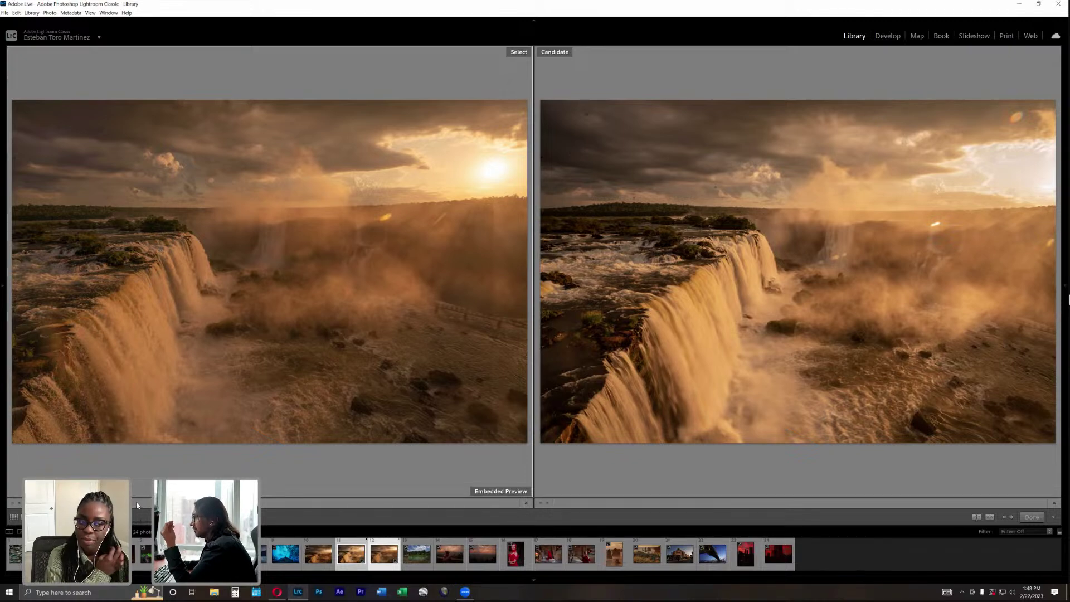
pyautogui.click(14, 516)
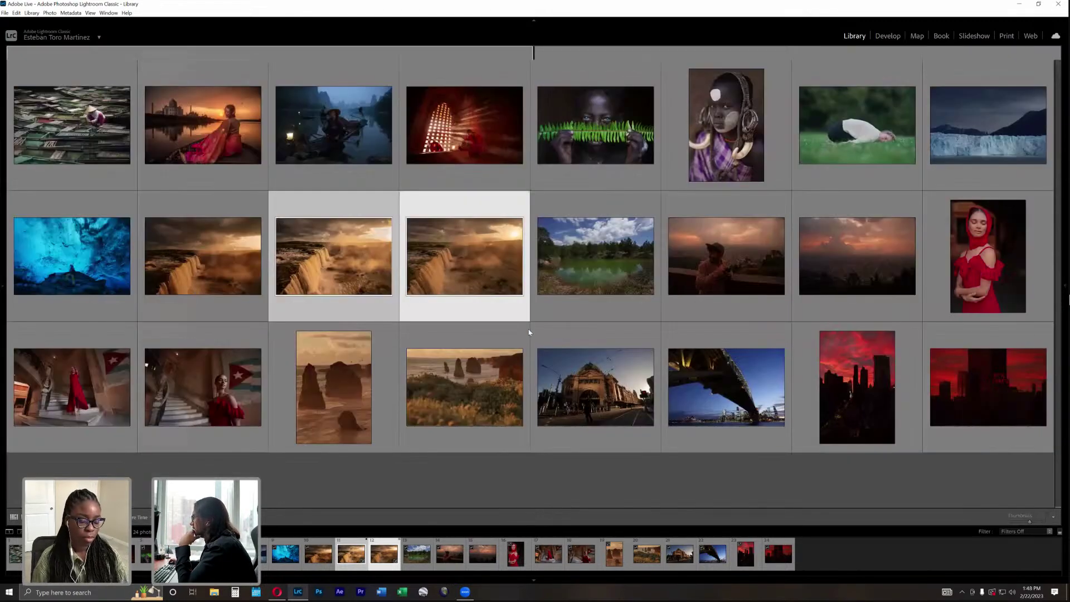
# Select only waterfall photo 11 and open it for editing in the Develop module.
pyautogui.click(632, 265)
pyautogui.click(334, 256)
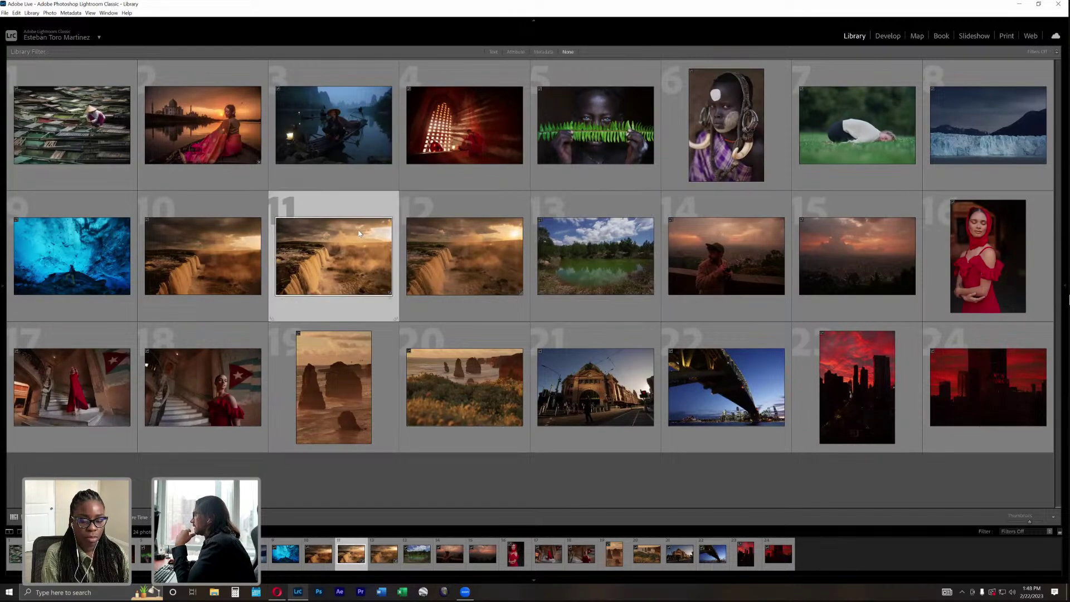
pyautogui.press('e')
pyautogui.click(889, 36)
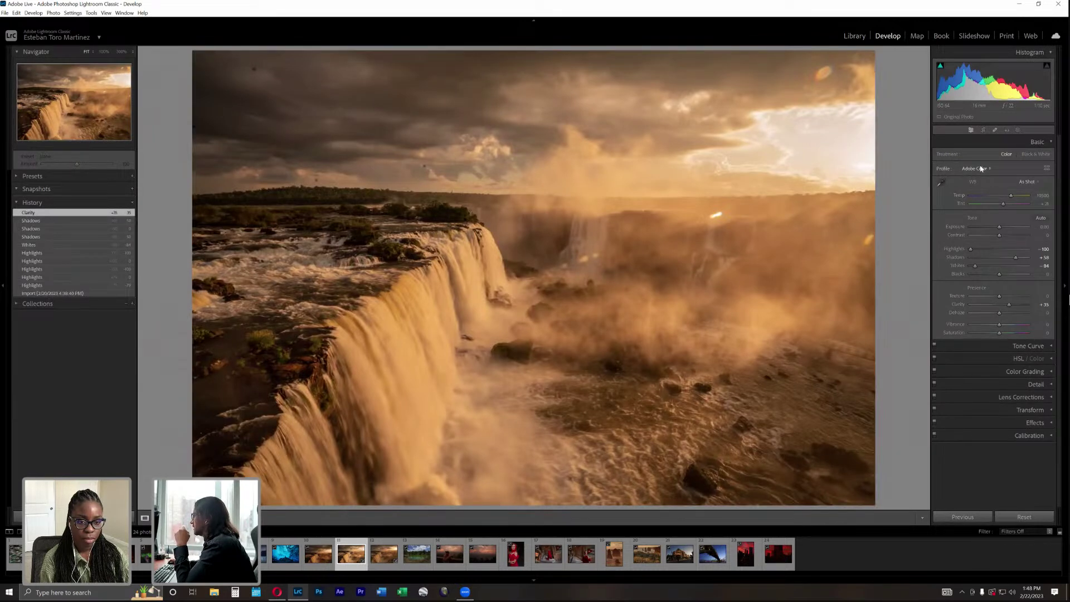
# Heal the three dark spots in the waterfall photo's sky, using a smaller brush for the two near the horizon.
pyautogui.click(1006, 130)
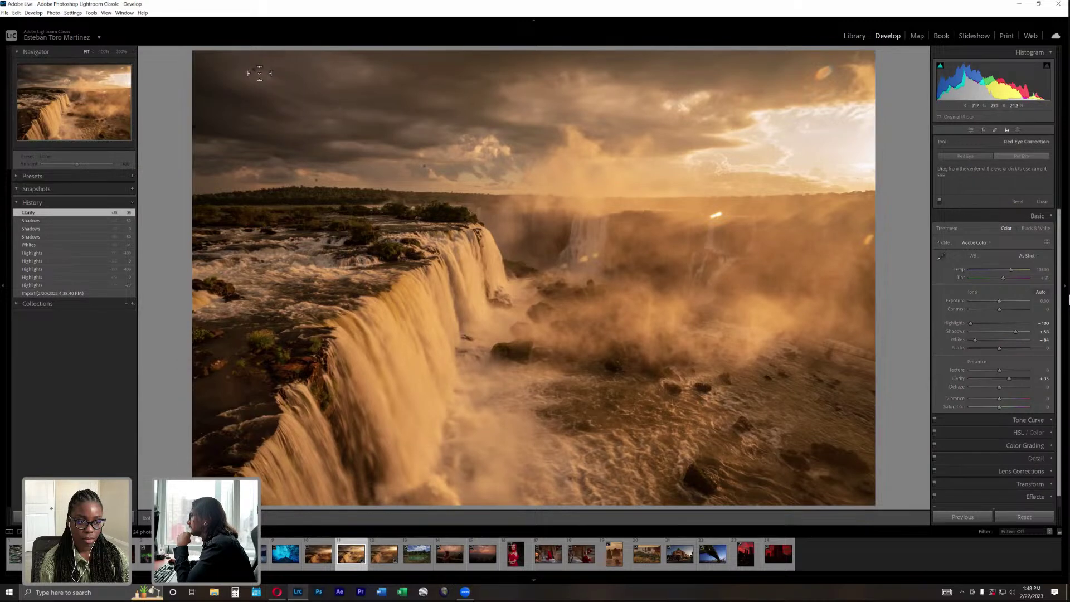
pyautogui.click(995, 130)
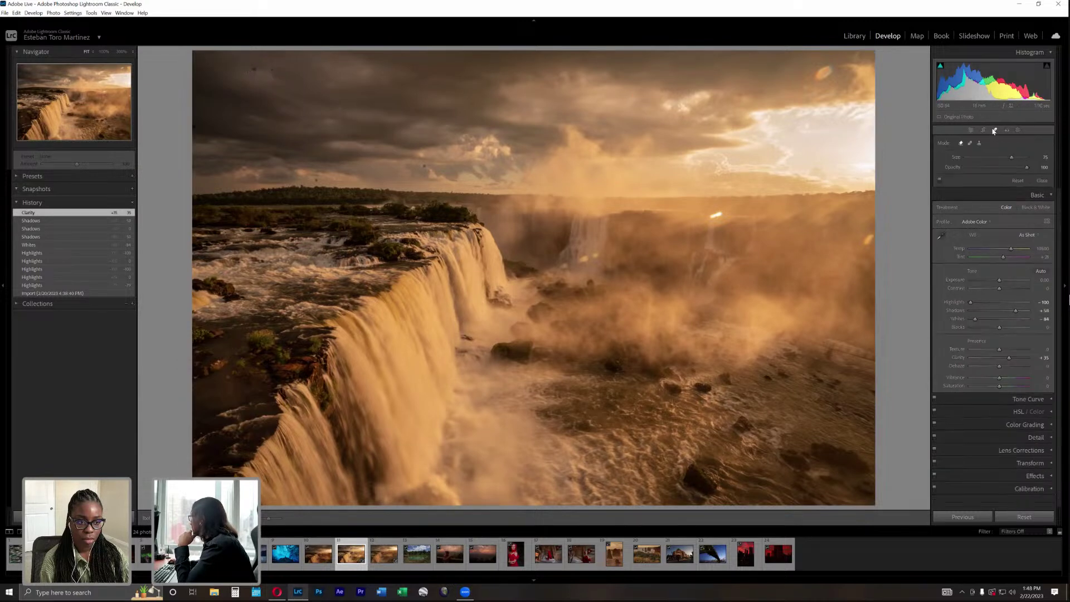
pyautogui.click(254, 71)
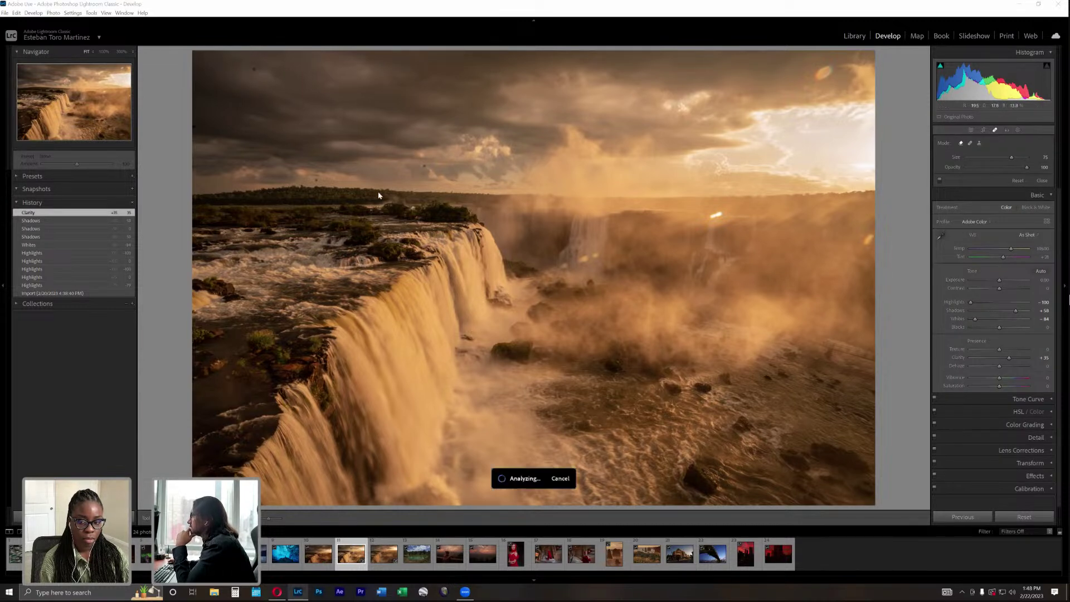
pyautogui.scroll(-5, 425, 171)
pyautogui.click(424, 165)
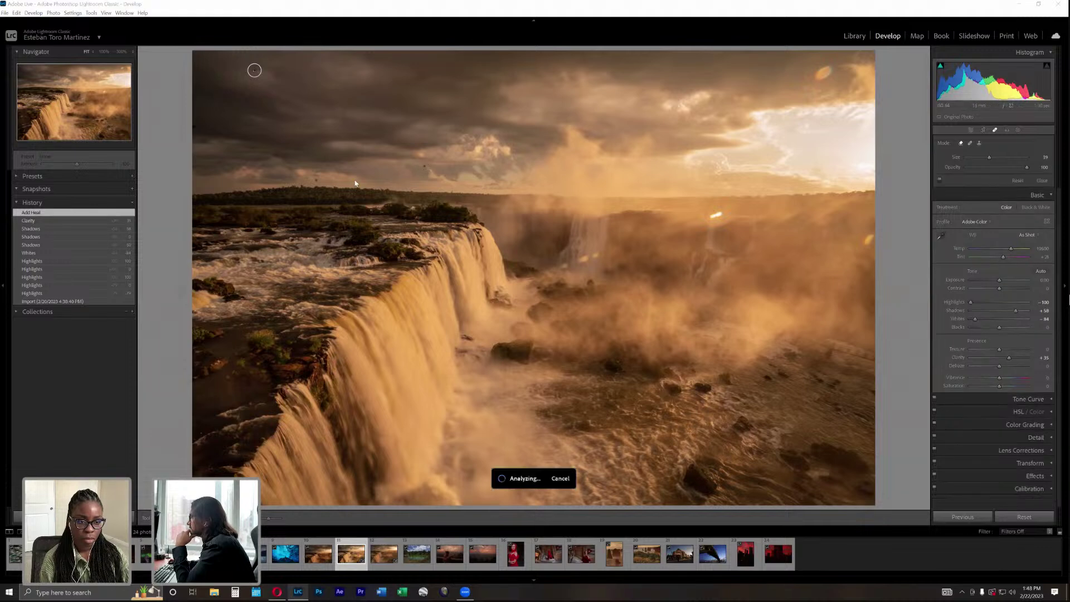
pyautogui.click(316, 180)
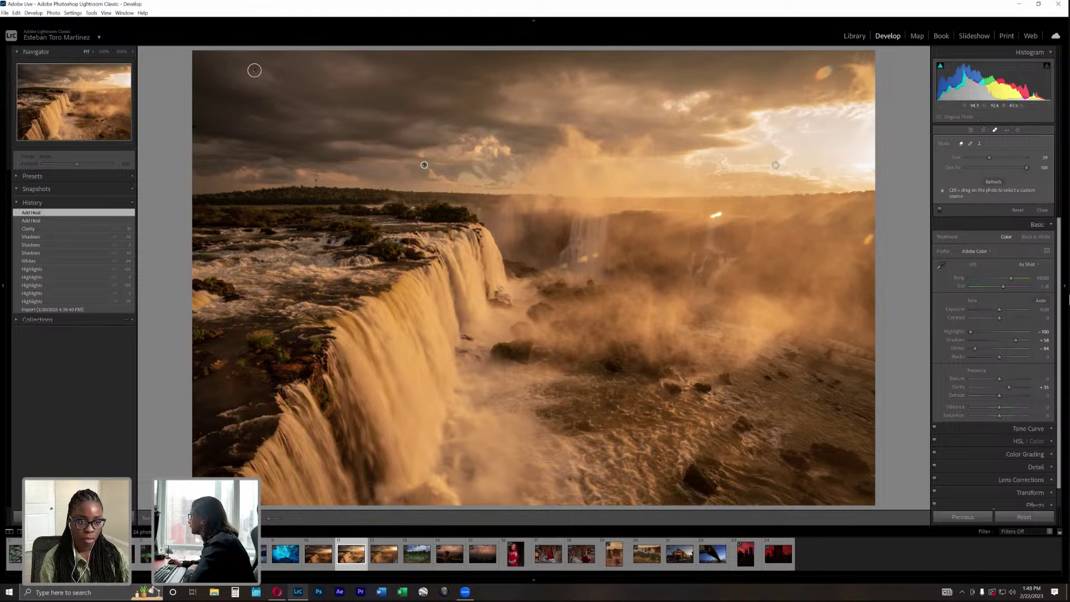
pyautogui.click(996, 130)
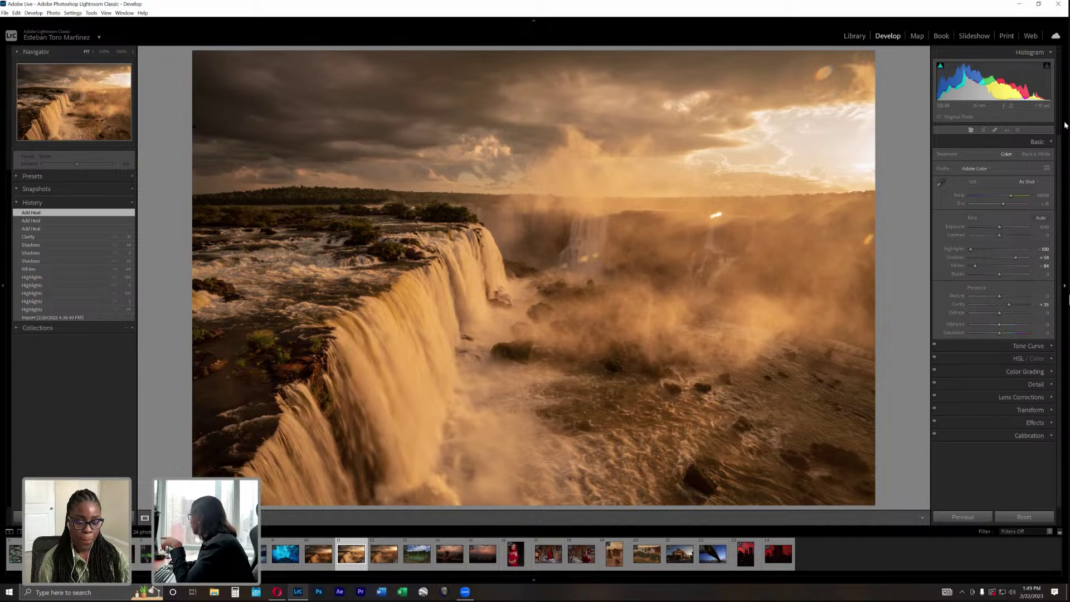
# Add a slightly tilted linear gradient mask over the sky, fading from the photo's upper edge to the top of the falls.
pyautogui.click(1018, 131)
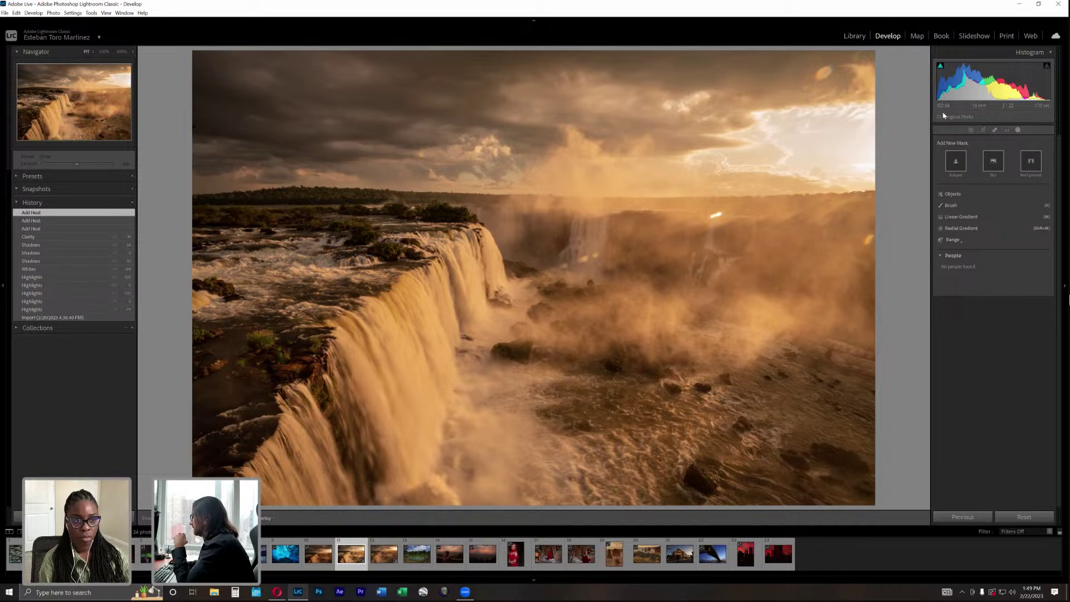
pyautogui.click(948, 217)
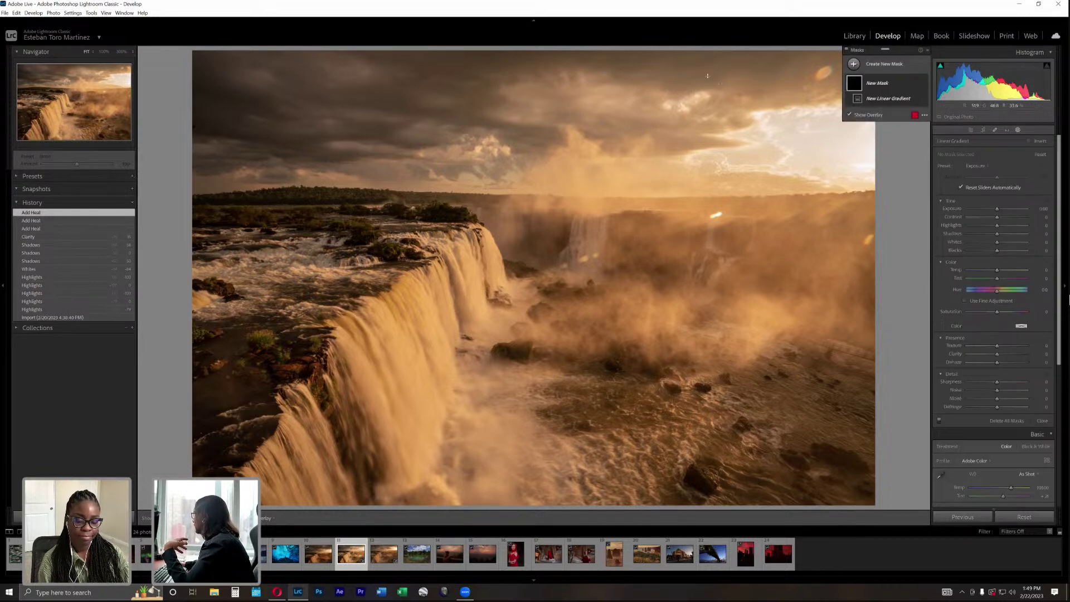
pyautogui.moveTo(375, 56); pyautogui.dragTo(421, 263)
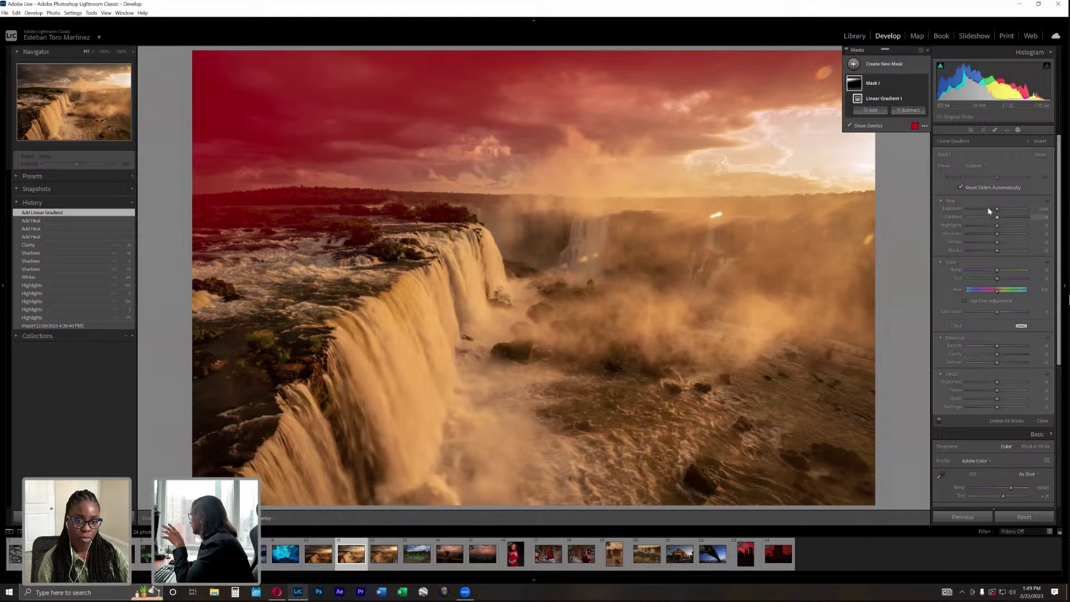
pyautogui.click(863, 128)
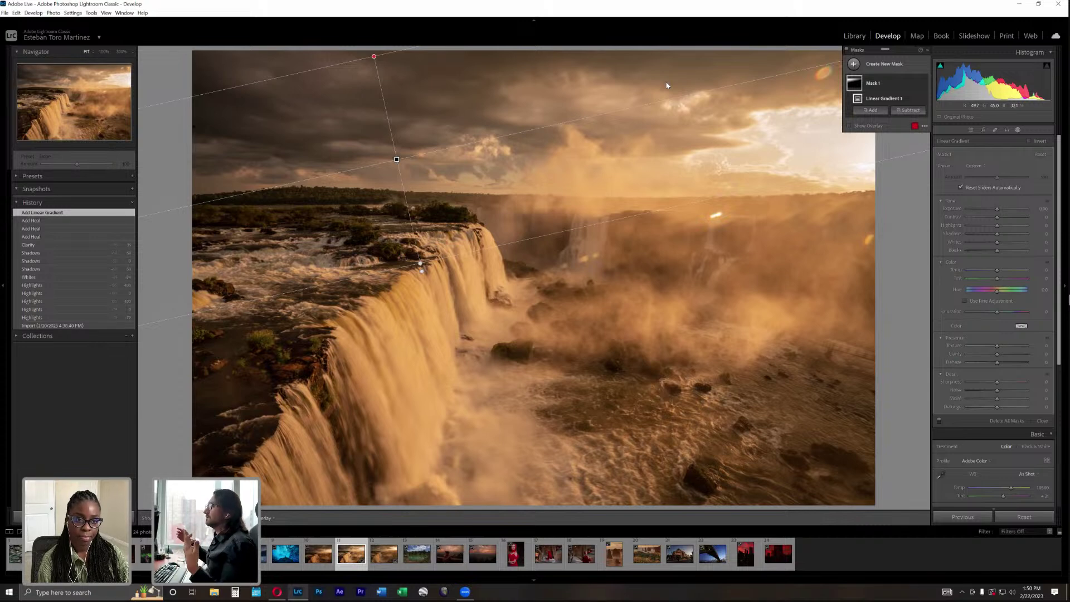
pyautogui.press('Delete')
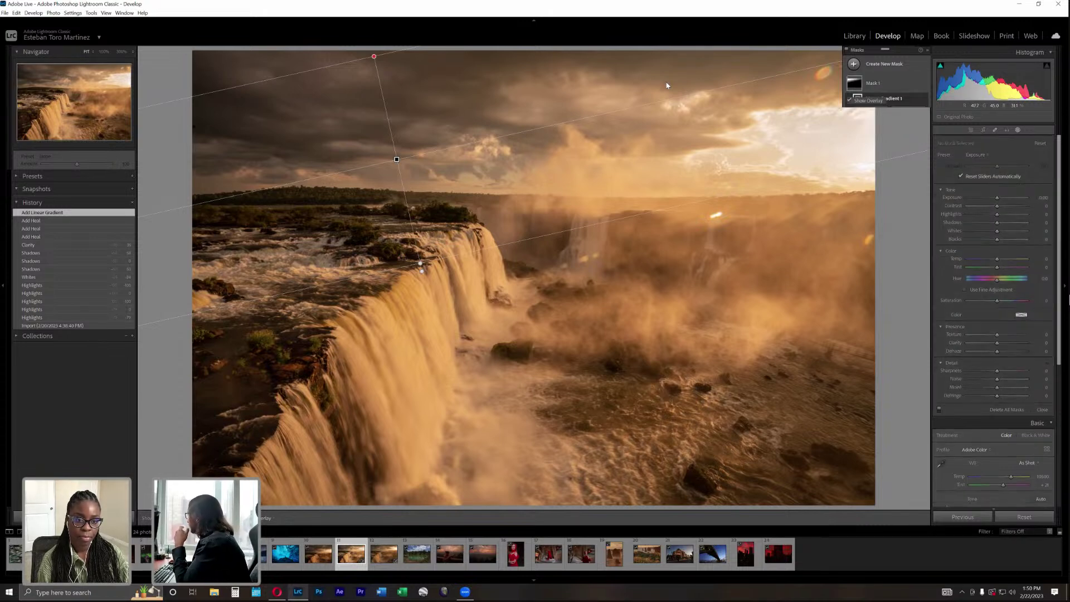
pyautogui.click(397, 159)
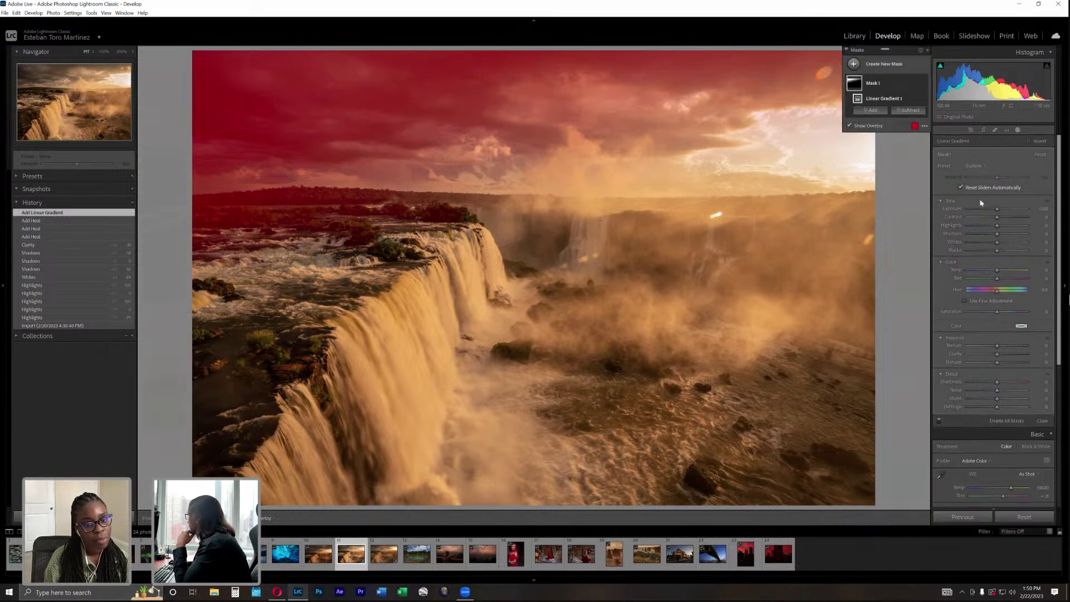
# Set the sky gradient's exposure to about -1.06, contrast to about 54 and clarity to about 74, with the mask overlay hidden.
pyautogui.moveTo(995, 210); pyautogui.dragTo(989, 208)
pyautogui.press('o')
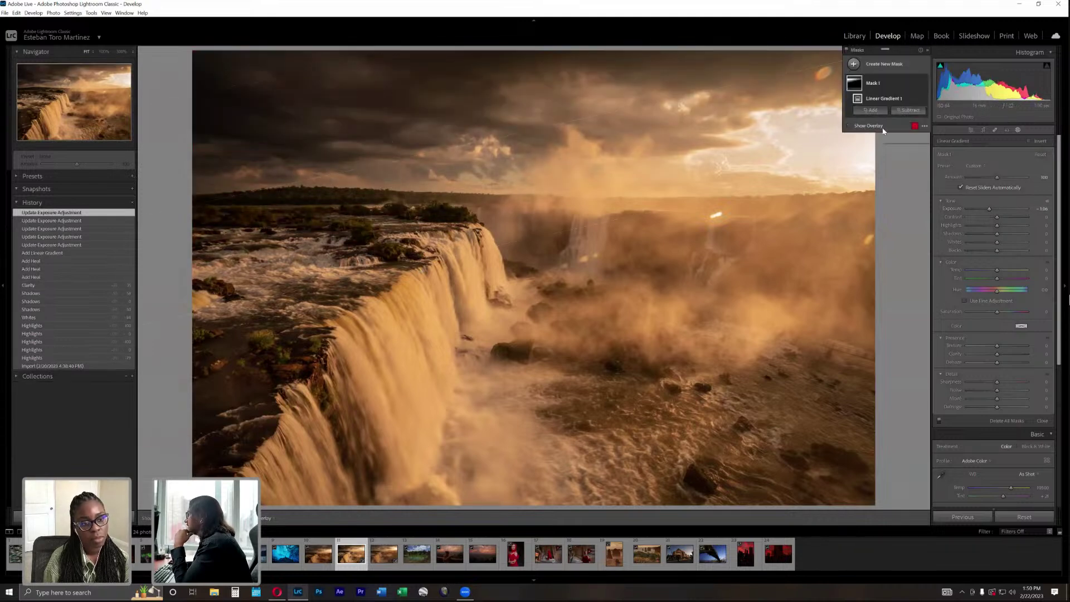
pyautogui.moveTo(997, 217); pyautogui.dragTo(1013, 217)
pyautogui.click(1004, 355)
pyautogui.click(1016, 354)
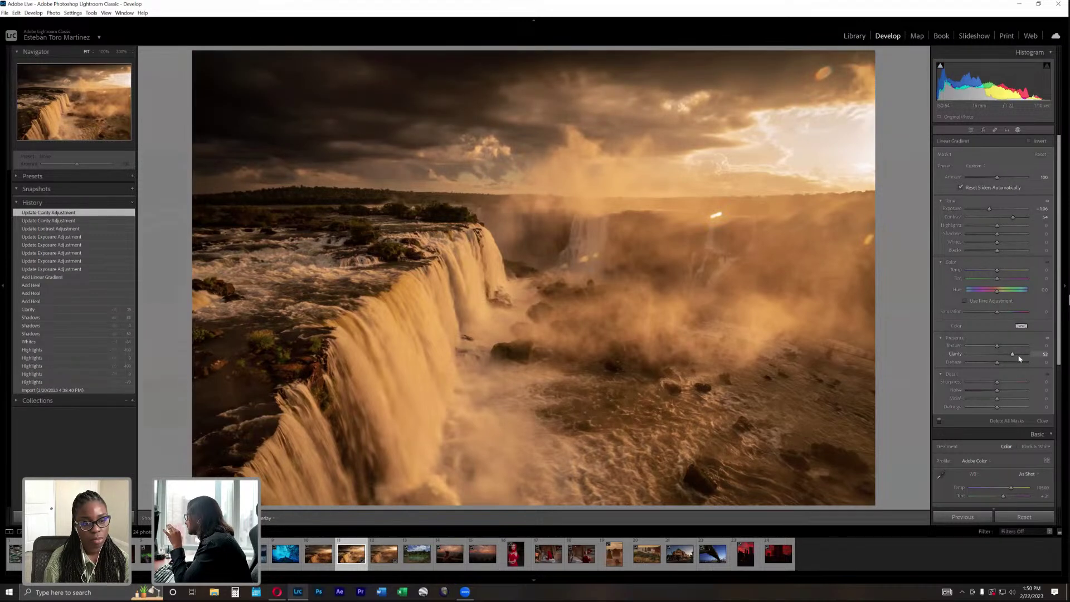
pyautogui.click(1020, 354)
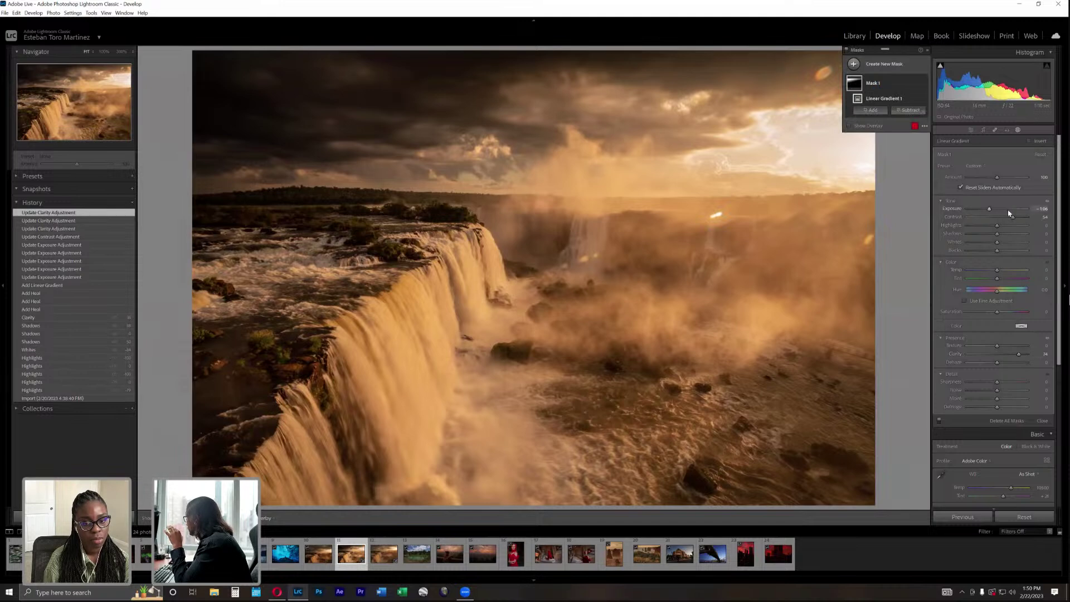
# Lighten the sky gradient by setting its exposure first to -0.5 and finally to -0.3.
pyautogui.click(1039, 208)
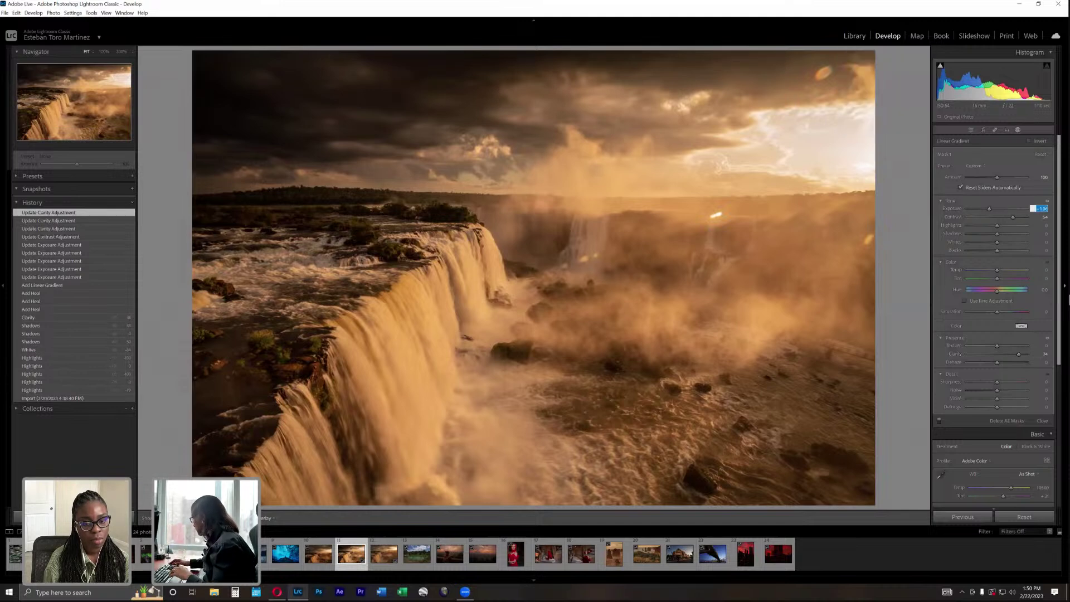
pyautogui.press('BackSpace')
pyautogui.write('-0.5')
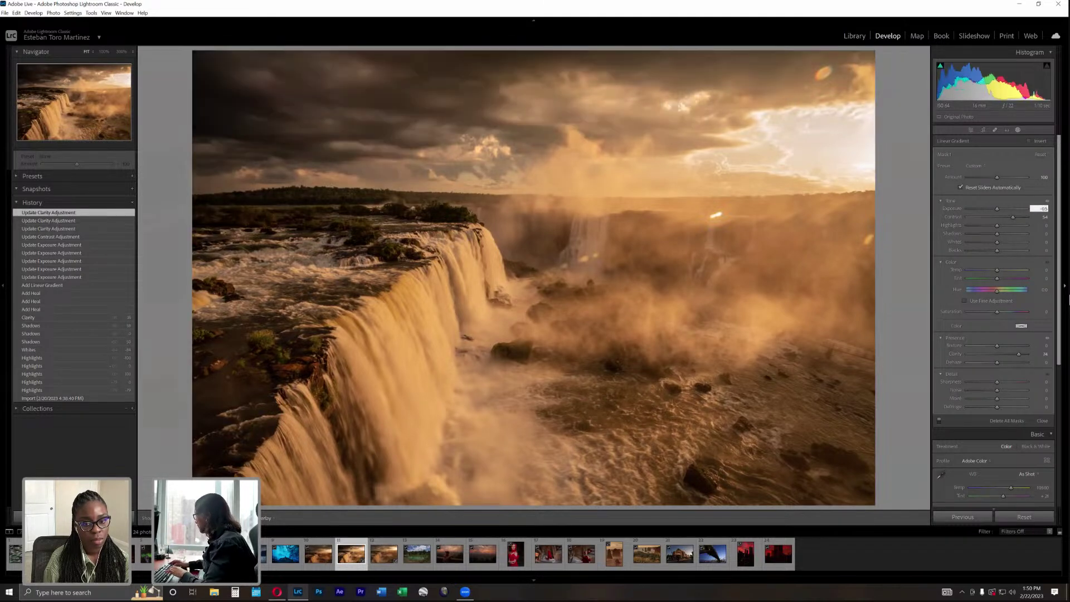
pyautogui.press('Return')
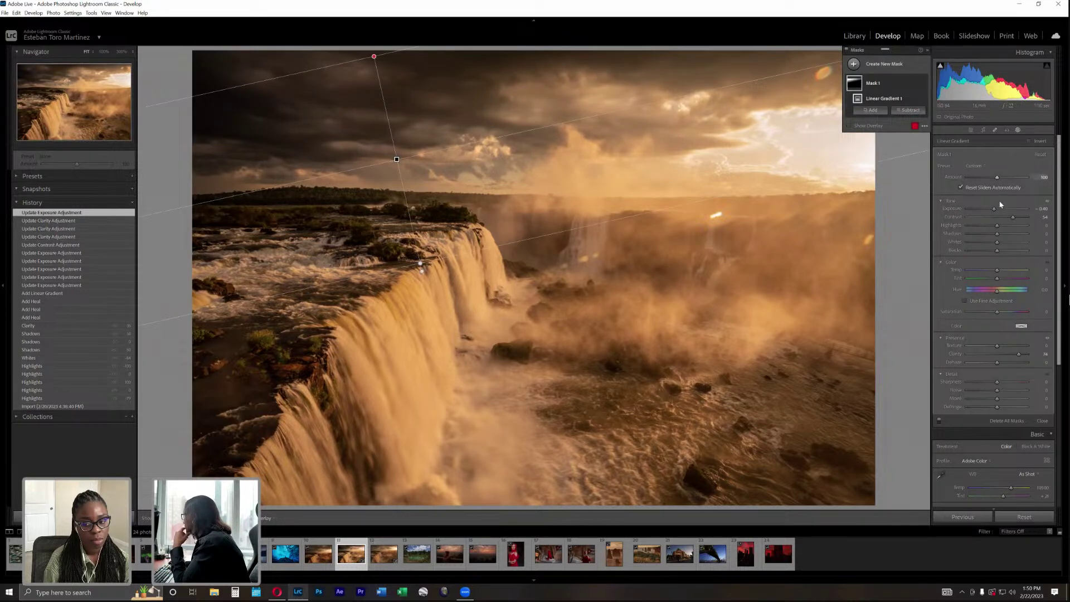
pyautogui.click(1040, 209)
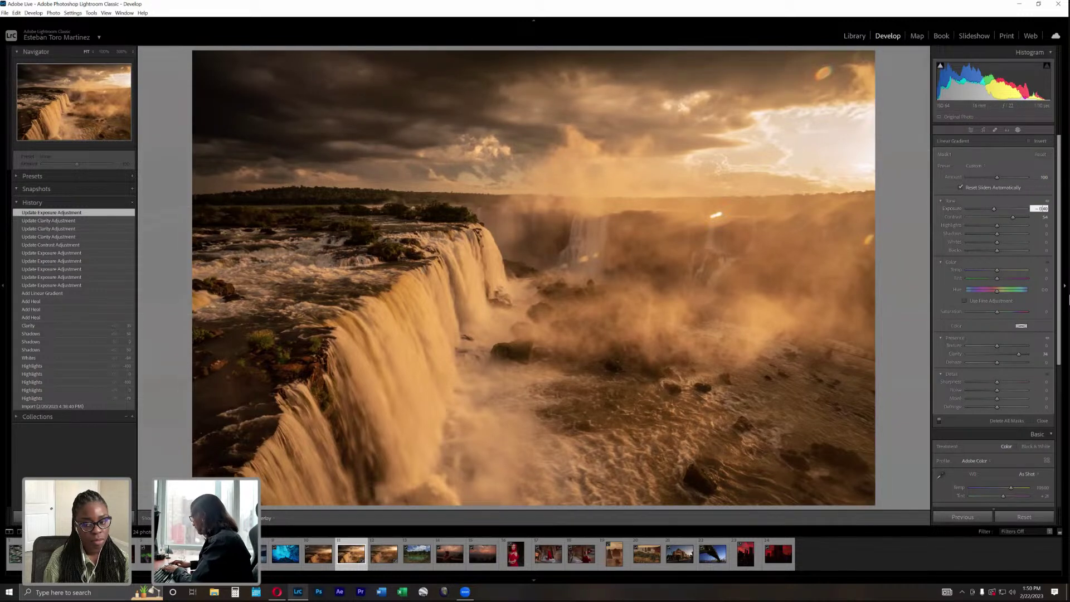
pyautogui.write('-0.3')
pyautogui.press('Return')
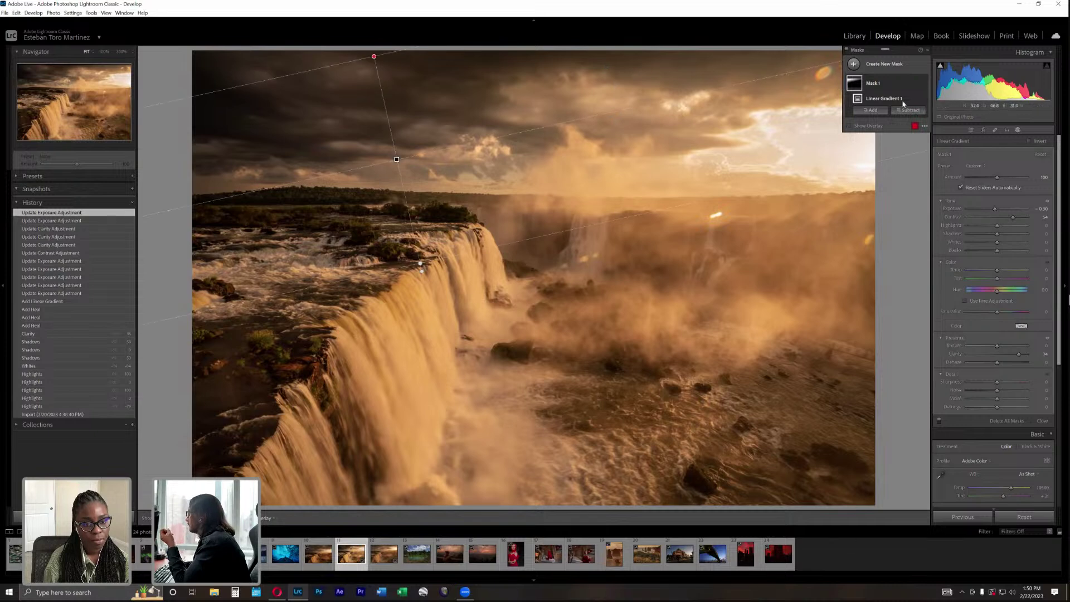
# Add a second linear gradient mask, slanting in from the photo's right edge over the bright sky and fading out in the mist.
pyautogui.click(866, 69)
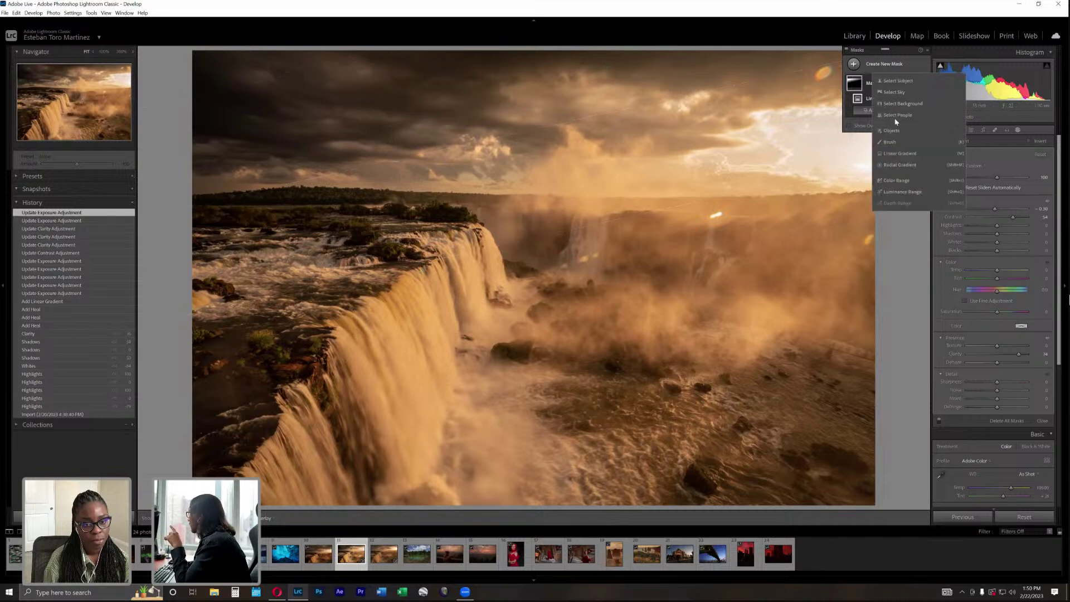
pyautogui.click(890, 153)
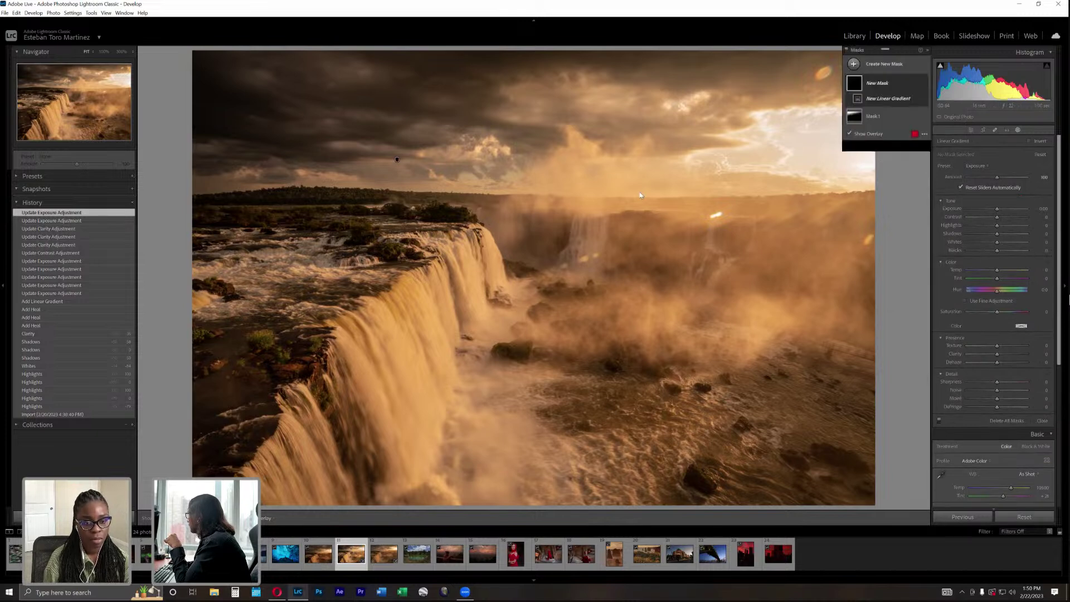
pyautogui.moveTo(891, 167)
pyautogui.mouseDown()
pyautogui.moveTo(766, 176)
pyautogui.moveTo(720, 197)
pyautogui.mouseUp()
pyautogui.moveTo(776, 173); pyautogui.dragTo(769, 173)
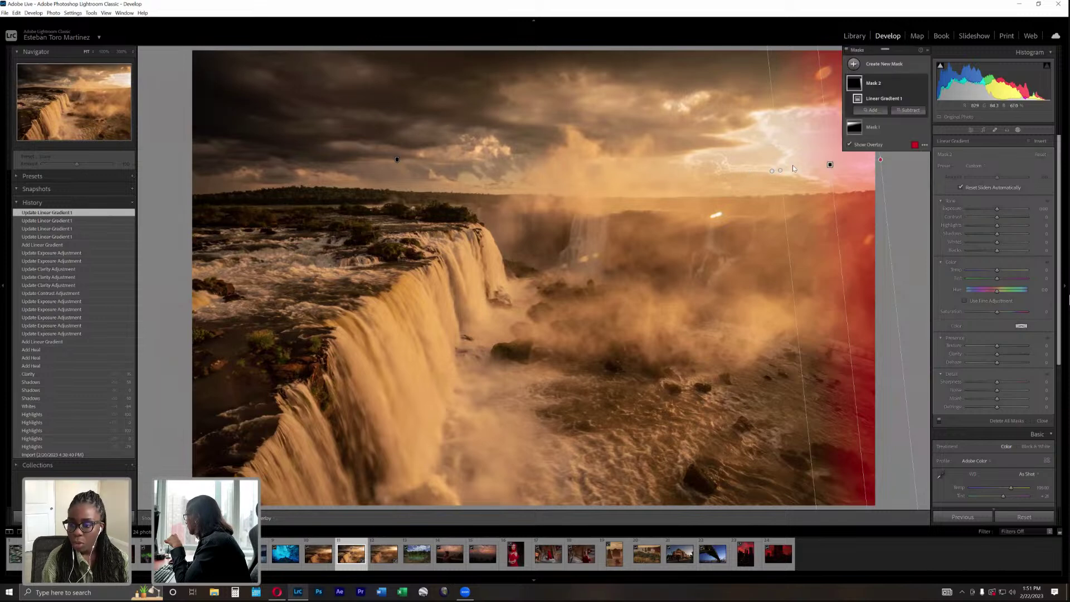
pyautogui.moveTo(772, 171); pyautogui.dragTo(689, 246)
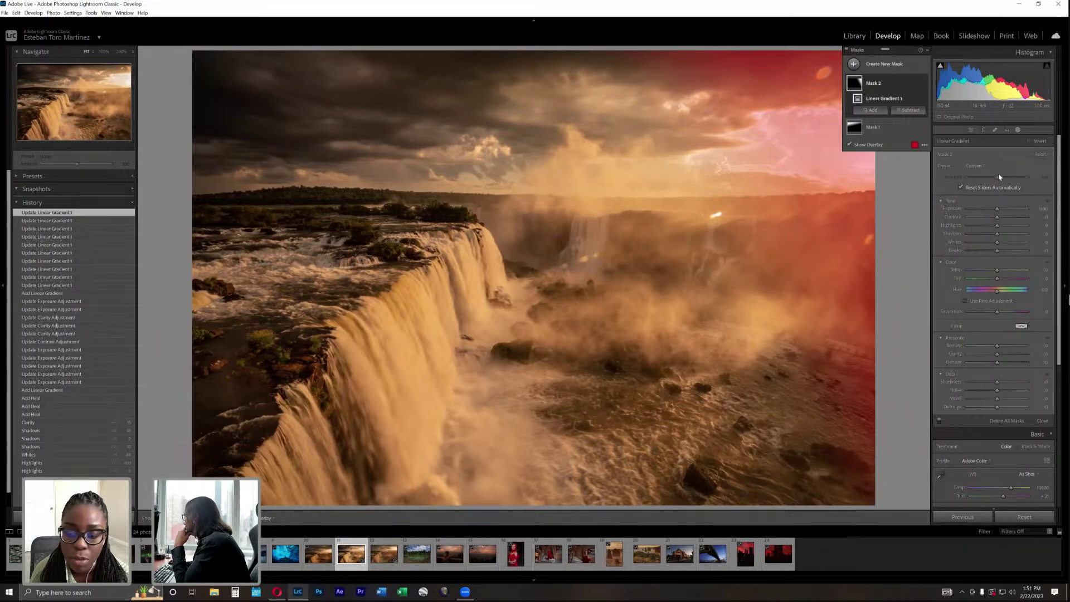
# Hide the mask overlay and set the right-hand gradient's highlights to -100 and whites to about -30.
pyautogui.click(850, 145)
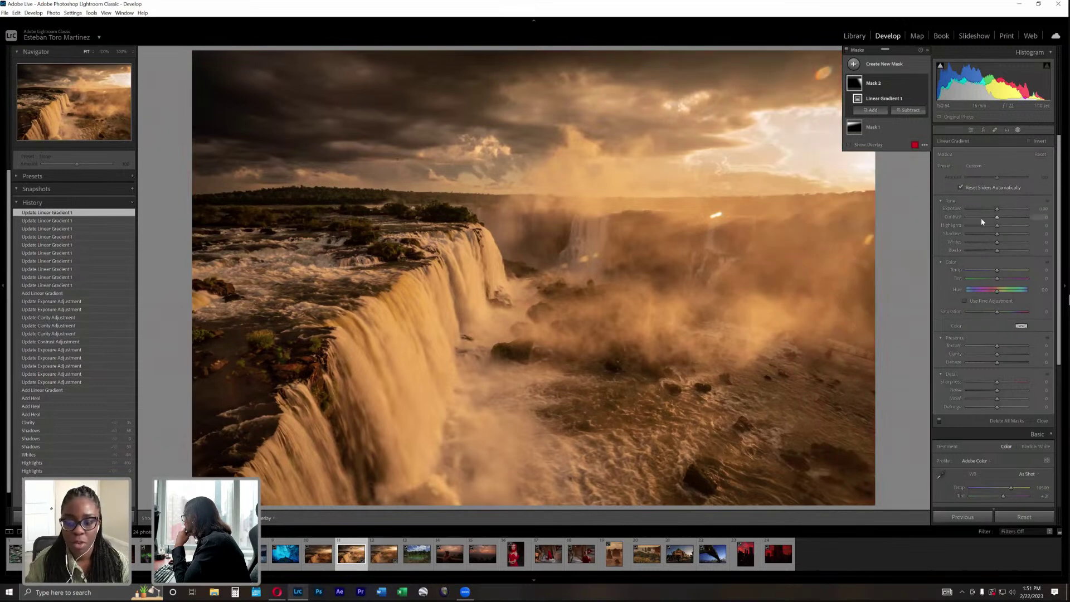
pyautogui.moveTo(974, 225); pyautogui.dragTo(965, 227)
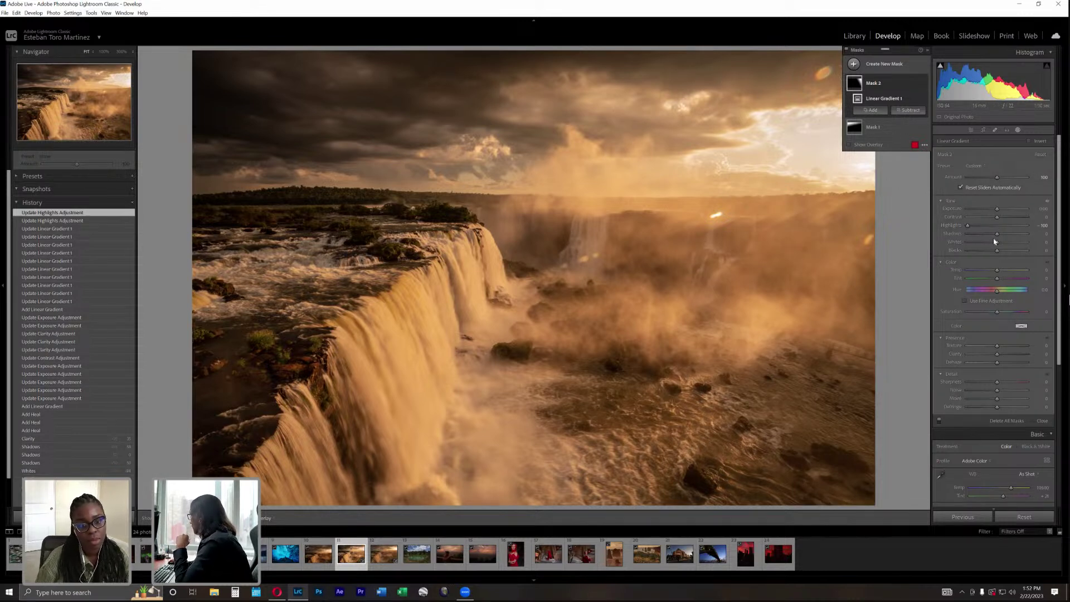
pyautogui.click(979, 243)
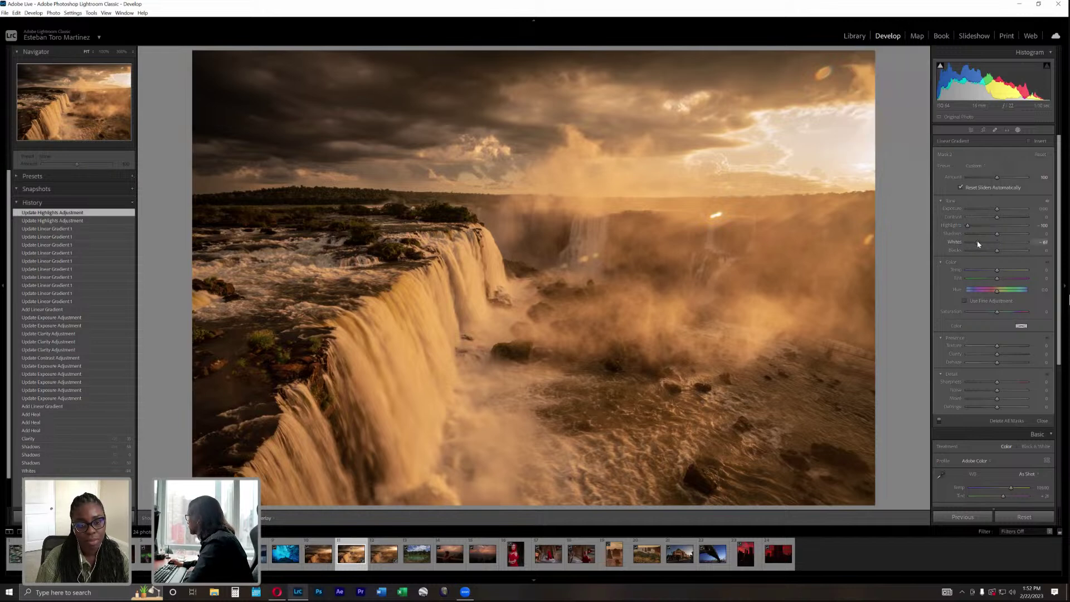
pyautogui.click(988, 244)
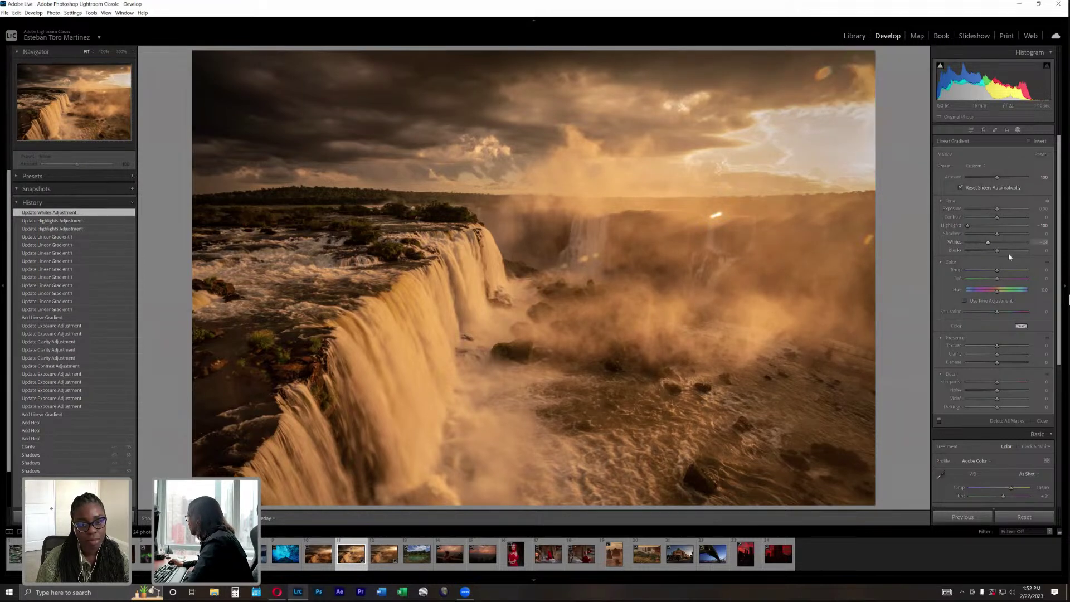
# Try a strong warm tone on the right-hand gradient, with temperature at about 68 and tint at about 46.
pyautogui.click(1008, 270)
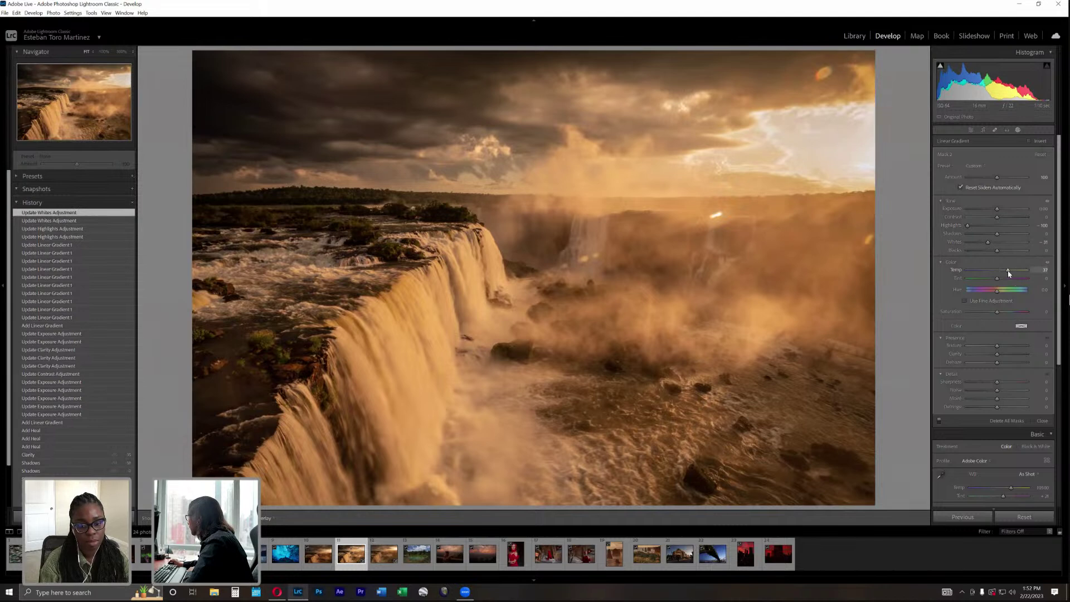
pyautogui.click(1018, 270)
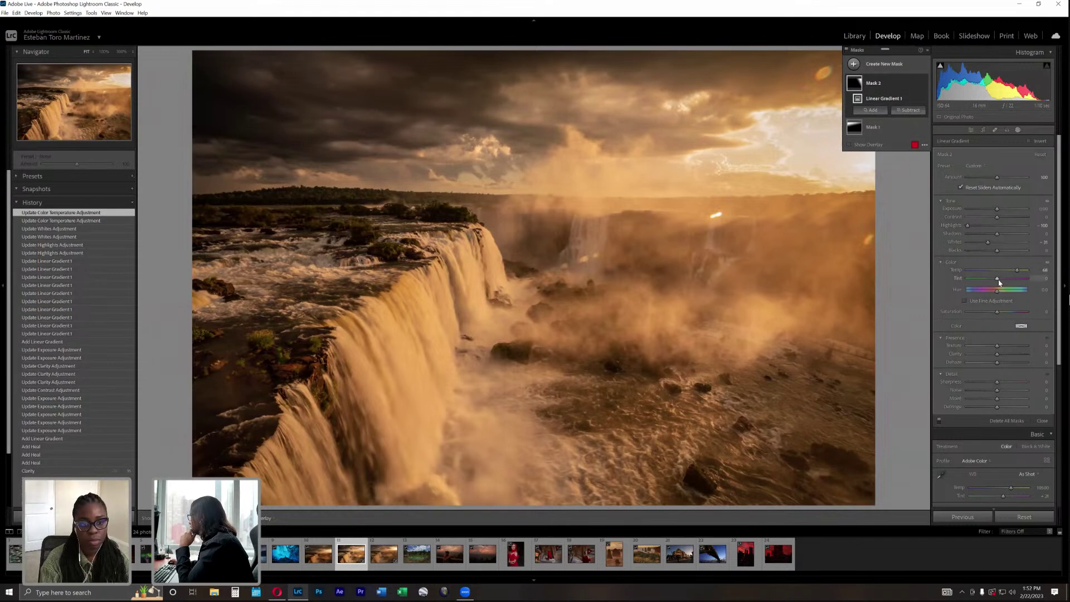
pyautogui.moveTo(1000, 283); pyautogui.dragTo(1011, 283)
pyautogui.click(1007, 285)
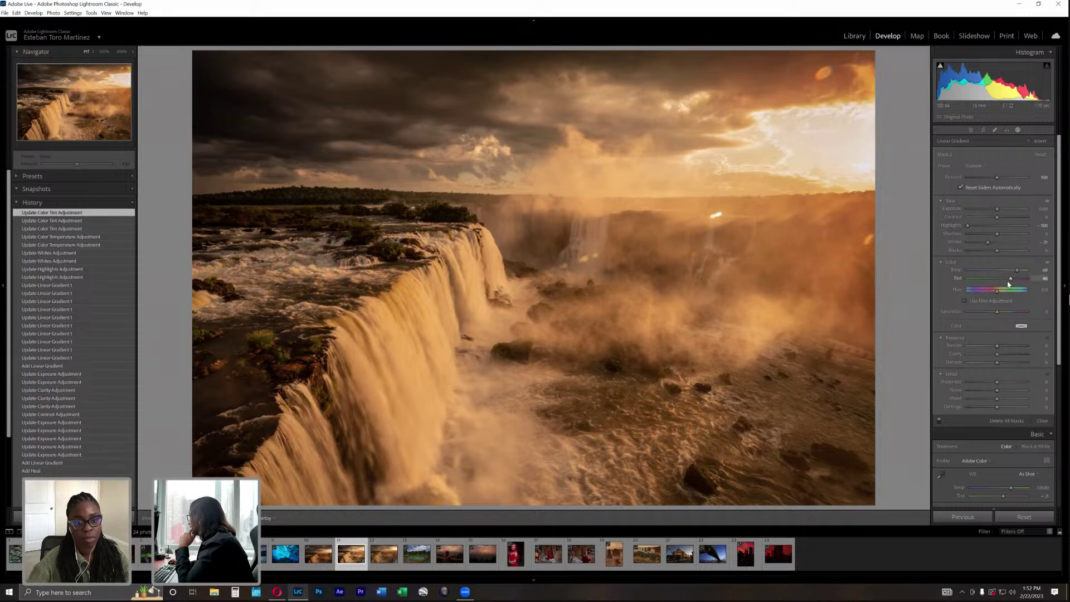
# Set the right-hand gradient's clarity to about 80, tint to about 14 and temperature to about 8, then close masking.
pyautogui.moveTo(1012, 358); pyautogui.dragTo(1025, 354)
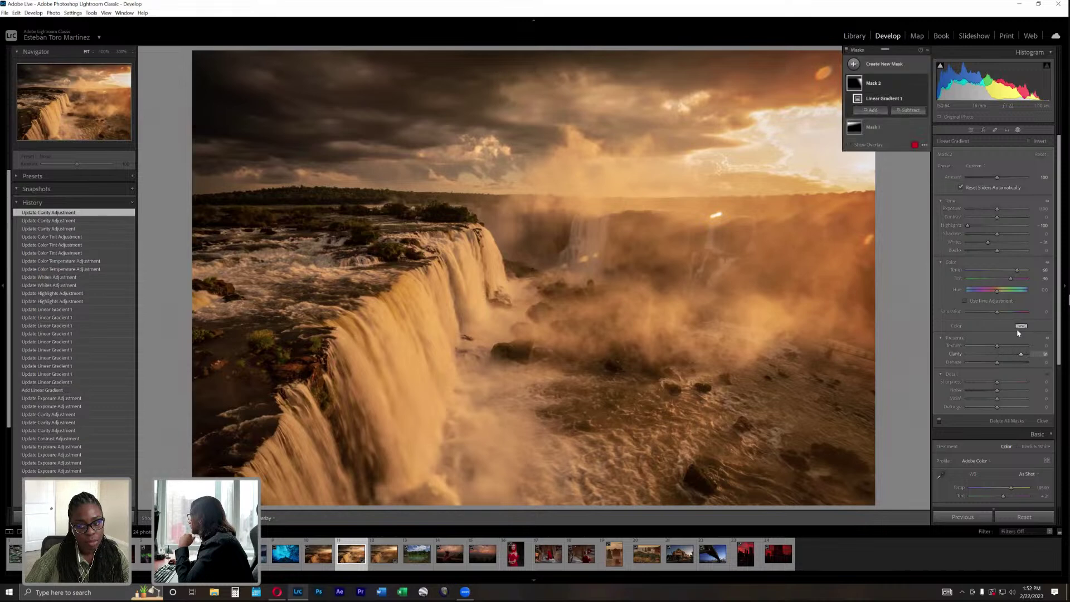
pyautogui.click(928, 50)
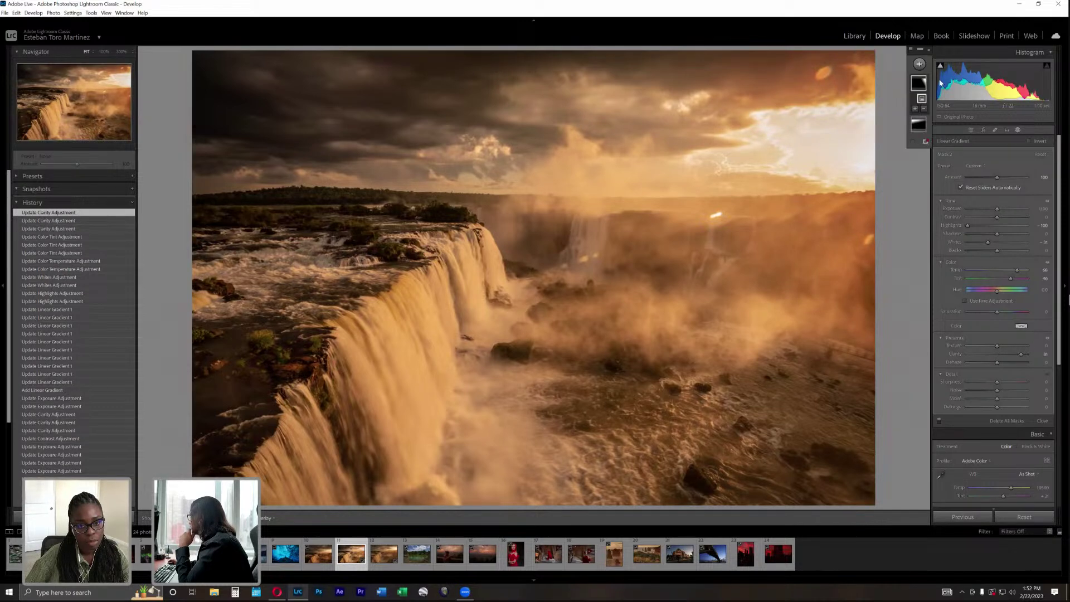
pyautogui.click(1000, 278)
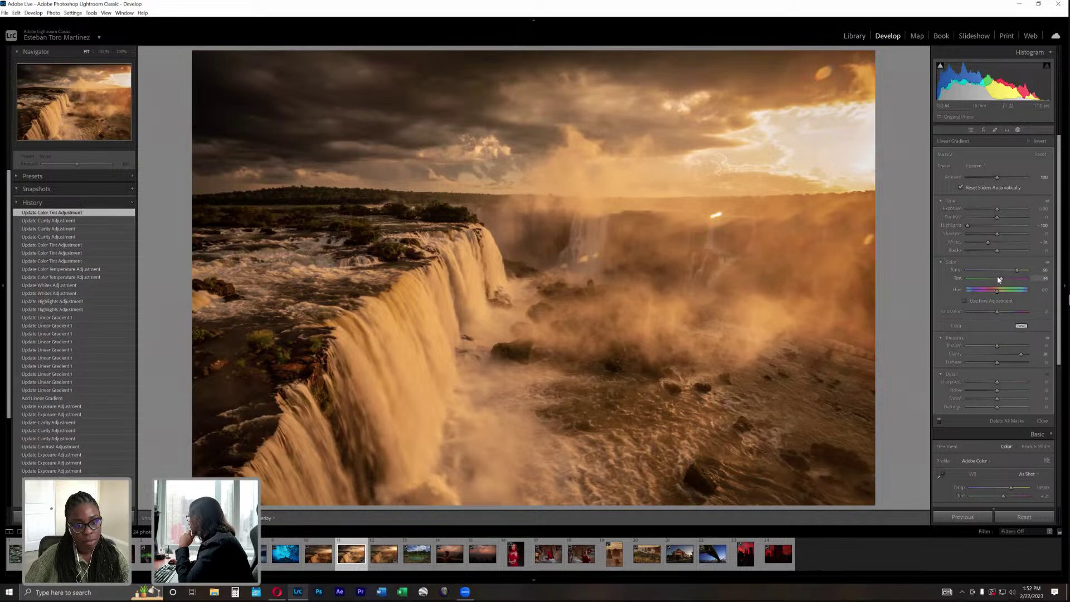
pyautogui.moveTo(1017, 270); pyautogui.dragTo(1004, 269)
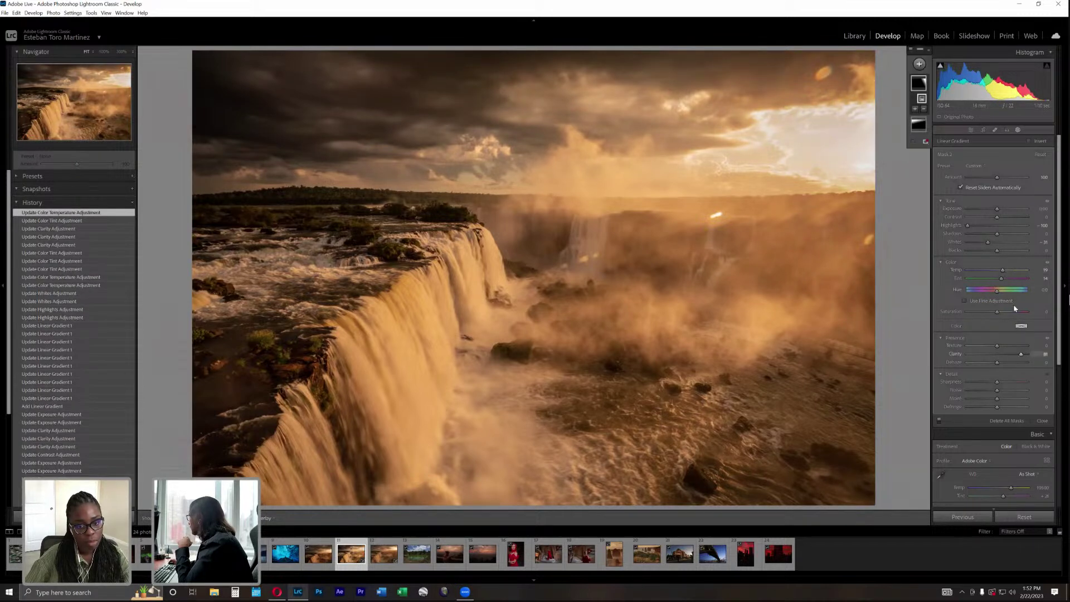
pyautogui.moveTo(1001, 272); pyautogui.dragTo(999, 272)
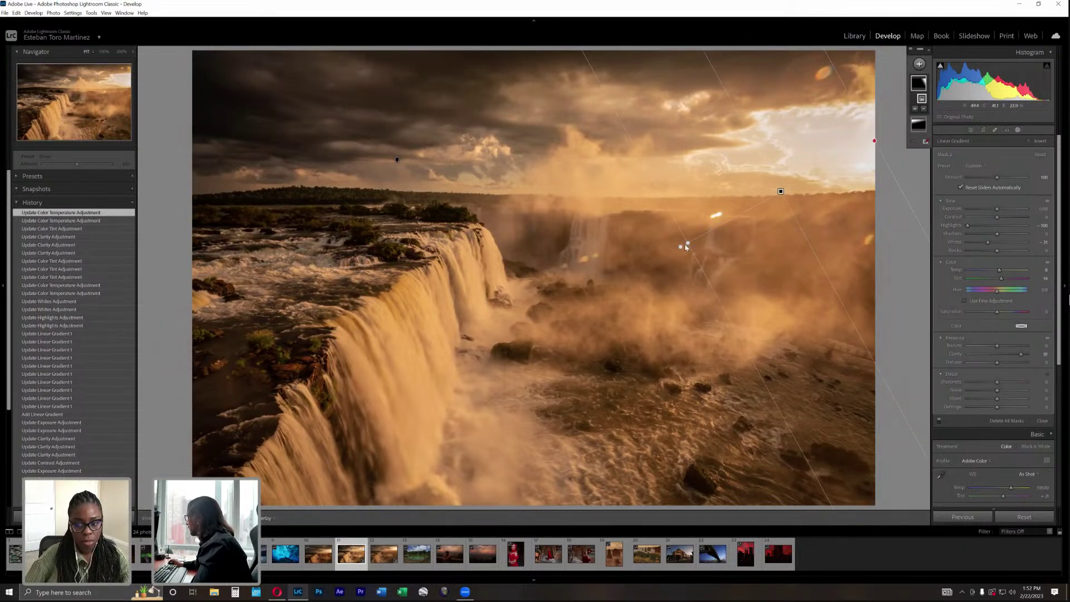
pyautogui.click(1008, 217)
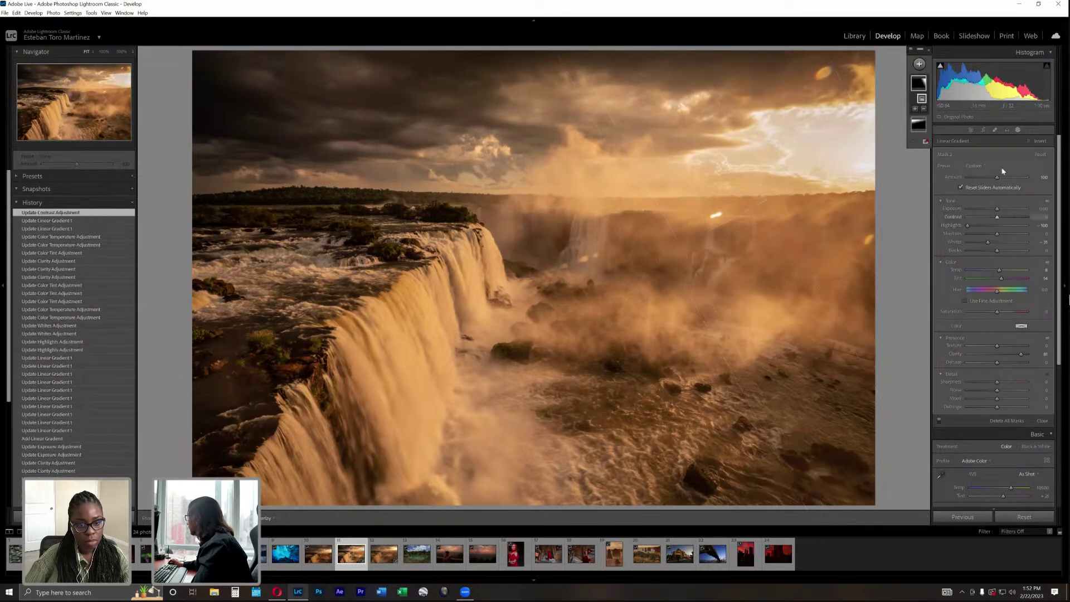
pyautogui.click(1018, 129)
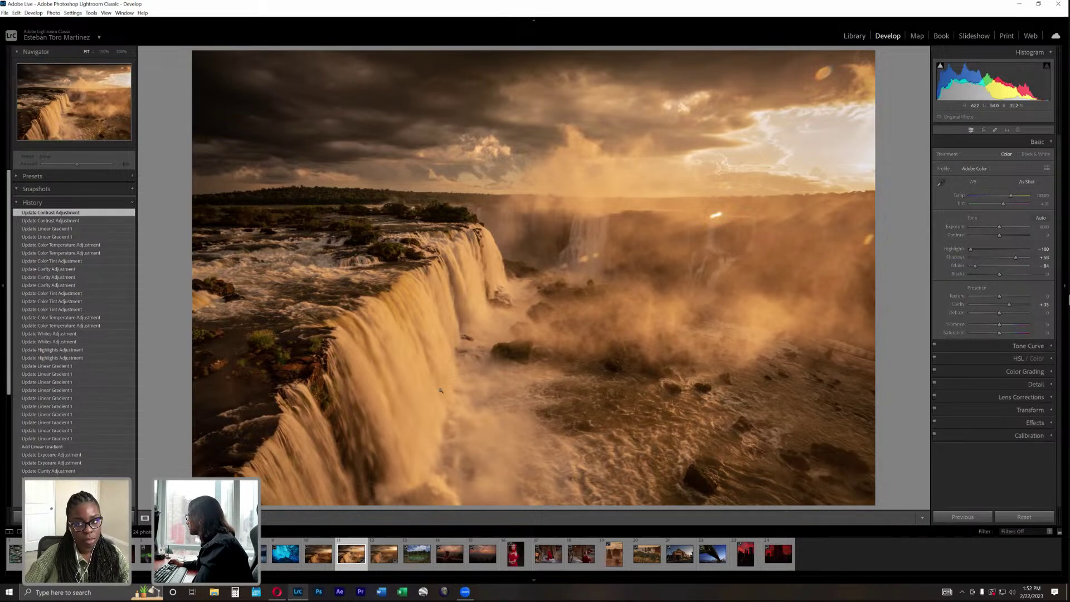
# Create a brush mask with exposure 0.72 and paint it down the falling water, including the nearest part of the falls.
pyautogui.click(1018, 129)
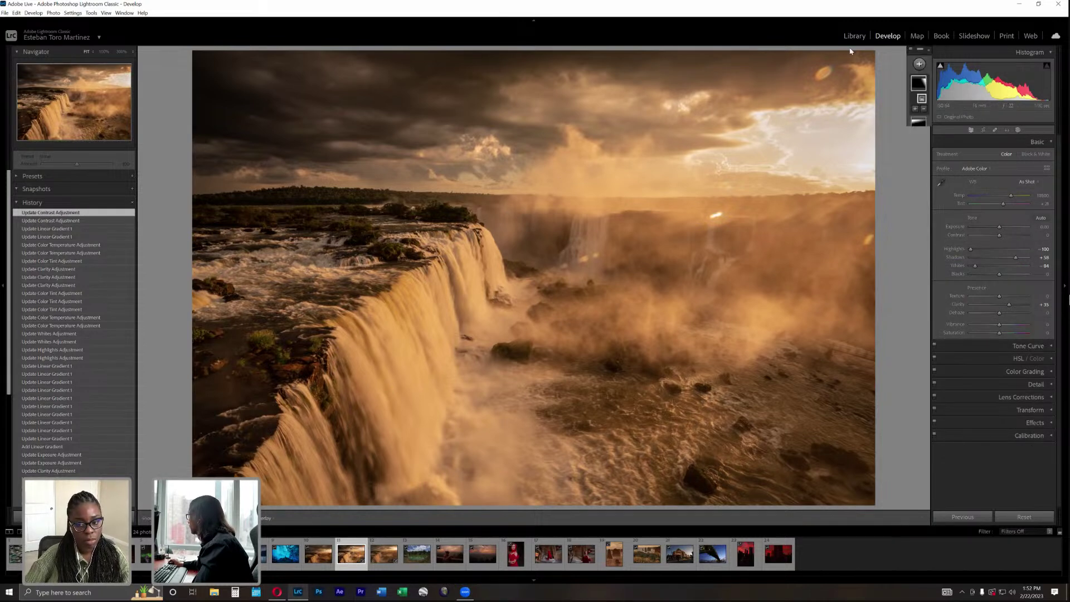
pyautogui.click(919, 63)
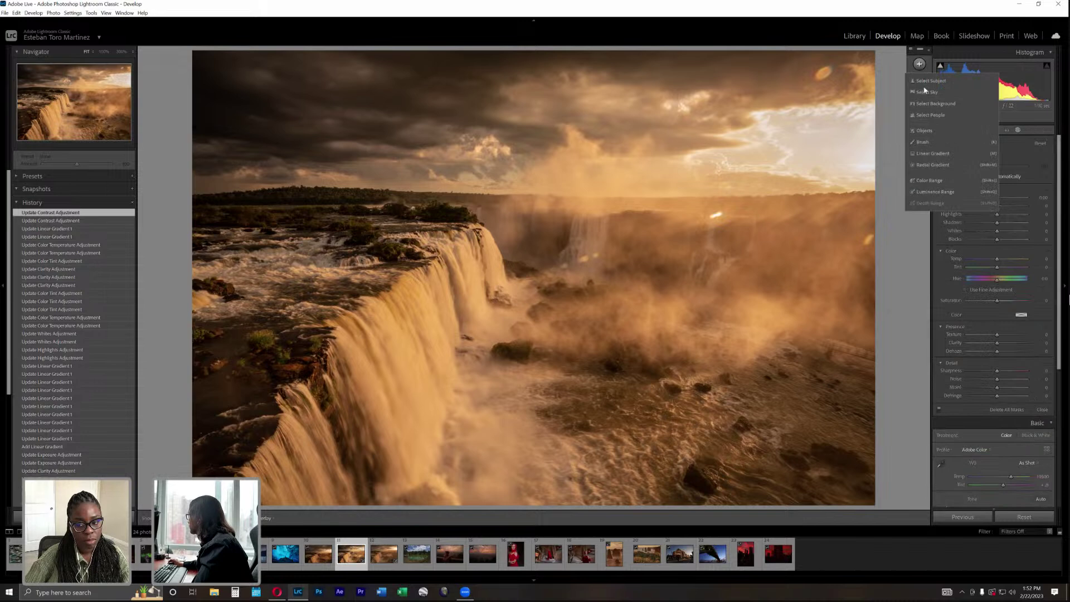
pyautogui.click(923, 142)
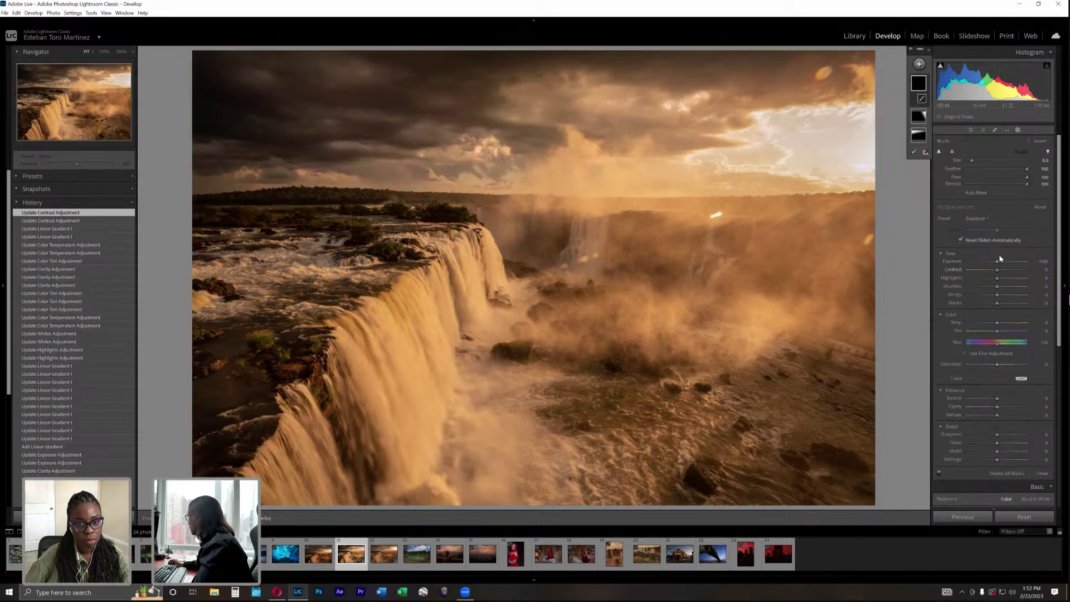
pyautogui.moveTo(1007, 264); pyautogui.dragTo(1003, 264)
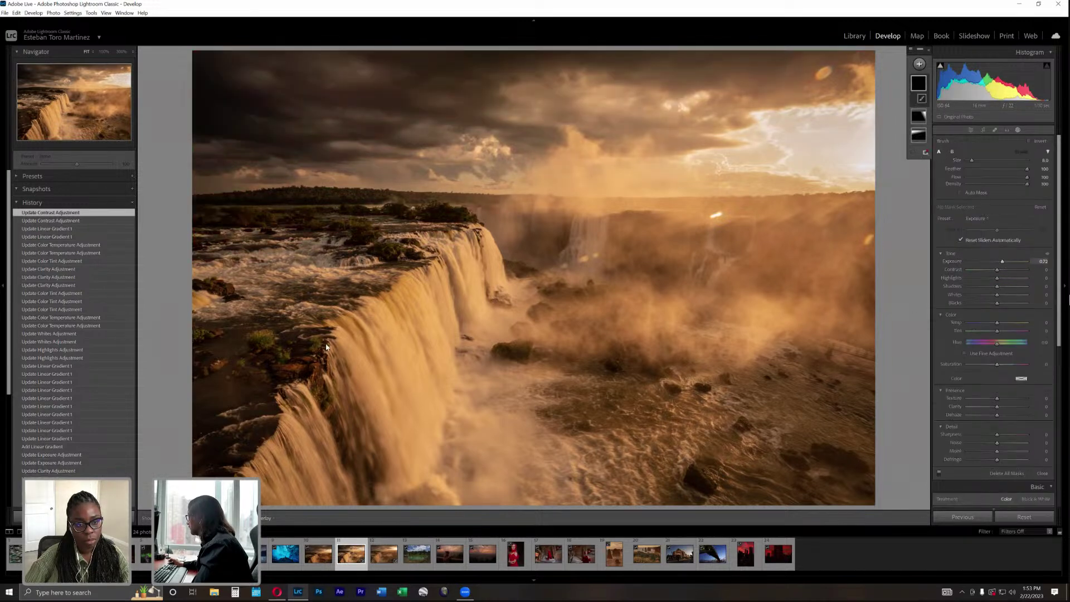
pyautogui.scroll(4, 464, 306)
pyautogui.moveTo(464, 284)
pyautogui.mouseDown()
pyautogui.moveTo(397, 393)
pyautogui.moveTo(466, 424)
pyautogui.moveTo(457, 491)
pyautogui.moveTo(468, 410)
pyautogui.moveTo(490, 404)
pyautogui.mouseUp()
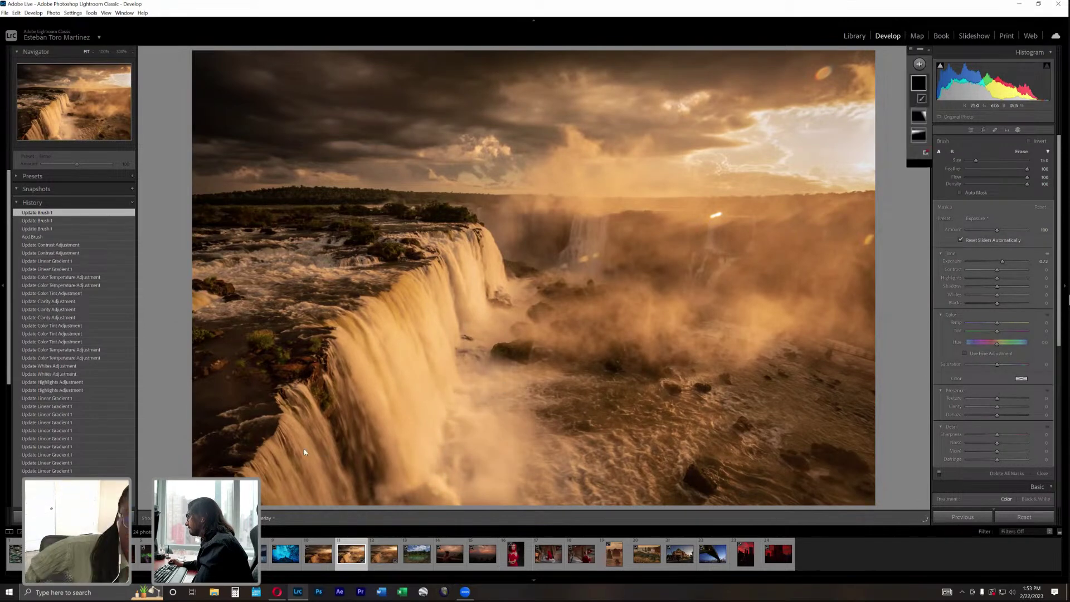
pyautogui.moveTo(302, 451)
pyautogui.mouseDown()
pyautogui.moveTo(328, 474)
pyautogui.moveTo(279, 497)
pyautogui.moveTo(262, 489)
pyautogui.moveTo(323, 501)
pyautogui.mouseUp()
# Set the waterfall brush mask's highlights to about -65 and contrast to 24, then close masking.
pyautogui.moveTo(997, 277)
pyautogui.mouseDown()
pyautogui.moveTo(979, 282)
pyautogui.moveTo(1004, 272)
pyautogui.mouseUp()
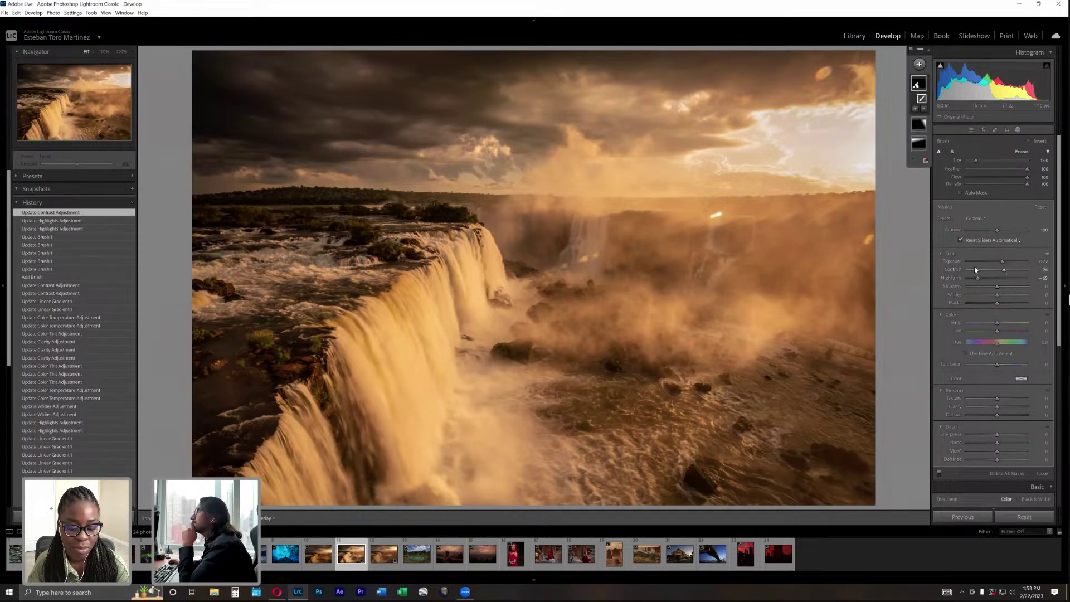
pyautogui.click(1018, 131)
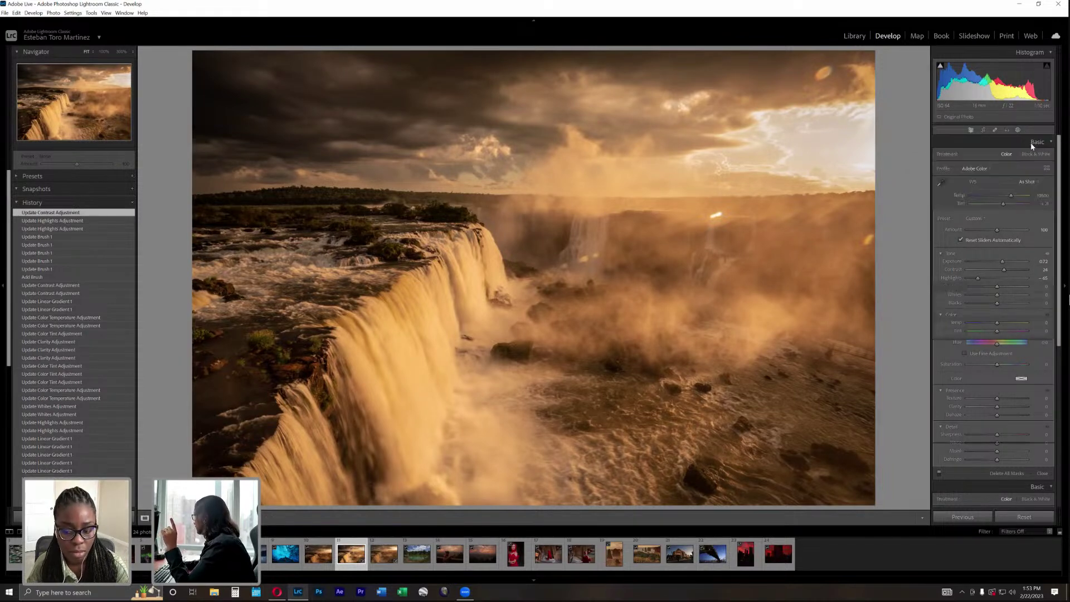
# Examine the Tone Curve's regions and compare them with the Basic tone adjustments.
pyautogui.click(1038, 144)
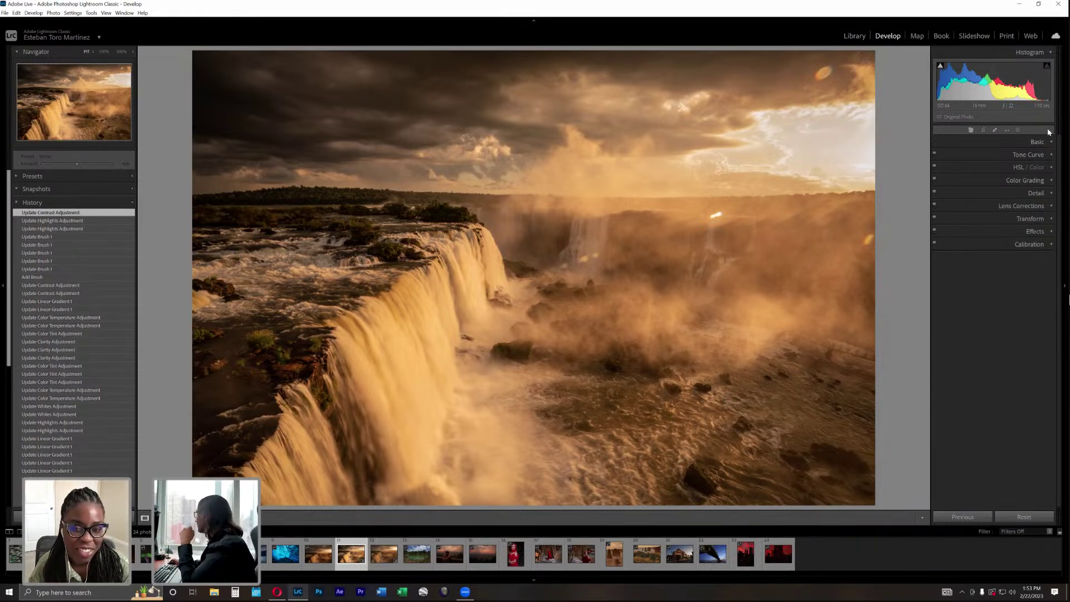
pyautogui.click(1052, 155)
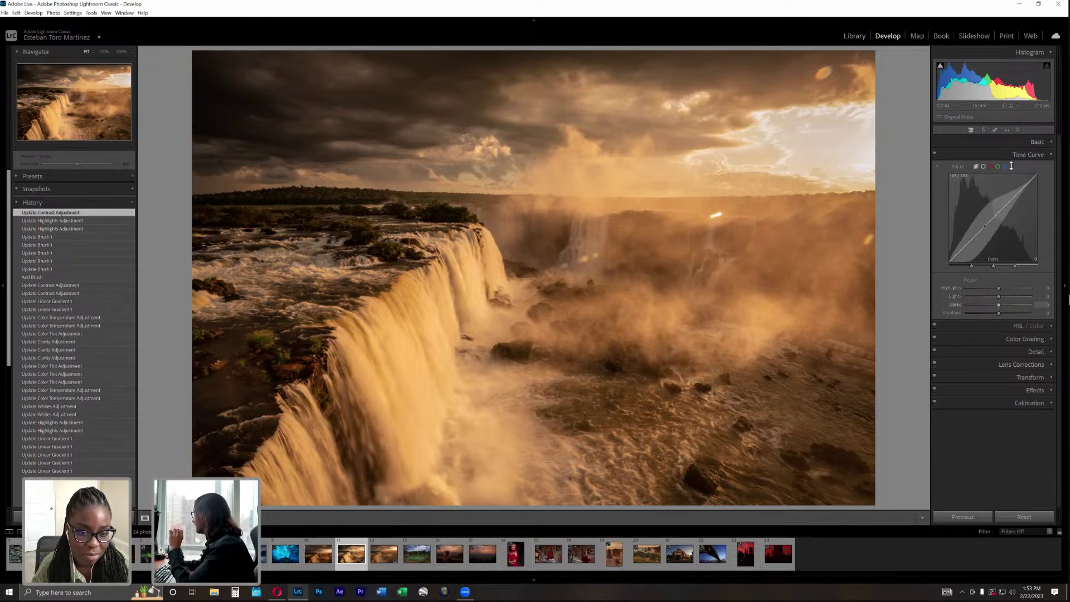
pyautogui.click(1049, 144)
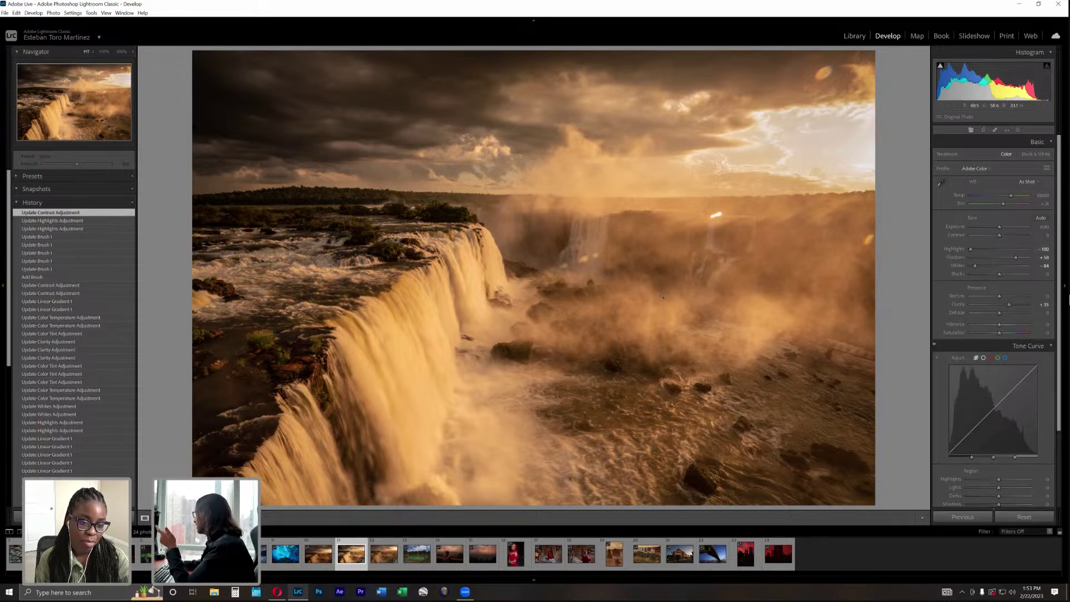
pyautogui.click(1048, 142)
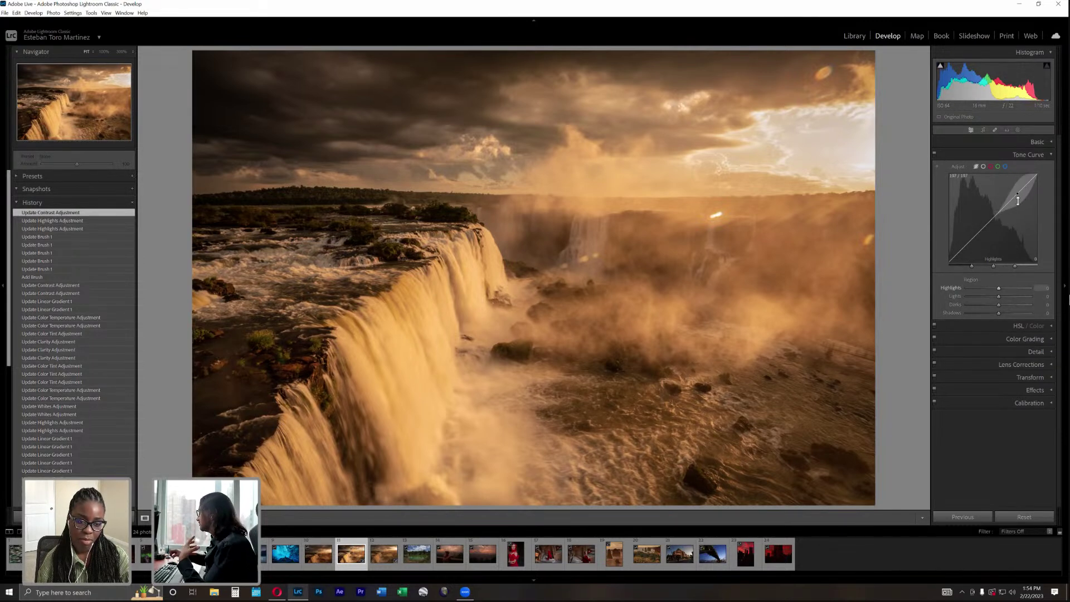
pyautogui.click(1048, 158)
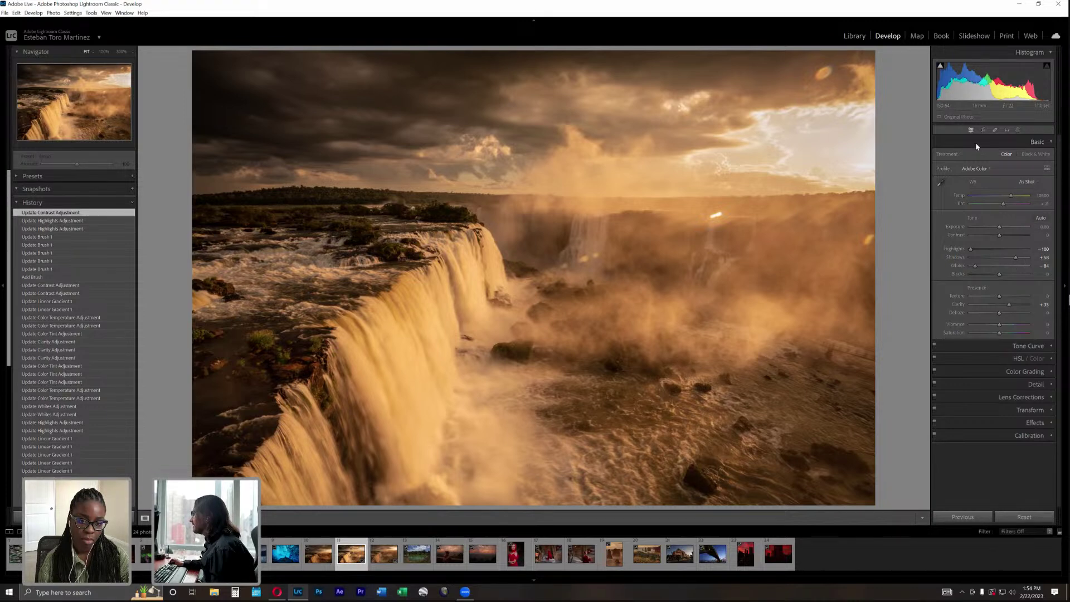
# Set the waterfall brush mask's whites to about -30 and clarity to about 58.
pyautogui.click(1019, 131)
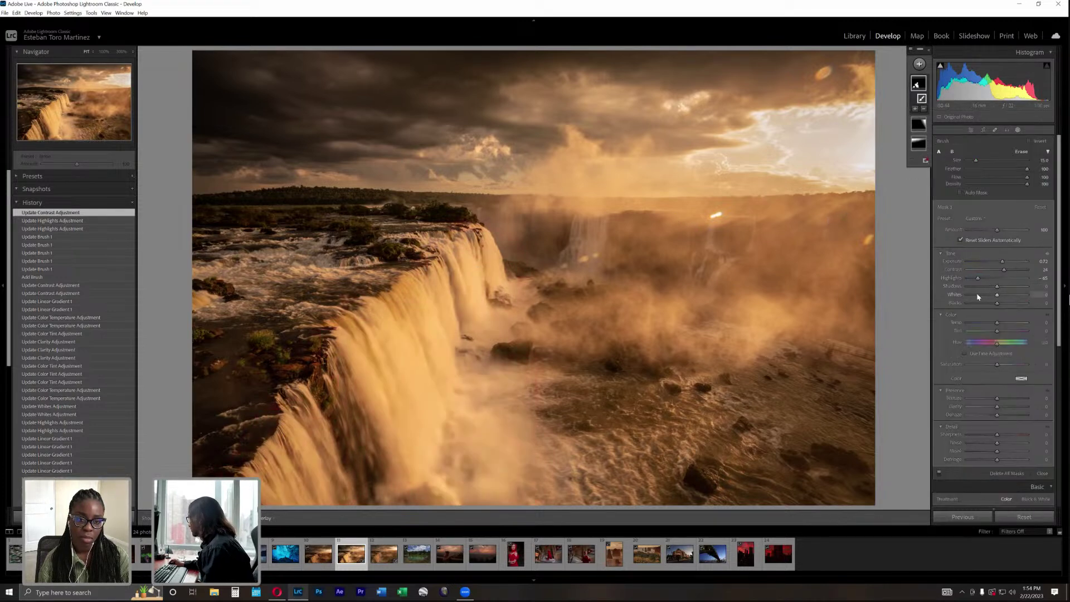
pyautogui.moveTo(980, 295); pyautogui.dragTo(988, 295)
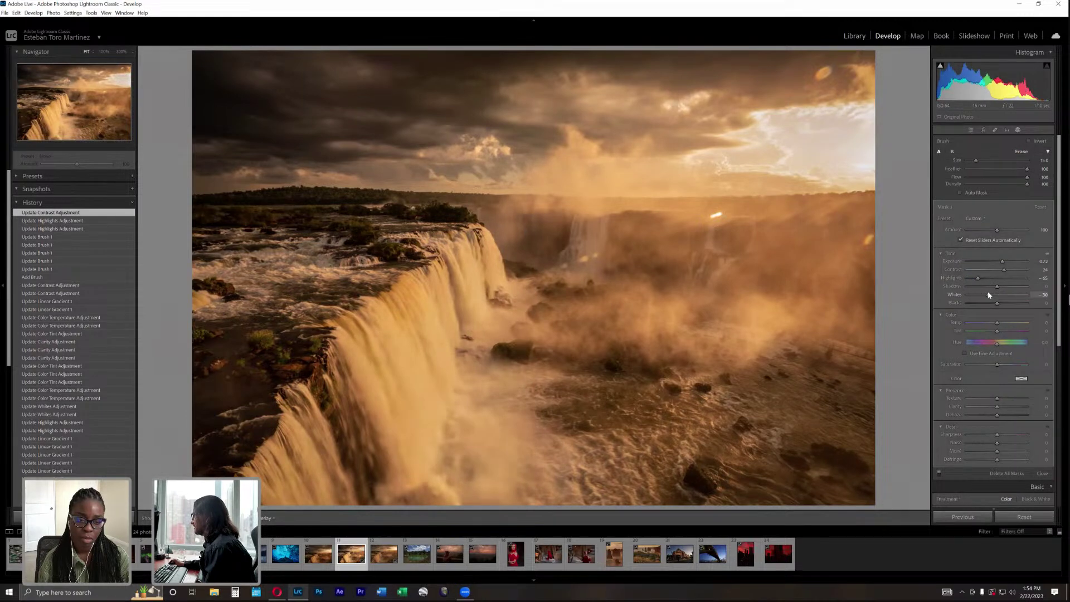
pyautogui.moveTo(1006, 407); pyautogui.dragTo(1013, 409)
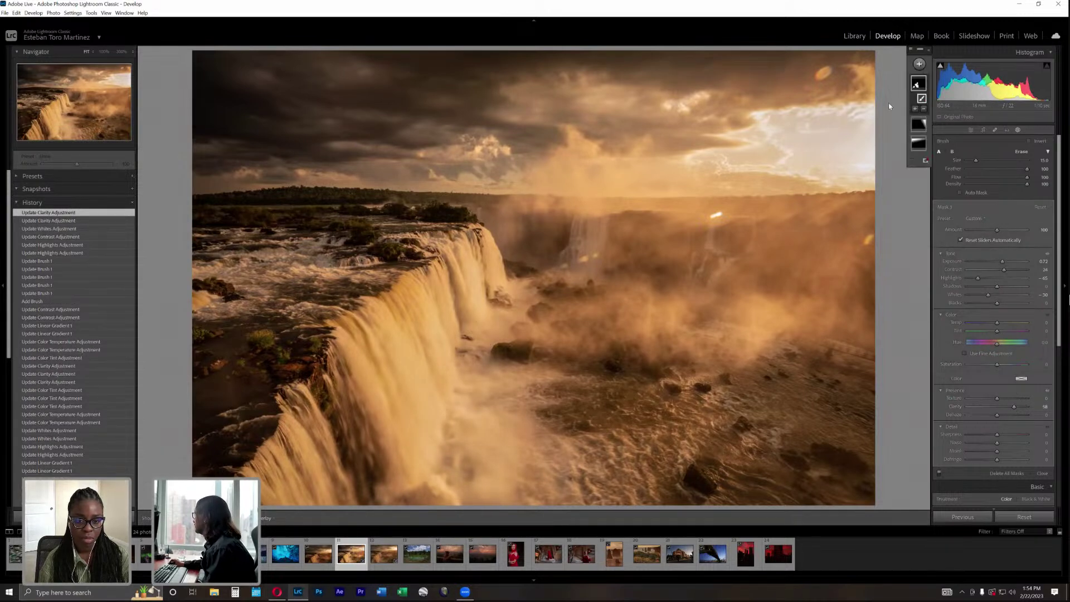
# Create a new brush mask with exposure raised to about 1.5 and start painting the river above the falls near the horizon.
pyautogui.click(919, 64)
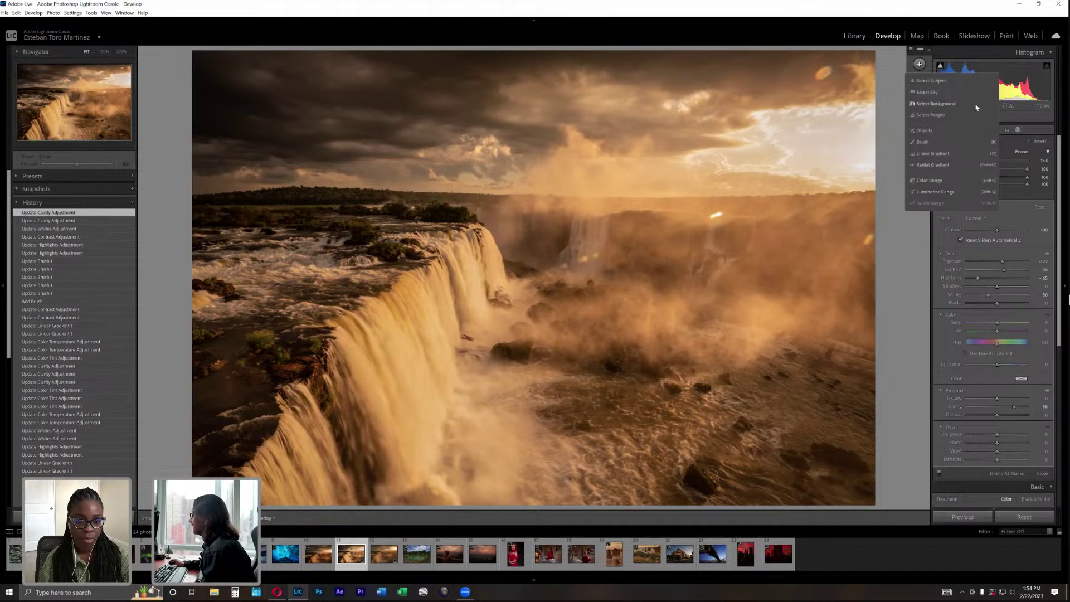
pyautogui.click(923, 142)
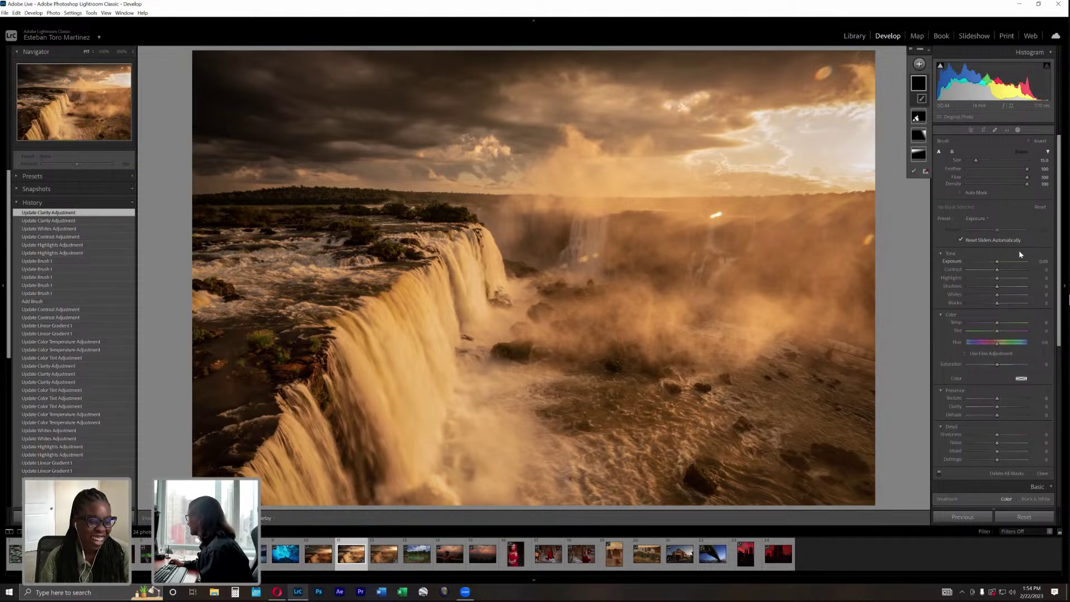
pyautogui.click(919, 64)
pyautogui.click(923, 142)
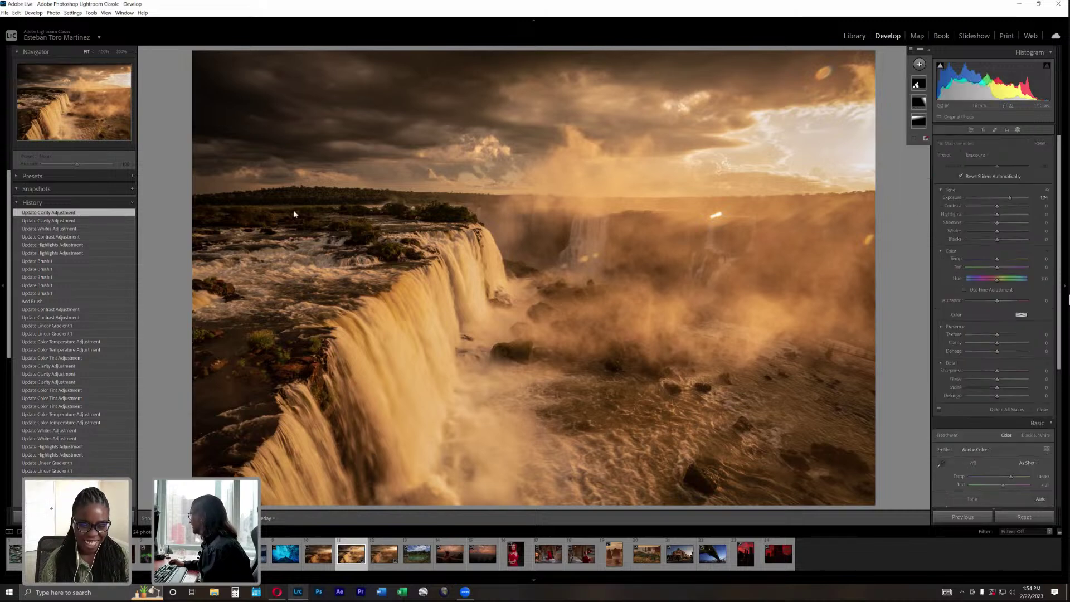
pyautogui.scroll(-1, 219, 240)
pyautogui.click(270, 245)
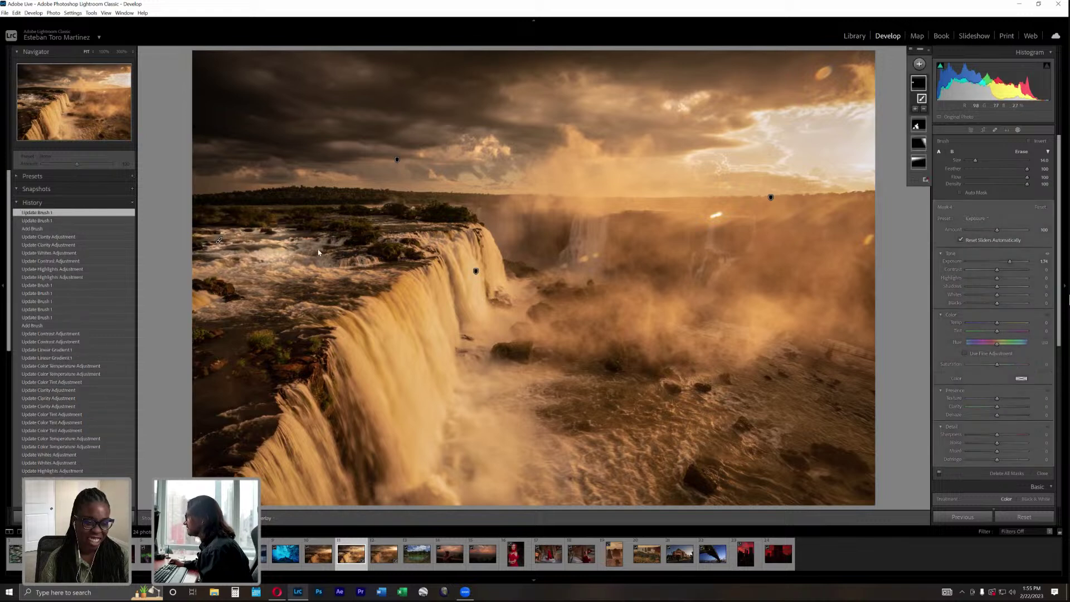
# Extend the brush mask across the river, rocks and vegetation above the falls, down to the near edge of the cliff.
pyautogui.moveTo(318, 252); pyautogui.dragTo(258, 318)
pyautogui.moveTo(207, 393); pyautogui.dragTo(198, 455)
pyautogui.moveTo(280, 341)
pyautogui.mouseDown()
pyautogui.moveTo(431, 226)
pyautogui.moveTo(229, 243)
pyautogui.moveTo(200, 234)
pyautogui.moveTo(200, 302)
pyautogui.moveTo(175, 418)
pyautogui.mouseUp()
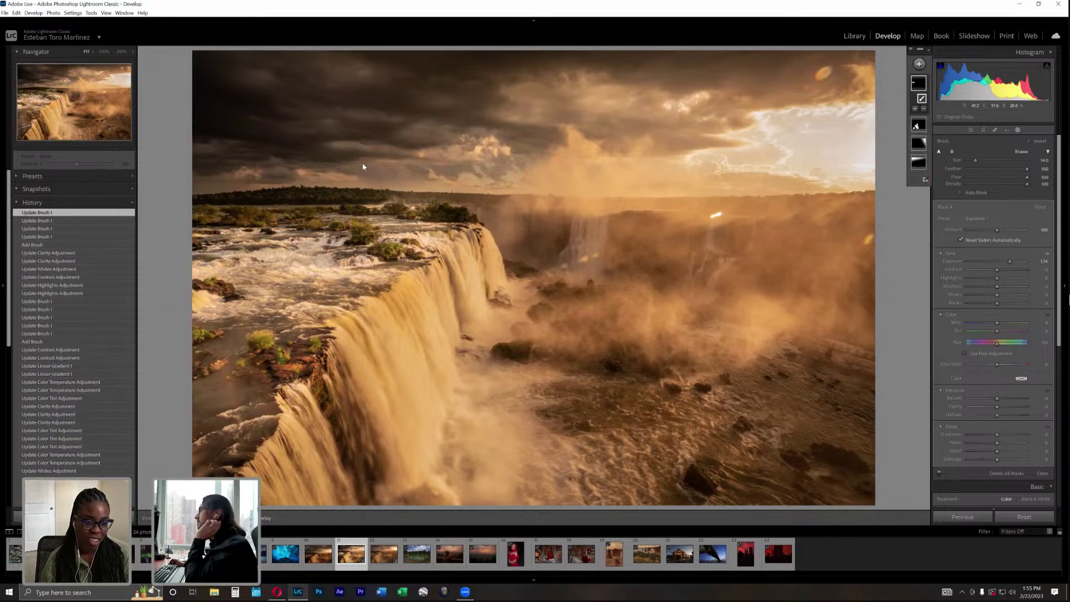
pyautogui.scroll(-2, 336, 209)
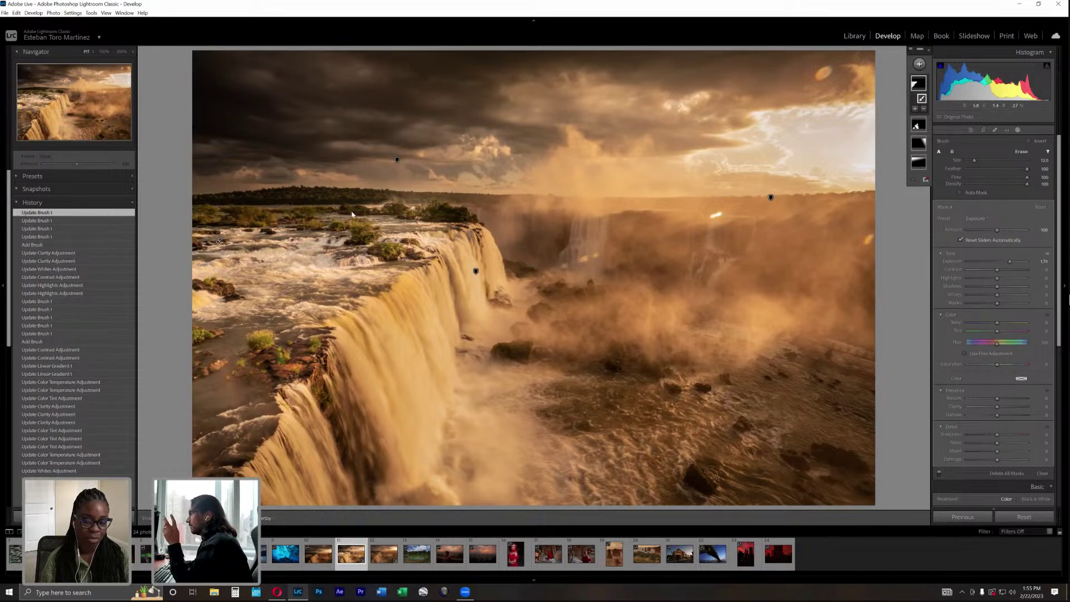
pyautogui.moveTo(335, 210); pyautogui.dragTo(289, 240)
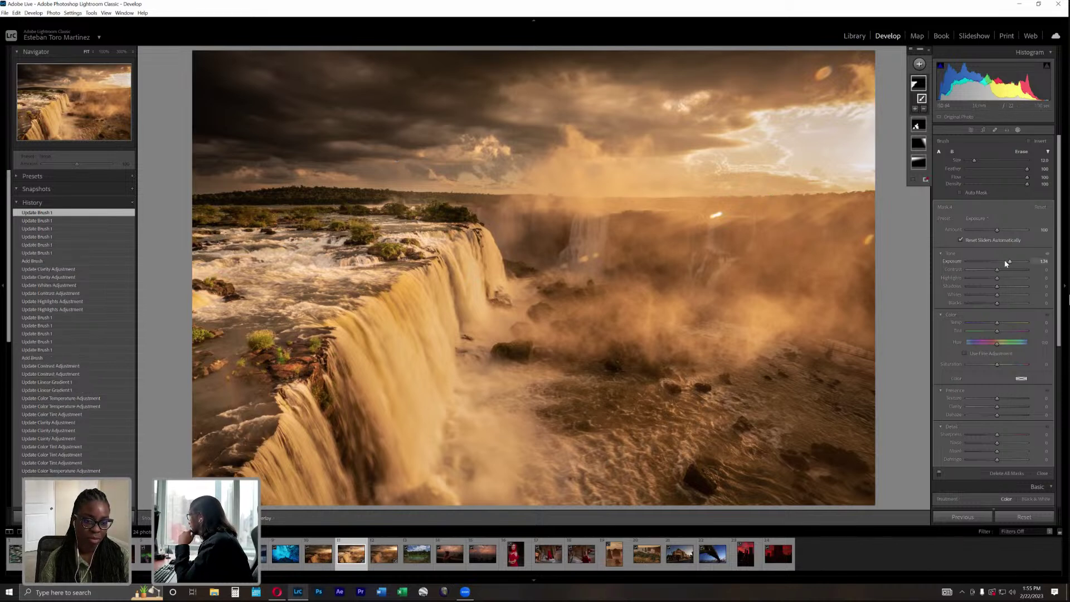
# Set the river brush mask's exposure to about 1.1 and close masking.
pyautogui.moveTo(1009, 262); pyautogui.dragTo(1005, 262)
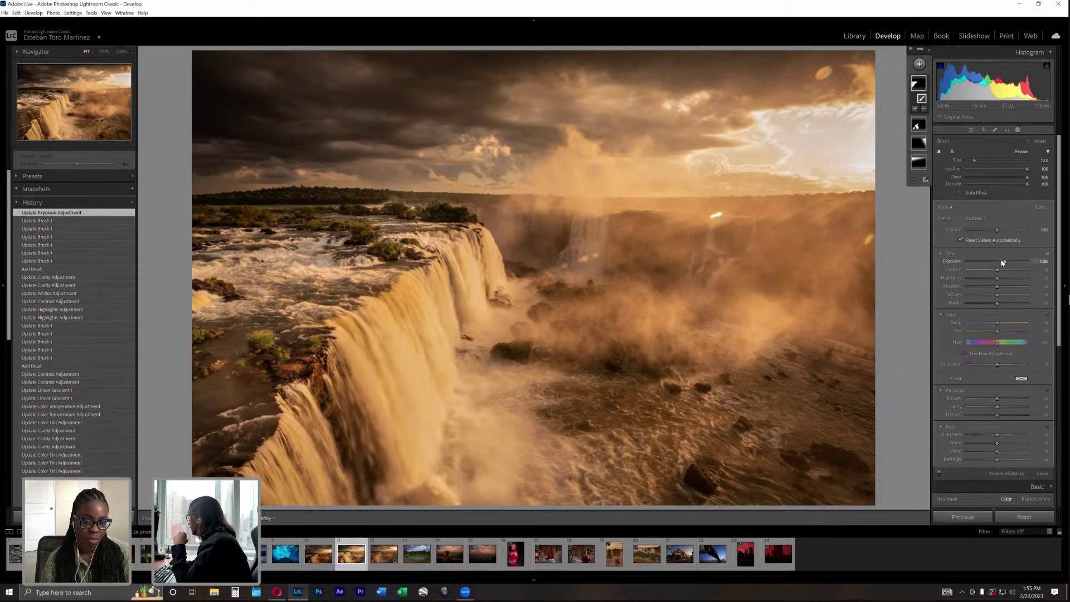
pyautogui.moveTo(1003, 262); pyautogui.dragTo(1001, 262)
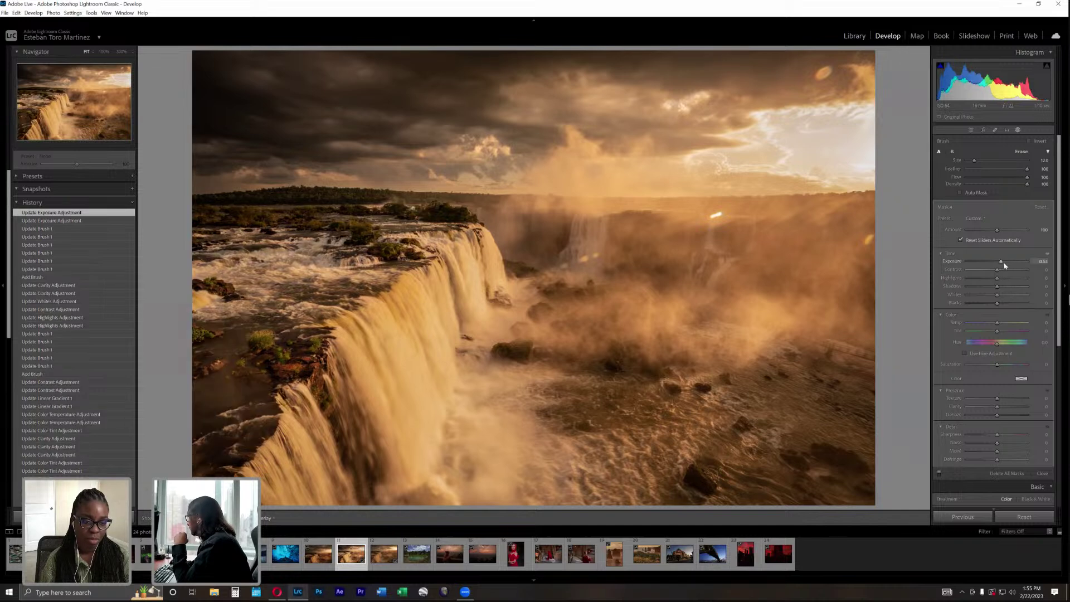
pyautogui.click(1005, 261)
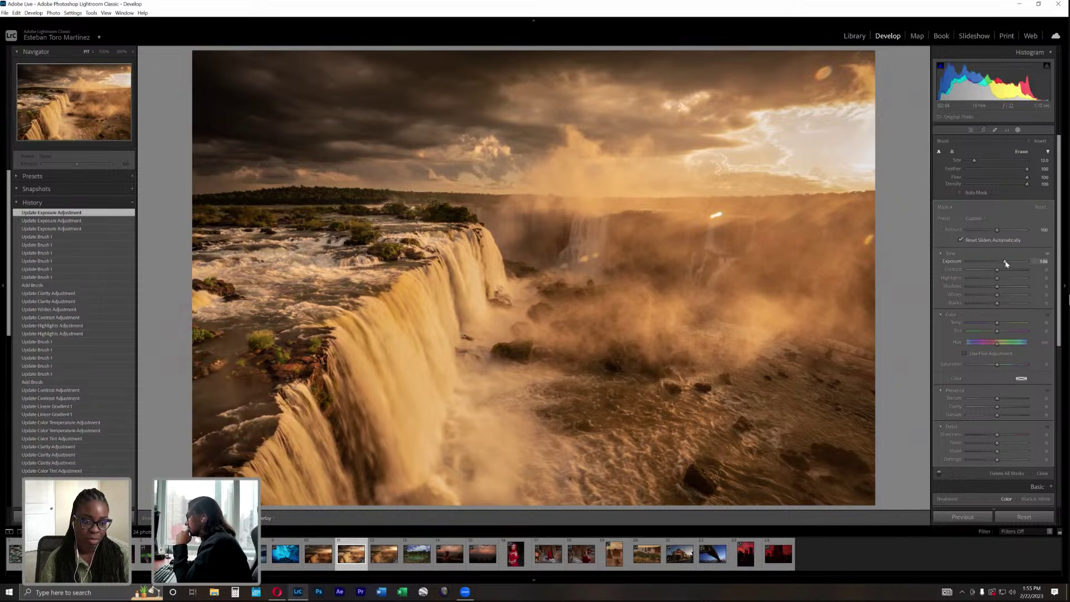
pyautogui.click(1022, 131)
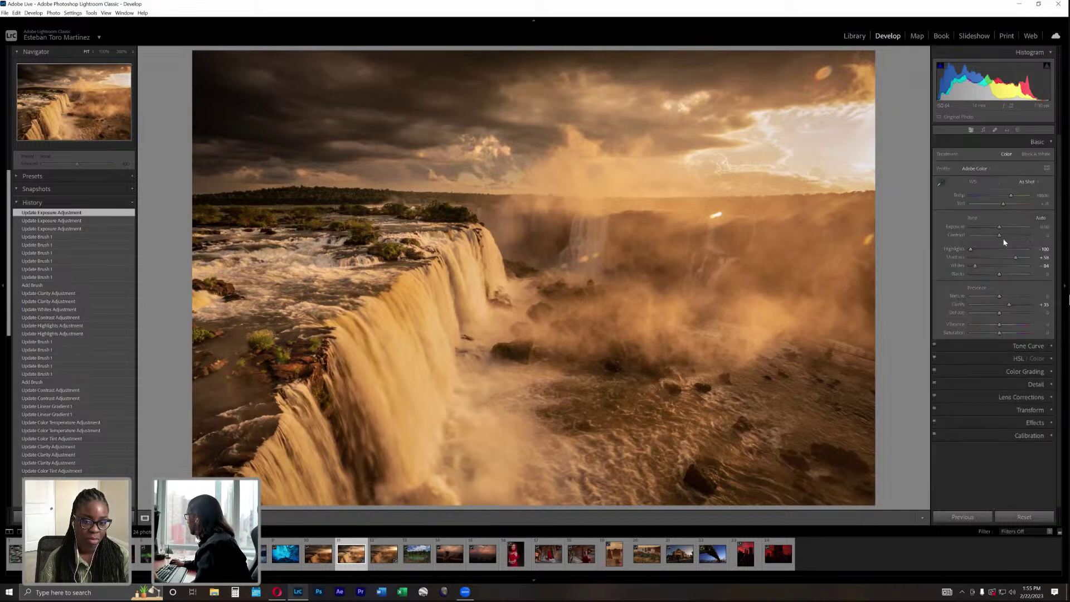
# Set the waterfall photo's overall contrast to 15 and clarity to about 58.
pyautogui.click(1006, 235)
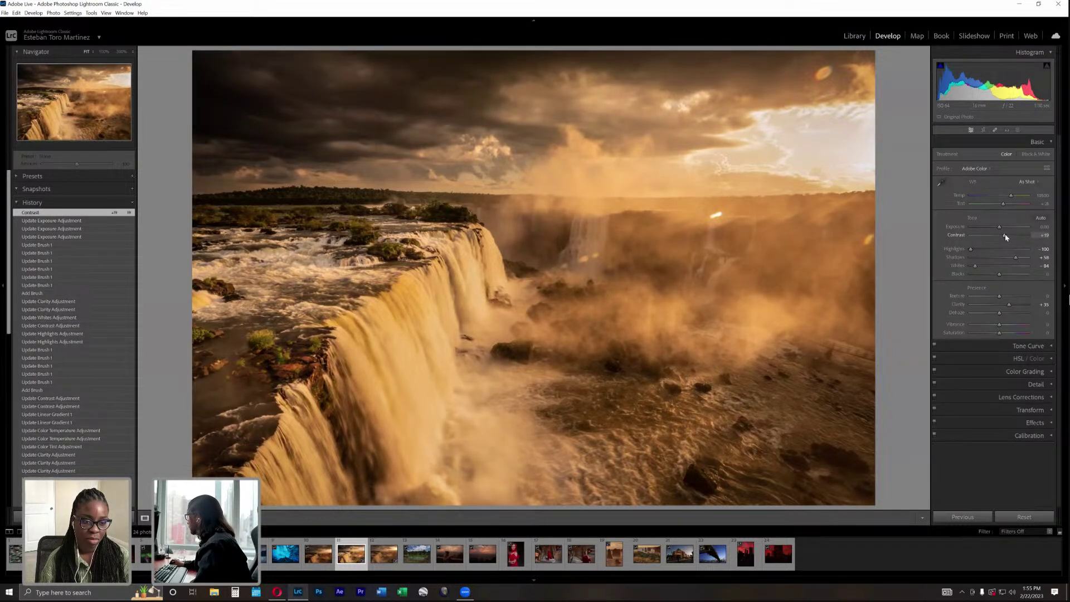
pyautogui.moveTo(1005, 236); pyautogui.dragTo(1003, 236)
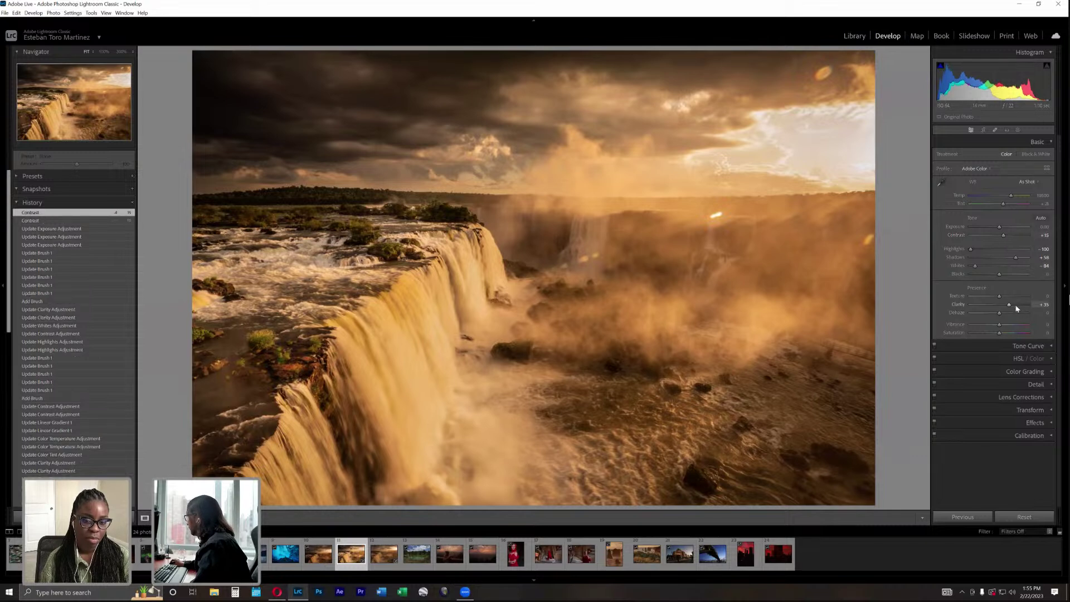
pyautogui.moveTo(1017, 308); pyautogui.dragTo(1015, 306)
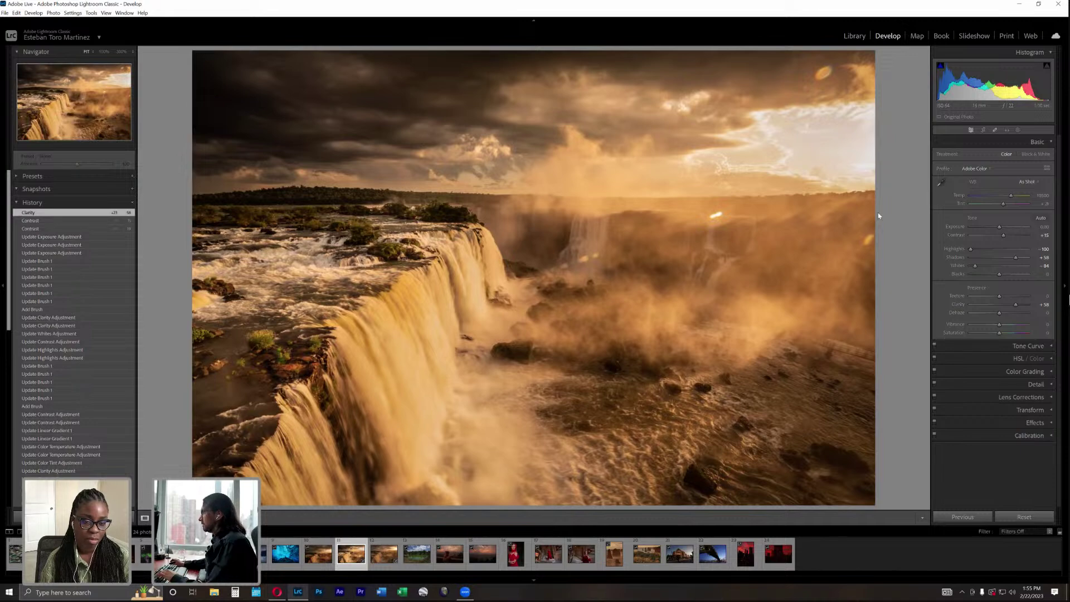
# Compare the waterfall photo before and after editing side by side with the side panels hidden, and return to the single view.
pyautogui.press('y')
pyautogui.press('Tab')
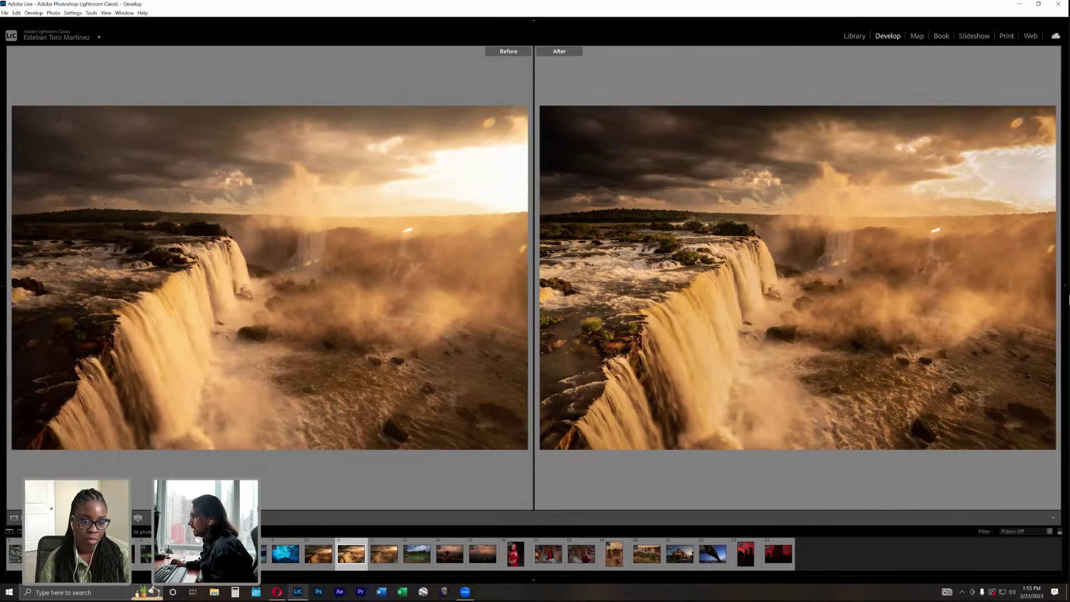
pyautogui.click(13, 518)
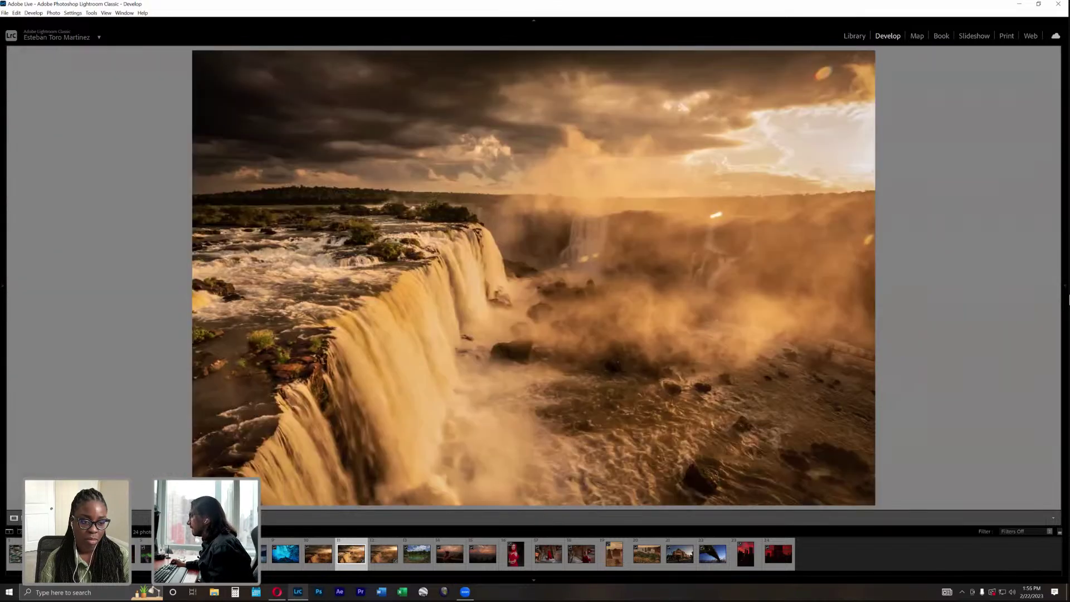
# Compare the edited waterfall photo side by side with the next waterfall exposure in the Library, then return to the grid and clear the selection.
pyautogui.click(373, 555)
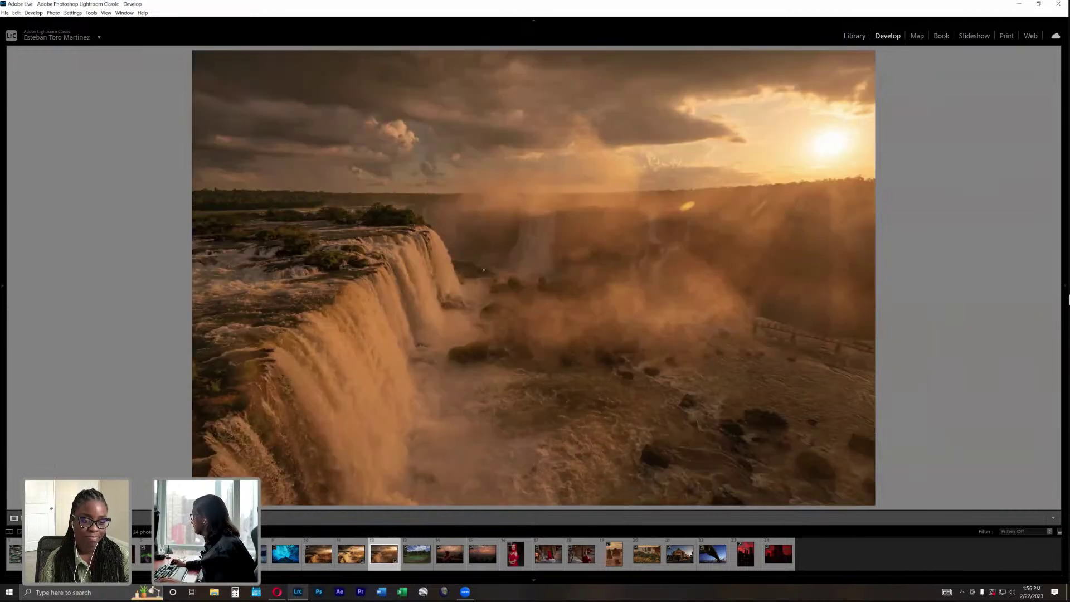
pyautogui.click(855, 36)
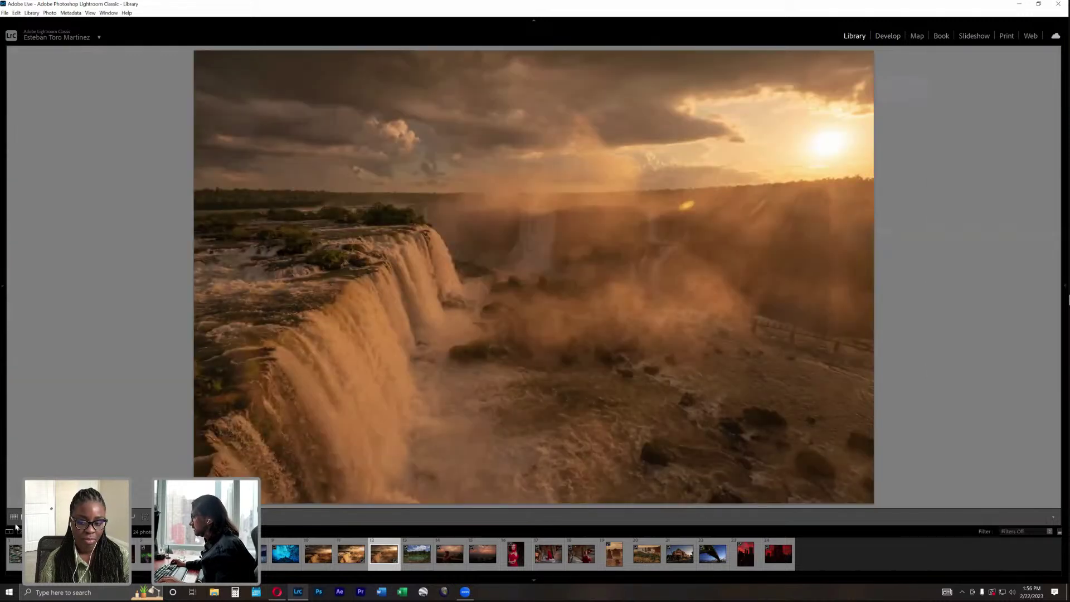
pyautogui.click(14, 517)
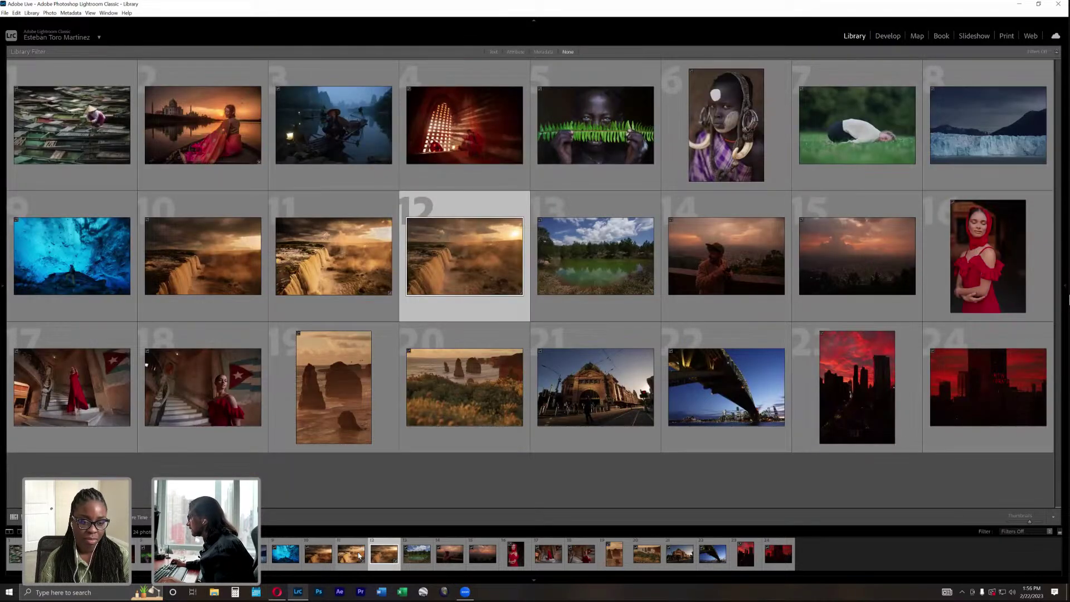
pyautogui.hotkey('shift', 'Left')
pyautogui.press('c')
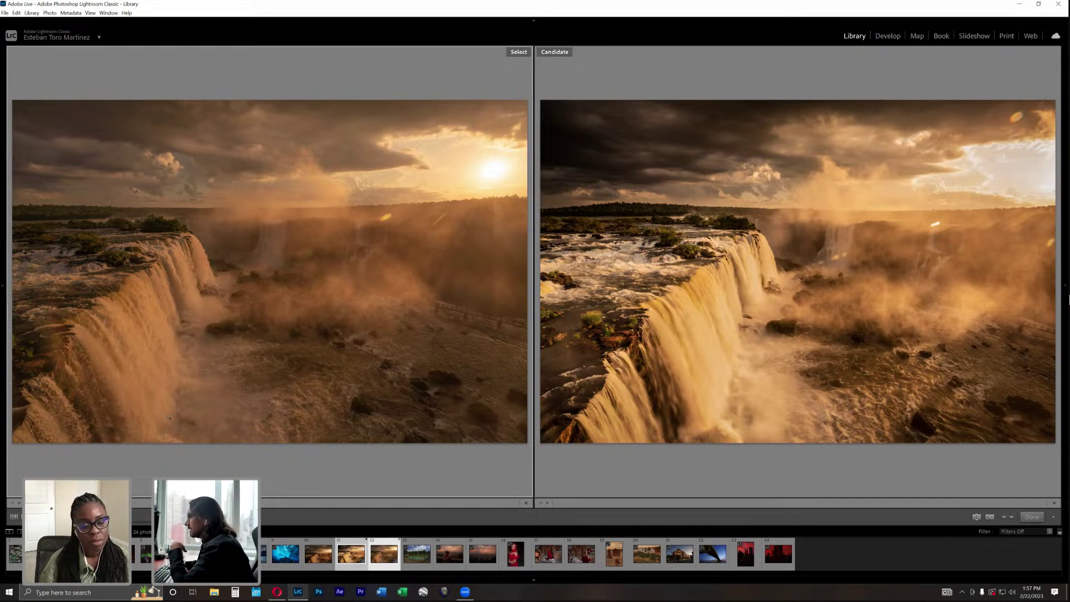
pyautogui.click(14, 517)
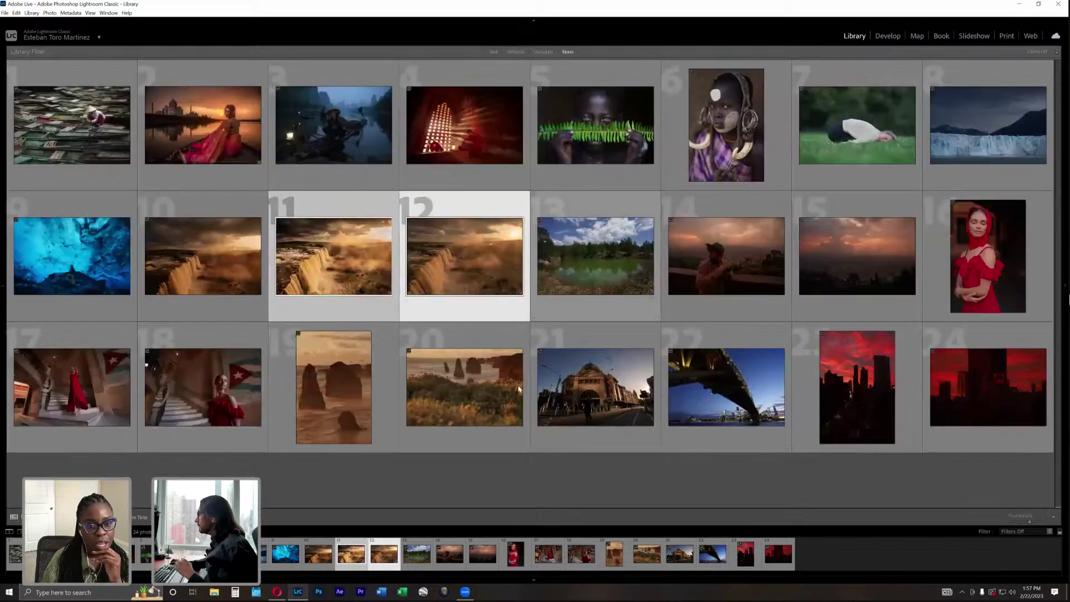
pyautogui.click(504, 492)
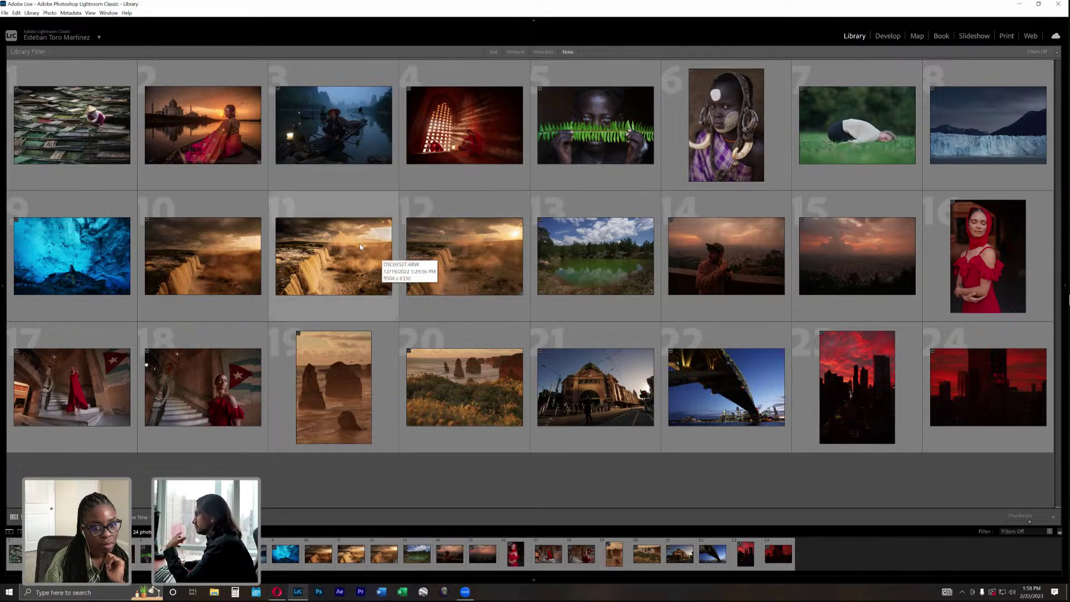
# Open the green lake photo for developing and raise shadows to about 97 and blacks to about 54.
pyautogui.doubleClick(598, 271)
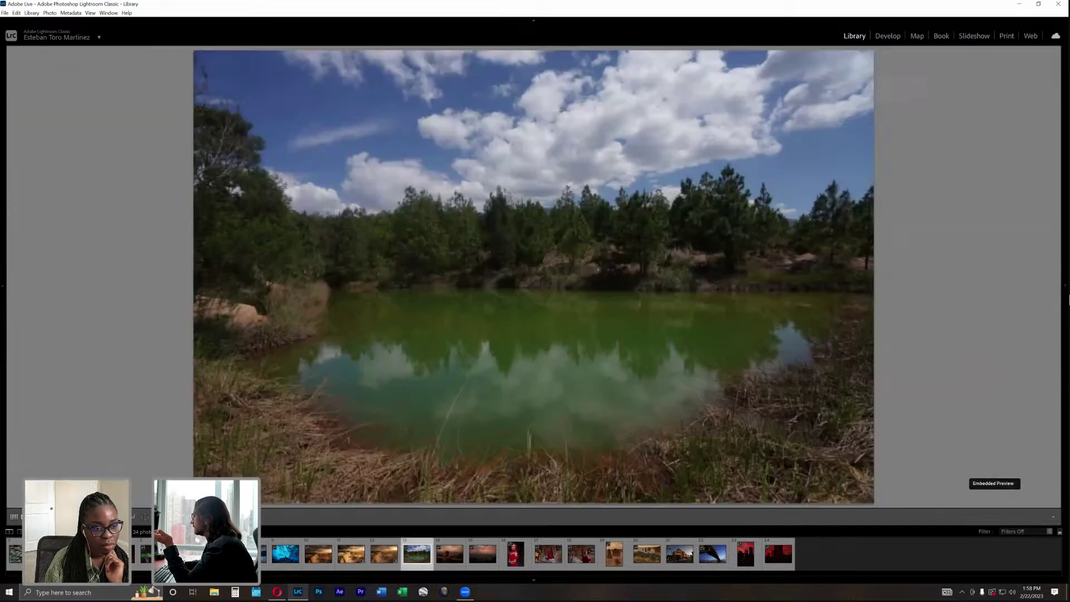
pyautogui.click(886, 35)
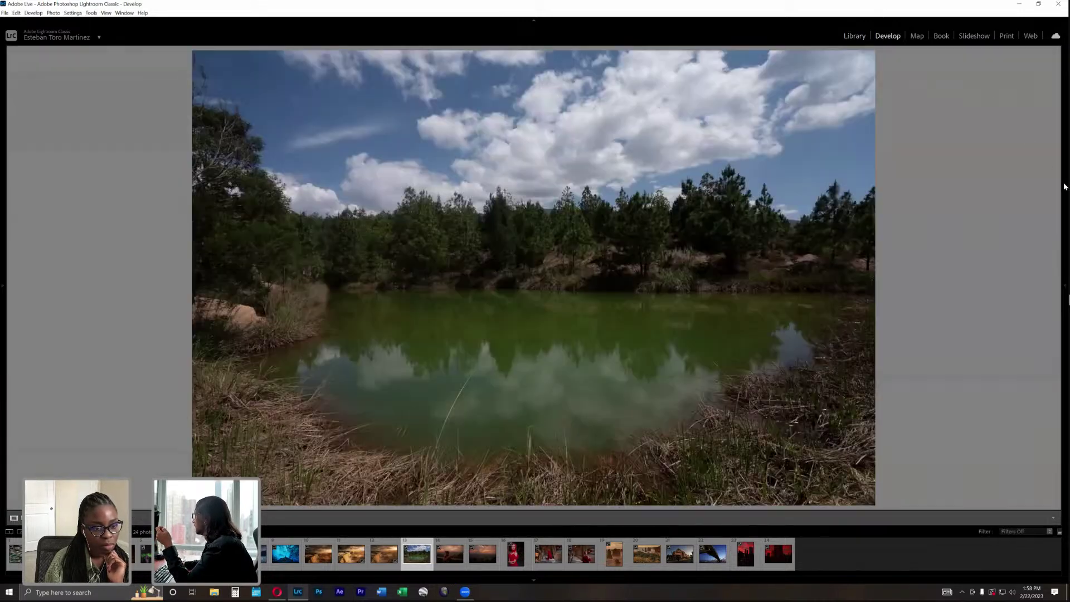
pyautogui.moveTo(1061, 181)
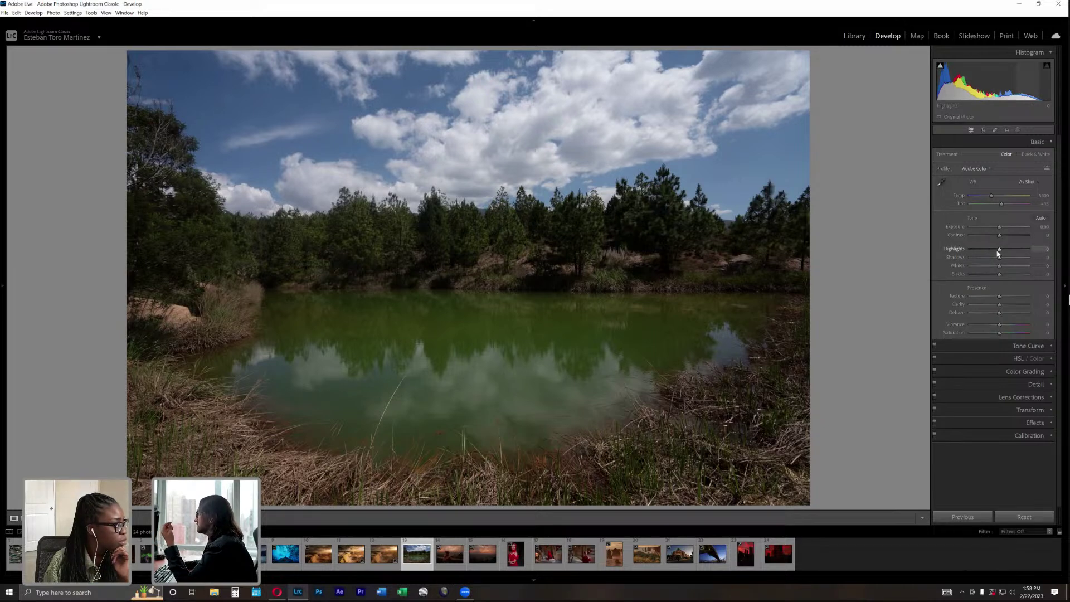
pyautogui.moveTo(999, 257)
pyautogui.mouseDown()
pyautogui.moveTo(1026, 257)
pyautogui.moveTo(1014, 271)
pyautogui.mouseUp()
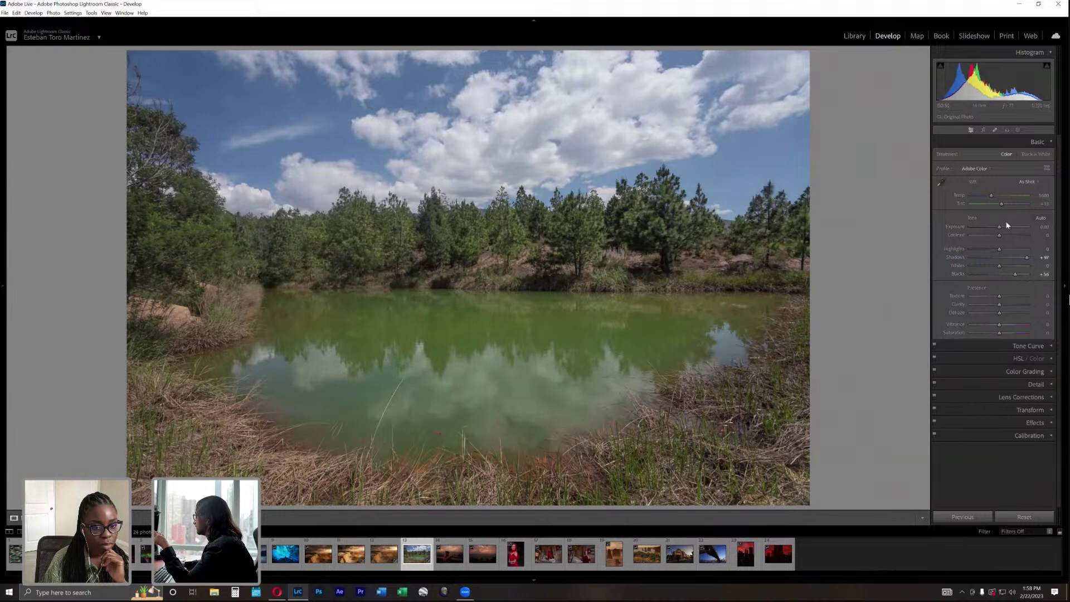
# Set the lake photo's contrast to about 28, clarity to about 34 and vibrance to about 21.
pyautogui.click(1008, 235)
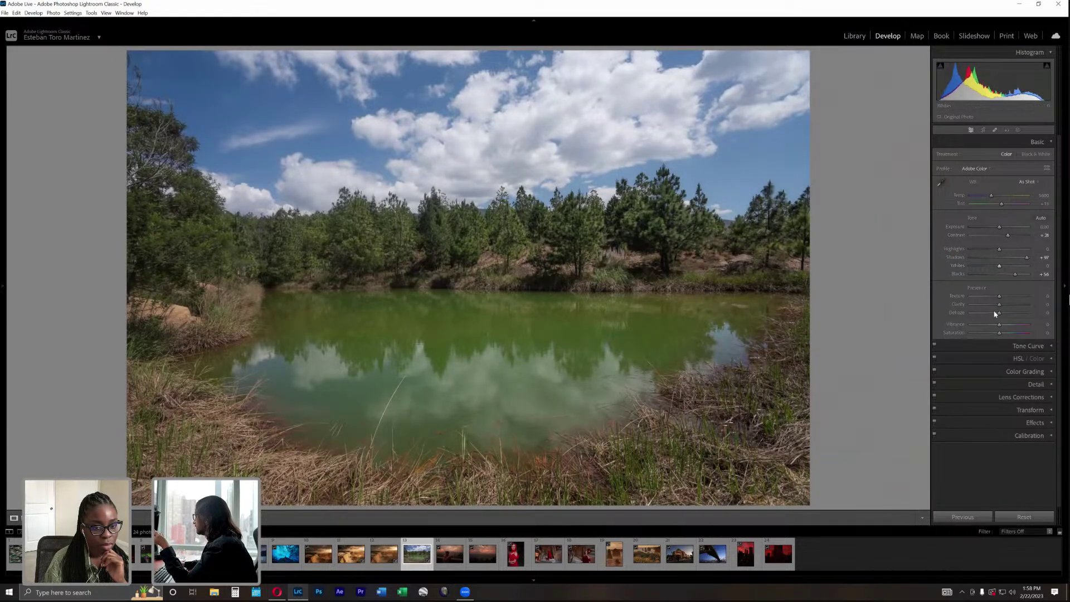
pyautogui.click(1008, 305)
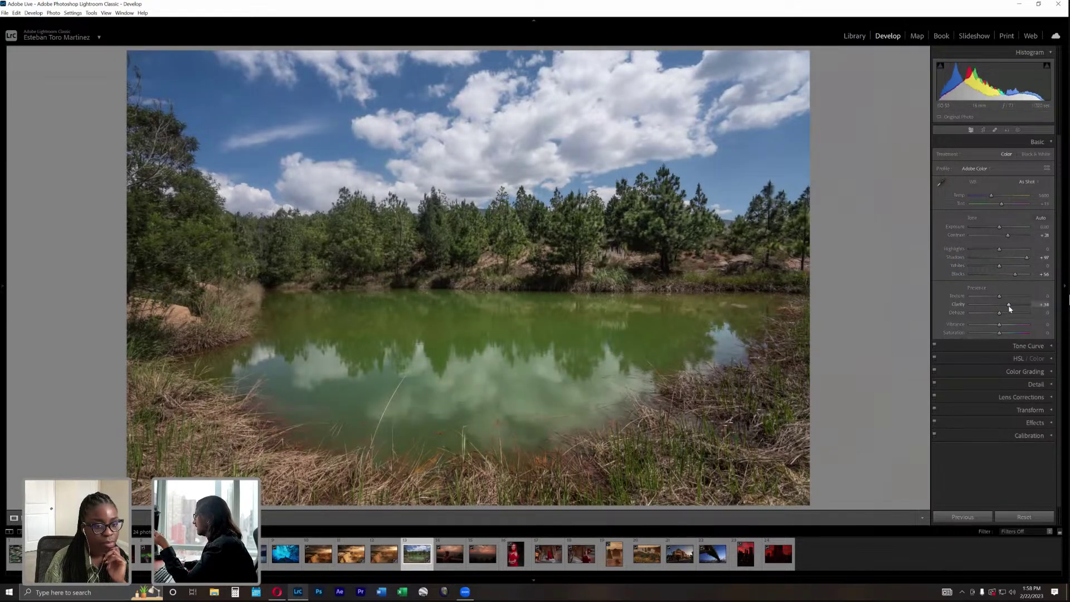
pyautogui.click(1006, 324)
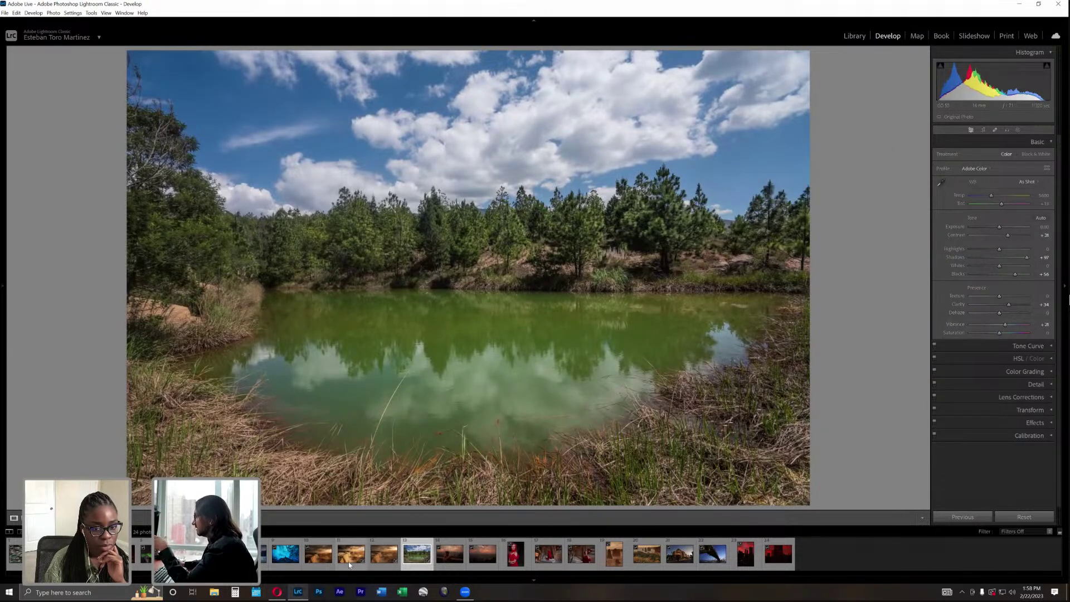
# Check the Taj Mahal sunset portrait, then return to the lake photo and set shadows to about 35 and temperature to about 38,000.
pyautogui.click(220, 554)
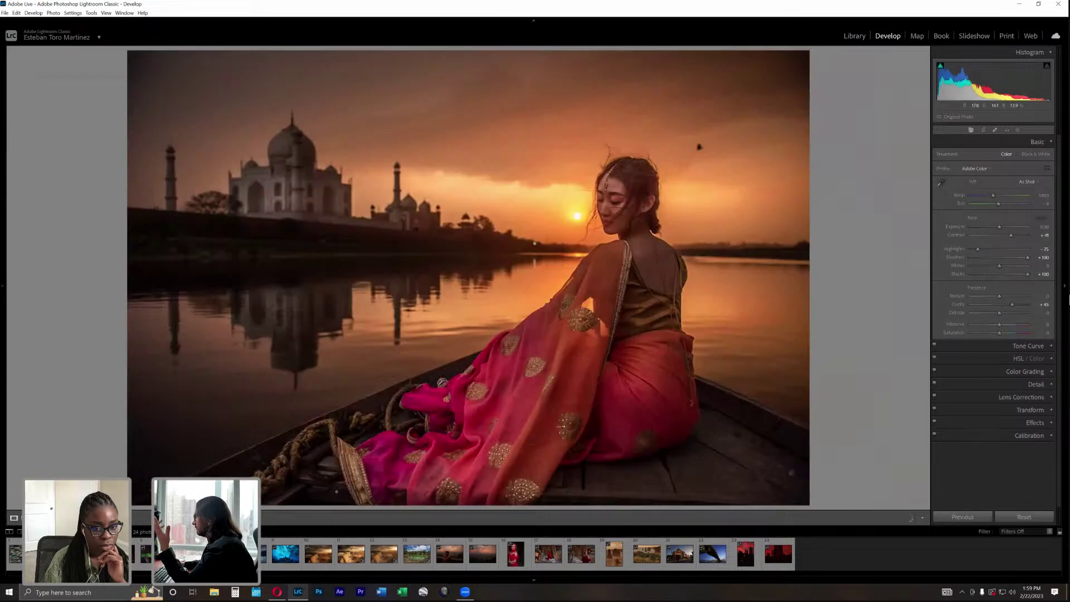
pyautogui.click(417, 556)
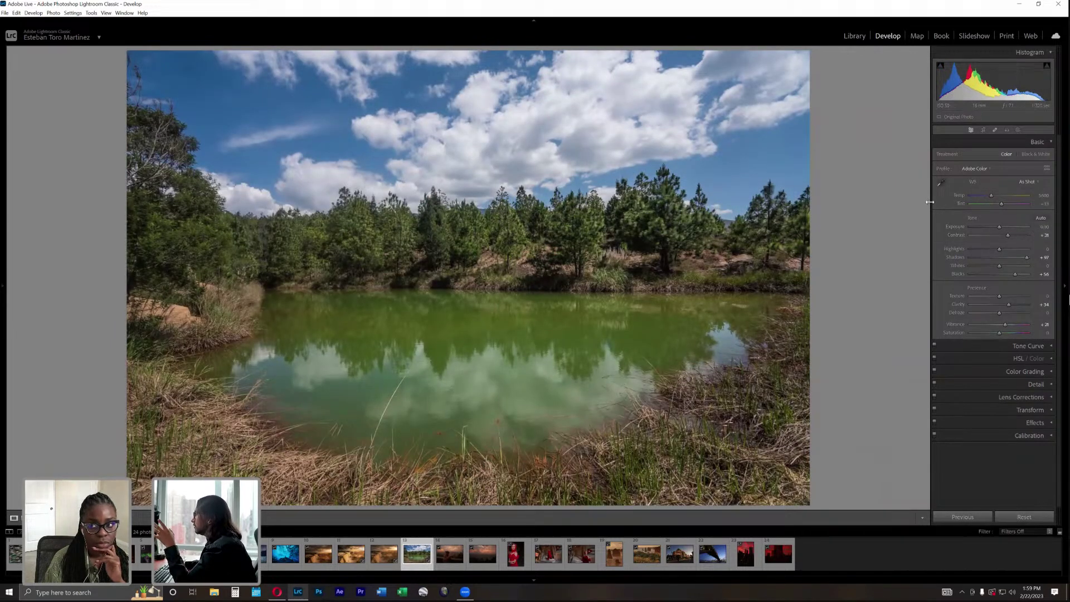
pyautogui.click(1014, 259)
pyautogui.moveTo(1015, 260); pyautogui.dragTo(1008, 260)
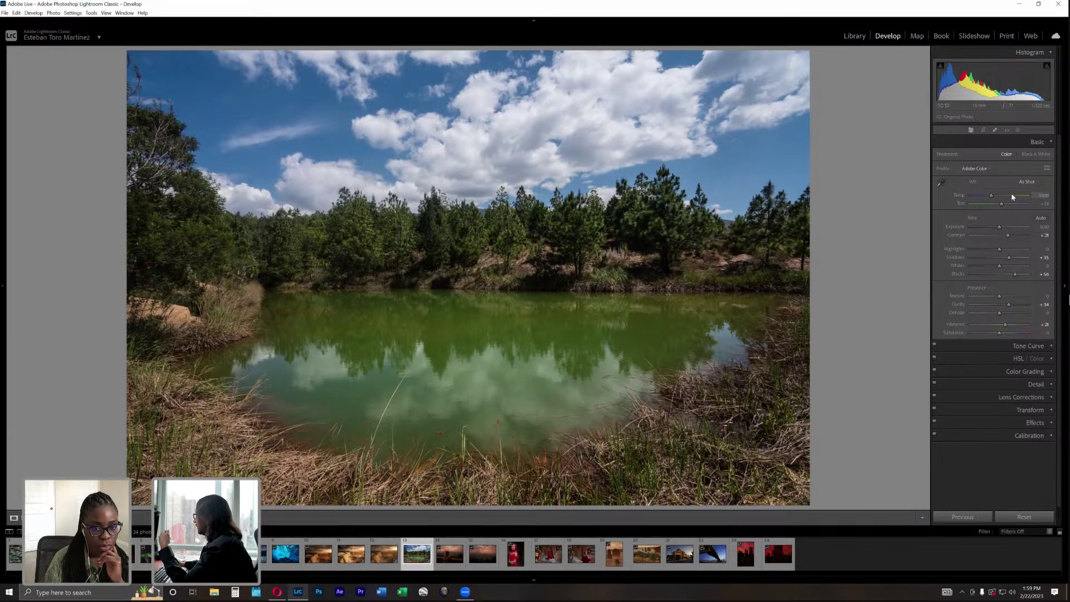
pyautogui.moveTo(1016, 199); pyautogui.dragTo(1024, 200)
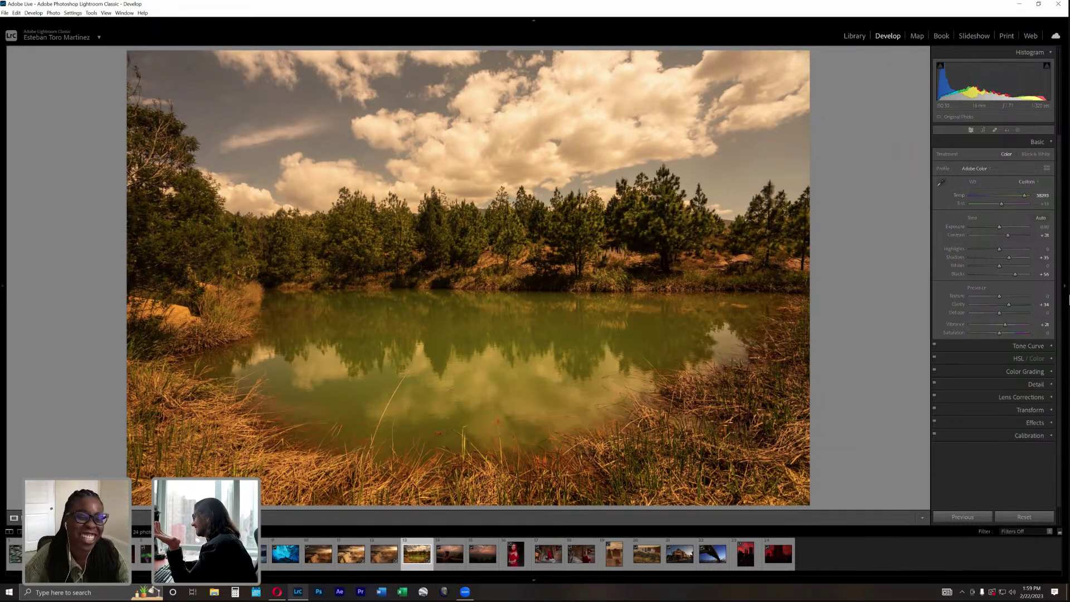
# Reopen the edited bright waterfall photo to review it against the lake photo's warm look.
pyautogui.click(386, 552)
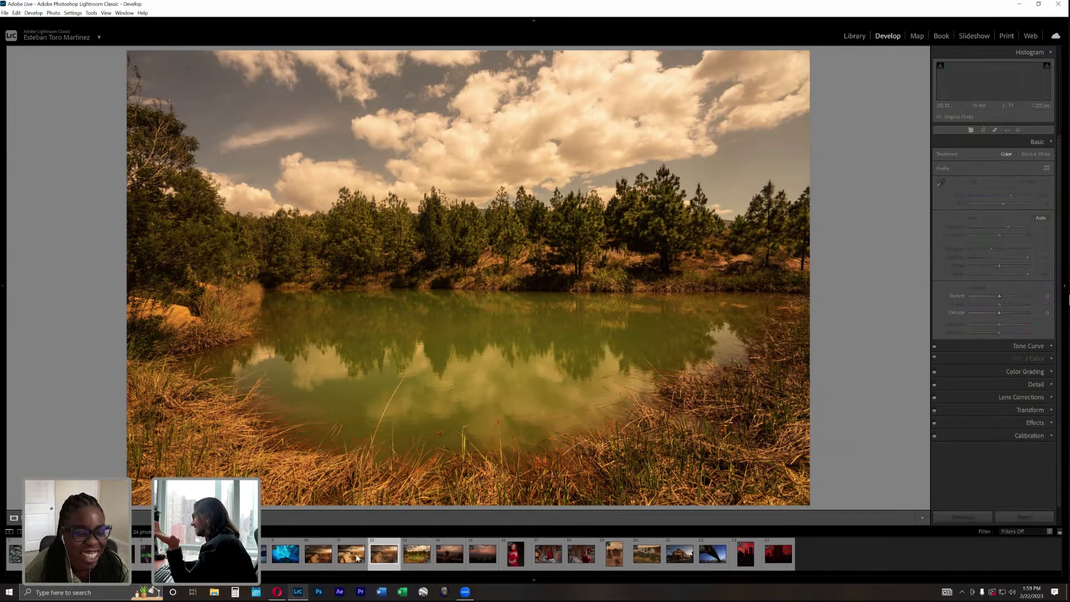
pyautogui.click(355, 557)
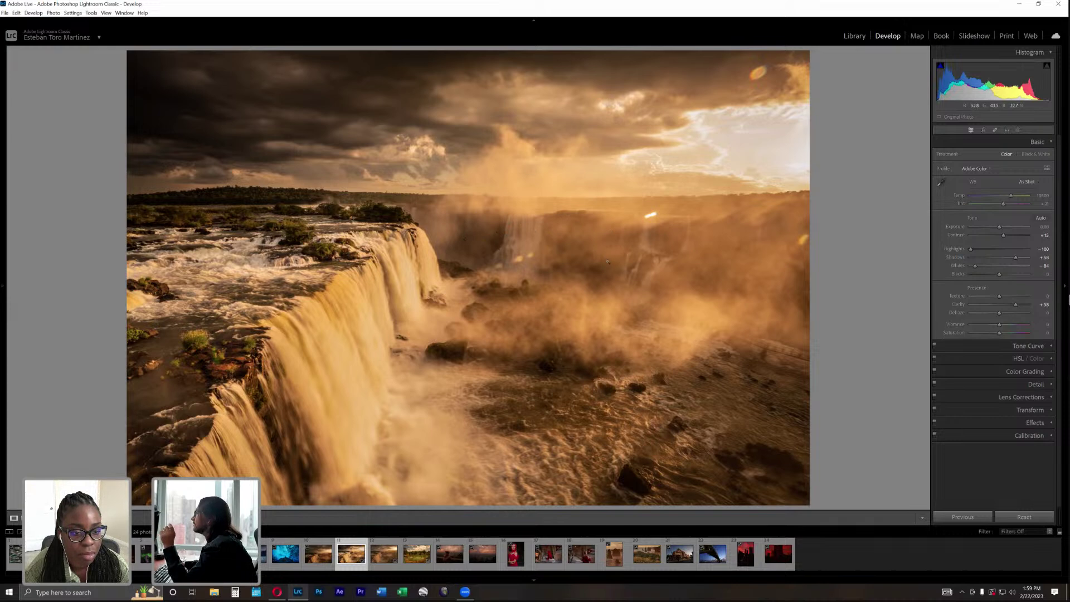
# Reopen the green lake photo, reset its temperature and cool it slightly, and restore shadows to 0.
pyautogui.click(417, 554)
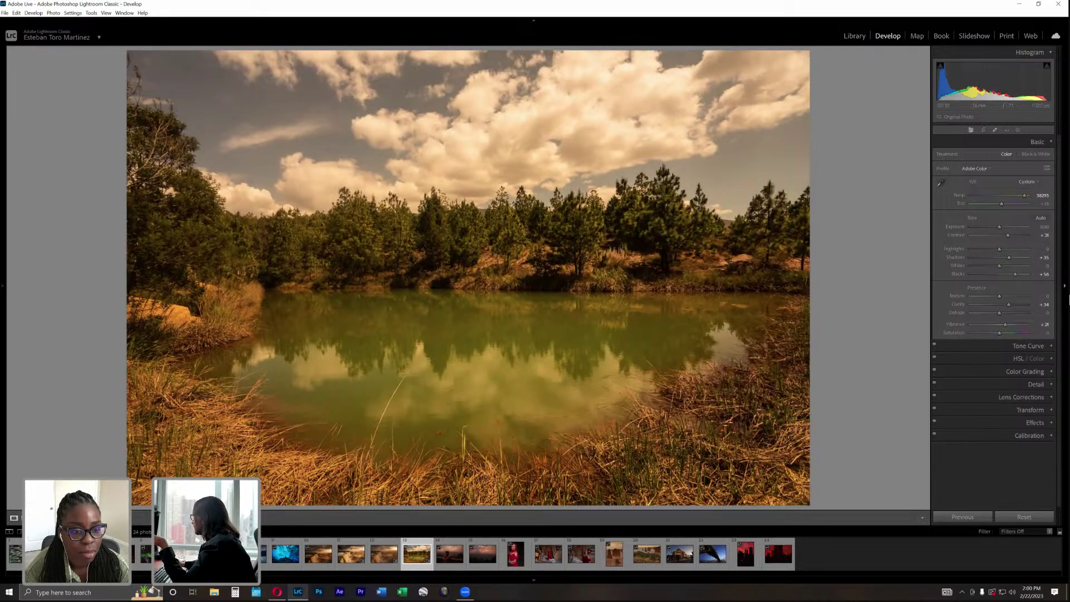
pyautogui.doubleClick(968, 195)
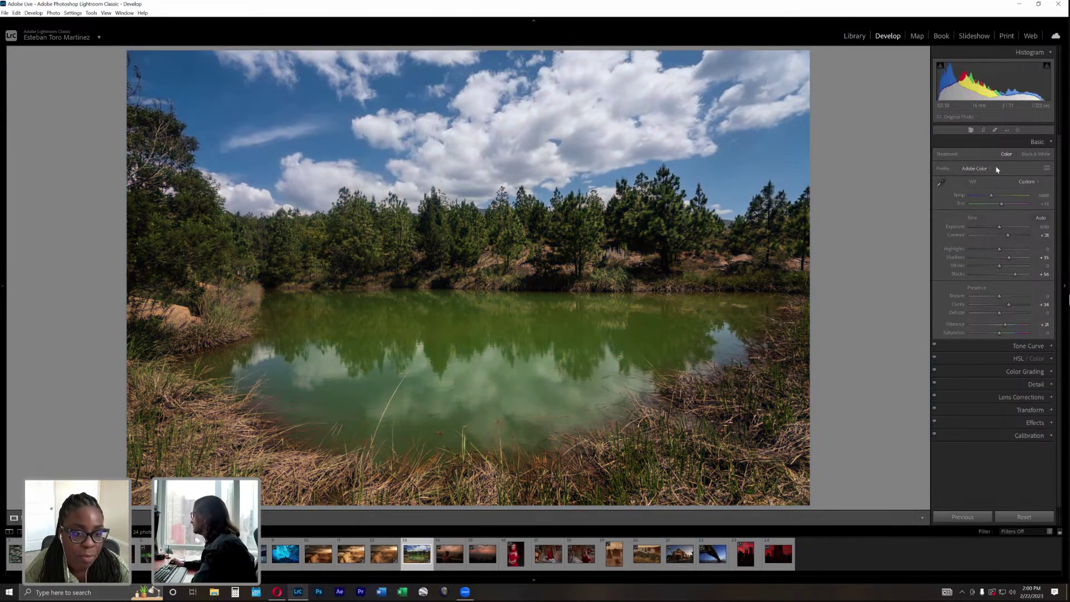
pyautogui.moveTo(984, 200)
pyautogui.mouseDown()
pyautogui.moveTo(975, 194)
pyautogui.moveTo(990, 197)
pyautogui.mouseUp()
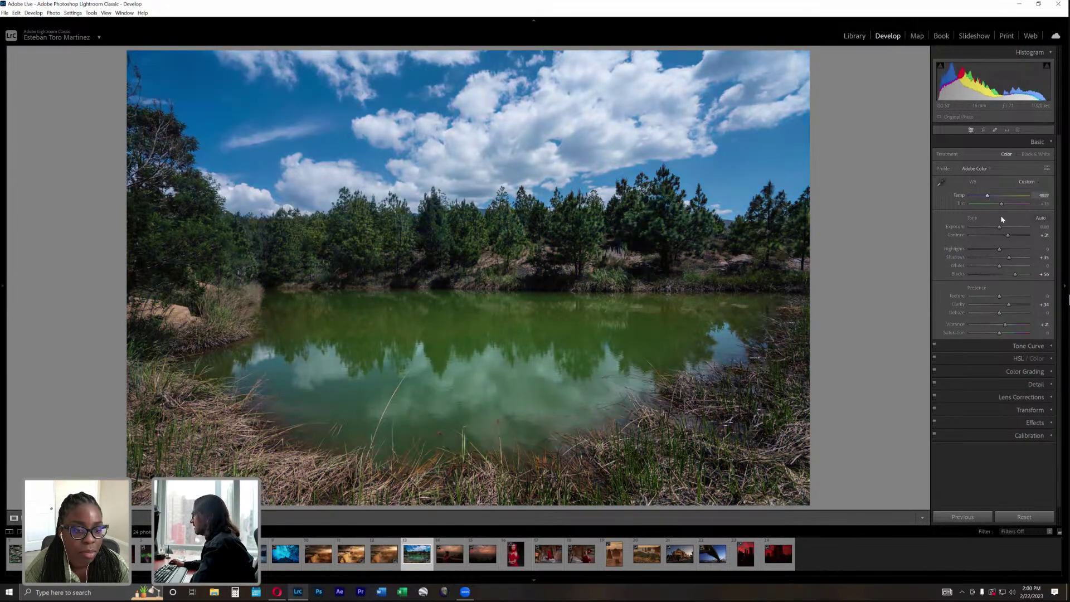
pyautogui.moveTo(1010, 258); pyautogui.dragTo(1022, 258)
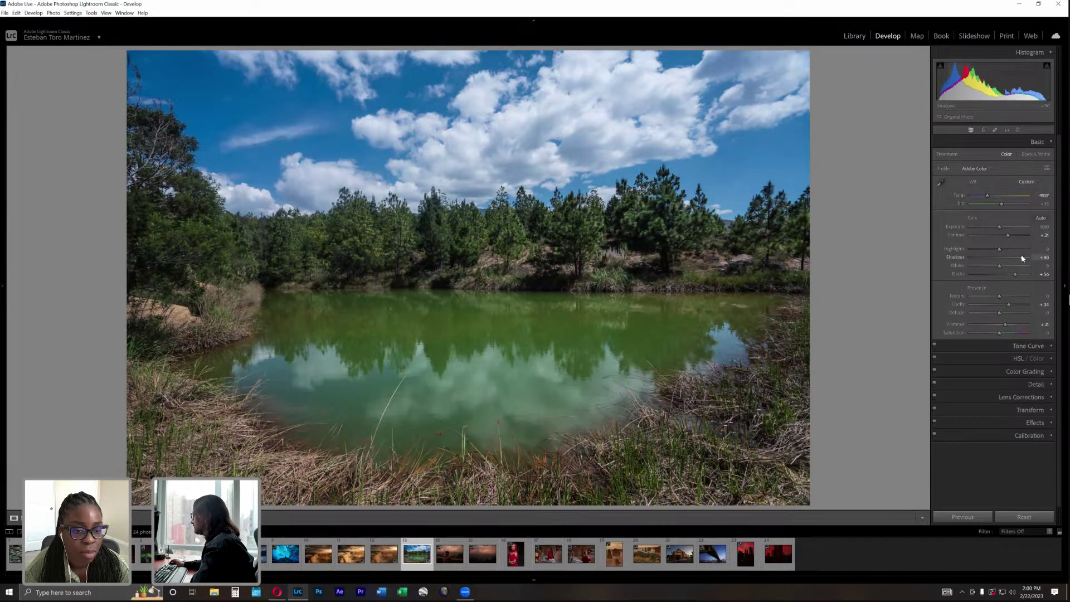
pyautogui.doubleClick(1021, 257)
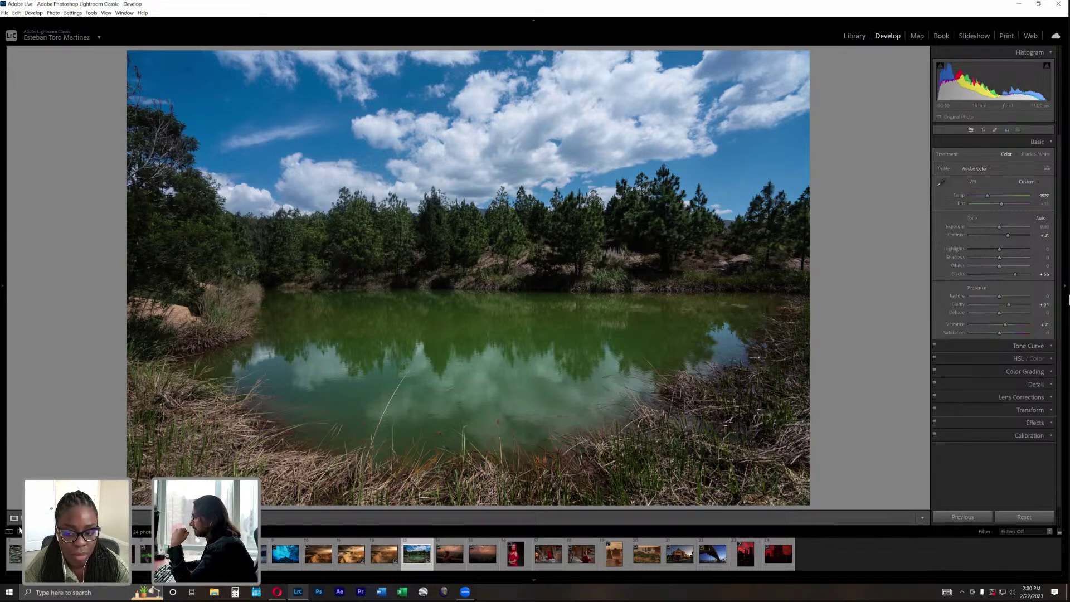
# From the library grid, open the staircase portrait of the woman in red beside the Cuban flag for developing.
pyautogui.click(855, 36)
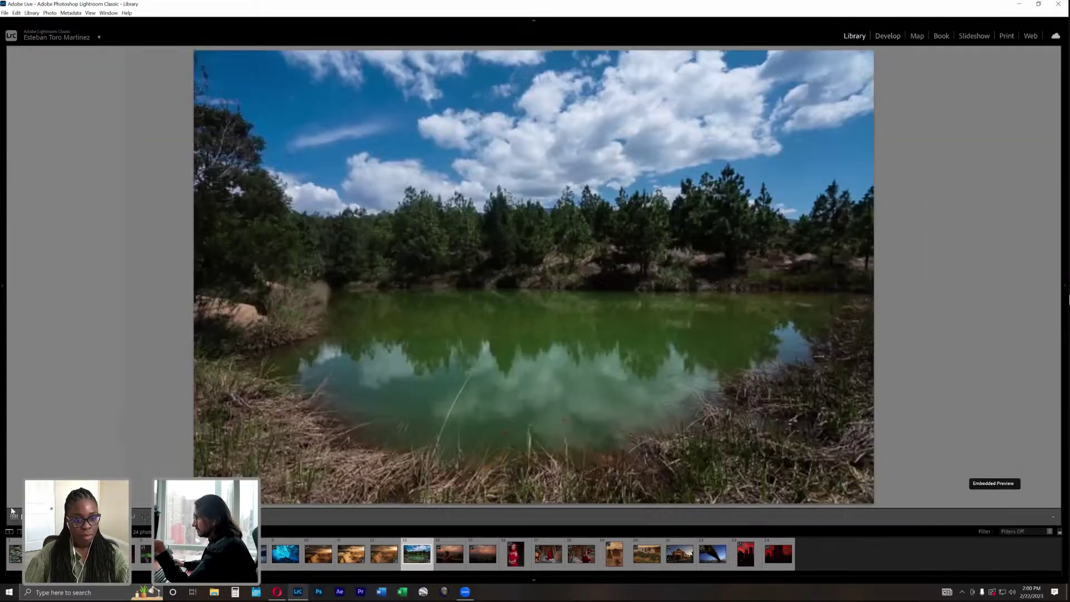
pyautogui.press('g')
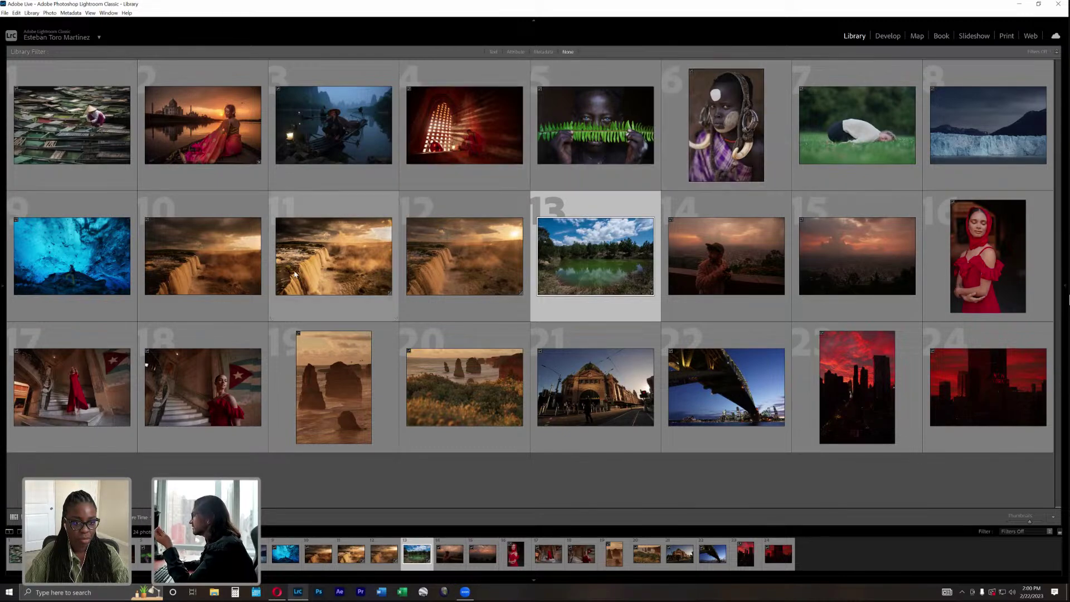
pyautogui.click(181, 395)
pyautogui.doubleClick(179, 394)
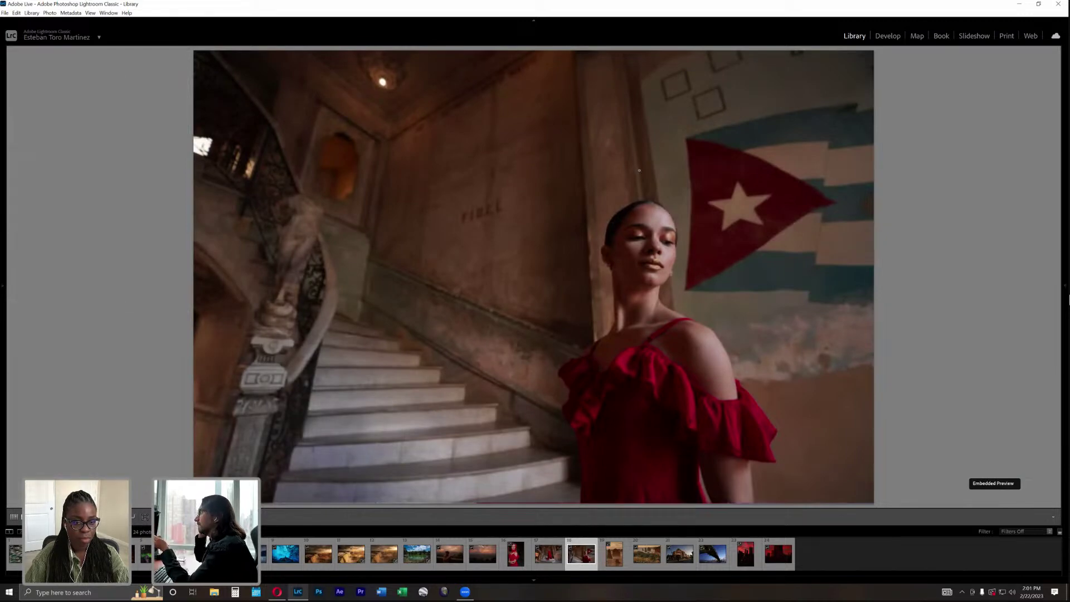
pyautogui.click(888, 36)
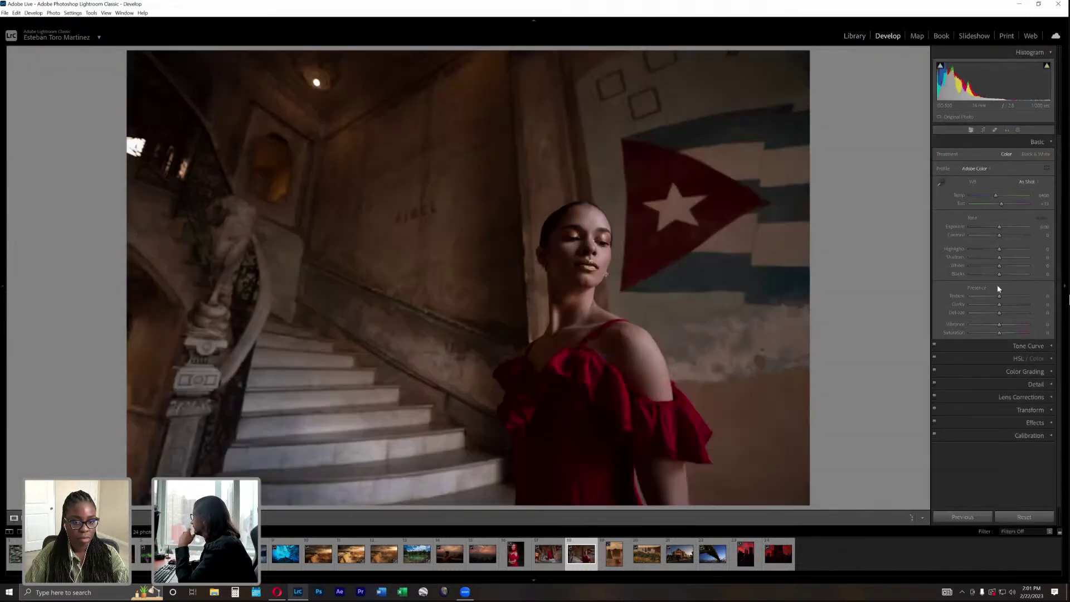
# Set the staircase portrait's exposure to about +1.49 and highlights to about -86.
pyautogui.click(1005, 227)
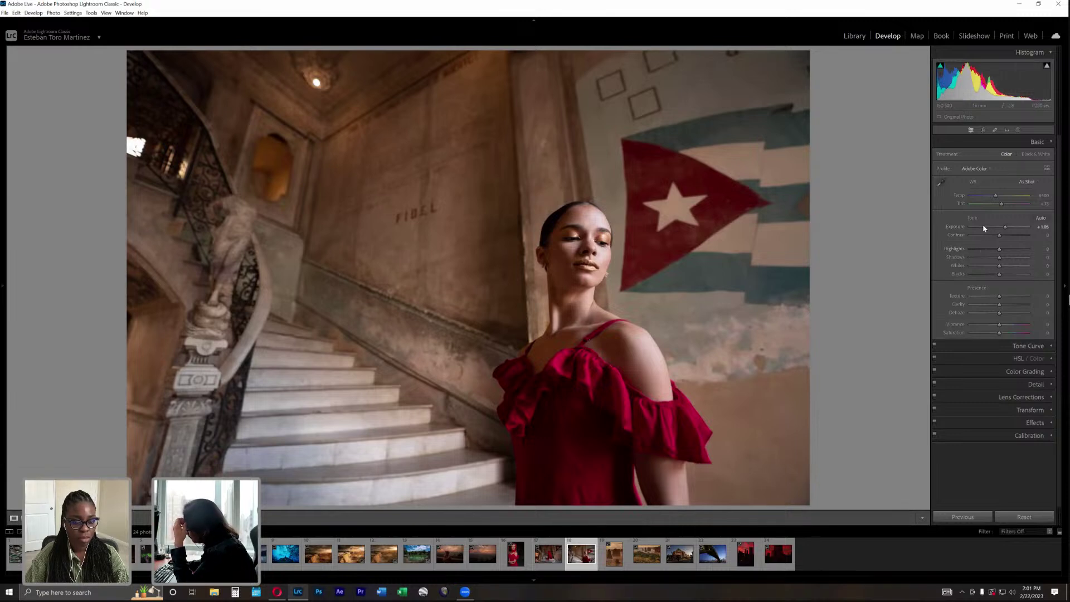
pyautogui.doubleClick(959, 227)
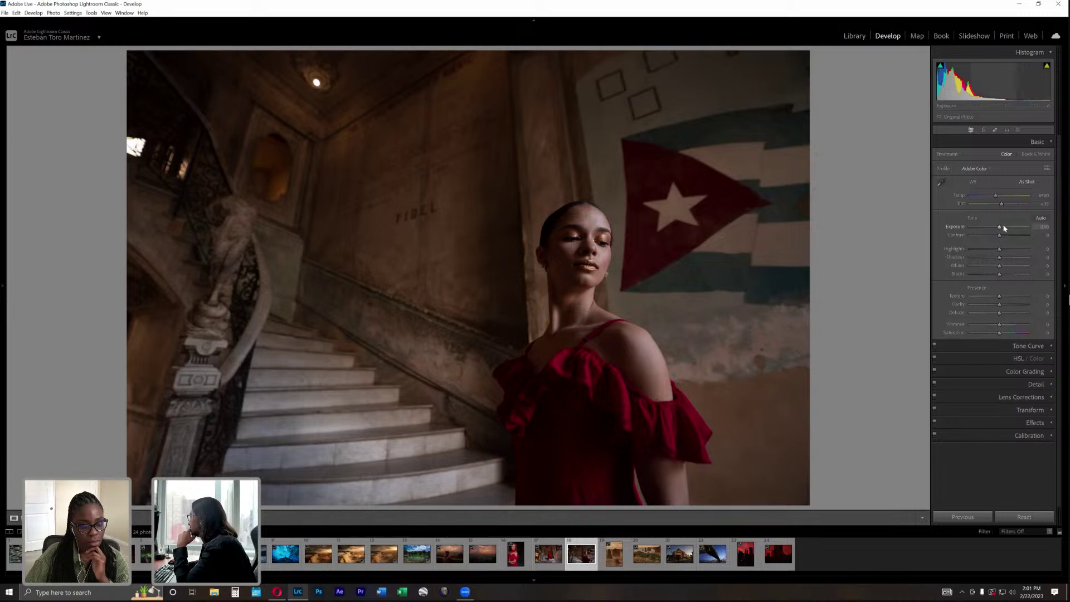
pyautogui.moveTo(1005, 229); pyautogui.dragTo(1010, 227)
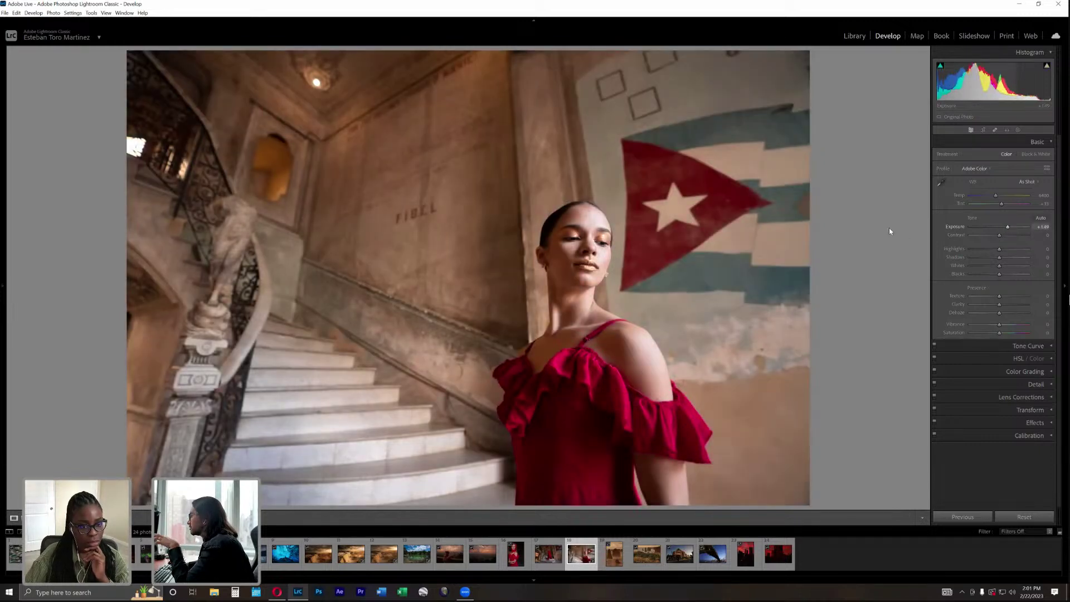
pyautogui.moveTo(984, 249); pyautogui.dragTo(975, 251)
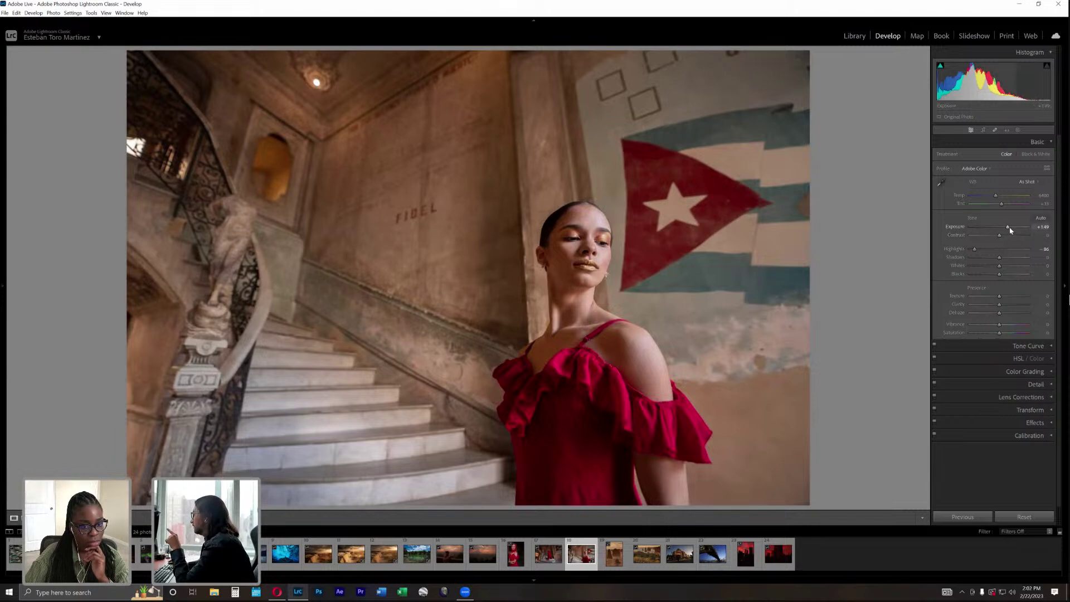
# Set the portrait's contrast to about +19 and whites to about -67.
pyautogui.moveTo(1001, 236); pyautogui.dragTo(1005, 236)
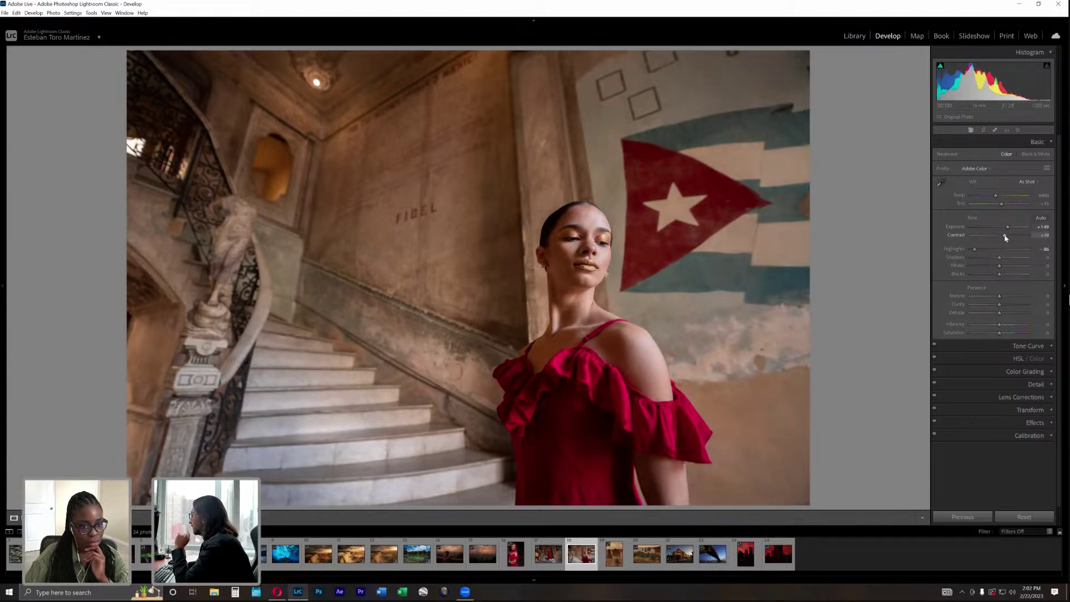
pyautogui.click(980, 268)
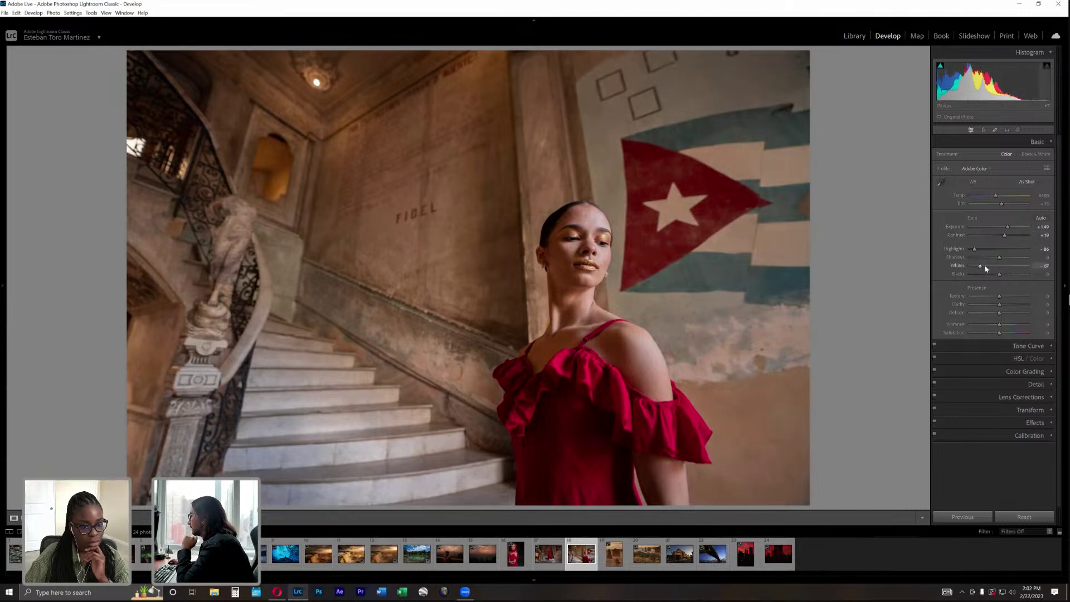
pyautogui.moveTo(624, 208); pyautogui.dragTo(713, 189)
pyautogui.click(713, 190)
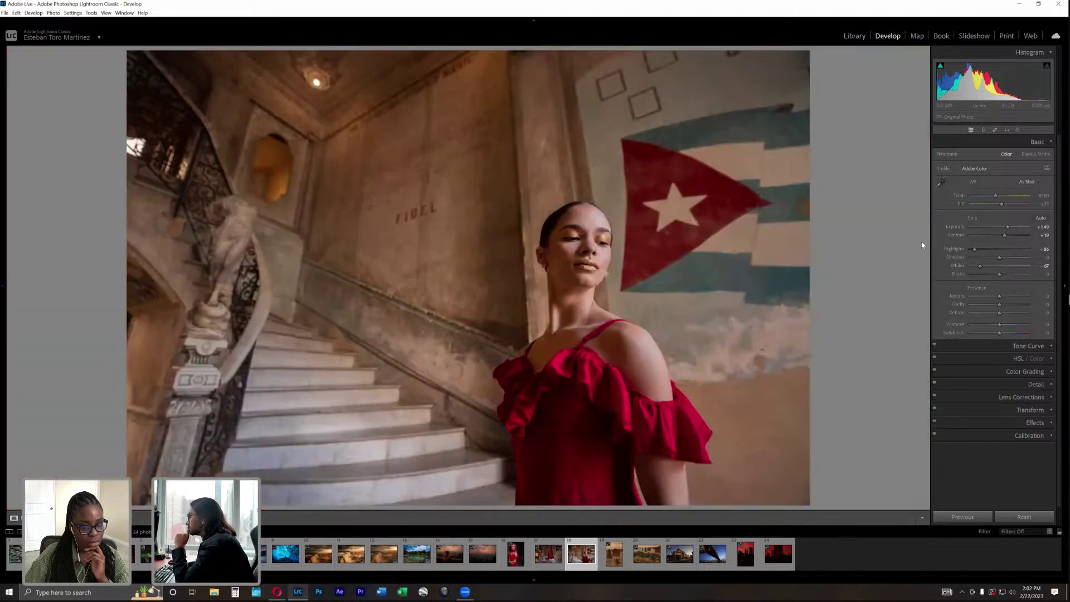
# Try extra clarity and return it to 0, then set contrast to about +30 and vibrance to about -22.
pyautogui.click(1007, 305)
pyautogui.moveTo(1008, 305); pyautogui.dragTo(998, 305)
pyautogui.click(1009, 236)
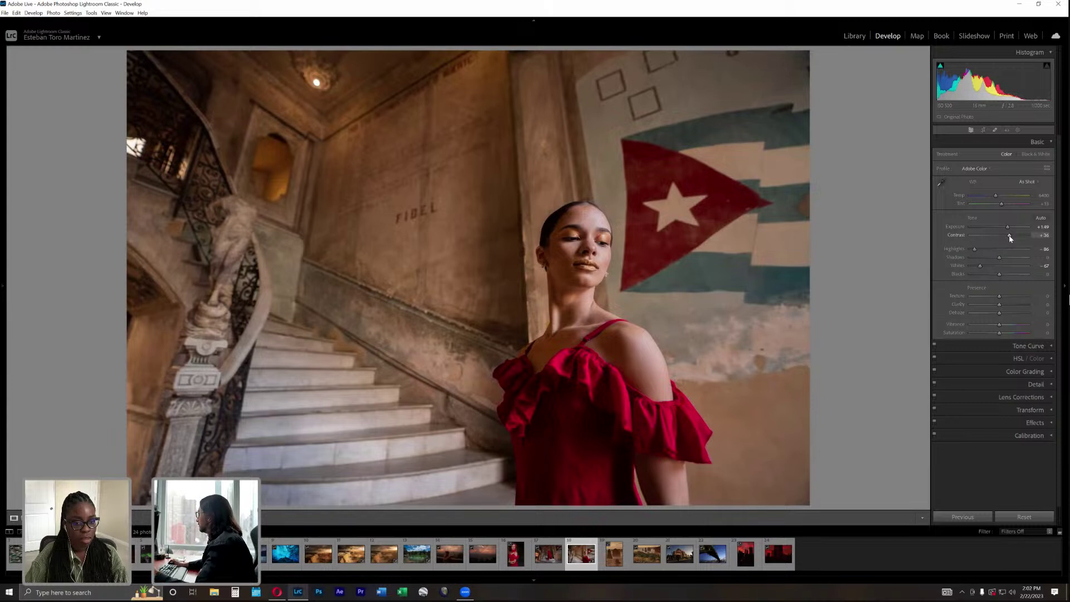
pyautogui.click(1008, 237)
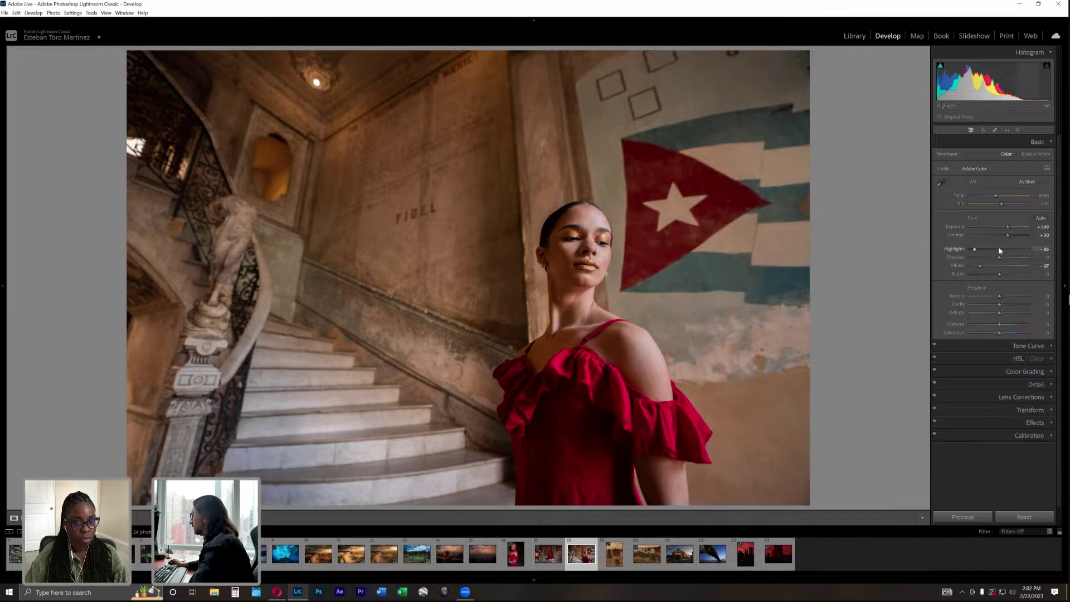
pyautogui.moveTo(995, 329); pyautogui.dragTo(993, 327)
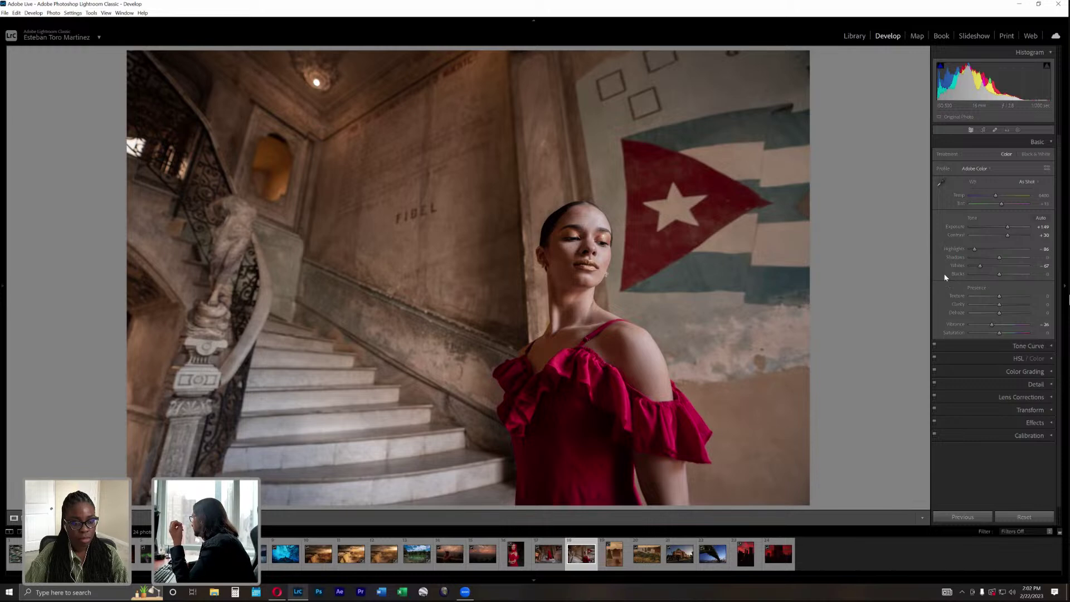
pyautogui.click(992, 327)
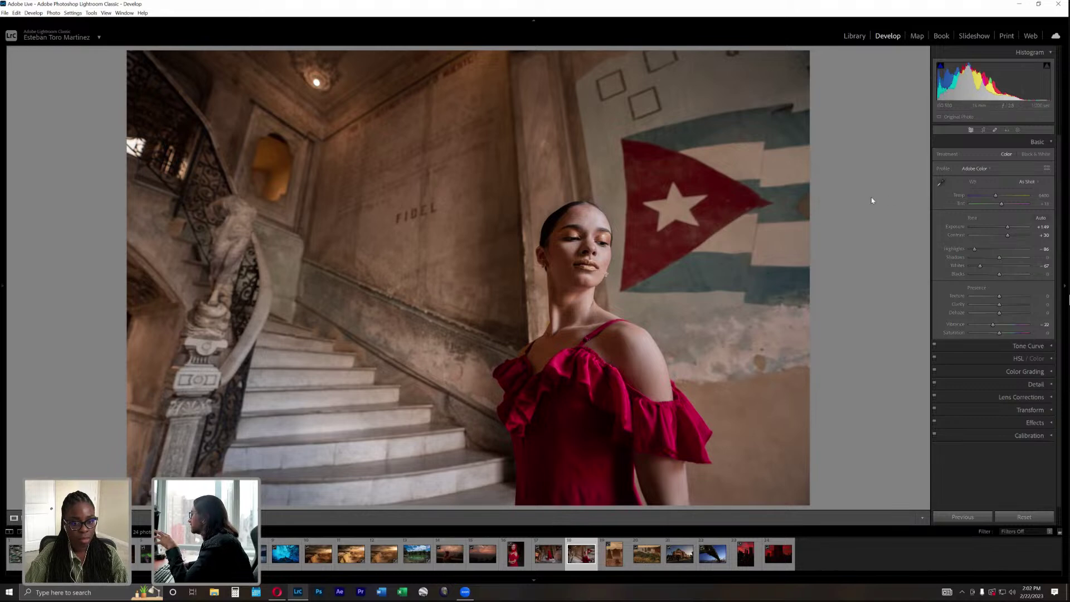
# Create a Select Subject mask on the woman in red and hide its overlay.
pyautogui.click(1024, 127)
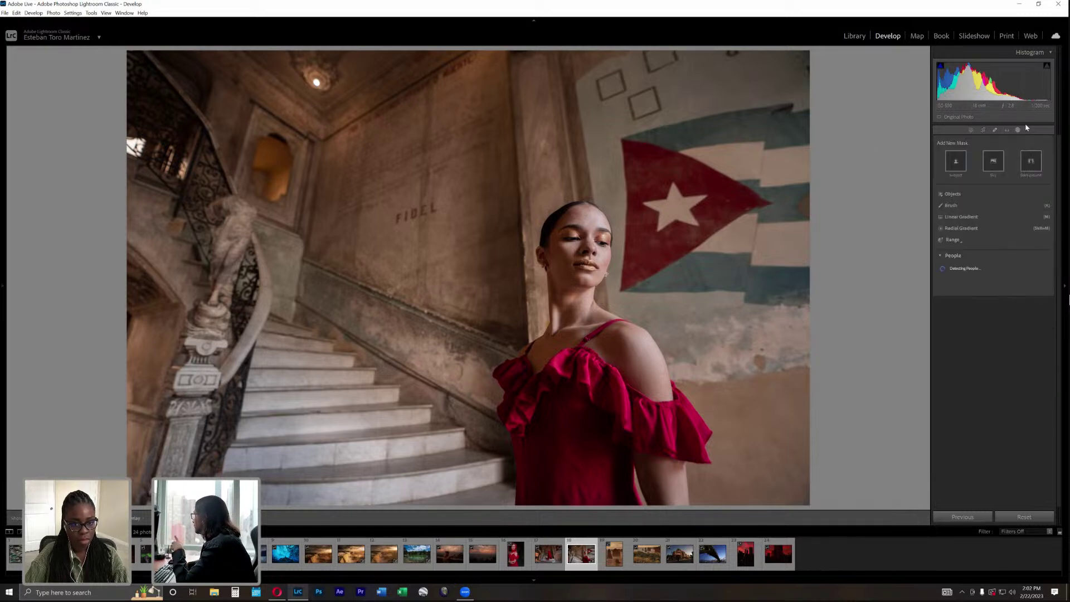
pyautogui.click(953, 165)
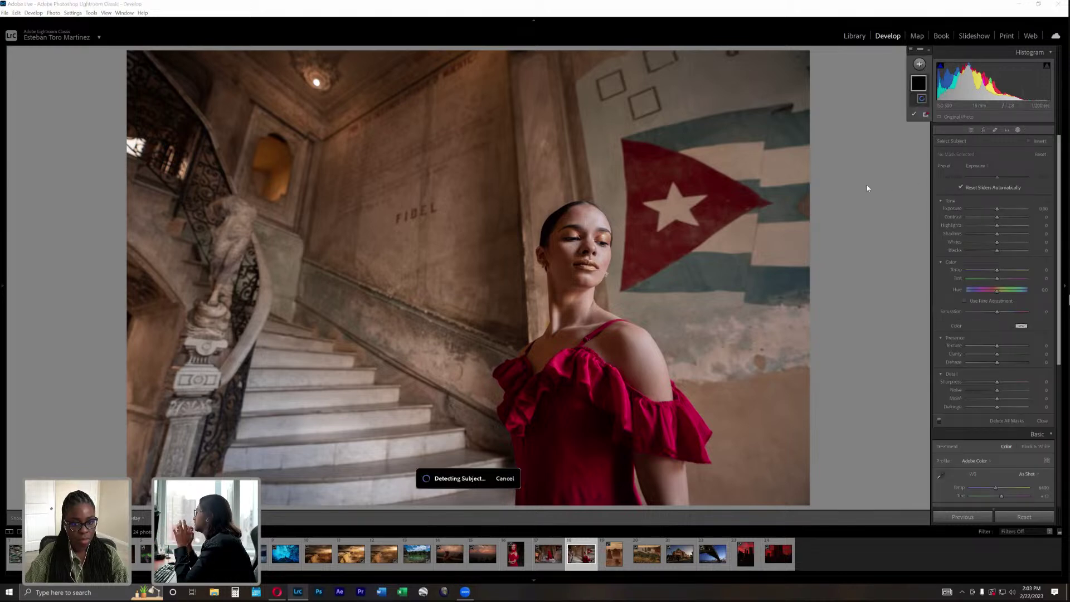
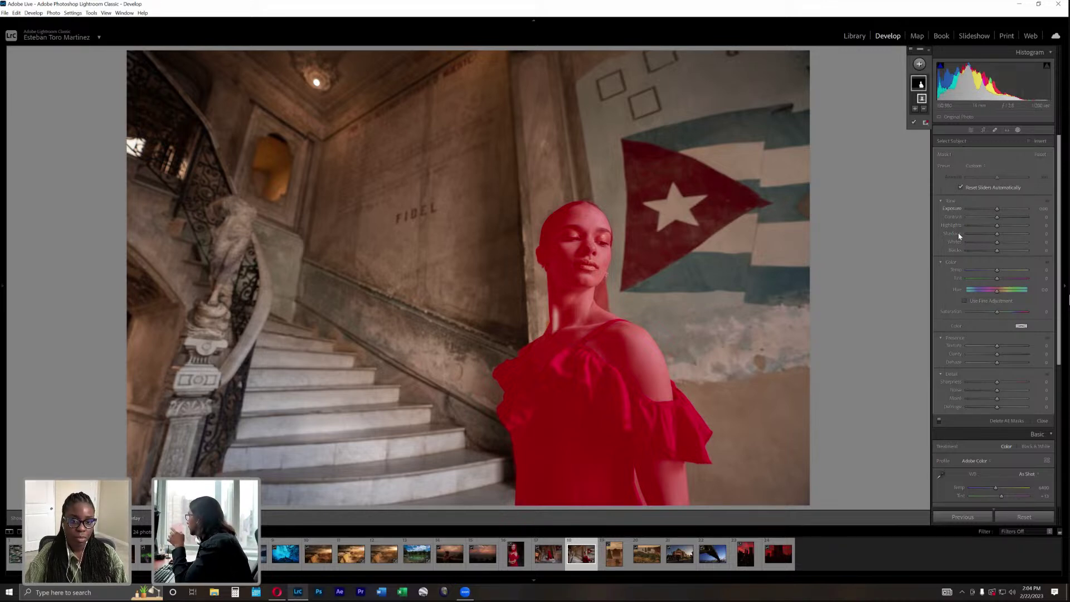
pyautogui.click(924, 124)
pyautogui.click(914, 122)
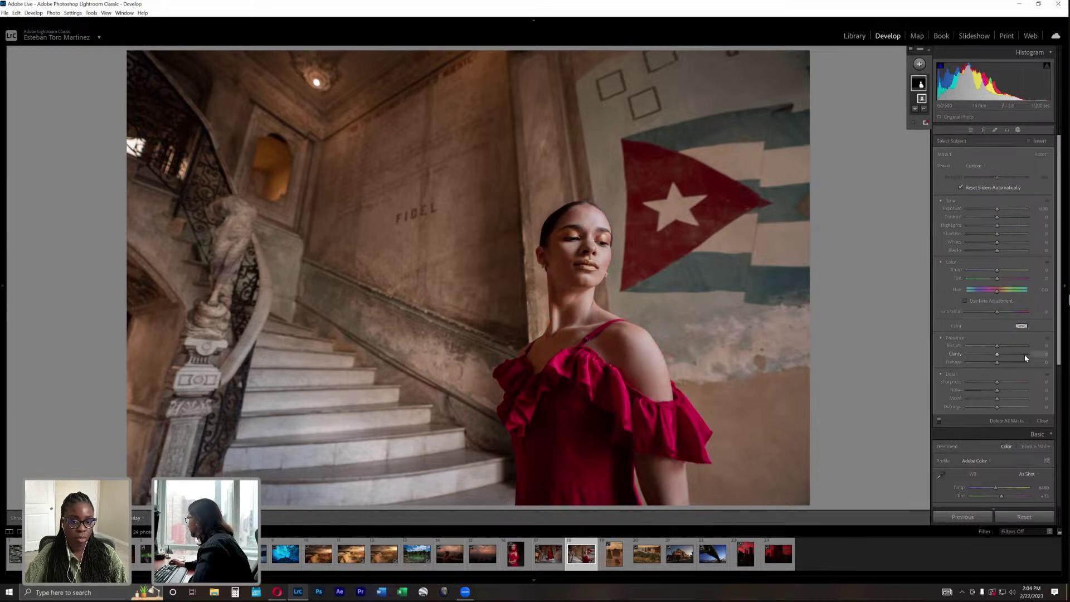
# Try clarity at 100 on the subject mask and on the whole photo, then reset the whole photo's clarity.
pyautogui.moveTo(1025, 355); pyautogui.dragTo(1030, 353)
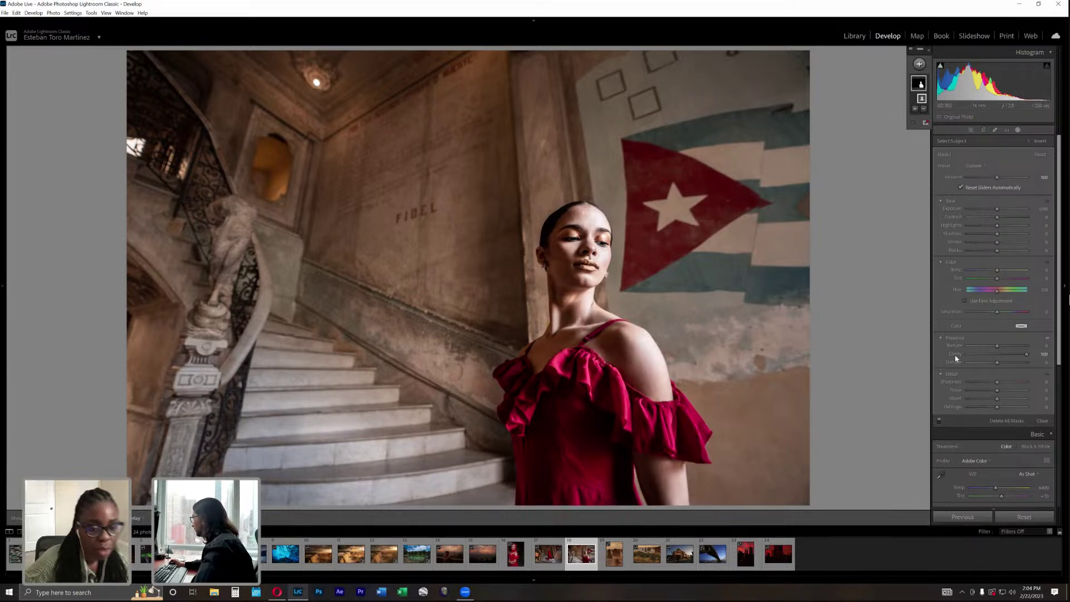
pyautogui.click(1018, 131)
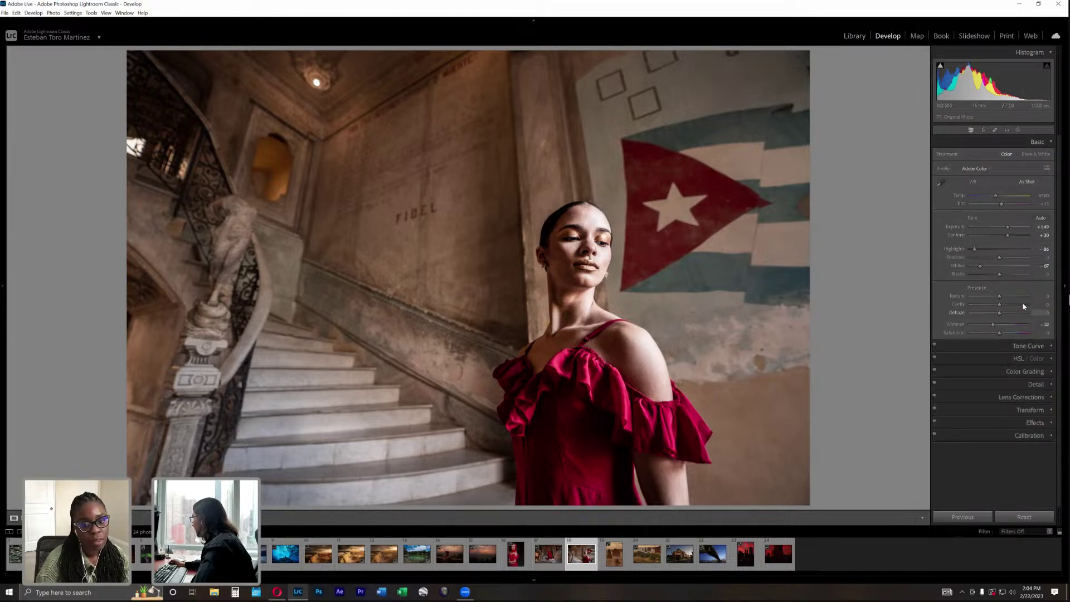
pyautogui.moveTo(1032, 306); pyautogui.dragTo(1034, 305)
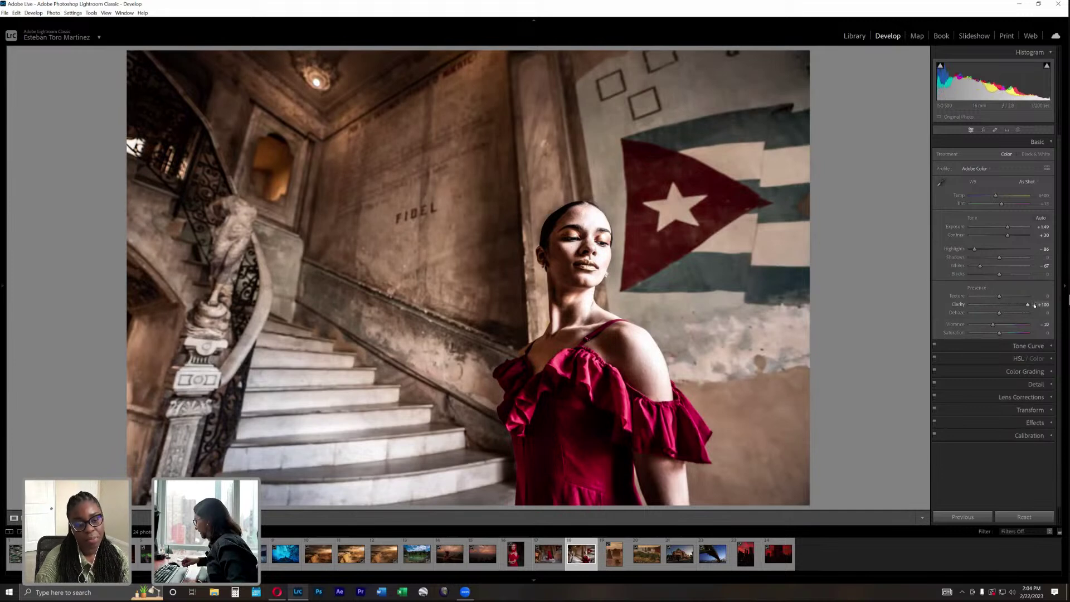
pyautogui.click(965, 305)
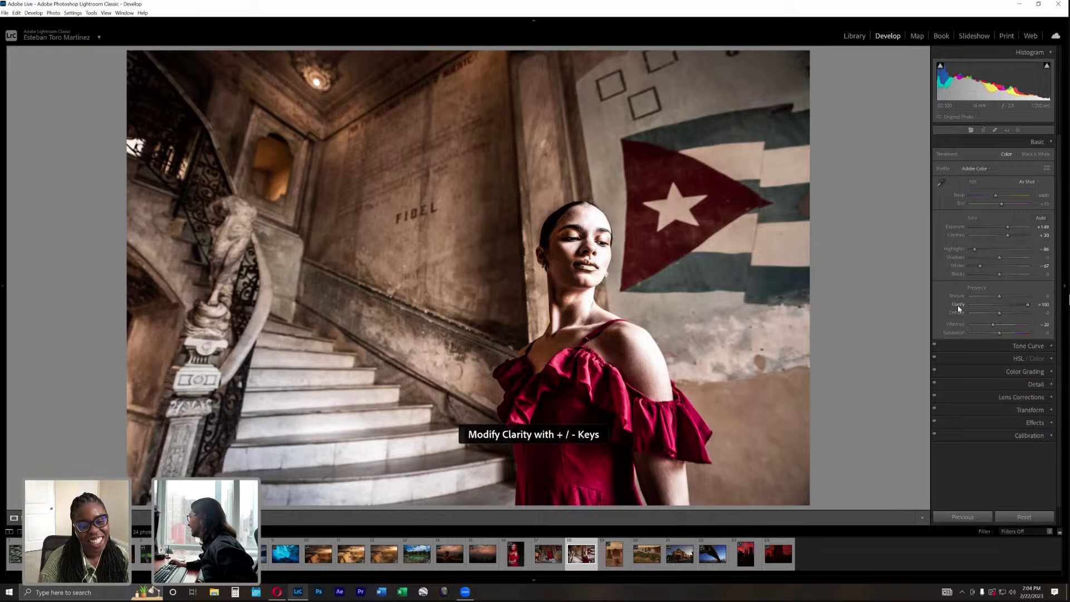
pyautogui.doubleClick(958, 306)
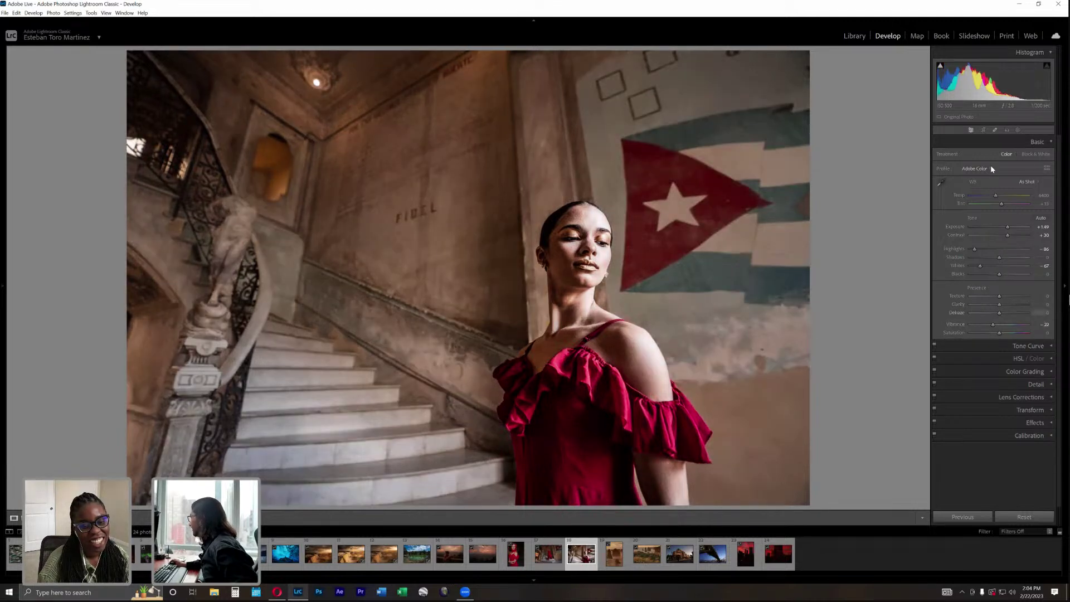
# Reselect the woman's subject mask, reset its clarity to 0, and set exposure to about 0.38 and highlights to about -47.
pyautogui.press('k')
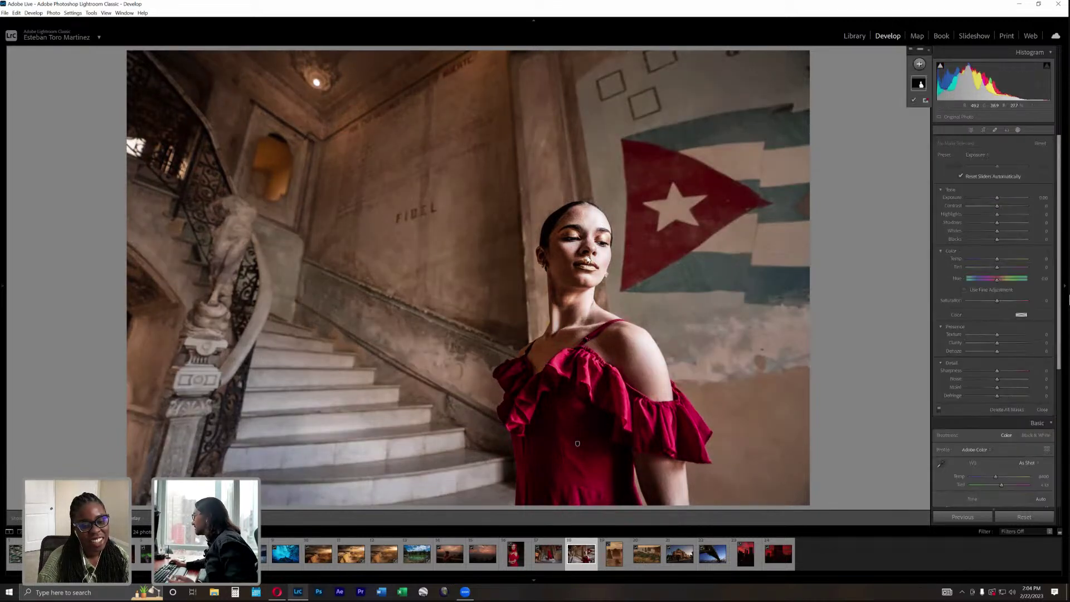
pyautogui.click(577, 444)
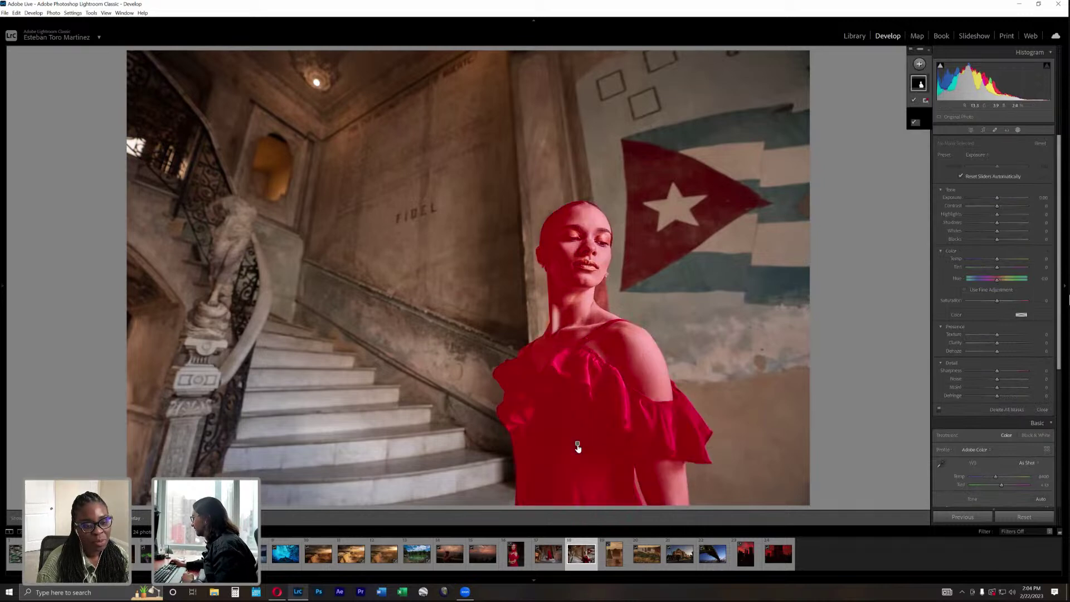
pyautogui.doubleClick(955, 354)
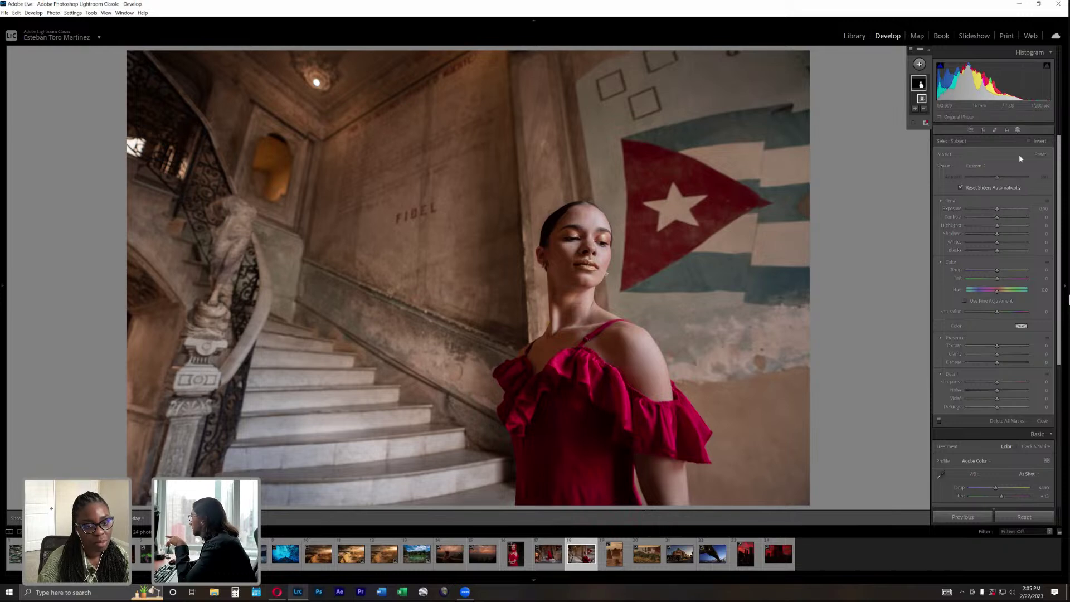
pyautogui.moveTo(997, 212); pyautogui.dragTo(982, 225)
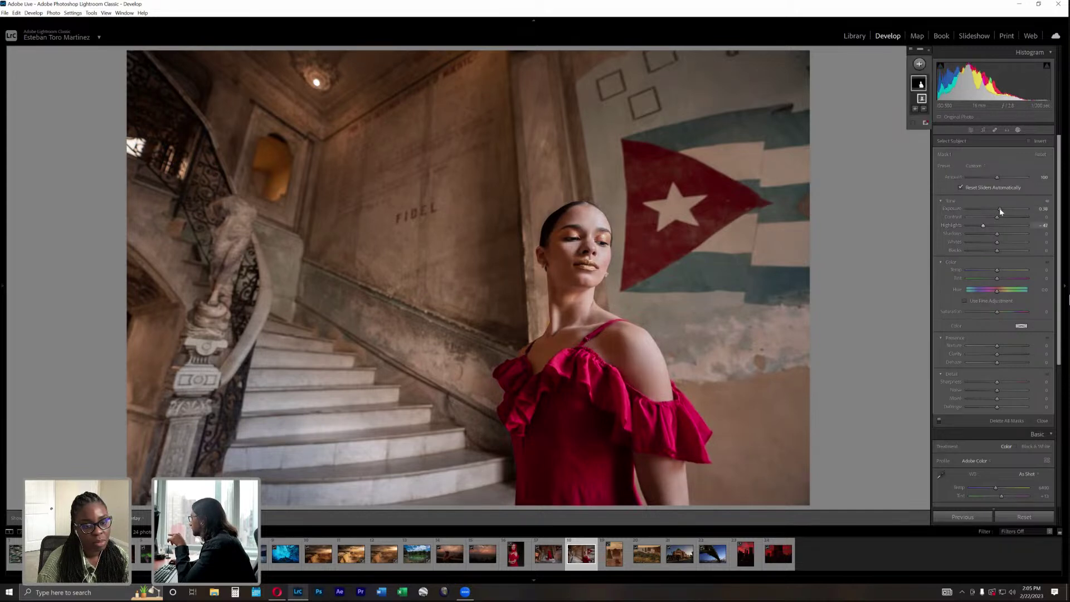
# Duplicate the woman's subject mask and invert the subject selection in the copy so it covers the background.
pyautogui.click(927, 50)
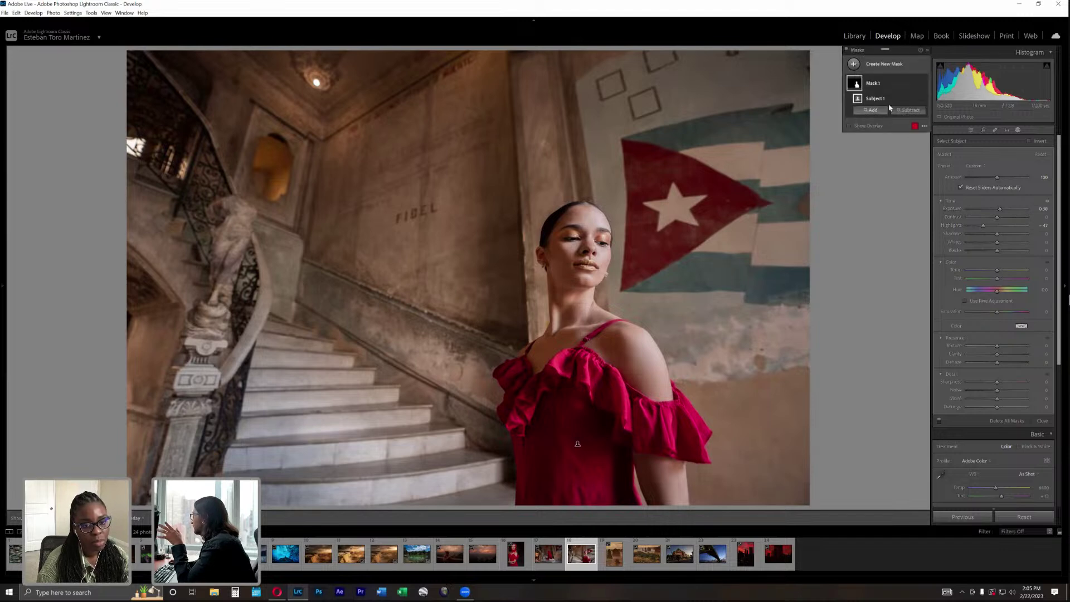
pyautogui.rightClick(918, 103)
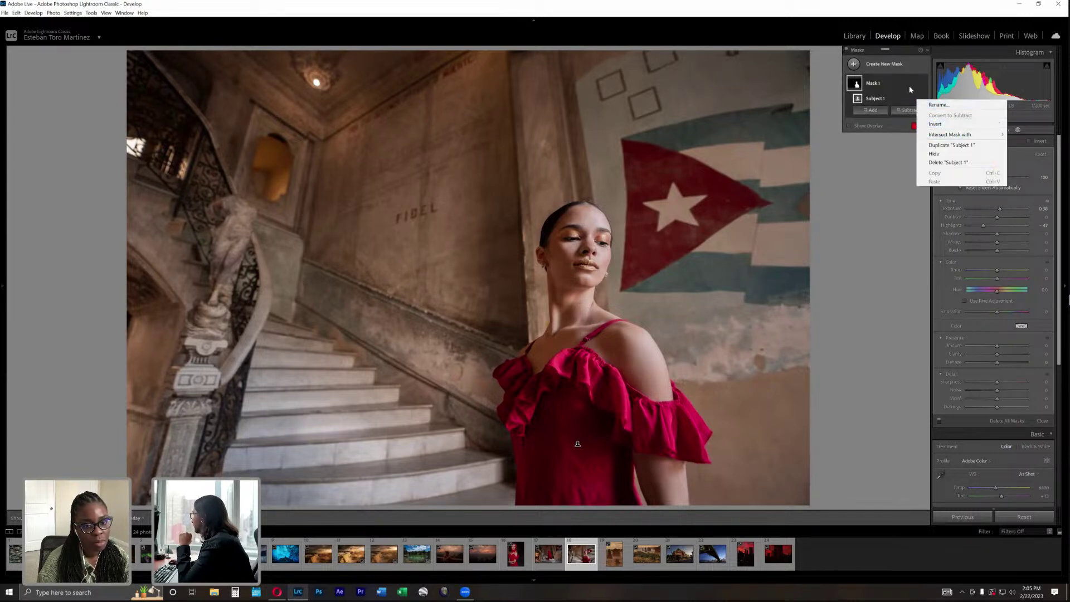
pyautogui.click(917, 87)
pyautogui.click(918, 87)
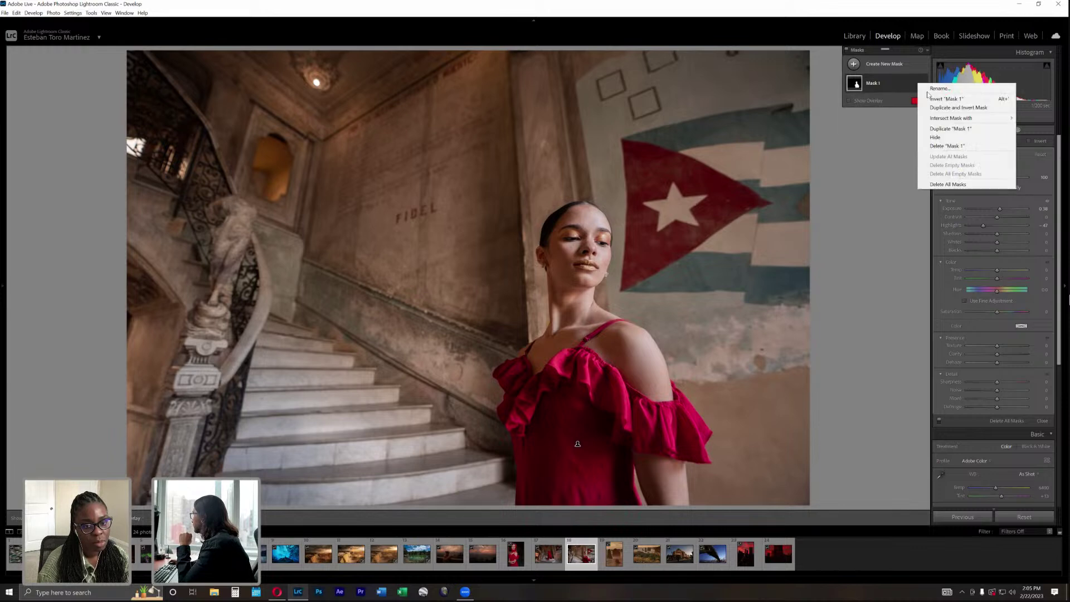
pyautogui.click(928, 136)
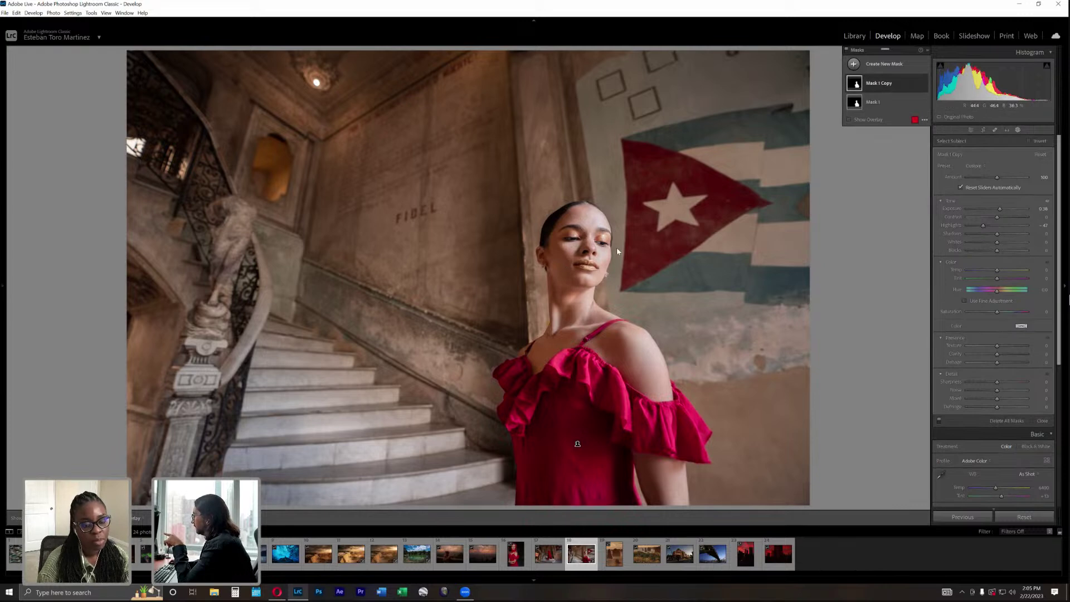
pyautogui.click(911, 88)
pyautogui.click(912, 87)
pyautogui.click(918, 100)
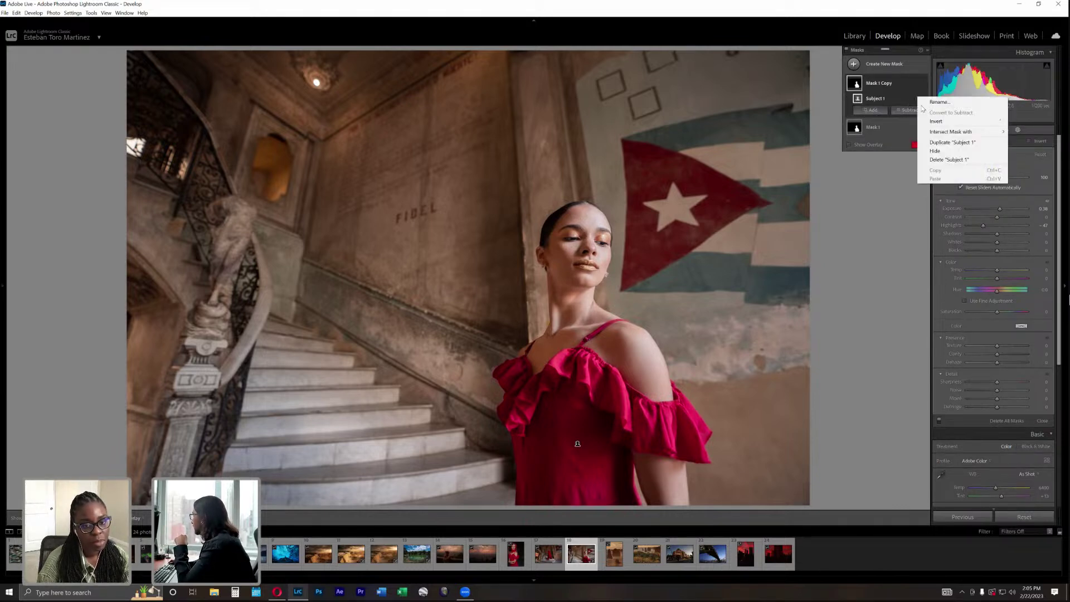
pyautogui.click(937, 122)
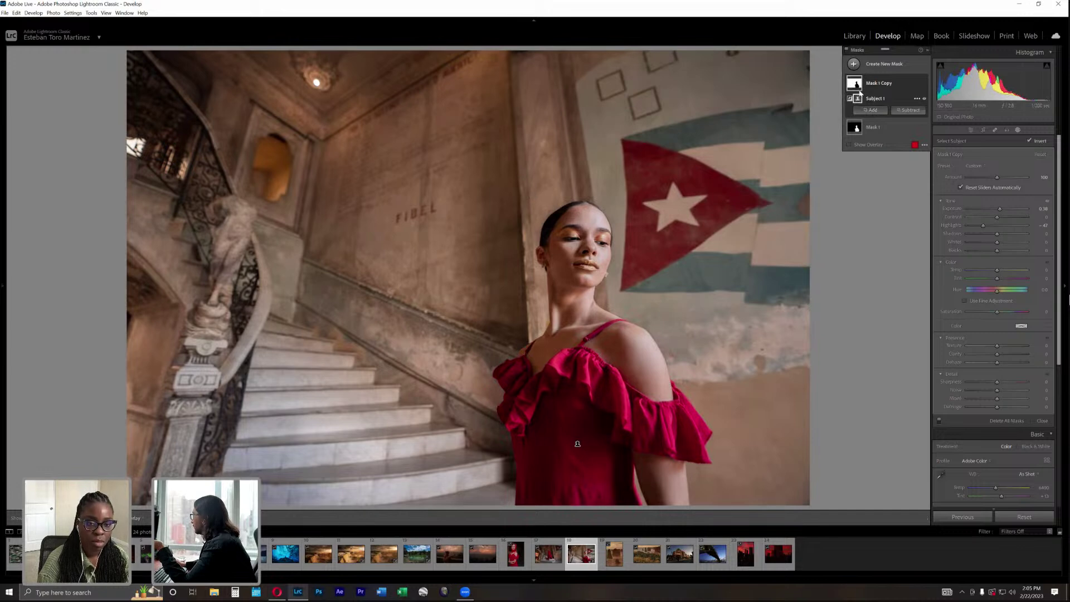
pyautogui.moveTo(856, 84)
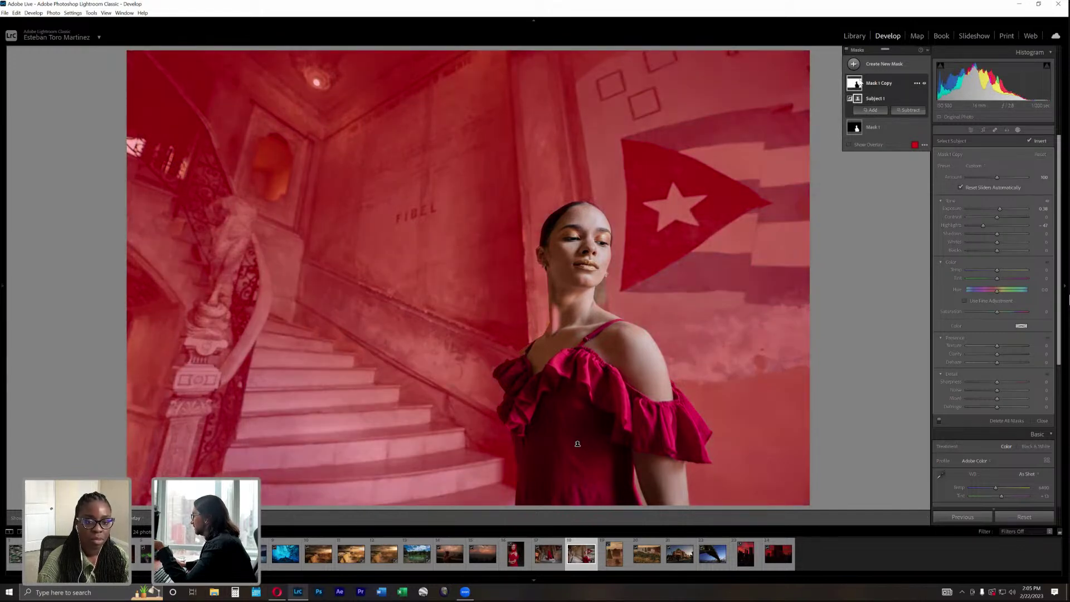
# On the inverted background mask, reset highlights and set exposure to about -0.4, clarity to about 20 and contrast to about 20.
pyautogui.doubleClick(972, 226)
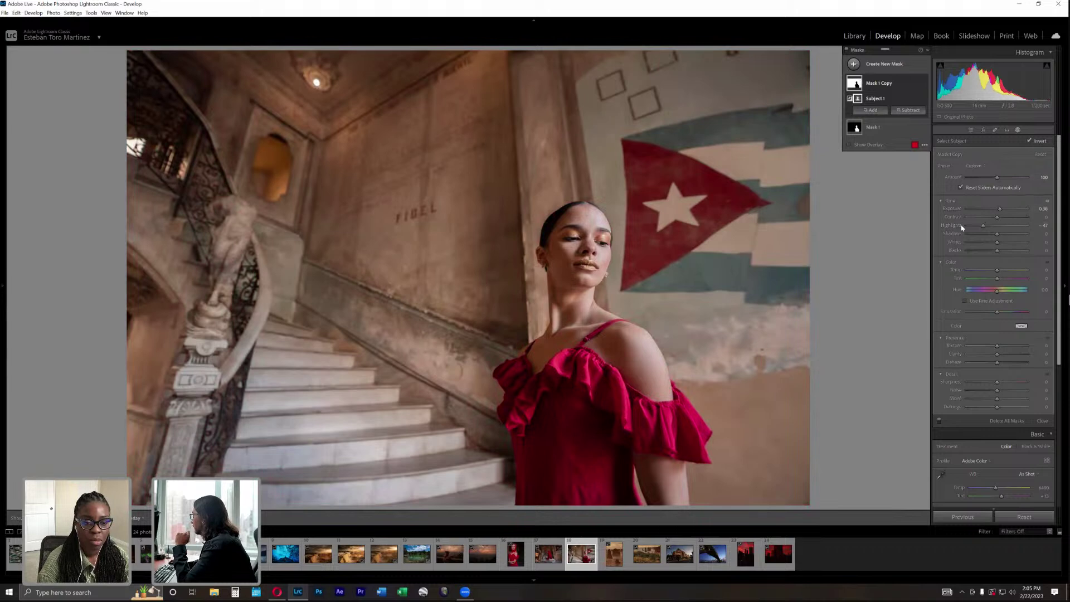
pyautogui.click(992, 209)
pyautogui.moveTo(994, 211); pyautogui.dragTo(995, 210)
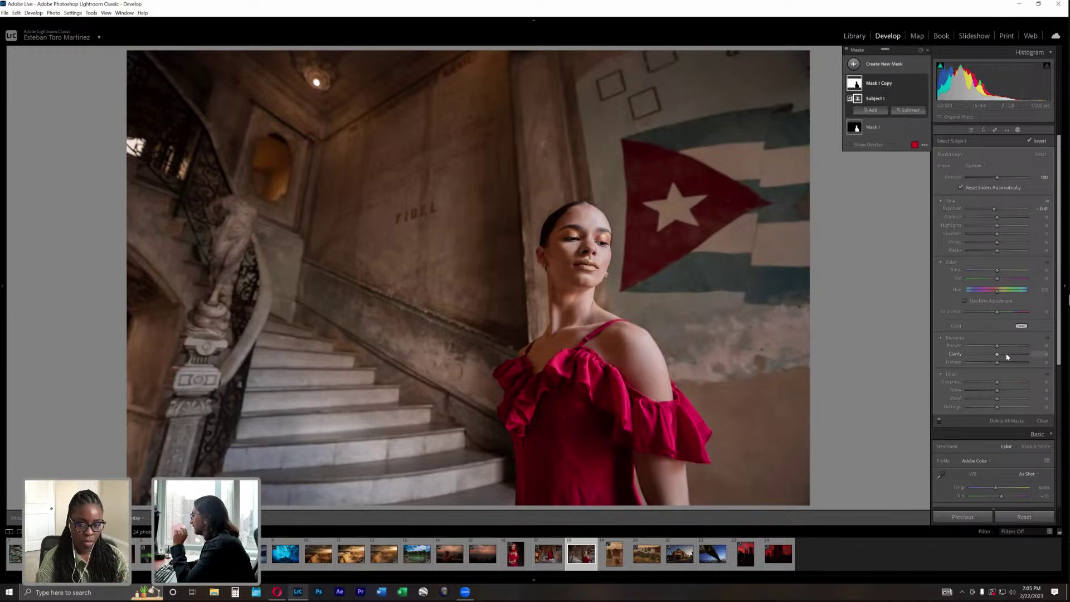
pyautogui.moveTo(1008, 357); pyautogui.dragTo(1005, 356)
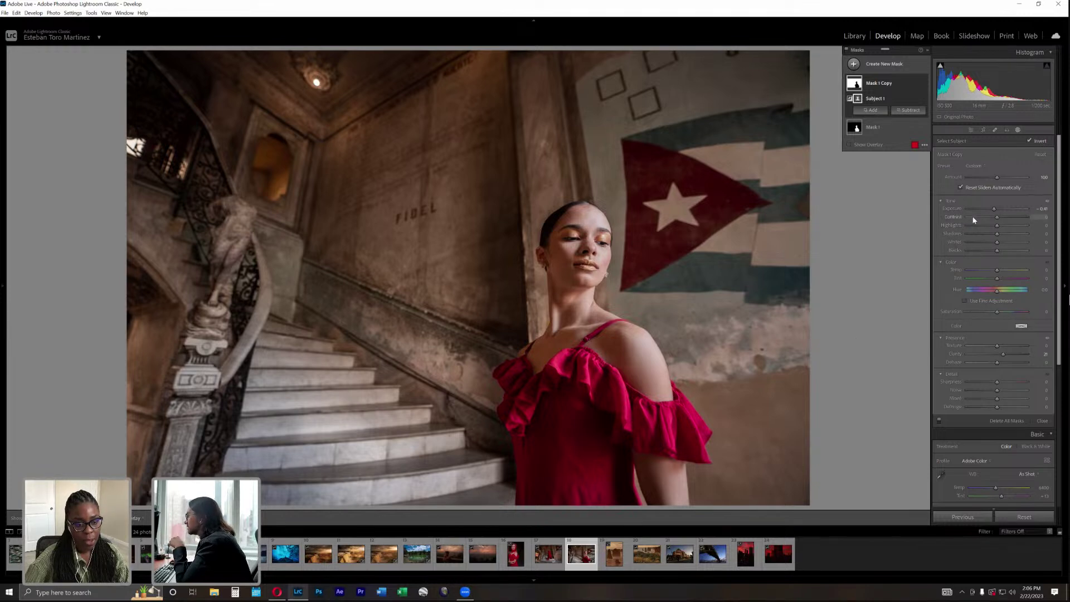
pyautogui.moveTo(997, 217); pyautogui.dragTo(1002, 216)
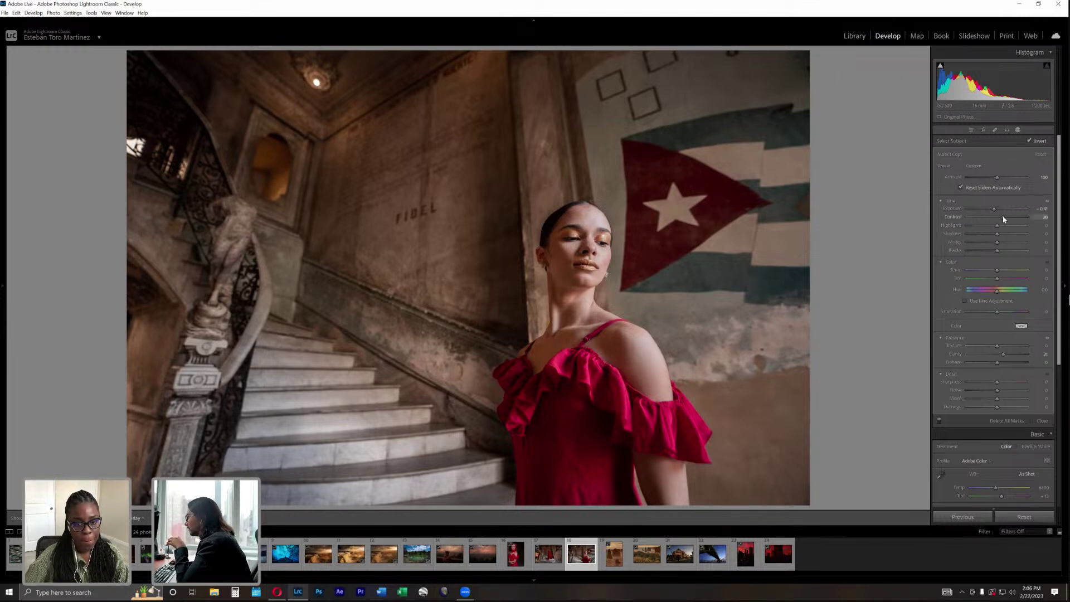
# Brush a new mask over the lower wall beside the woman's arm, below the flag, and set its exposure to about -0.34.
pyautogui.click(1017, 130)
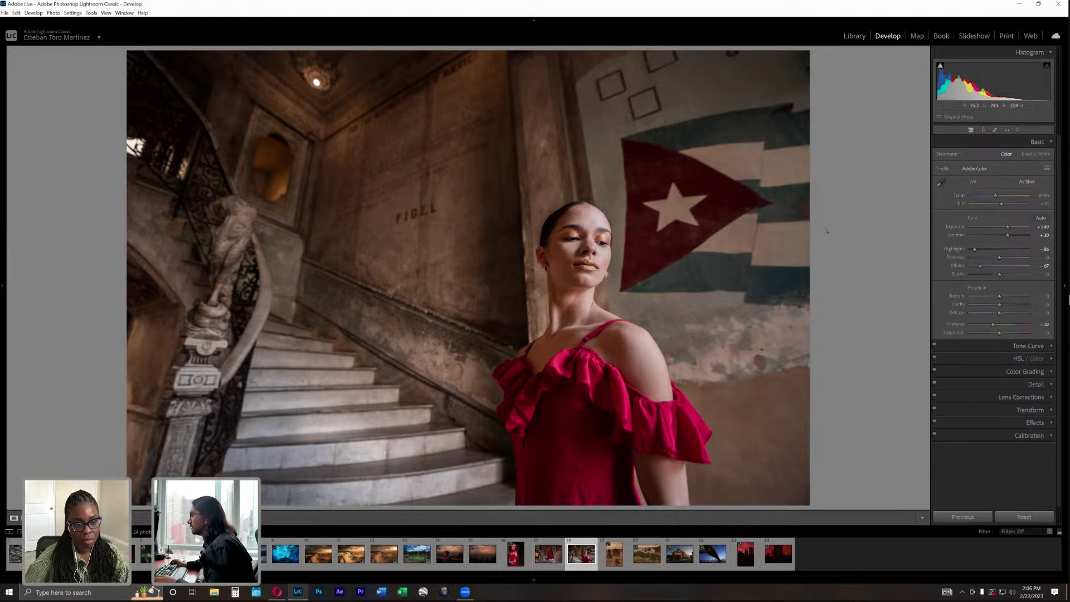
pyautogui.click(1018, 130)
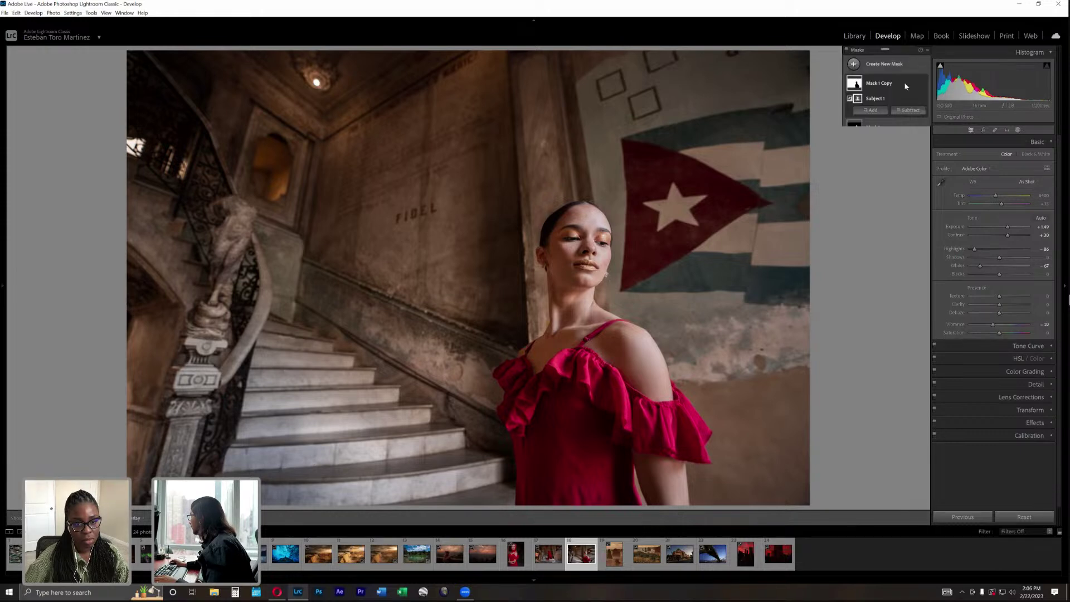
pyautogui.click(885, 66)
pyautogui.click(892, 144)
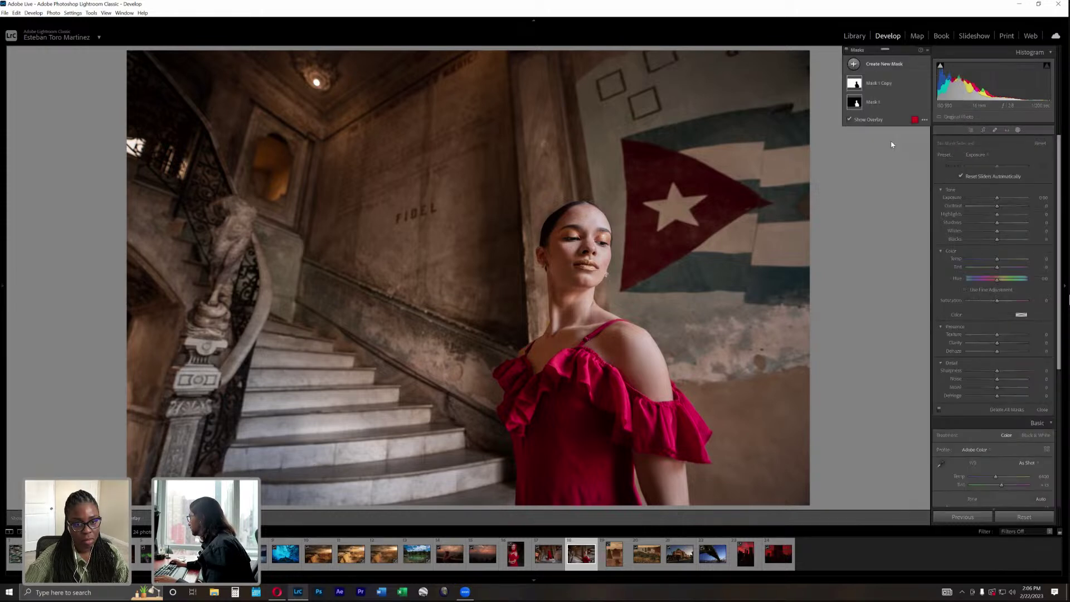
pyautogui.click(989, 263)
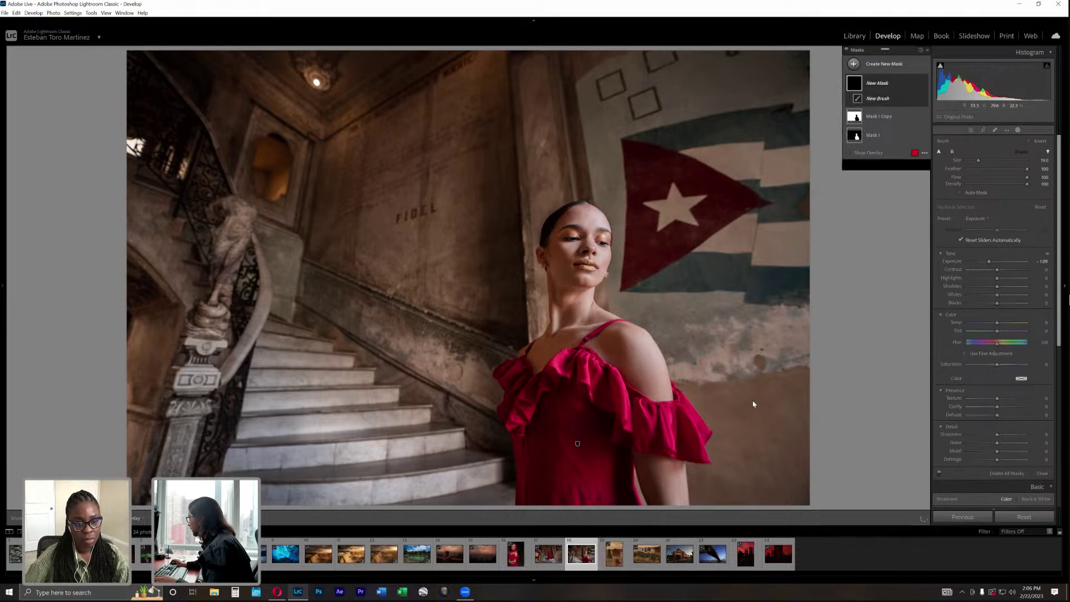
pyautogui.moveTo(752, 400)
pyautogui.mouseDown()
pyautogui.moveTo(773, 449)
pyautogui.moveTo(755, 485)
pyautogui.moveTo(717, 495)
pyautogui.moveTo(723, 480)
pyautogui.mouseUp()
pyautogui.moveTo(740, 426)
pyautogui.mouseDown()
pyautogui.moveTo(712, 399)
pyautogui.moveTo(815, 443)
pyautogui.moveTo(819, 489)
pyautogui.moveTo(837, 474)
pyautogui.mouseUp()
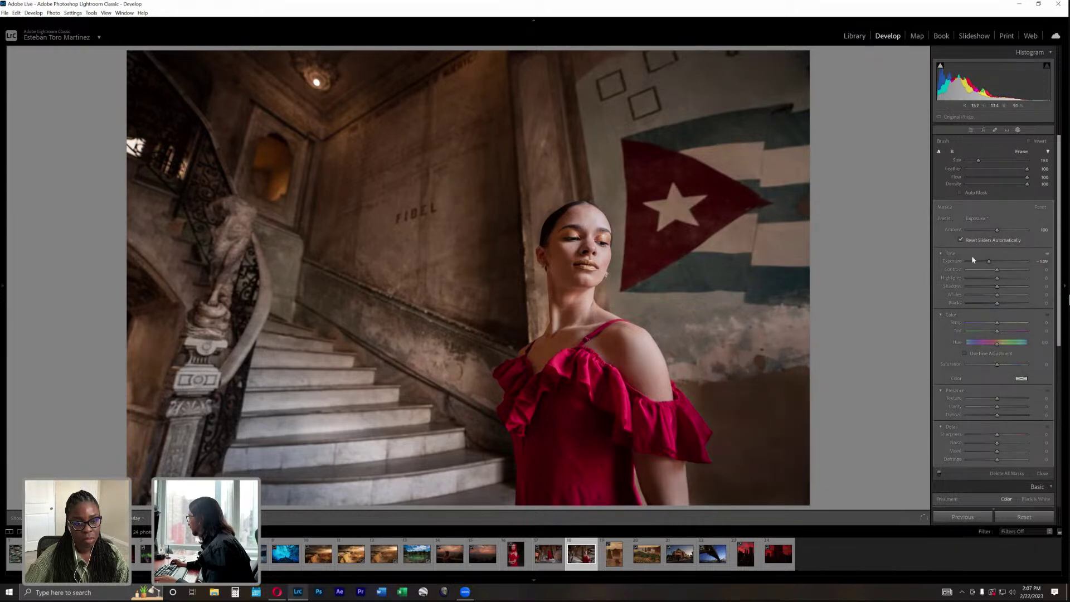
pyautogui.click(995, 262)
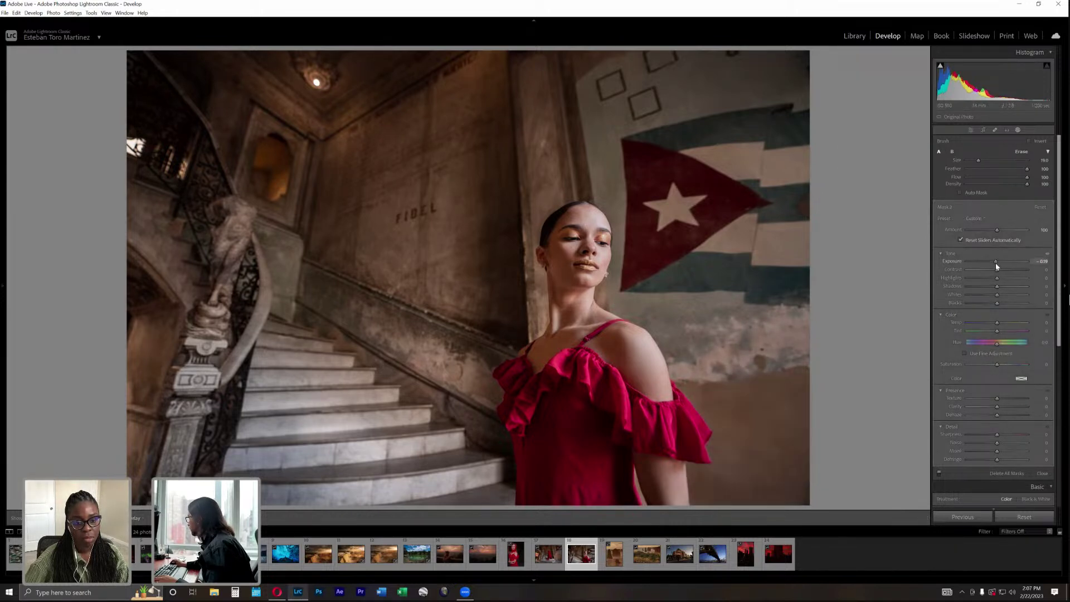
pyautogui.moveTo(996, 262); pyautogui.dragTo(994, 261)
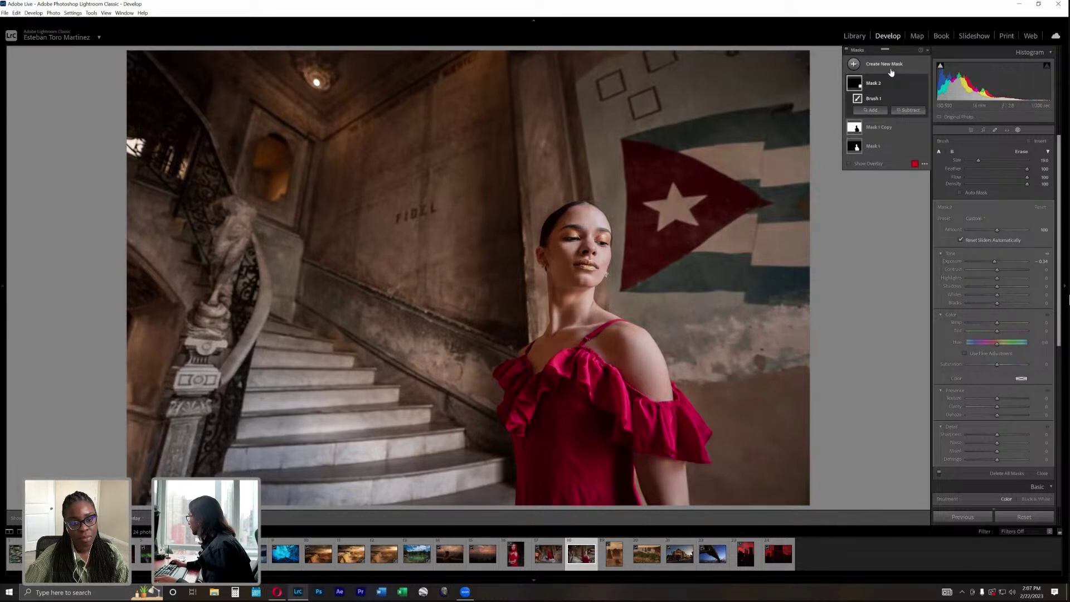
# Brush another new mask with a smaller brush down the statue and its pedestal, and set its exposure to about 0.36.
pyautogui.click(896, 138)
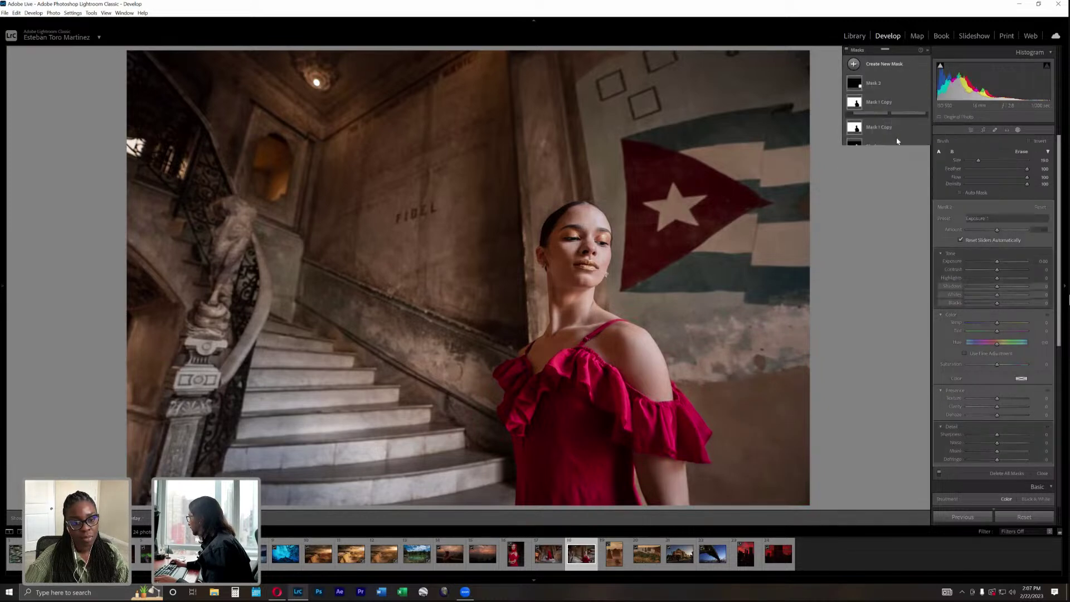
pyautogui.press('k')
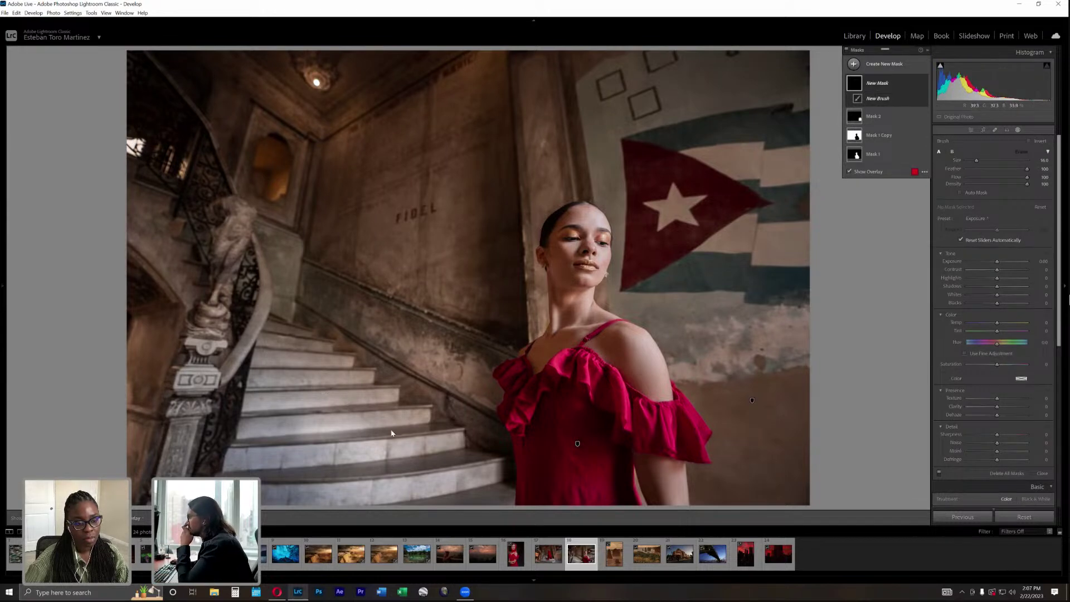
pyautogui.scroll(-3, 397, 426)
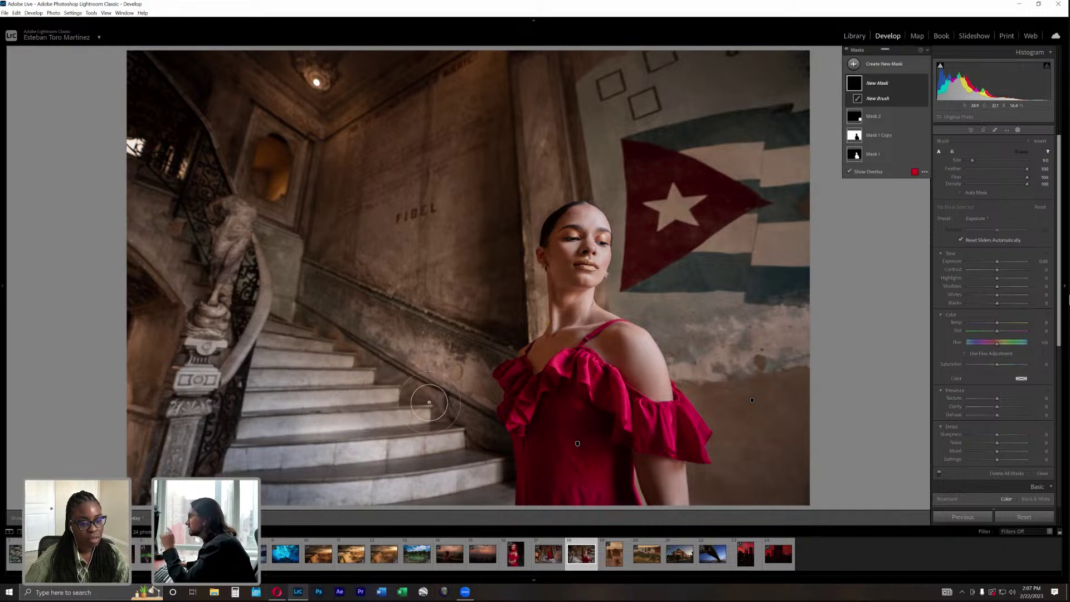
pyautogui.click(1005, 261)
pyautogui.scroll(-2, 230, 219)
pyautogui.moveTo(229, 219)
pyautogui.mouseDown()
pyautogui.moveTo(172, 467)
pyautogui.moveTo(196, 470)
pyautogui.mouseUp()
pyautogui.moveTo(1003, 262); pyautogui.dragTo(999, 261)
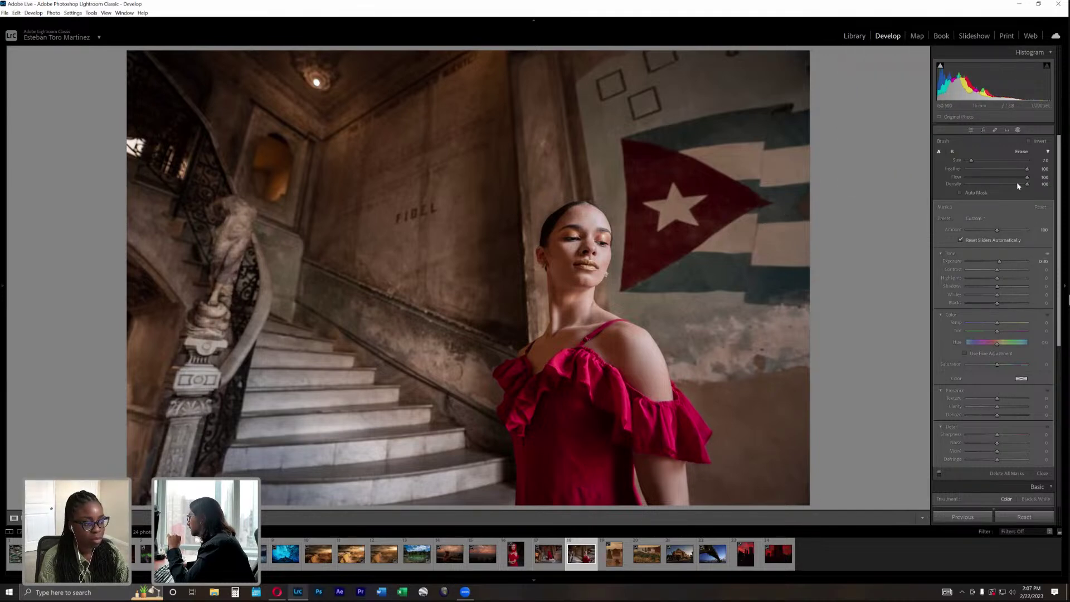
# Leave masking and set the whole photo's contrast to about +48 and highlights to -100.
pyautogui.hotkey('shift', 'w')
pyautogui.moveTo(1010, 236); pyautogui.dragTo(1013, 238)
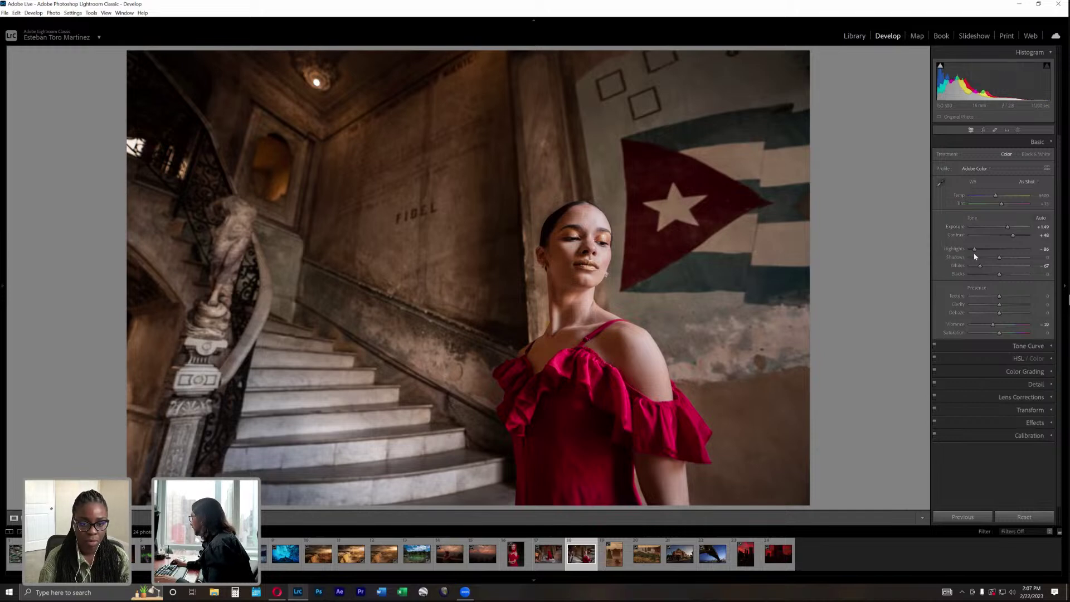
pyautogui.moveTo(974, 249); pyautogui.dragTo(970, 252)
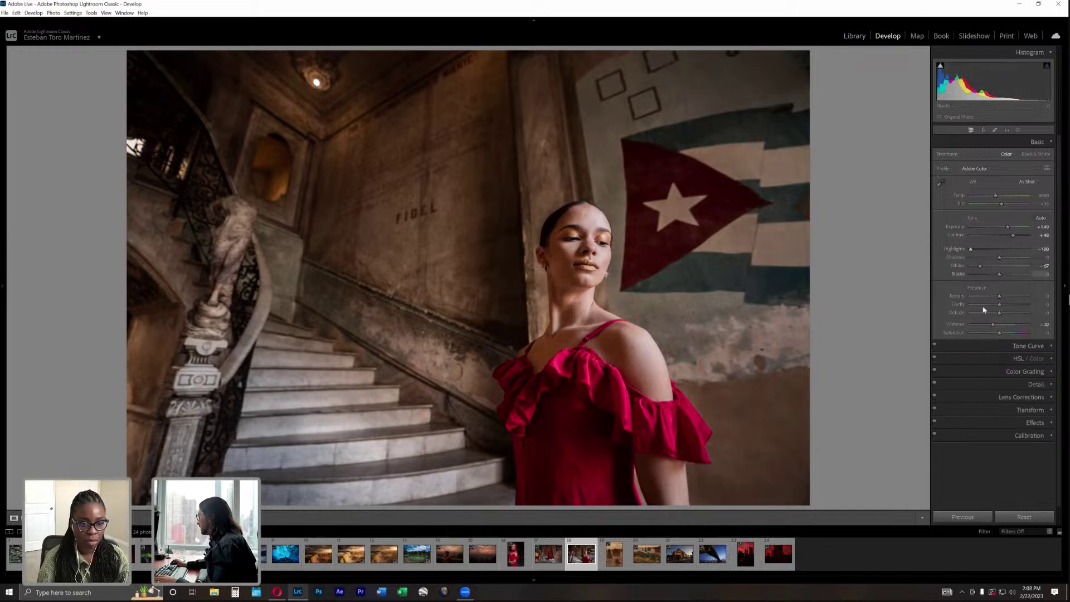
# Try an almost fully desaturated version of the whole photo, then reset its saturation.
pyautogui.moveTo(988, 337); pyautogui.dragTo(954, 336)
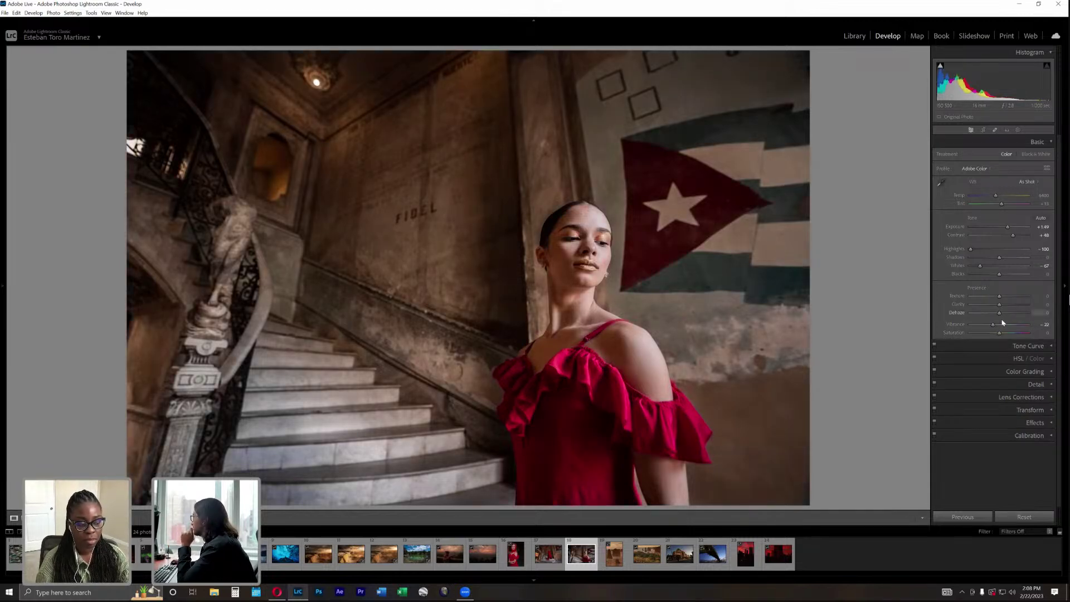
pyautogui.moveTo(999, 333); pyautogui.dragTo(965, 338)
pyautogui.click(963, 336)
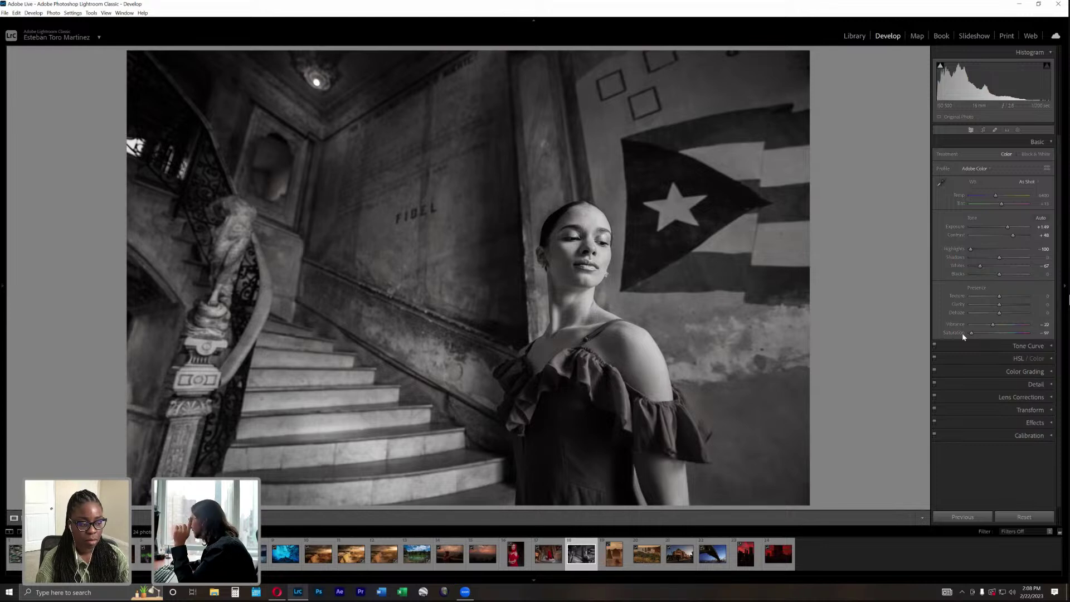
pyautogui.doubleClick(962, 335)
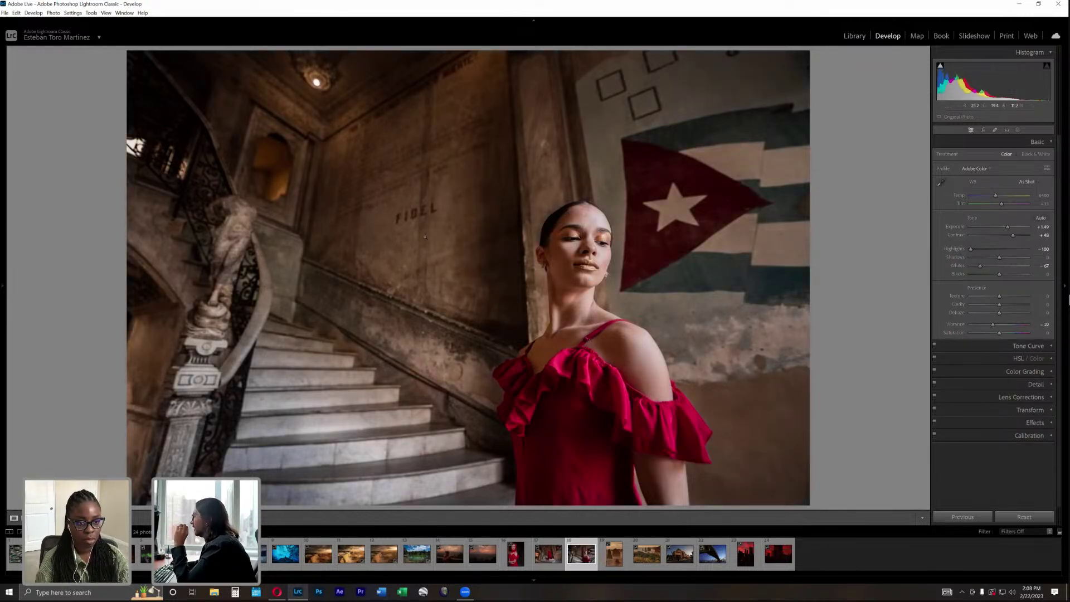
# Return to the photo grid and open the portrait of the child holding a green fern for developing.
pyautogui.click(853, 35)
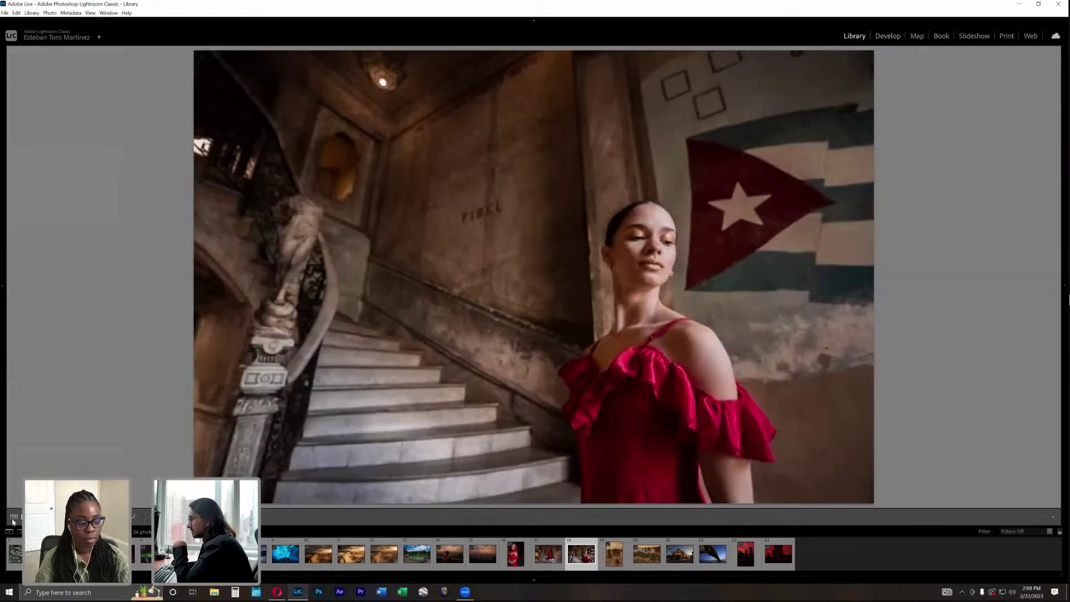
pyautogui.press('g')
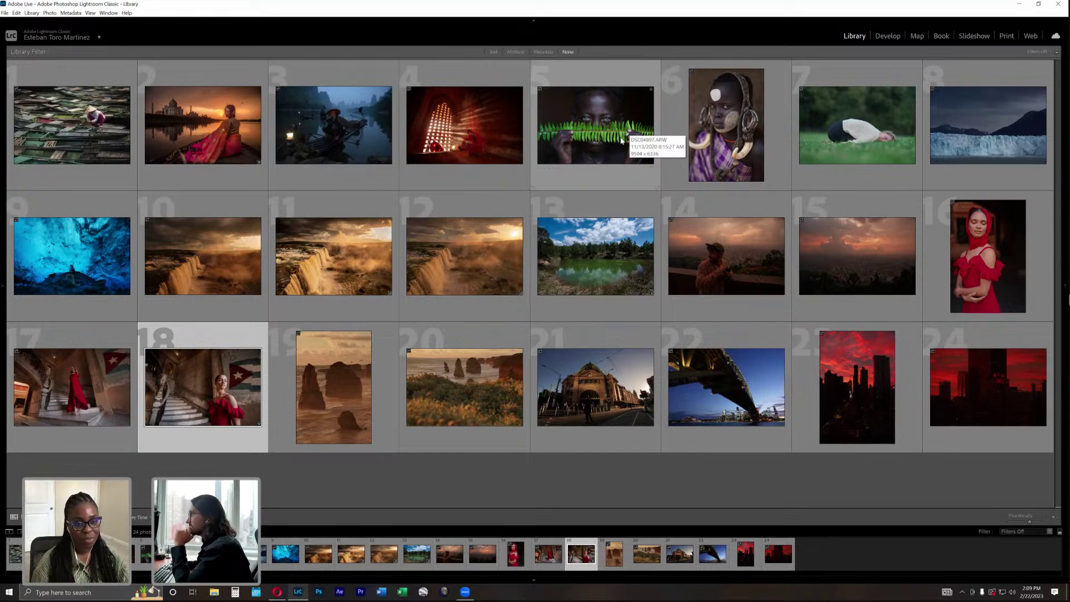
pyautogui.doubleClick(594, 97)
pyautogui.click(887, 36)
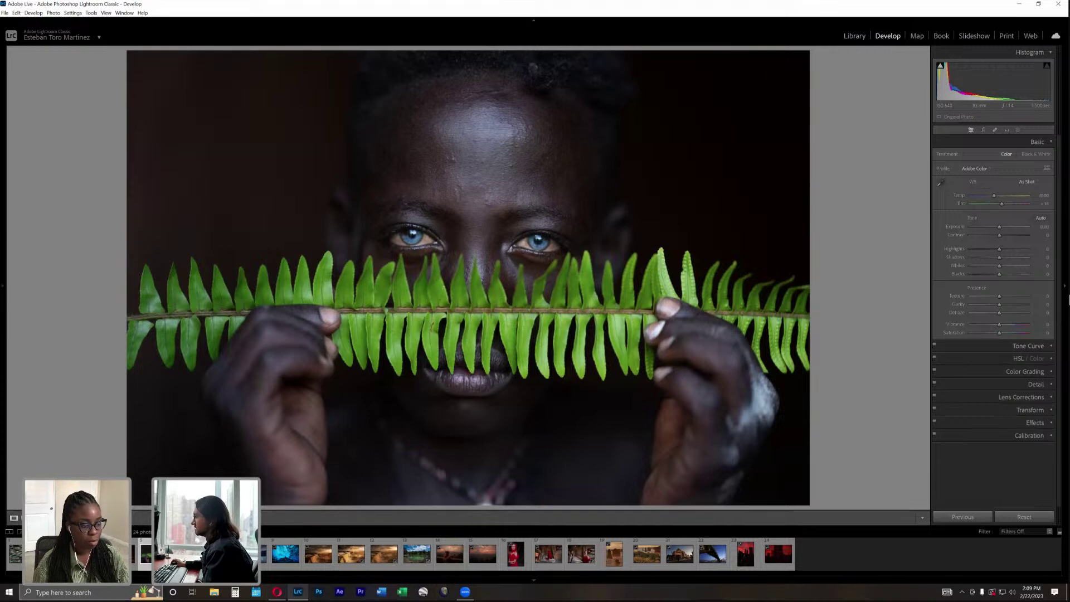
# Compare the fern portrait with the neighbouring photo and examine the portrait's dark background at 100% zoom.
pyautogui.press('Right')
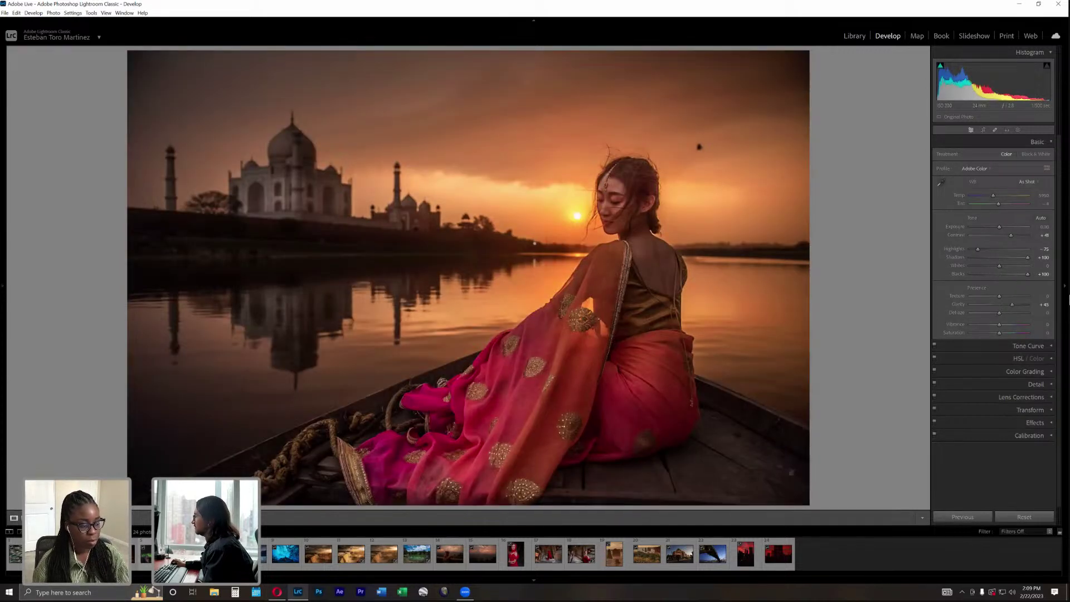
pyautogui.press('Left')
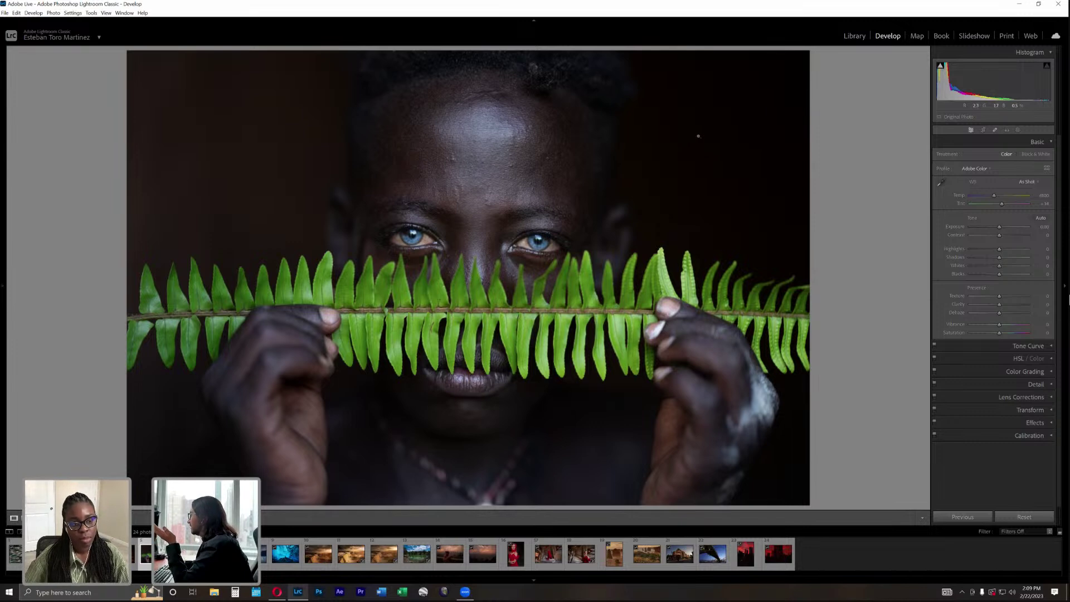
pyautogui.click(310, 121)
pyautogui.click(440, 103)
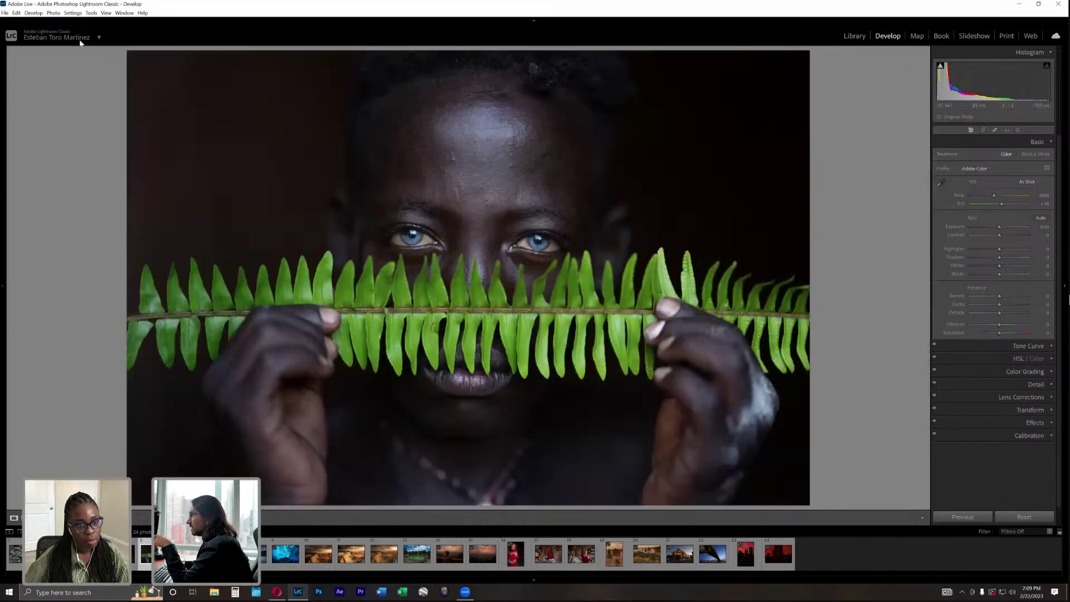
pyautogui.moveTo(0, 108)
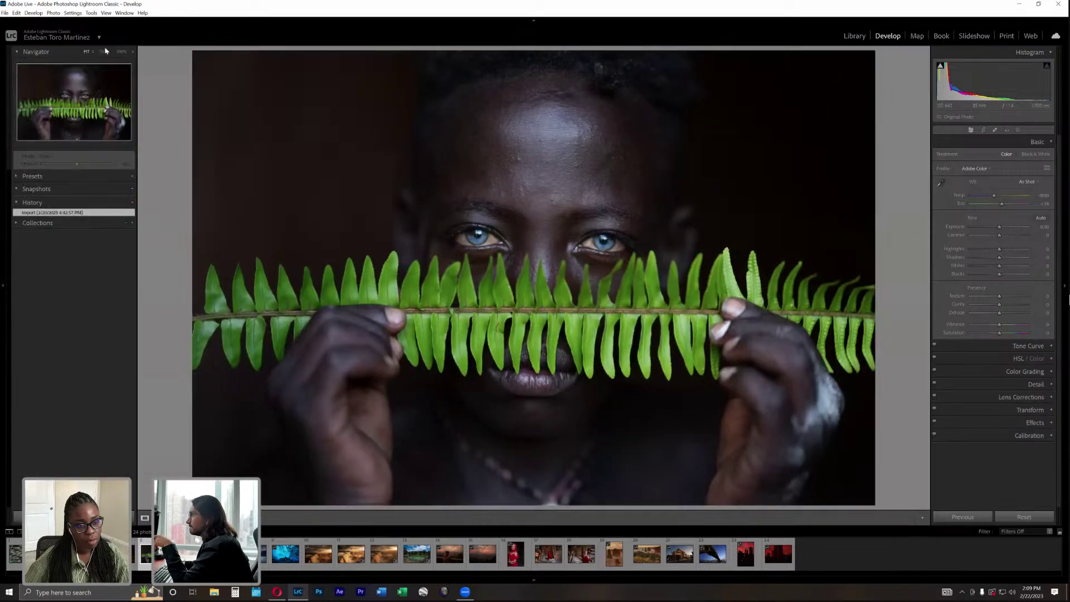
pyautogui.click(564, 168)
pyautogui.moveTo(564, 168); pyautogui.dragTo(720, 201)
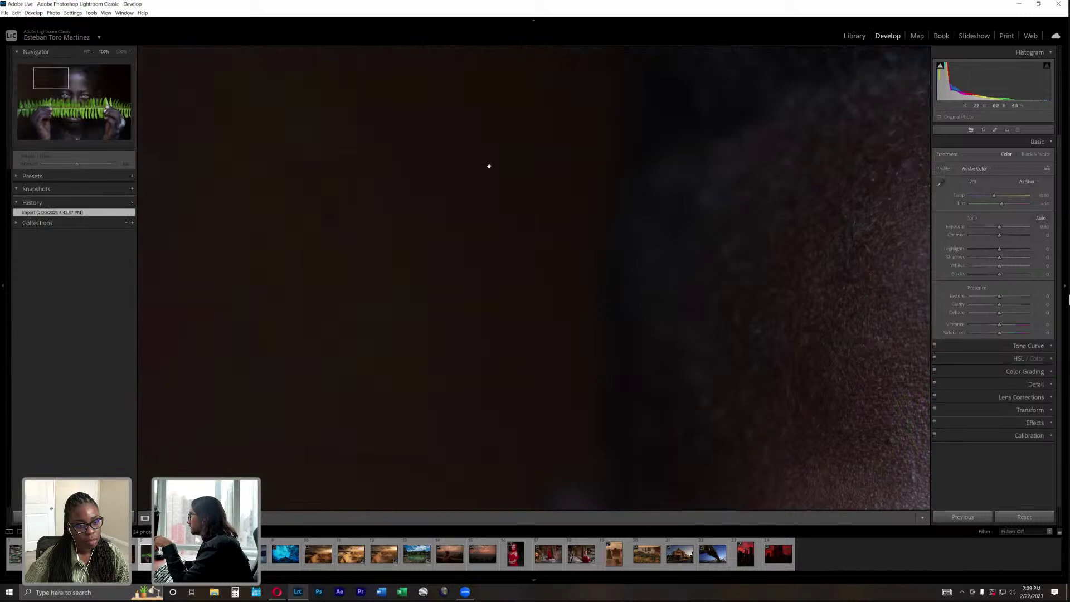
pyautogui.click(567, 196)
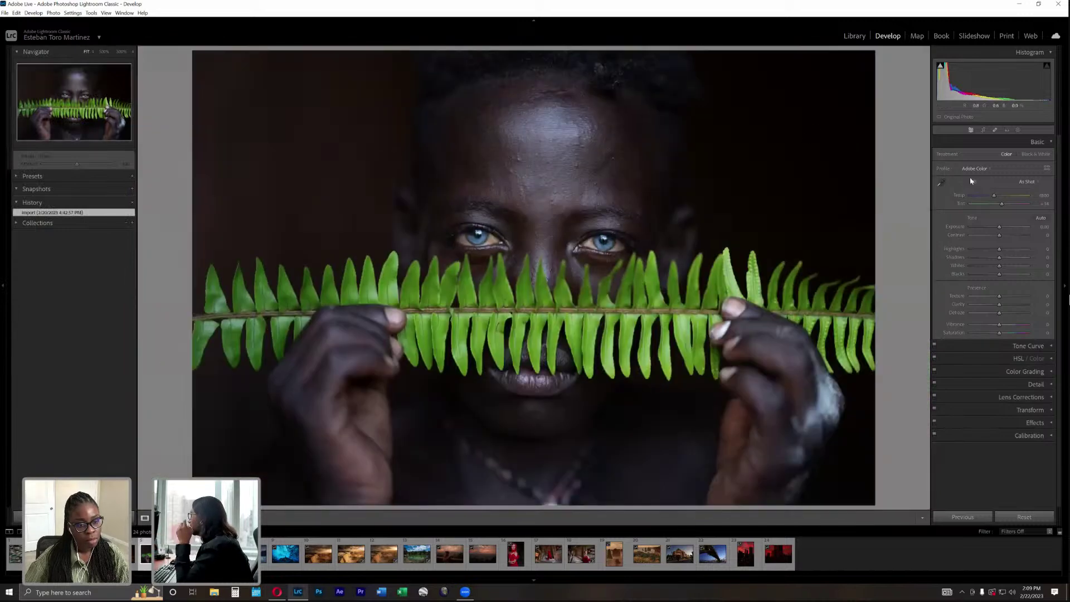
# Slightly raise the overall contrast of the fern portrait and collapse the navigation and history area to enlarge the image.
pyautogui.click(1008, 236)
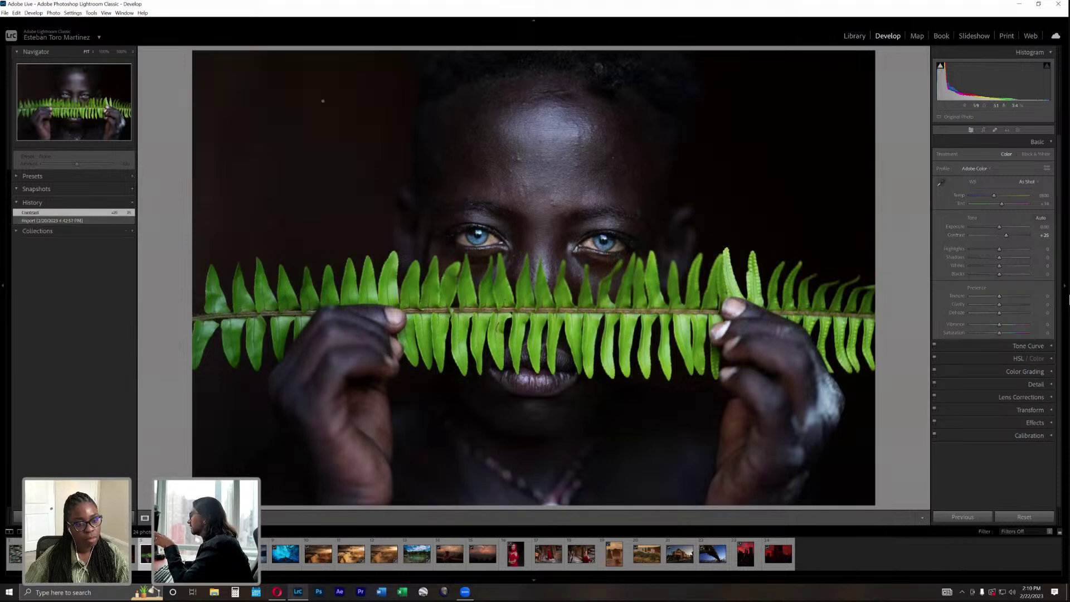
pyautogui.click(2, 194)
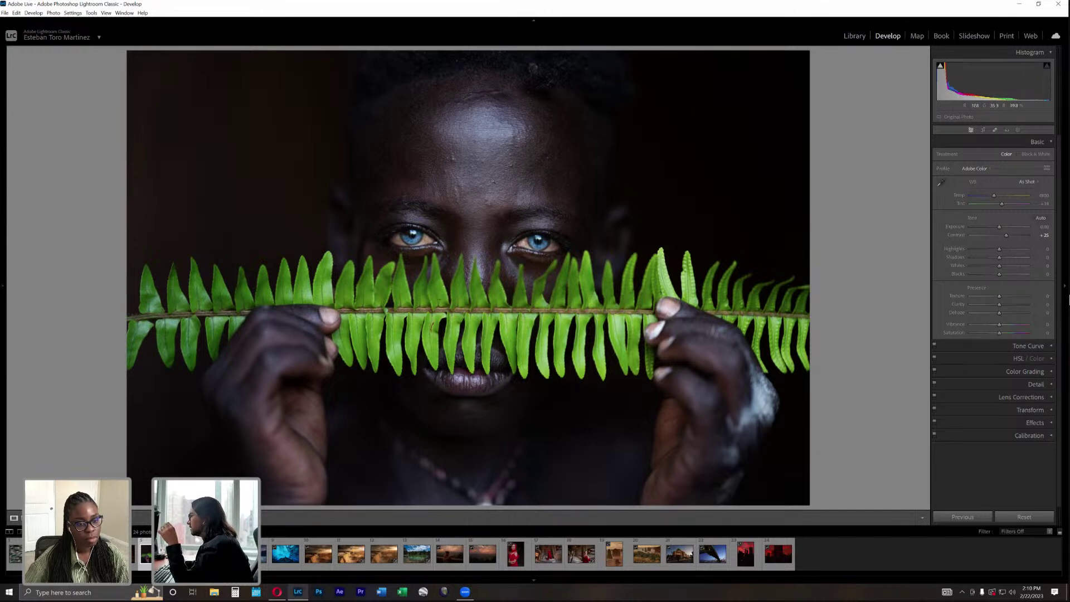
# Create a brush mask with exposure raised to 1.17 and paint it over both hands and wrists.
pyautogui.click(1018, 130)
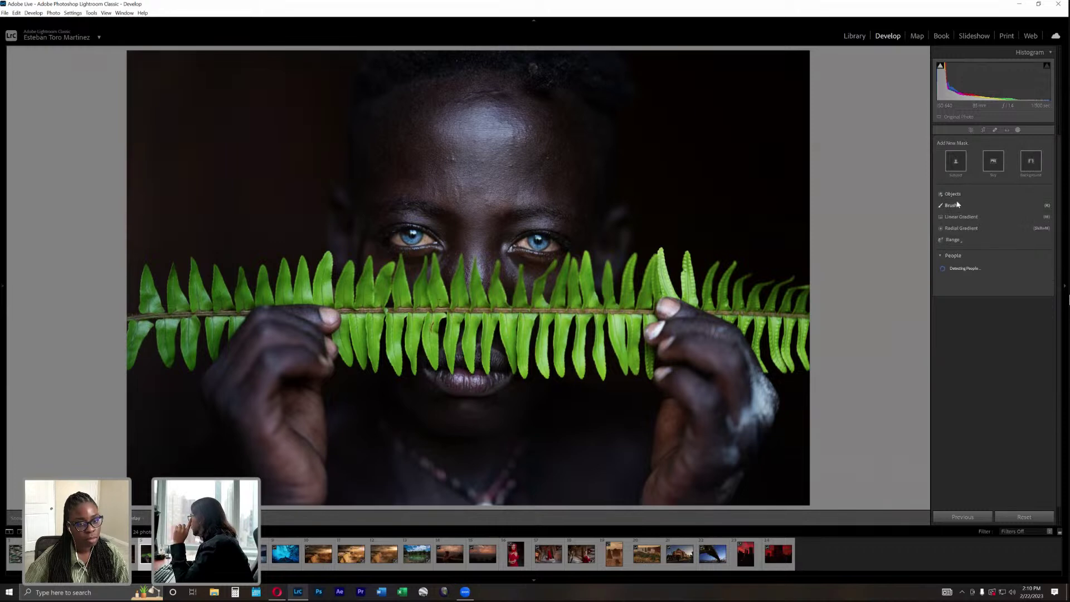
pyautogui.click(951, 205)
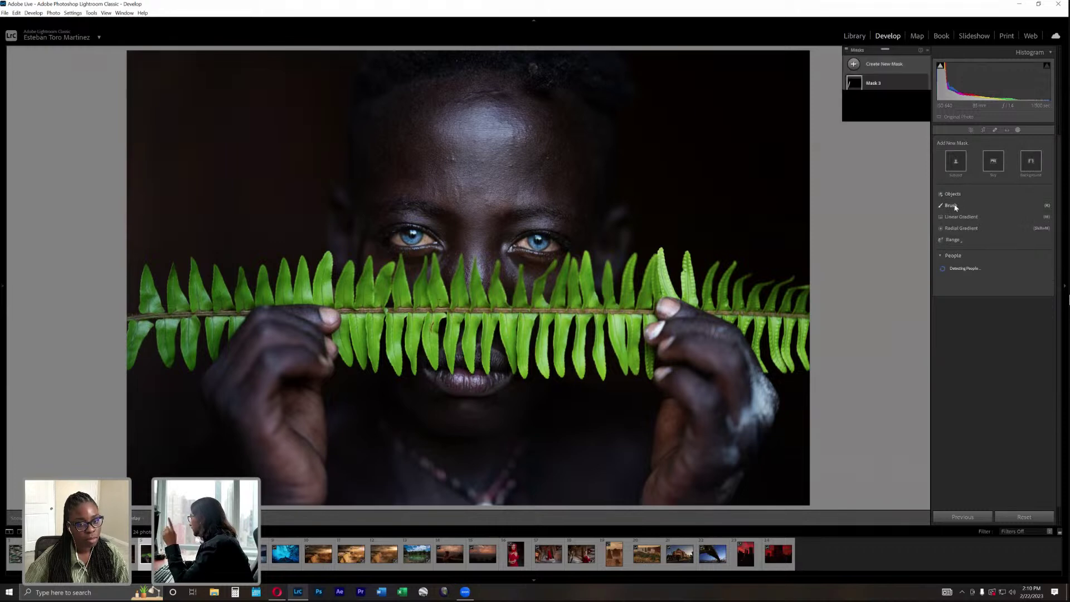
pyautogui.click(887, 64)
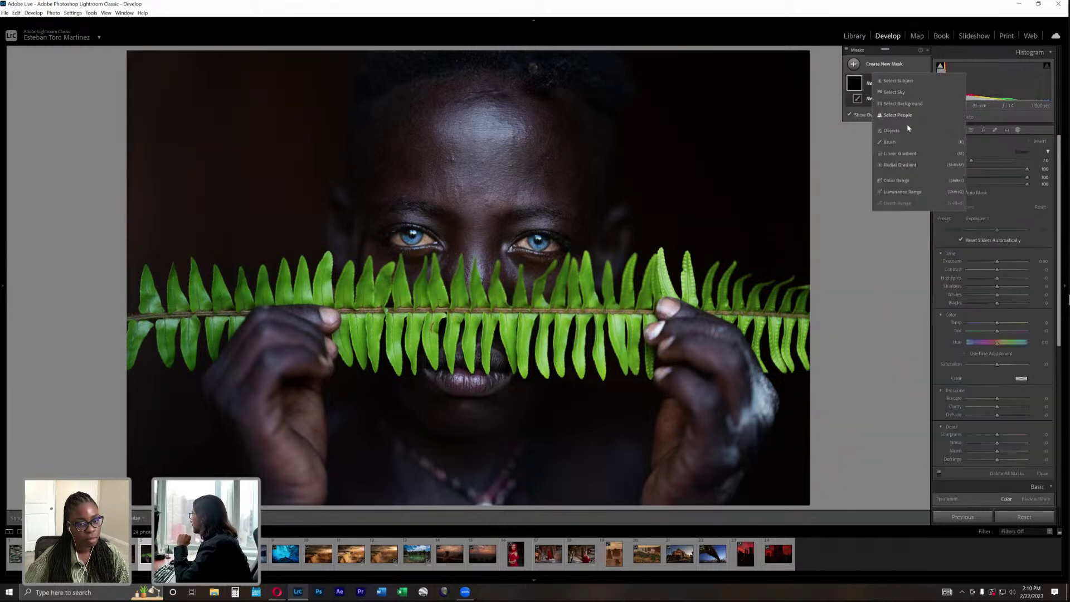
pyautogui.click(1006, 261)
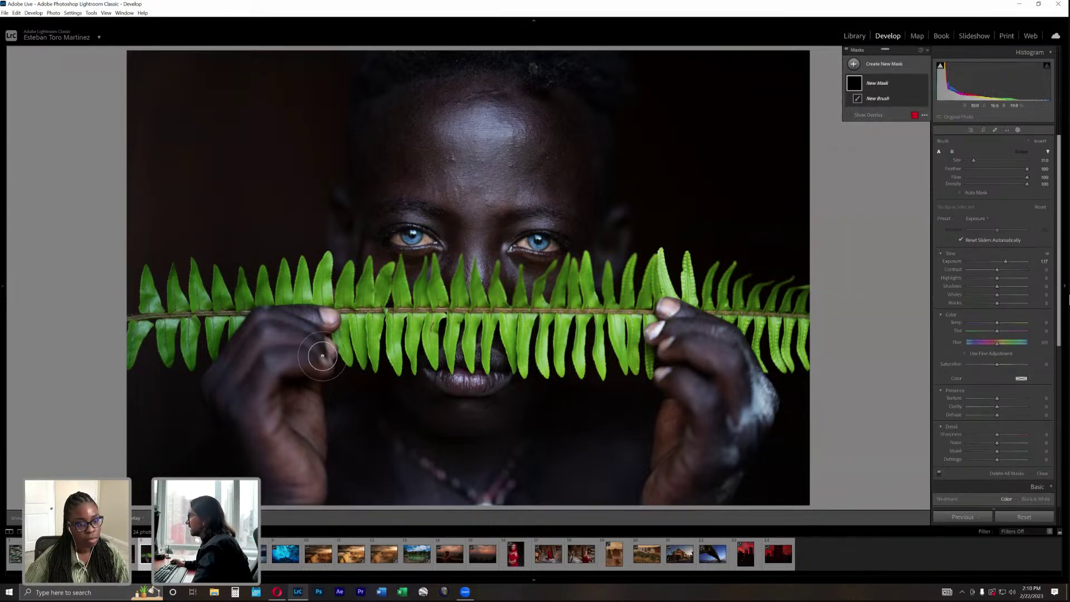
pyautogui.click(276, 344)
pyautogui.moveTo(276, 344)
pyautogui.mouseDown()
pyautogui.moveTo(248, 390)
pyautogui.moveTo(262, 451)
pyautogui.moveTo(292, 490)
pyautogui.mouseUp()
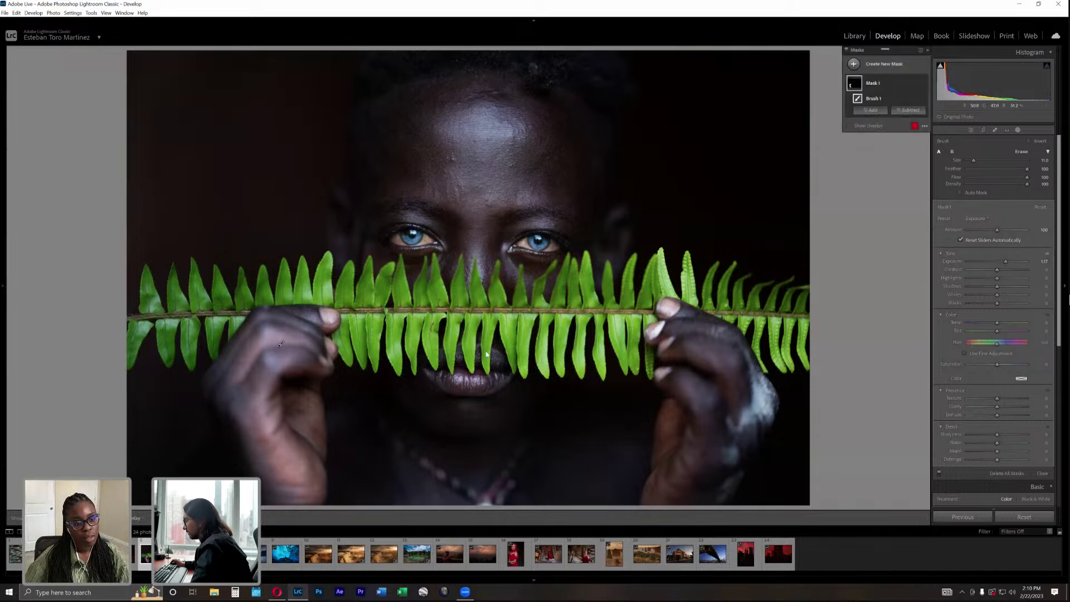
pyautogui.moveTo(711, 355); pyautogui.dragTo(735, 422)
pyautogui.moveTo(735, 422)
pyautogui.mouseDown()
pyautogui.moveTo(717, 473)
pyautogui.moveTo(683, 493)
pyautogui.moveTo(706, 490)
pyautogui.mouseUp()
# Lower the hands mask's exposure to 0.68 and raise its contrast to about 13.
pyautogui.moveTo(1005, 261); pyautogui.dragTo(1003, 263)
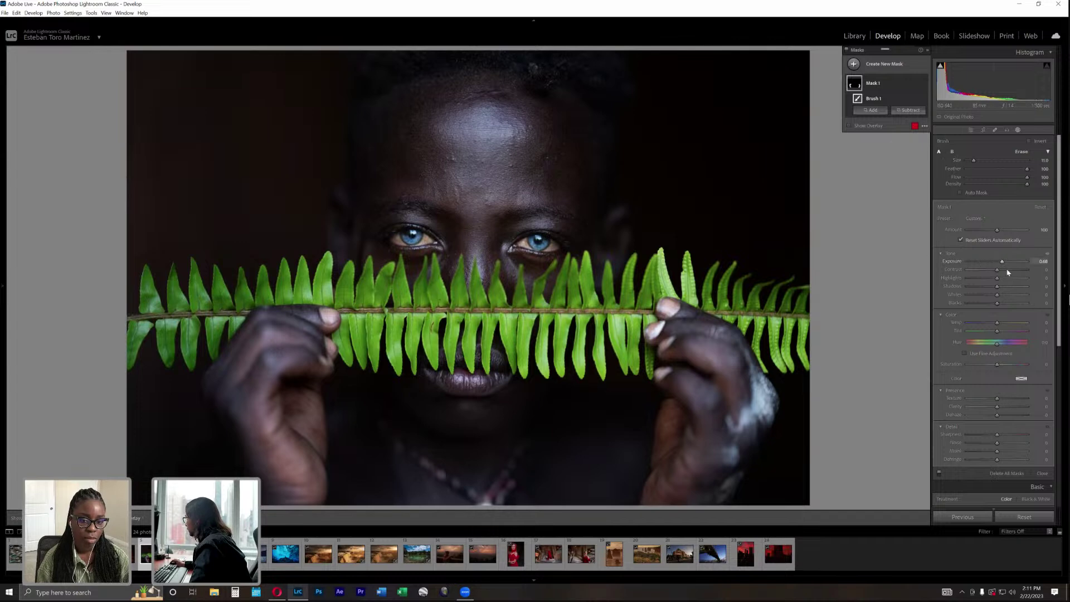
pyautogui.moveTo(1002, 273); pyautogui.dragTo(1006, 273)
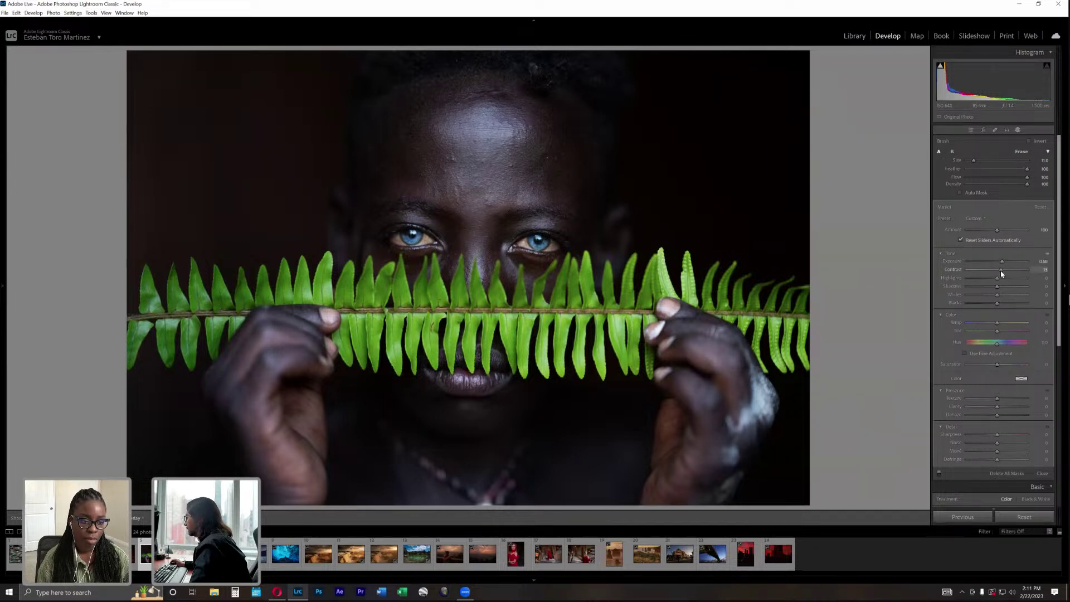
# Create a second brush mask with exposure 0.68 and paint it over the centre of the forehead.
pyautogui.click(897, 66)
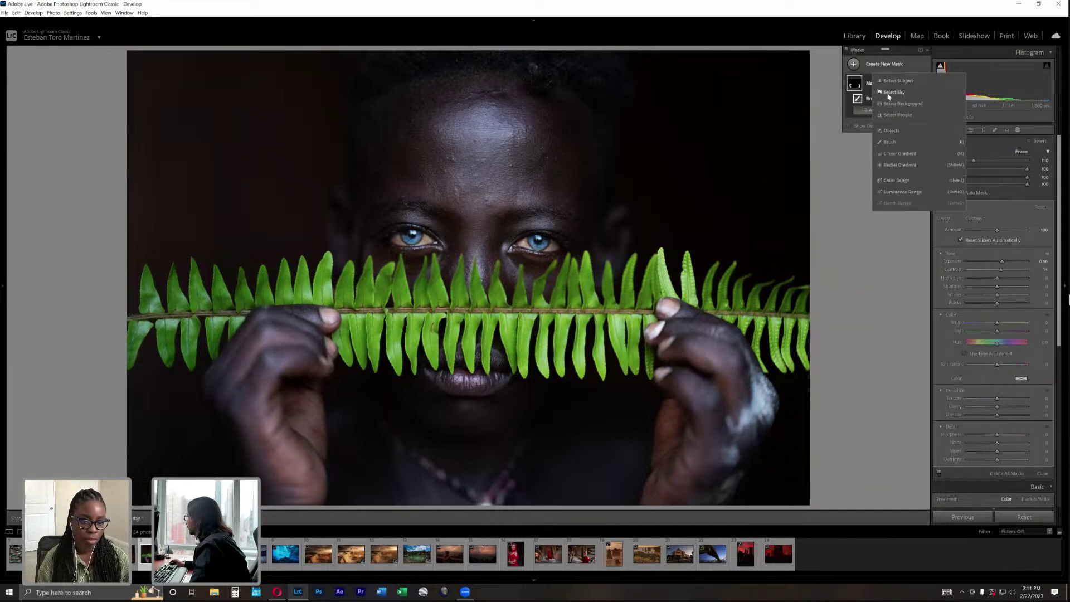
pyautogui.click(901, 142)
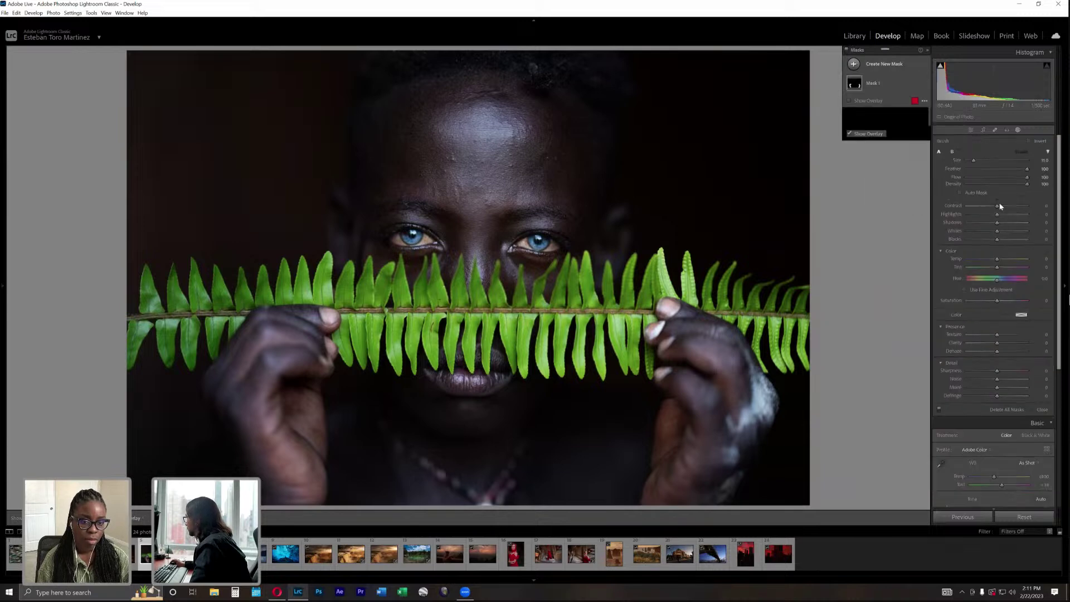
pyautogui.click(1002, 260)
pyautogui.moveTo(466, 146)
pyautogui.mouseDown()
pyautogui.moveTo(485, 166)
pyautogui.moveTo(467, 199)
pyautogui.moveTo(446, 186)
pyautogui.mouseUp()
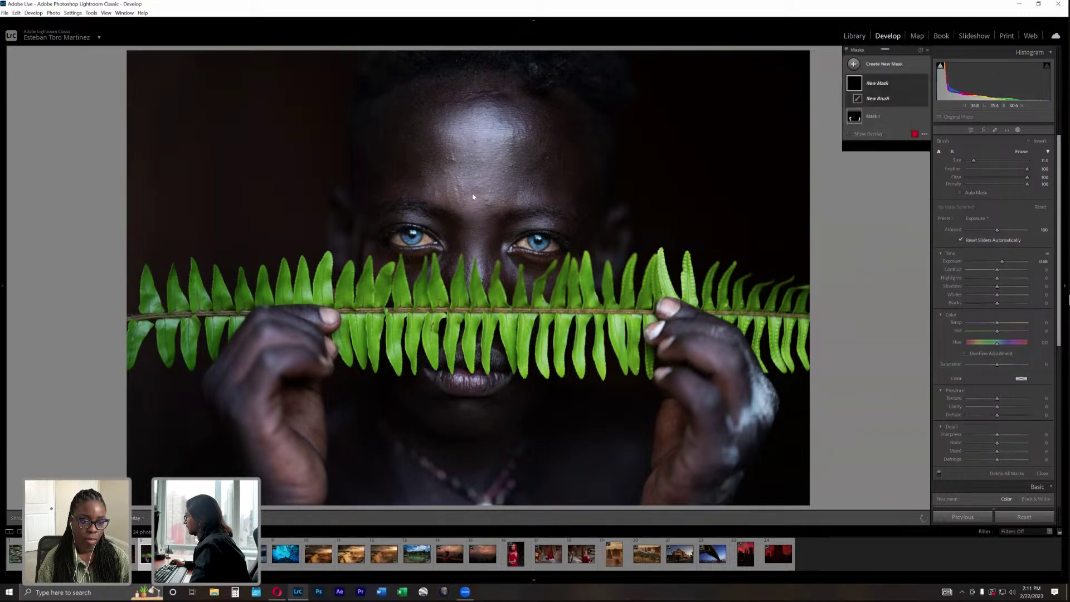
pyautogui.moveTo(477, 249); pyautogui.dragTo(405, 245)
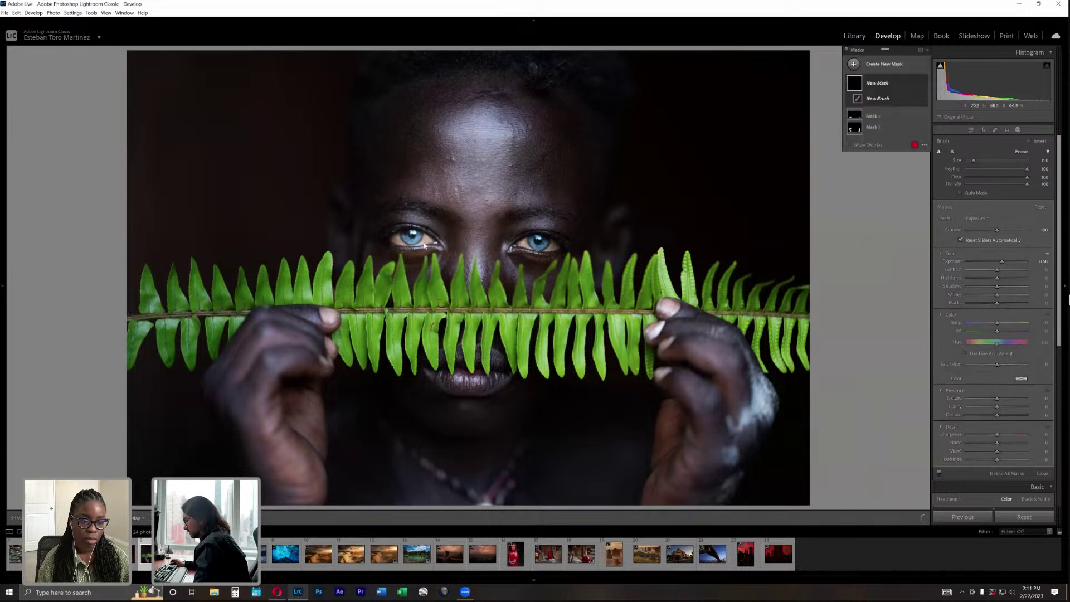
pyautogui.hotkey('ctrl', 'z')
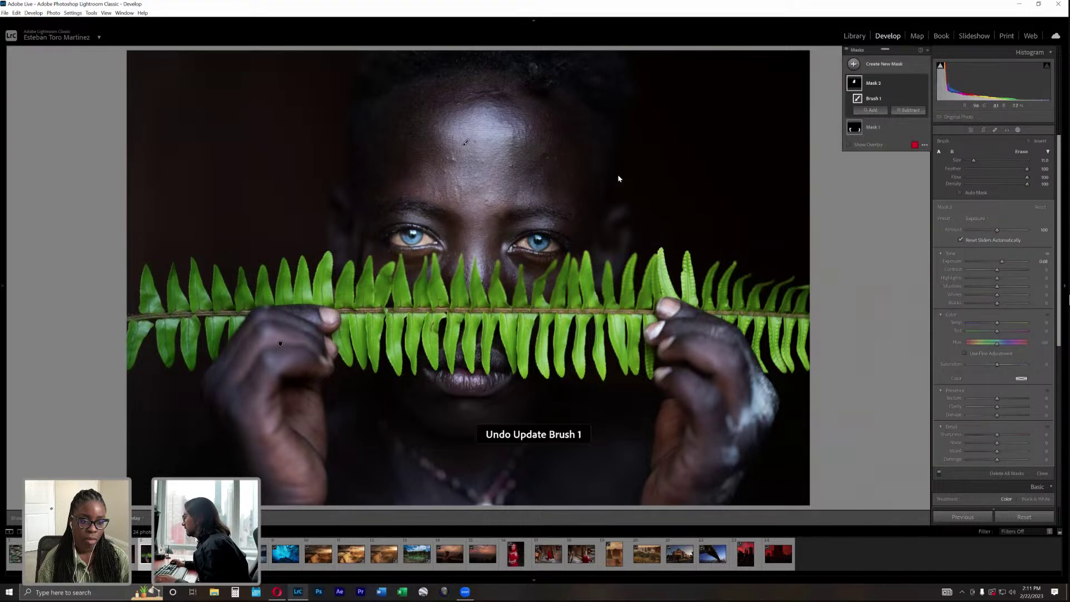
pyautogui.hotkey('ctrl', 'z')
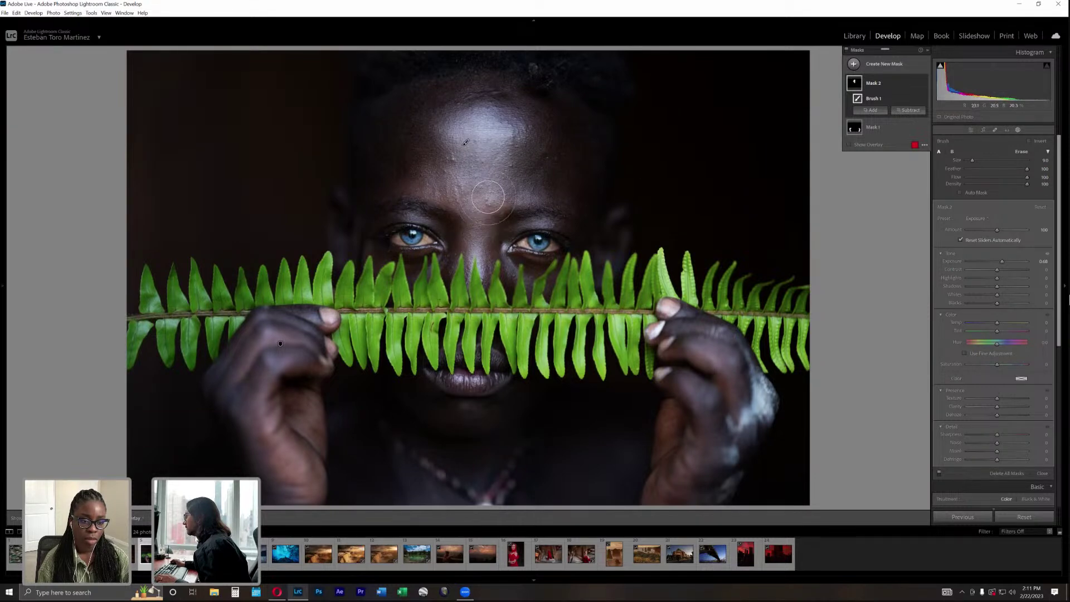
# Reduce the brush size to 9.0 and extend the face mask over the forehead, lips and chin.
pyautogui.press('[')
pyautogui.press('h')
pyautogui.moveTo(517, 129)
pyautogui.mouseDown()
pyautogui.moveTo(448, 131)
pyautogui.moveTo(428, 156)
pyautogui.mouseUp()
pyautogui.moveTo(463, 384)
pyautogui.mouseDown()
pyautogui.moveTo(454, 390)
pyautogui.moveTo(471, 390)
pyautogui.moveTo(463, 383)
pyautogui.mouseUp()
pyautogui.moveTo(465, 382); pyautogui.dragTo(467, 356)
pyautogui.moveTo(466, 409); pyautogui.dragTo(466, 411)
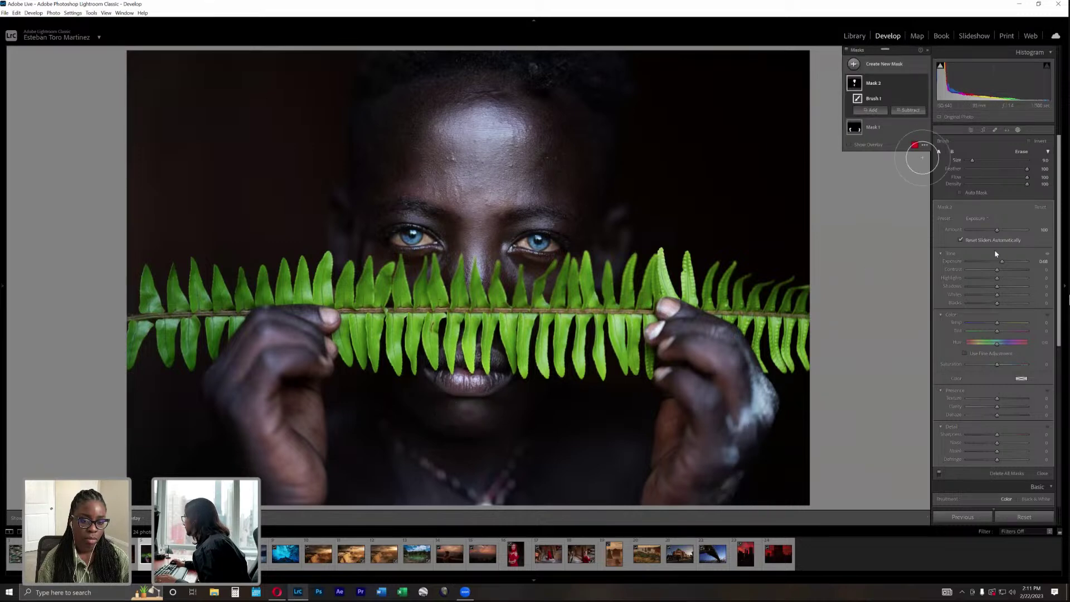
# Reset the face mask's exposure to 0 and leave masking.
pyautogui.moveTo(1003, 263); pyautogui.dragTo(1002, 266)
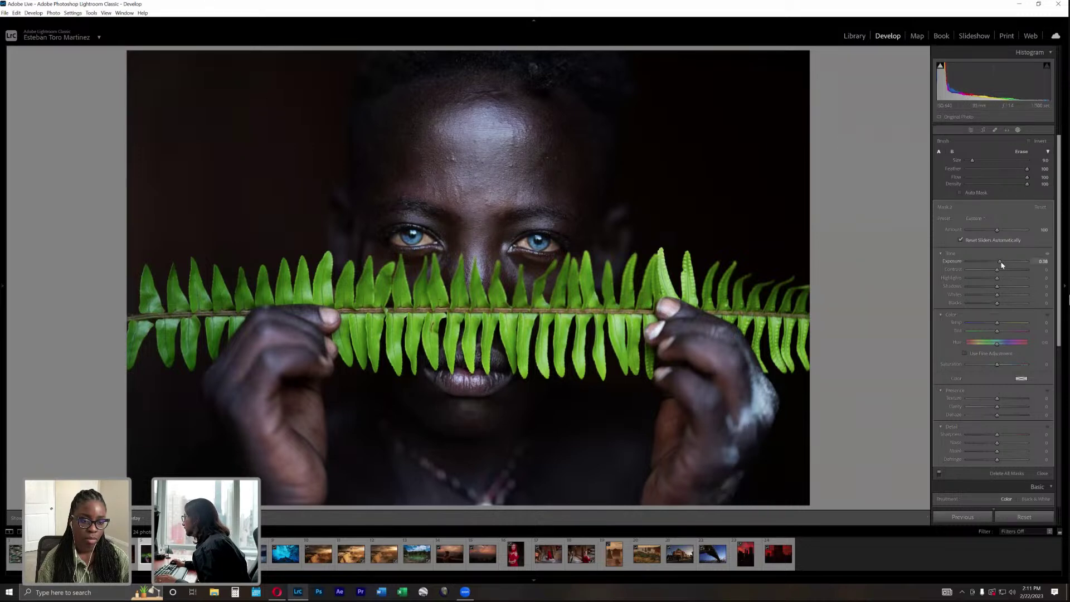
pyautogui.doubleClick(1002, 265)
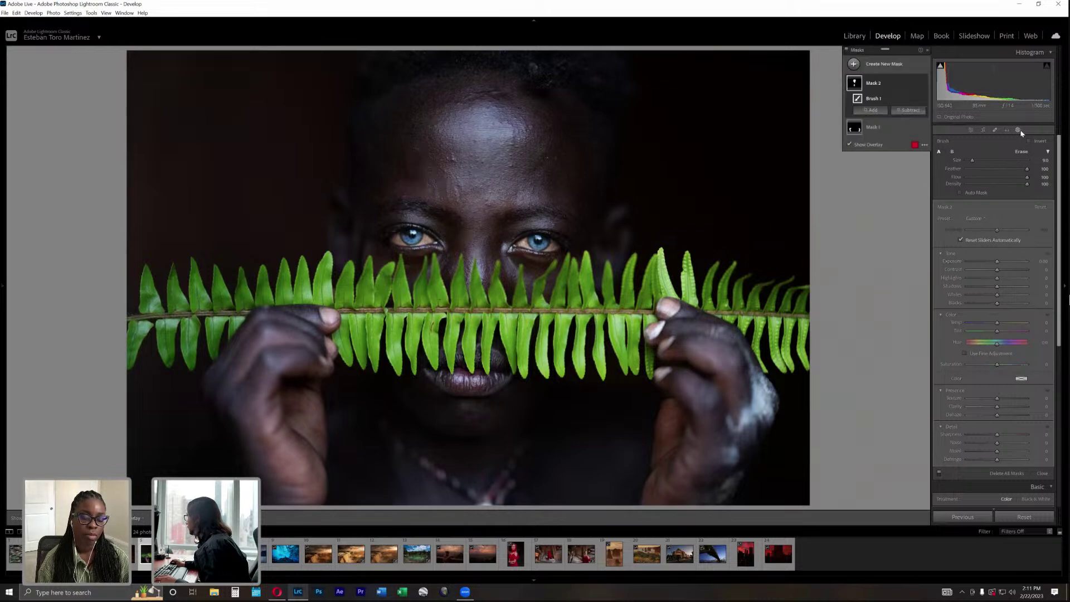
pyautogui.press('o')
pyautogui.click(1020, 131)
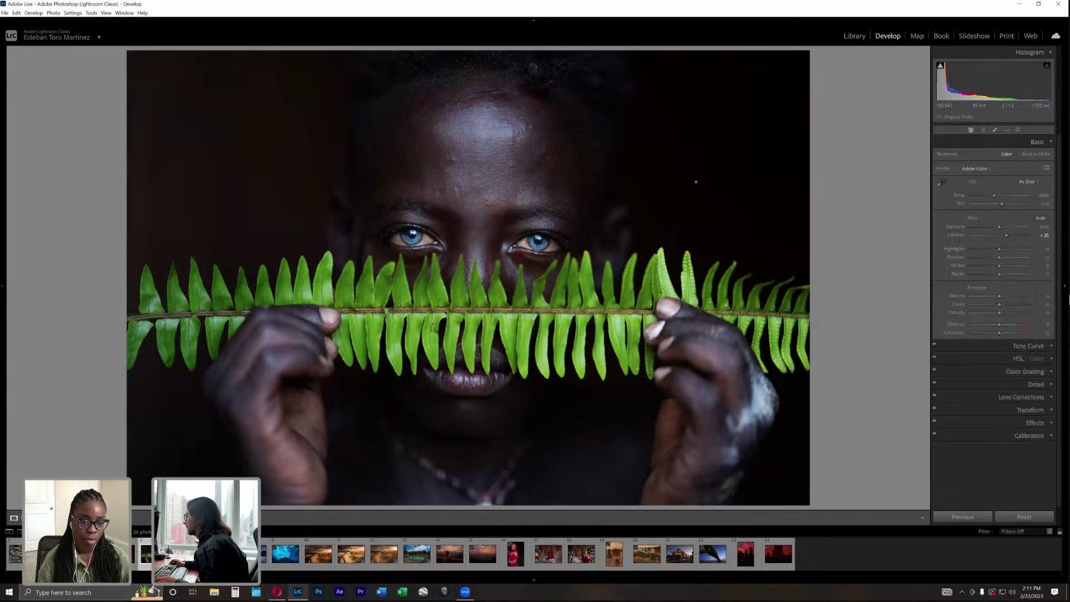
# Create a new brush mask, paint the iris on the photo's right side with brush size 4.0, and set its exposure to 0.43.
pyautogui.press('z')
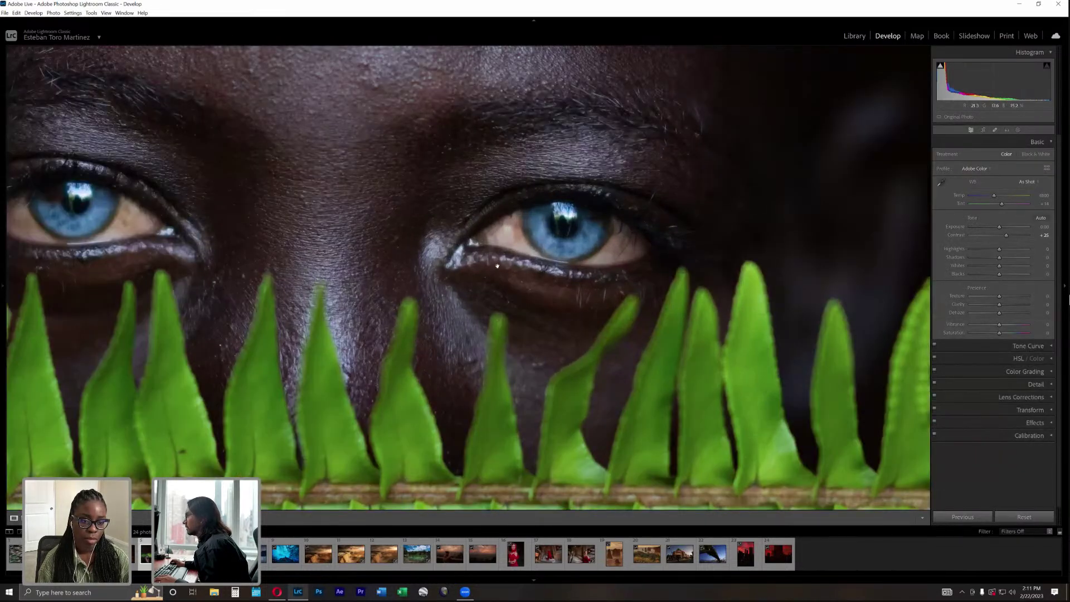
pyautogui.click(1018, 130)
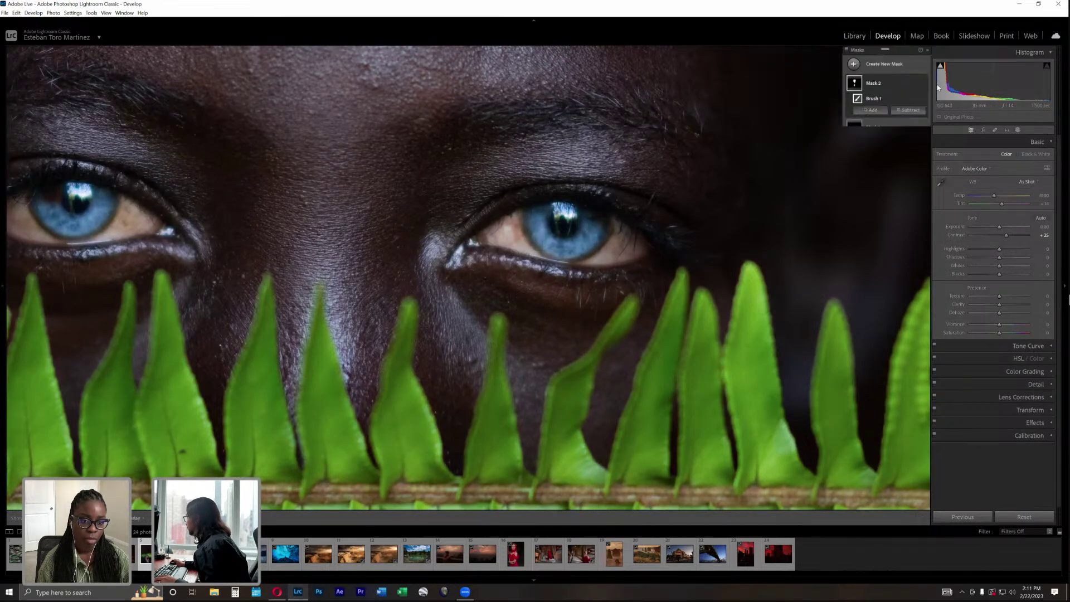
pyautogui.click(883, 64)
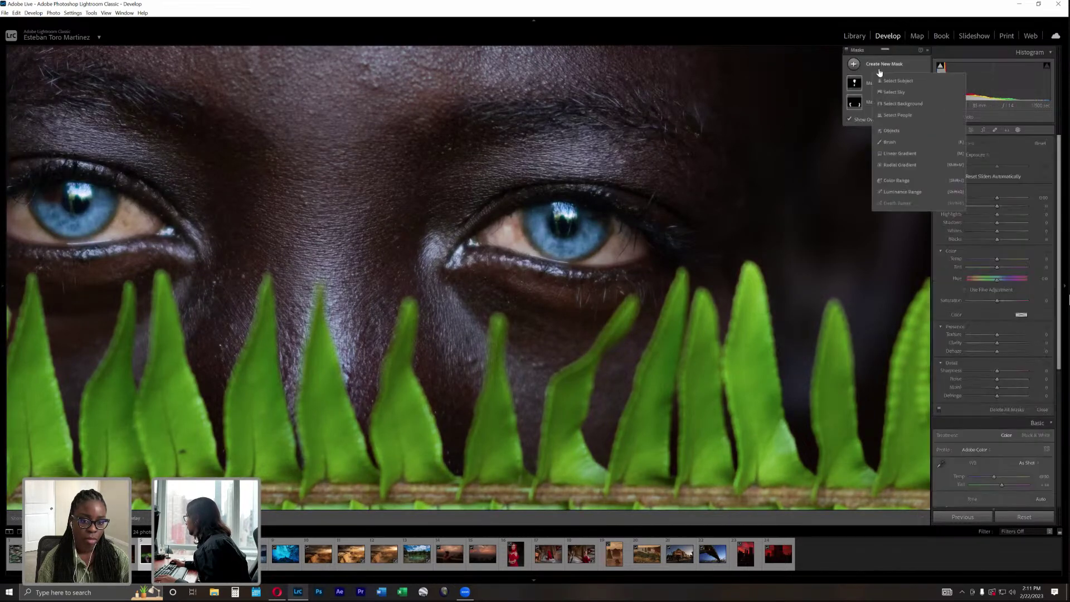
pyautogui.click(895, 142)
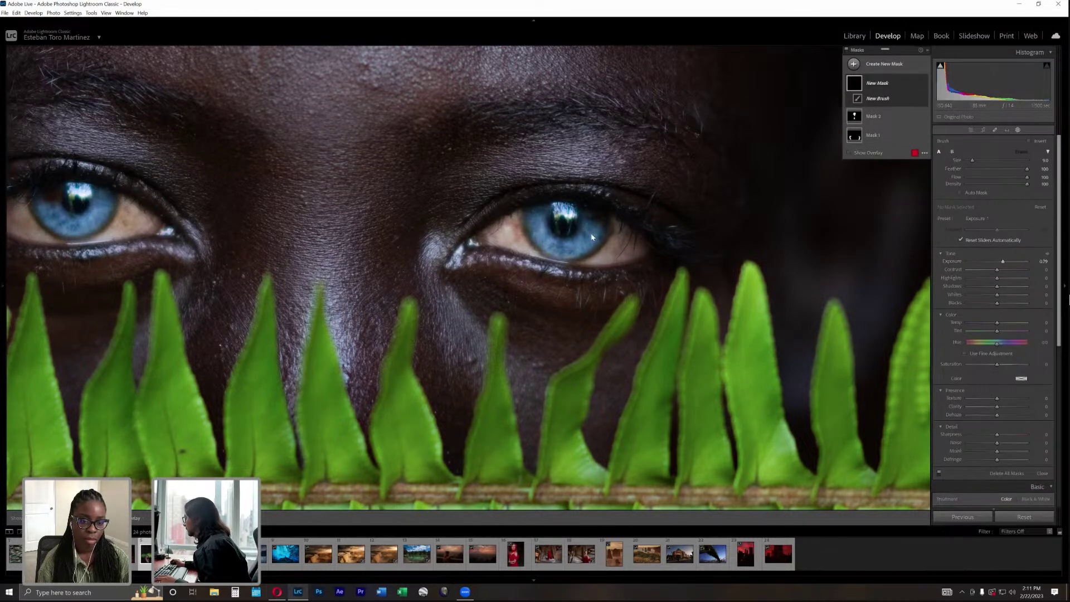
pyautogui.scroll(-5, 539, 224)
pyautogui.moveTo(539, 224)
pyautogui.mouseDown()
pyautogui.moveTo(549, 243)
pyautogui.moveTo(597, 240)
pyautogui.mouseUp()
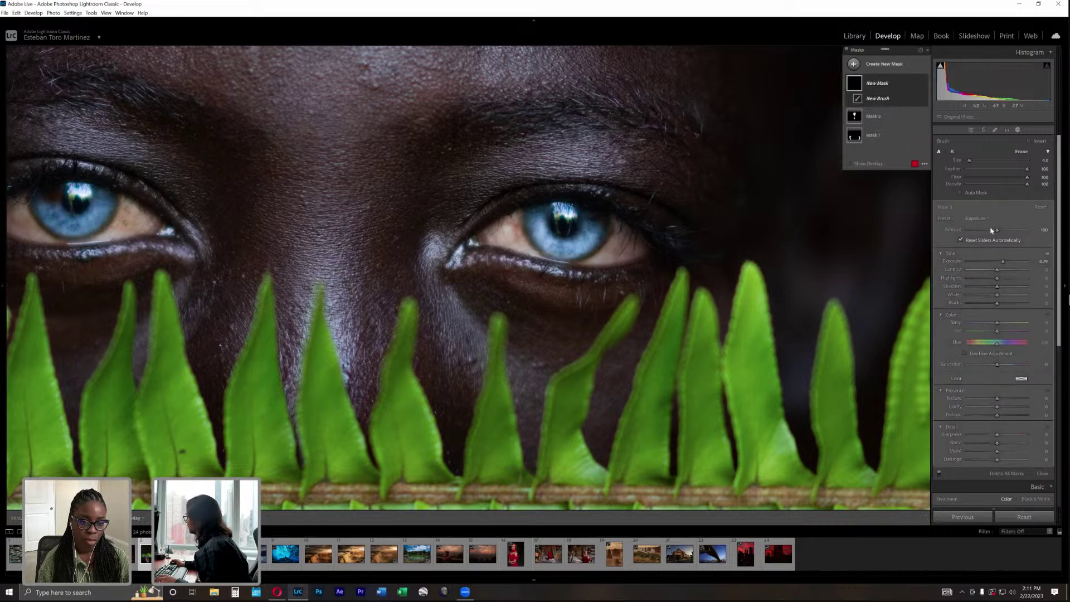
pyautogui.moveTo(1003, 263); pyautogui.dragTo(998, 262)
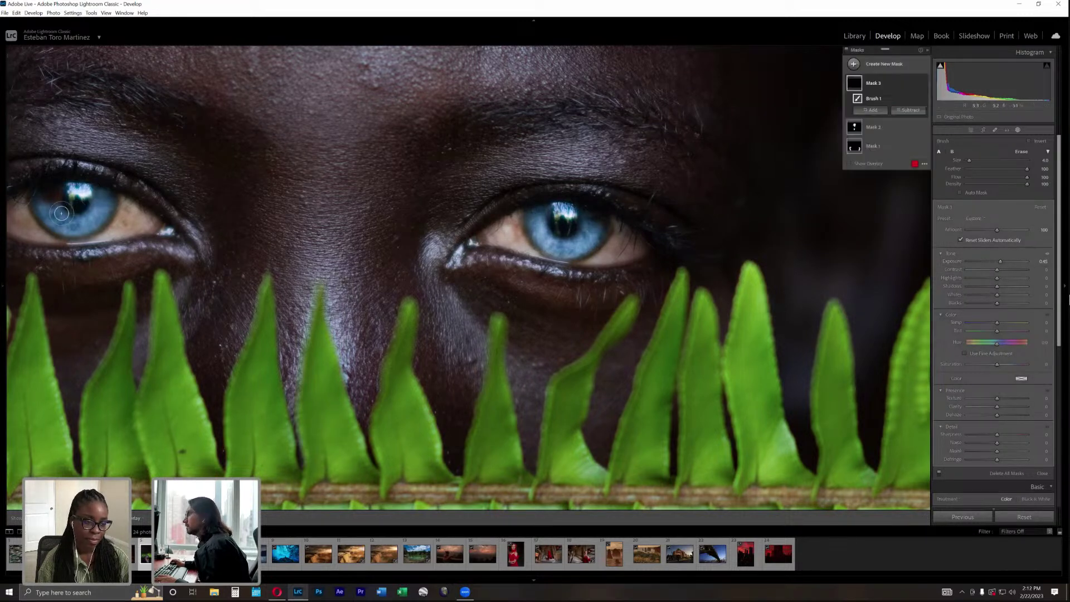
# Brush the other iris into the eye mask and undo the stray stroke across the bridge of the nose.
pyautogui.moveTo(56, 217)
pyautogui.mouseDown()
pyautogui.moveTo(1064, 160)
pyautogui.moveTo(587, 203)
pyautogui.mouseUp()
pyautogui.hotkey('ctrl', 'z')
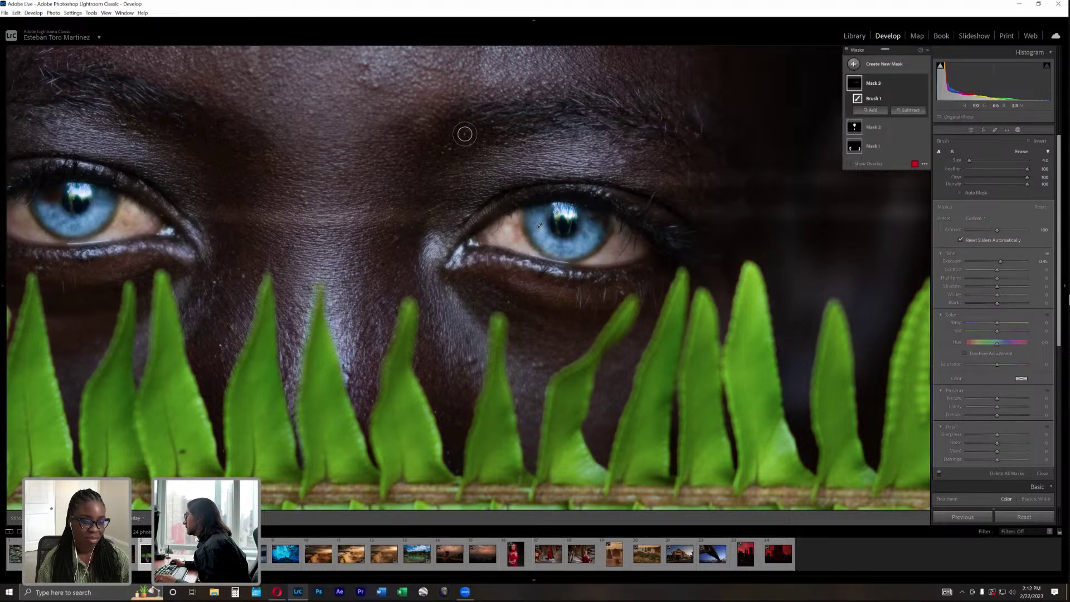
pyautogui.hotkey('ctrl', 'z')
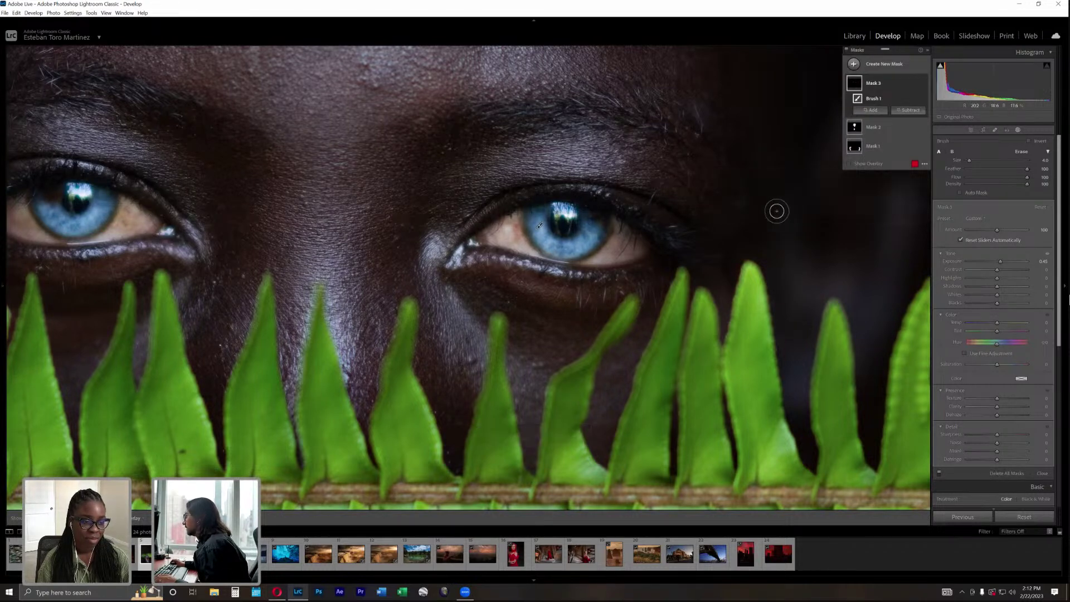
# Create a new brush mask with lowered exposure and paint the pupil and outer edge of the iris on the photo's right side.
pyautogui.click(857, 65)
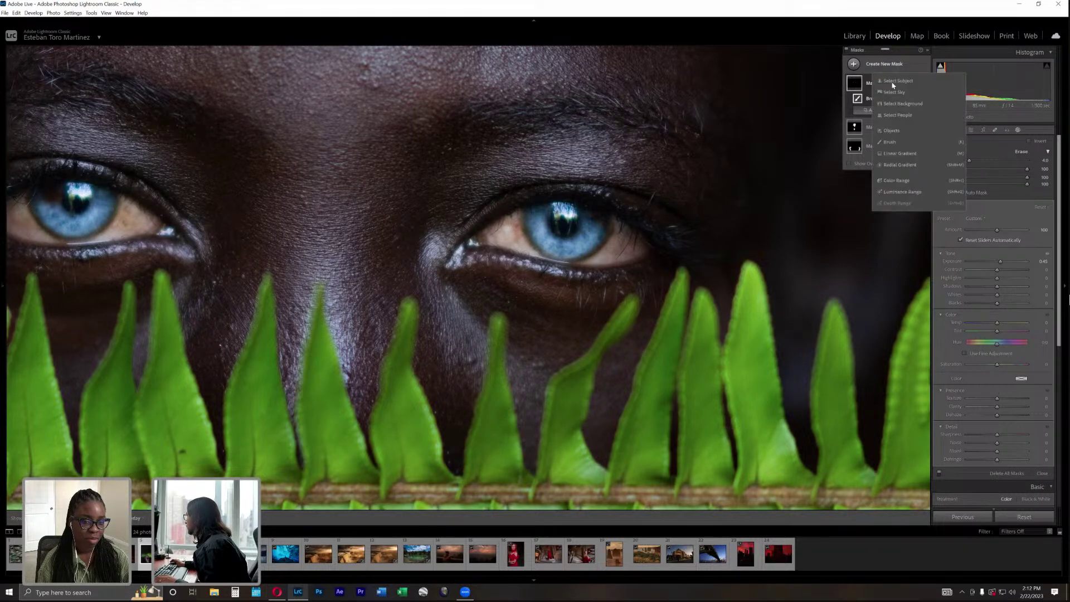
pyautogui.click(890, 141)
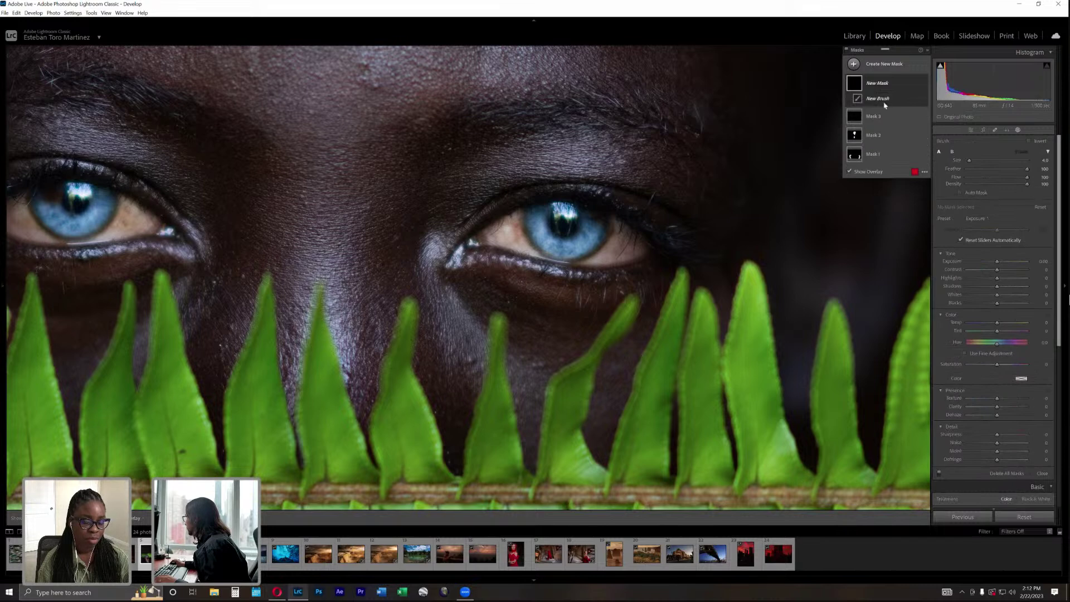
pyautogui.scroll(2, 559, 222)
pyautogui.moveTo(563, 221); pyautogui.dragTo(563, 220)
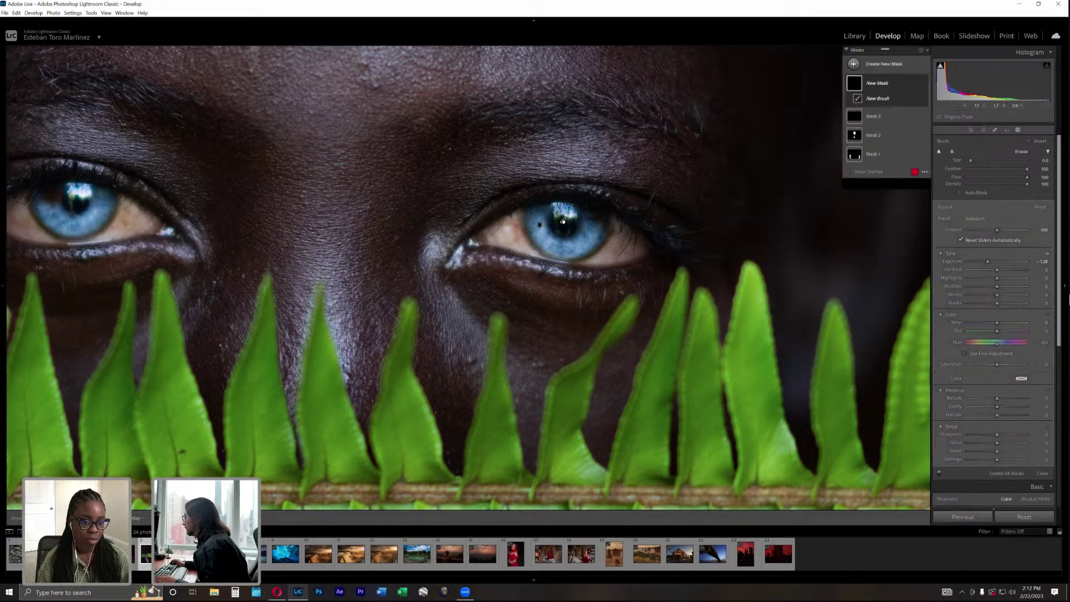
pyautogui.click(562, 225)
pyautogui.scroll(-2, 585, 239)
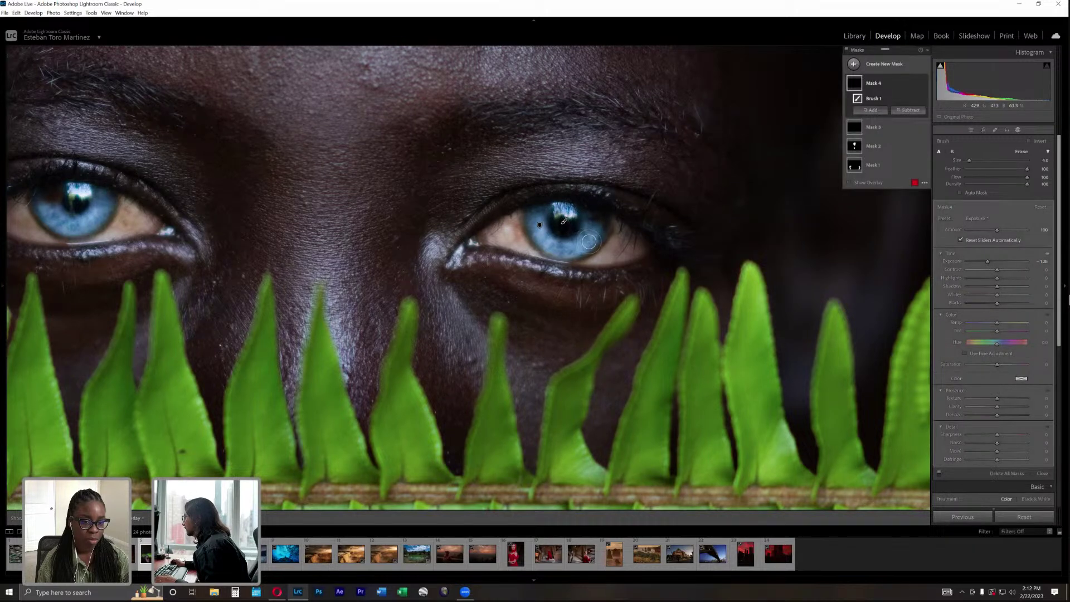
pyautogui.moveTo(584, 255)
pyautogui.mouseDown()
pyautogui.moveTo(609, 235)
pyautogui.moveTo(588, 249)
pyautogui.mouseUp()
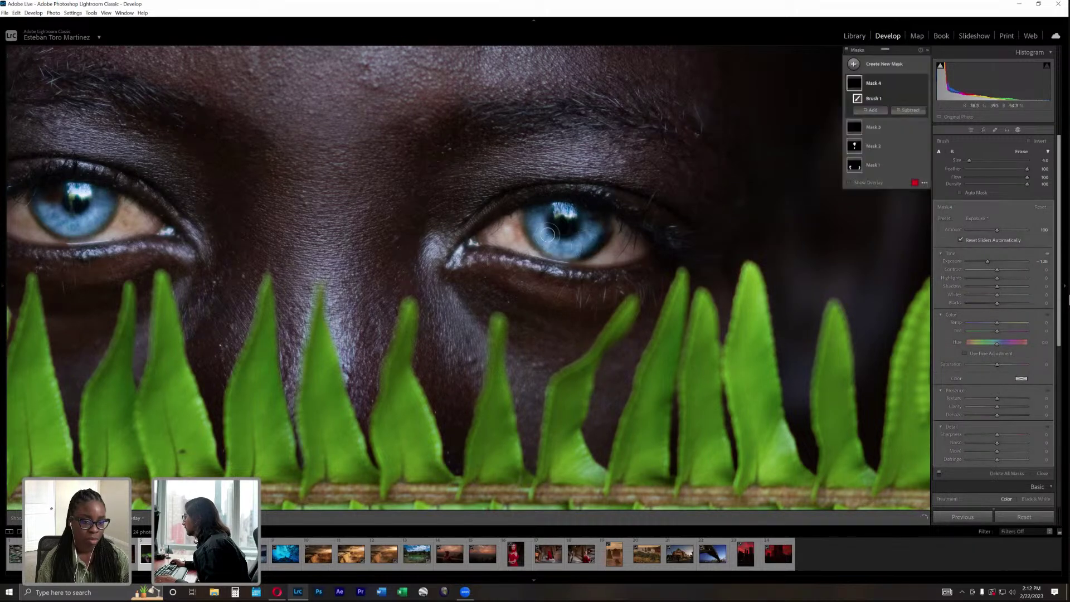
pyautogui.moveTo(526, 234); pyautogui.dragTo(539, 243)
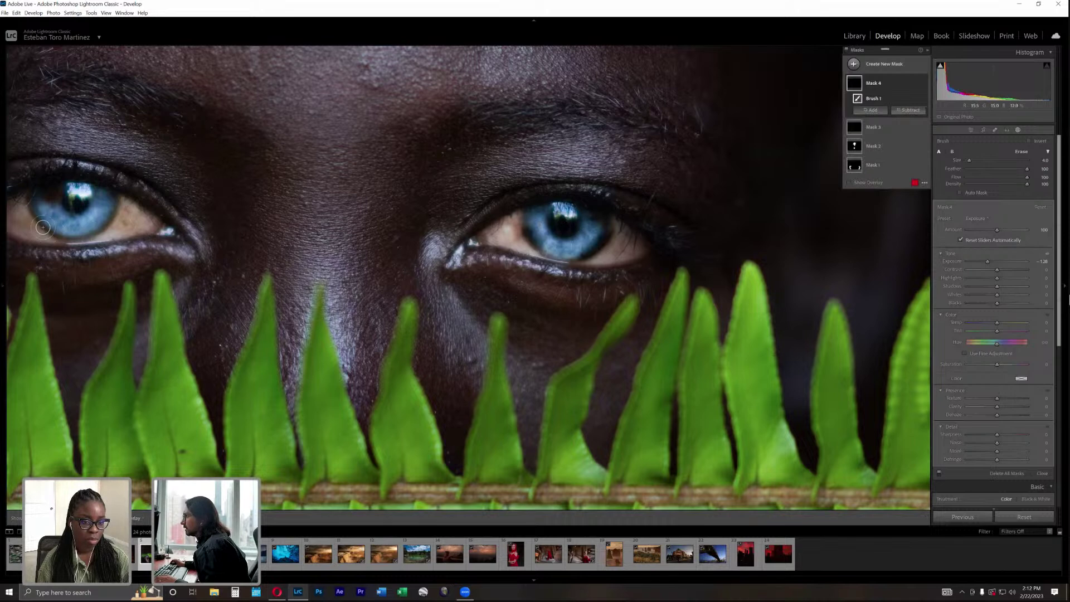
# Extend the darkening mask around the other iris and erase some of it inside the iris on the photo's right side.
pyautogui.moveTo(32, 218)
pyautogui.mouseDown()
pyautogui.moveTo(37, 228)
pyautogui.moveTo(87, 229)
pyautogui.moveTo(120, 211)
pyautogui.mouseUp()
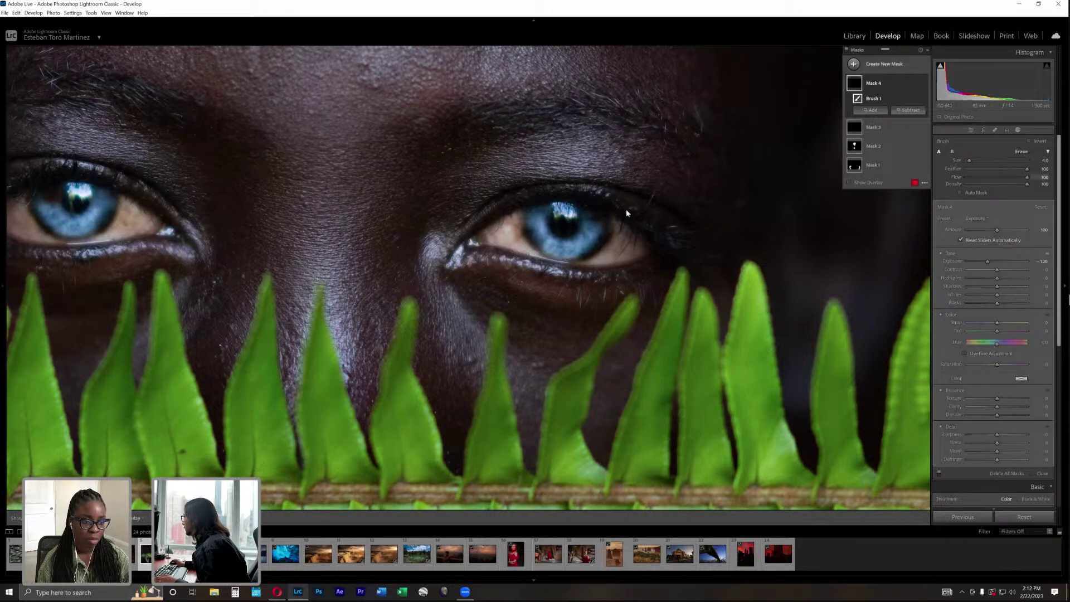
pyautogui.moveTo(516, 242); pyautogui.dragTo(533, 227)
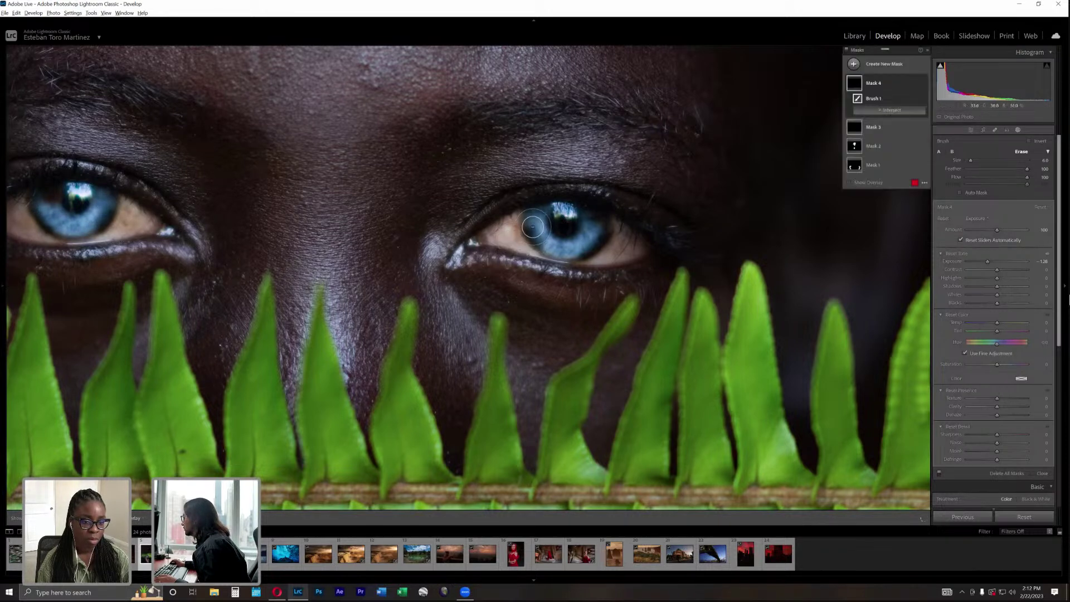
pyautogui.keyDown('alt'); pyautogui.click(535, 229); pyautogui.keyUp('alt')
# Reset the darkening mask's exposure to 0, leave masking and show the whole photo.
pyautogui.moveTo(986, 260); pyautogui.dragTo(1000, 265)
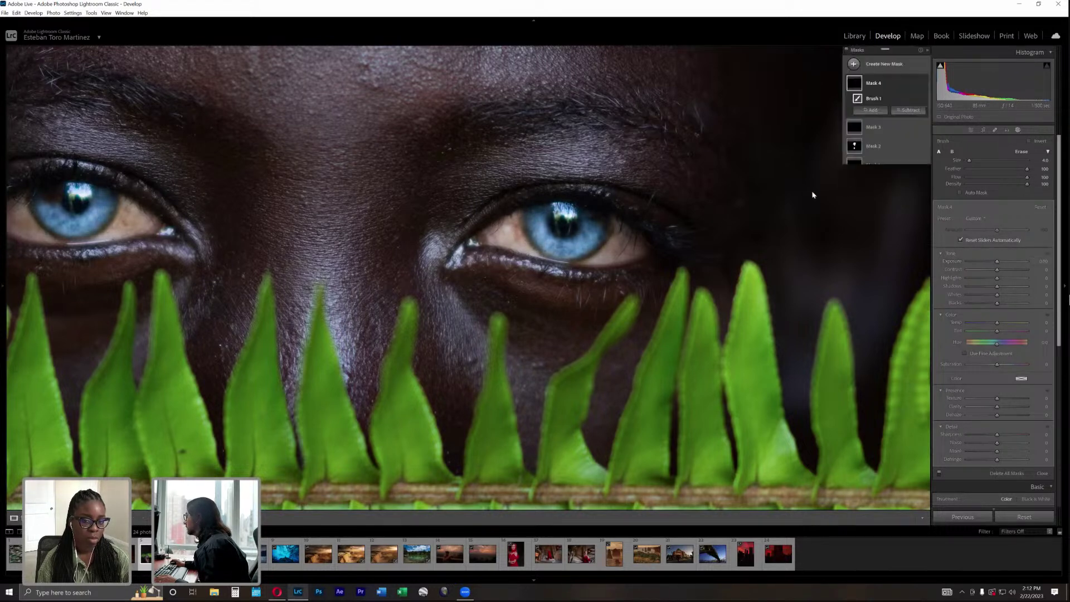
pyautogui.press('Escape')
pyautogui.click(790, 196)
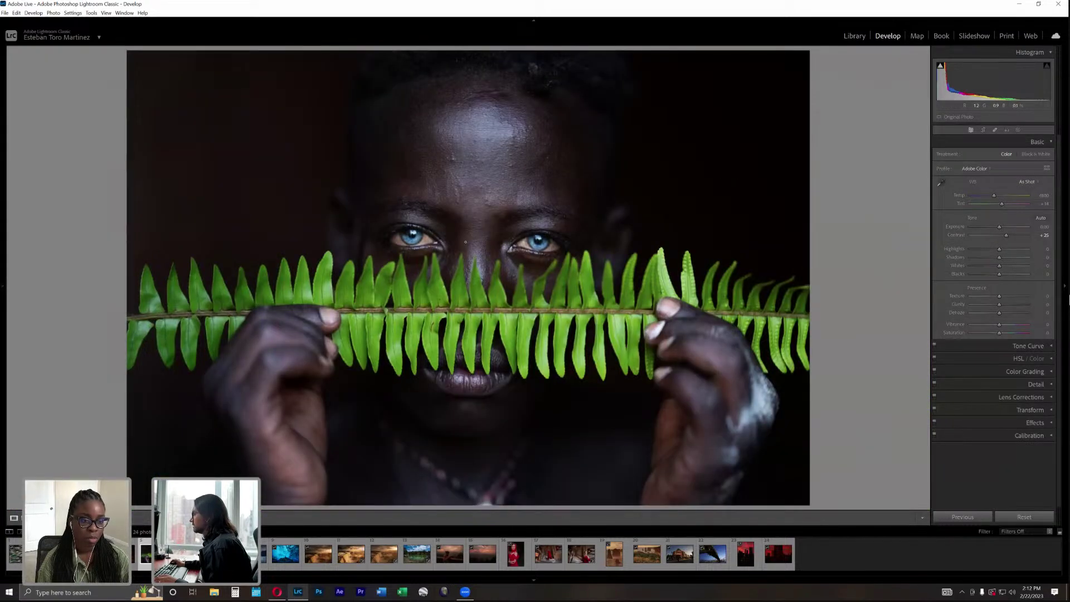
# Compare the portrait with its earlier edit states from before the eye masks, and return to the latest state.
pyautogui.click(4, 231)
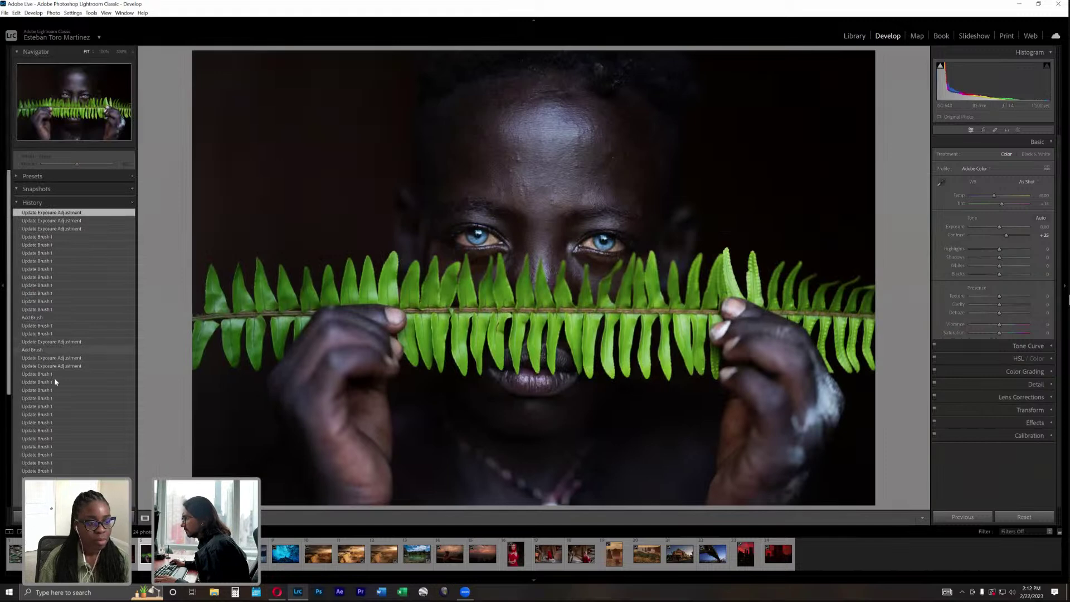
pyautogui.click(56, 367)
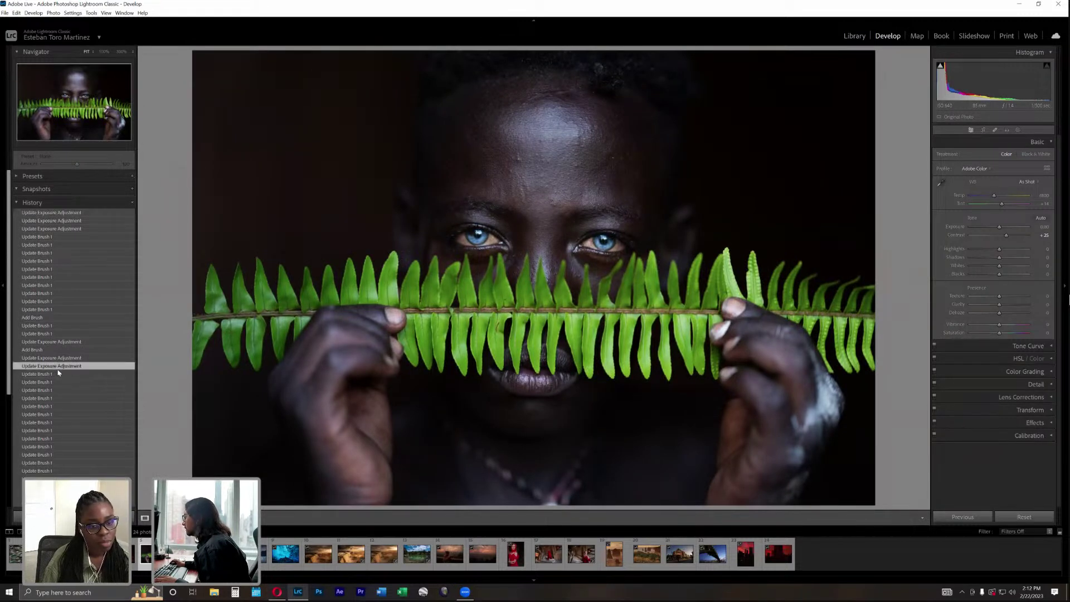
pyautogui.click(70, 212)
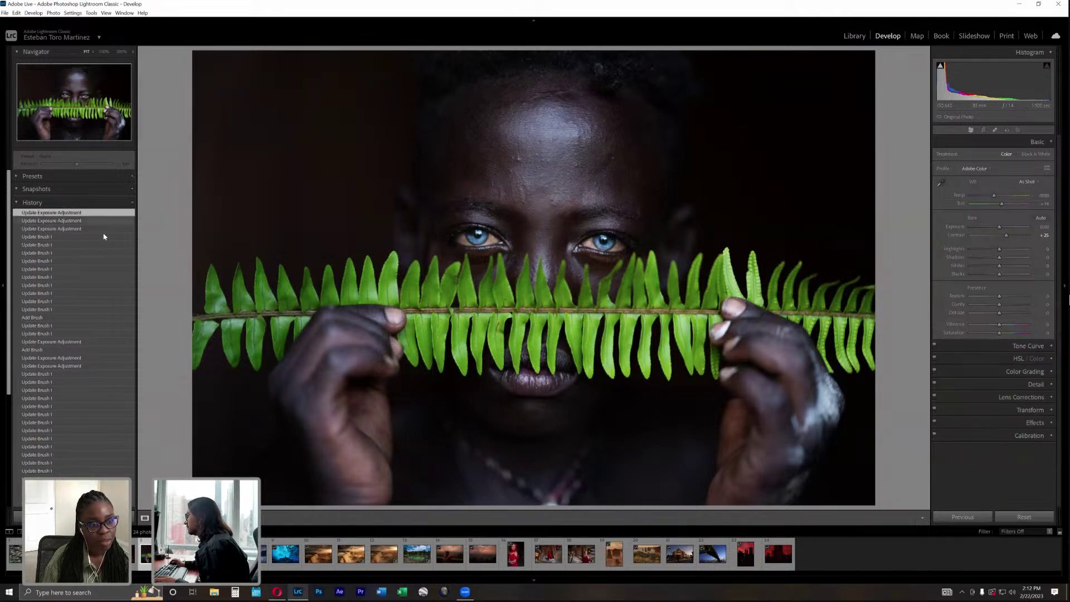
pyautogui.click(52, 374)
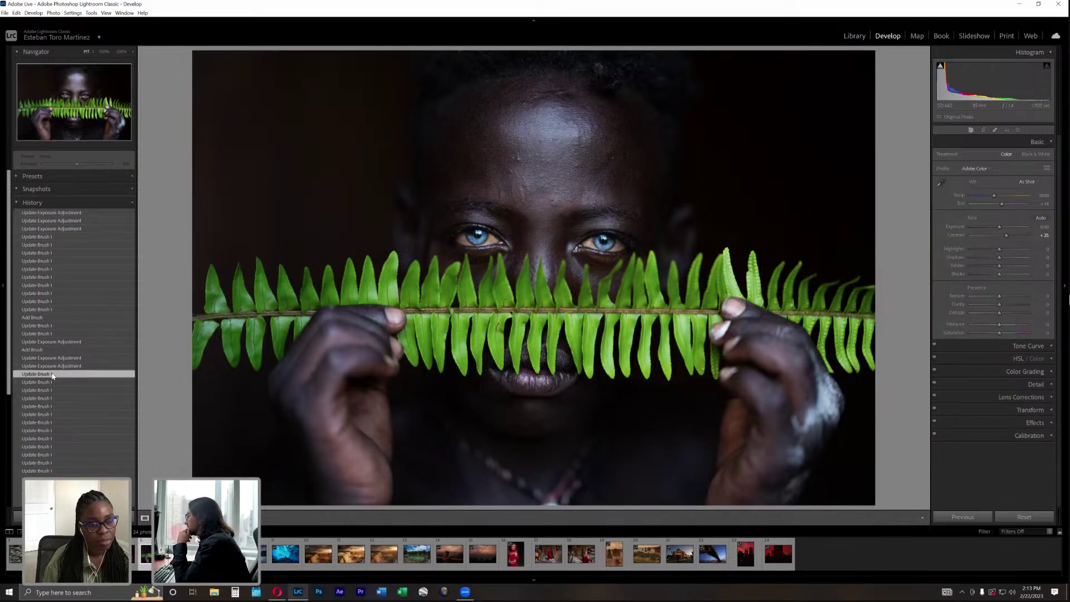
pyautogui.click(83, 214)
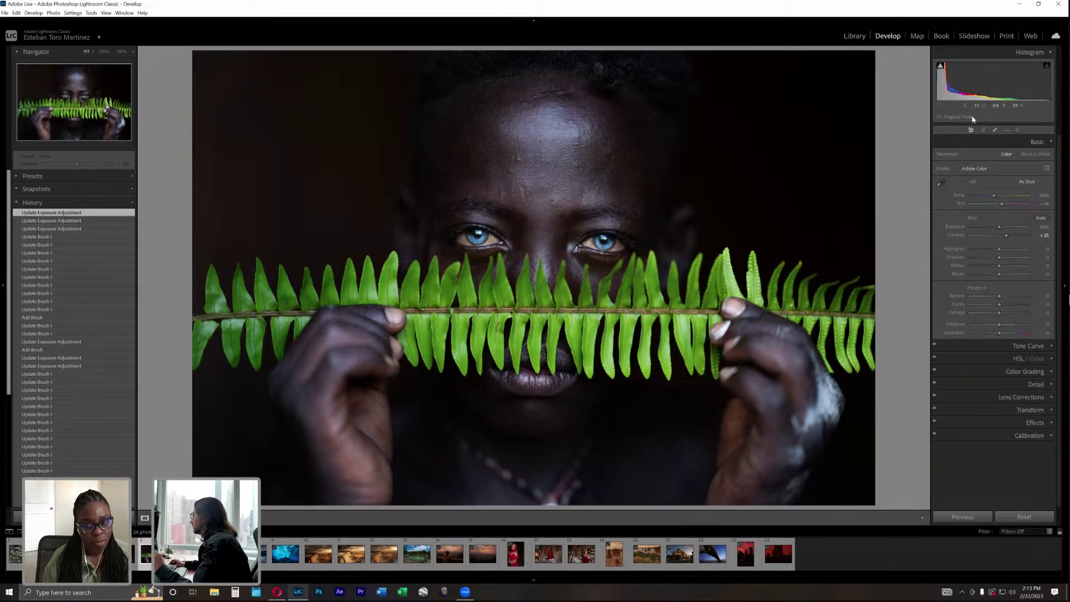
# Rotate the crop to an angle of about -1.26, shift the photo slightly within the frame, and apply it.
pyautogui.press('r')
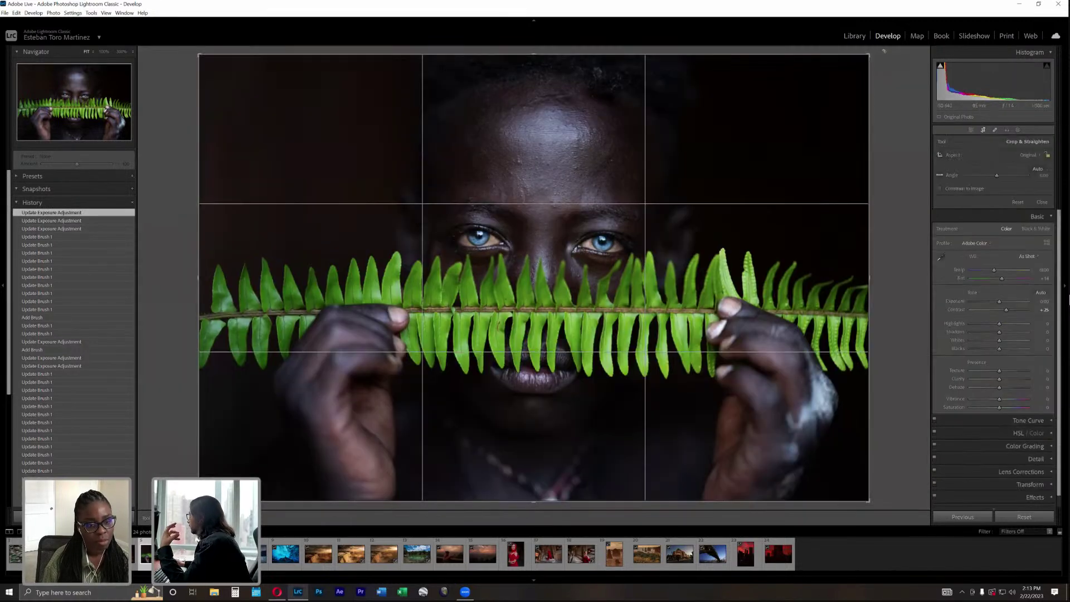
pyautogui.moveTo(881, 47); pyautogui.dragTo(884, 63)
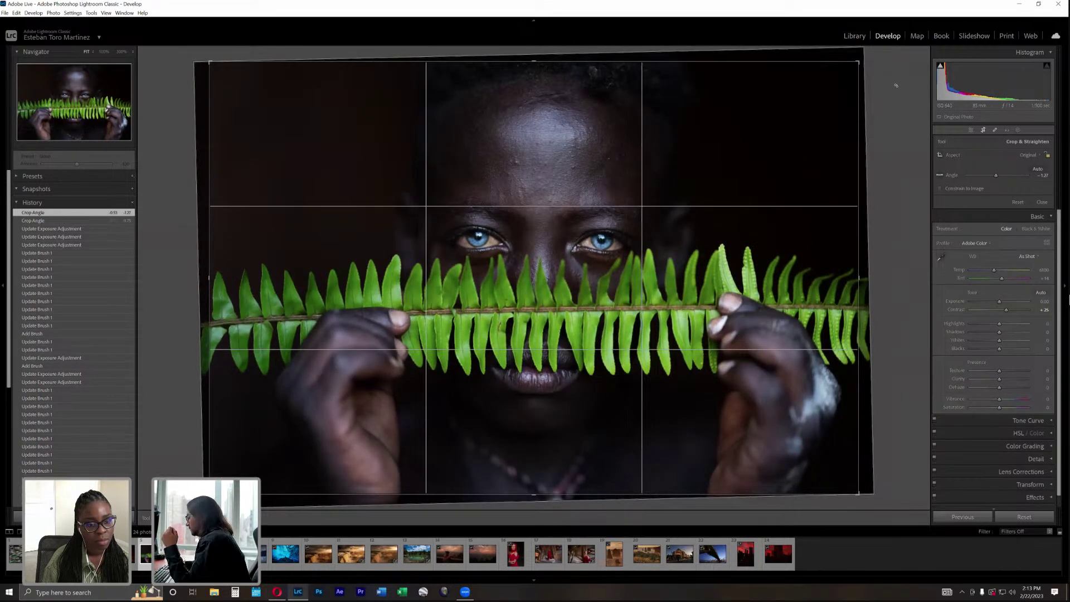
pyautogui.hotkey('ctrl', 'z')
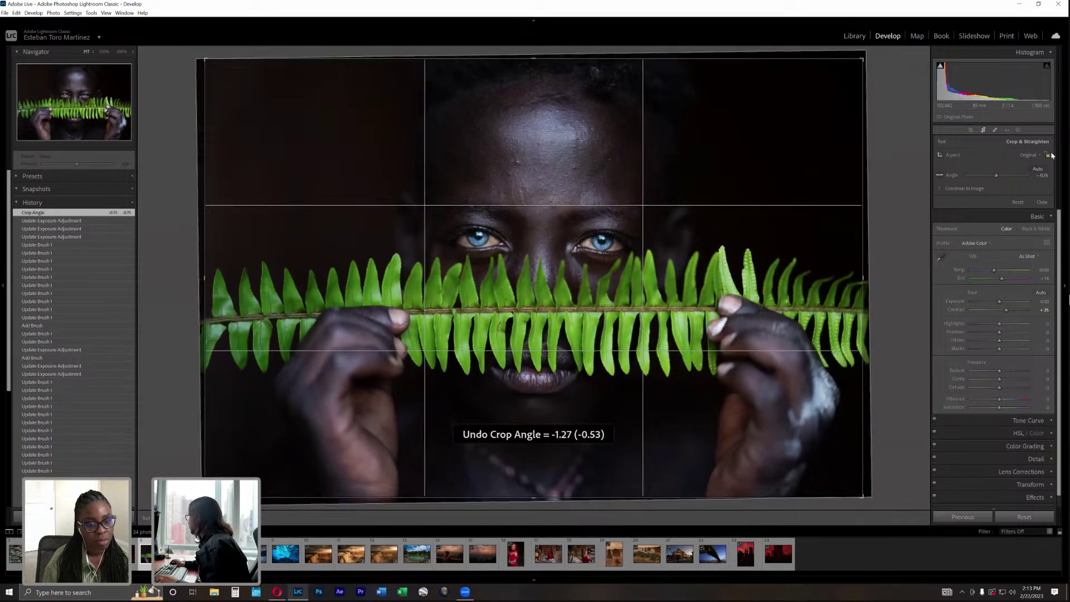
pyautogui.moveTo(892, 69); pyautogui.dragTo(888, 66)
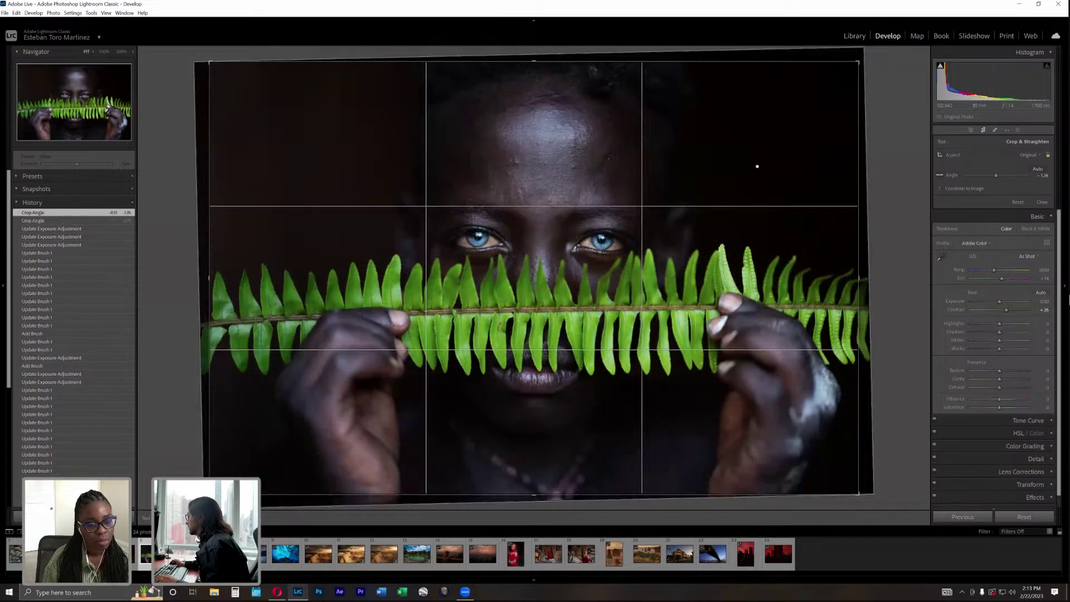
pyautogui.moveTo(769, 165); pyautogui.dragTo(763, 162)
pyautogui.press('Return')
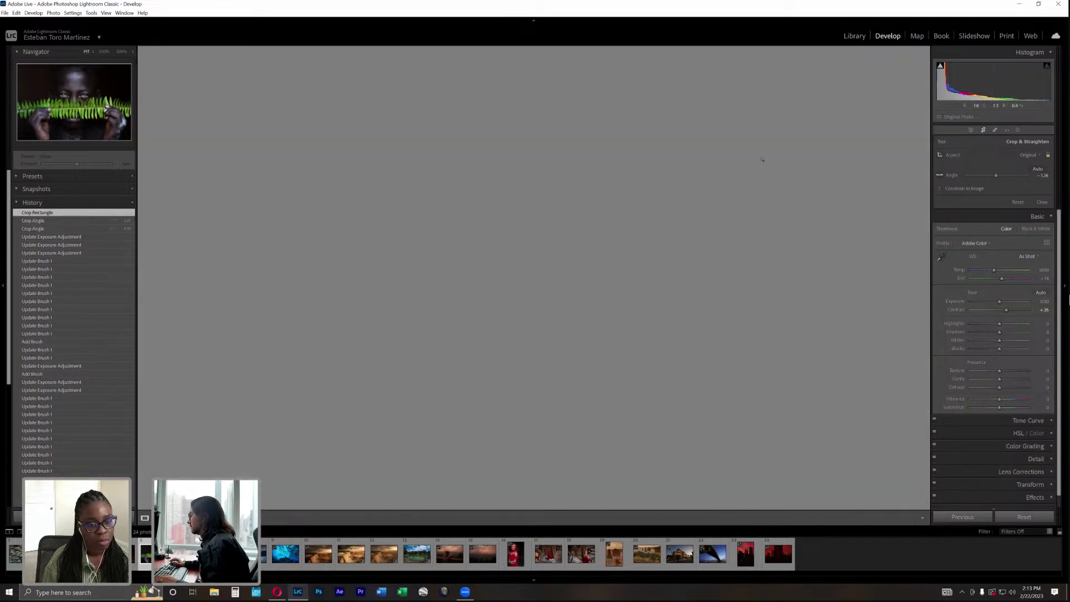
# Reopen the crop and fine-tune its angle to about -1.05 so the fern stem looks level.
pyautogui.press('r')
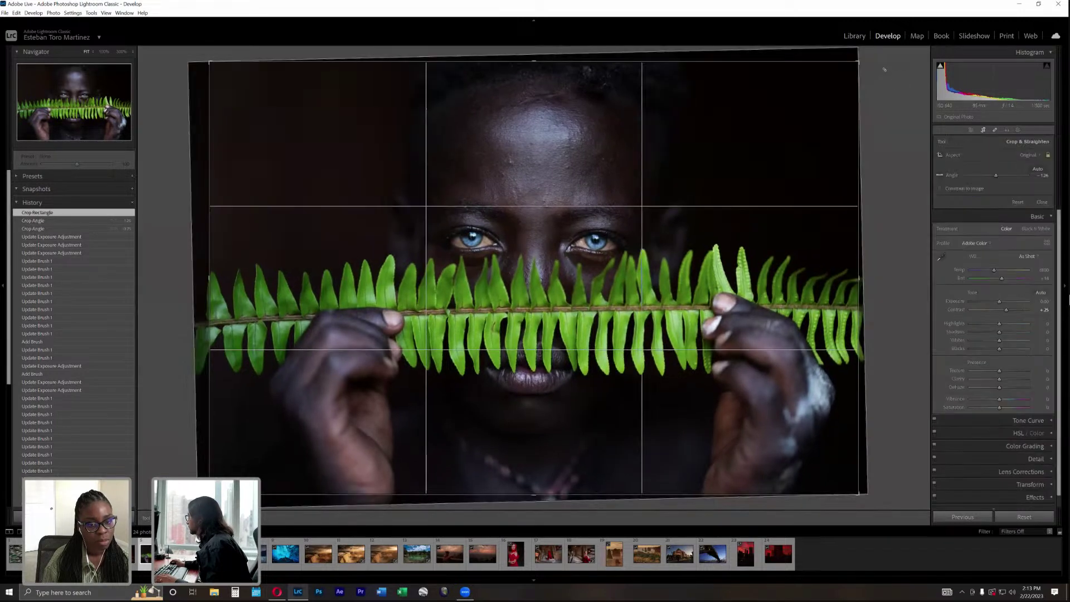
pyautogui.moveTo(886, 69); pyautogui.dragTo(861, 58)
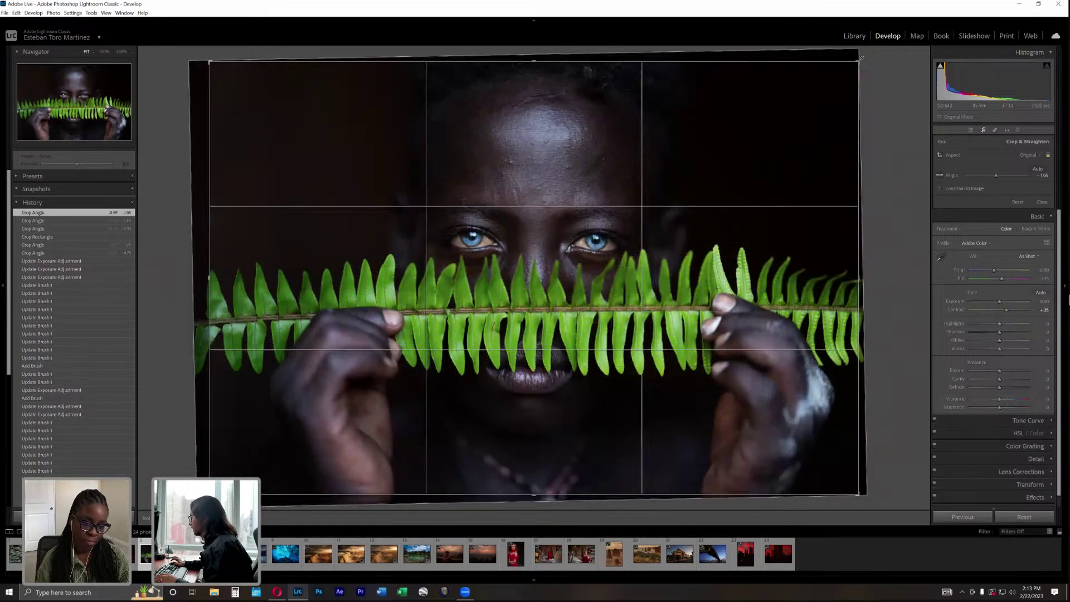
pyautogui.press('Return')
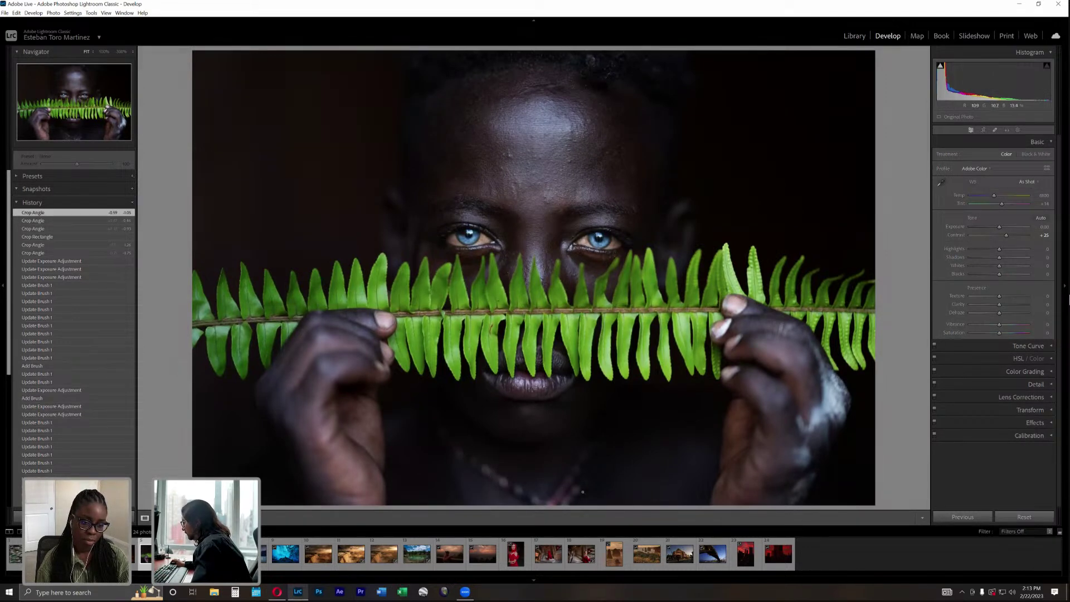
# Create a new brush mask, paint over the necklace with brush size 12.0, and raise its exposure.
pyautogui.click(1018, 130)
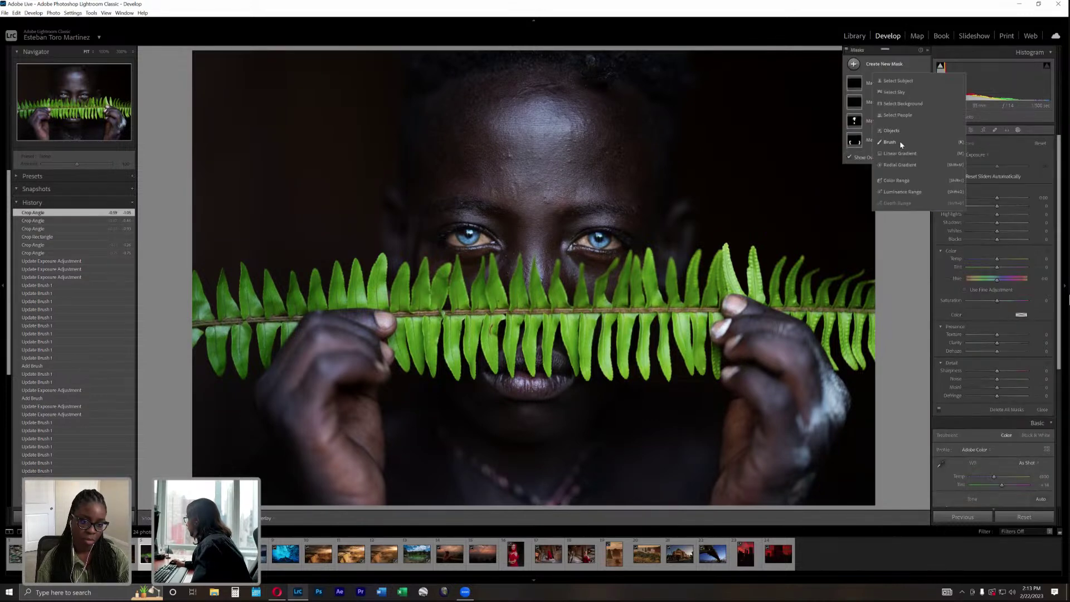
pyautogui.click(890, 143)
pyautogui.moveTo(488, 475)
pyautogui.mouseDown()
pyautogui.moveTo(560, 481)
pyautogui.moveTo(569, 459)
pyautogui.moveTo(552, 491)
pyautogui.mouseUp()
pyautogui.moveTo(997, 261); pyautogui.dragTo(1000, 262)
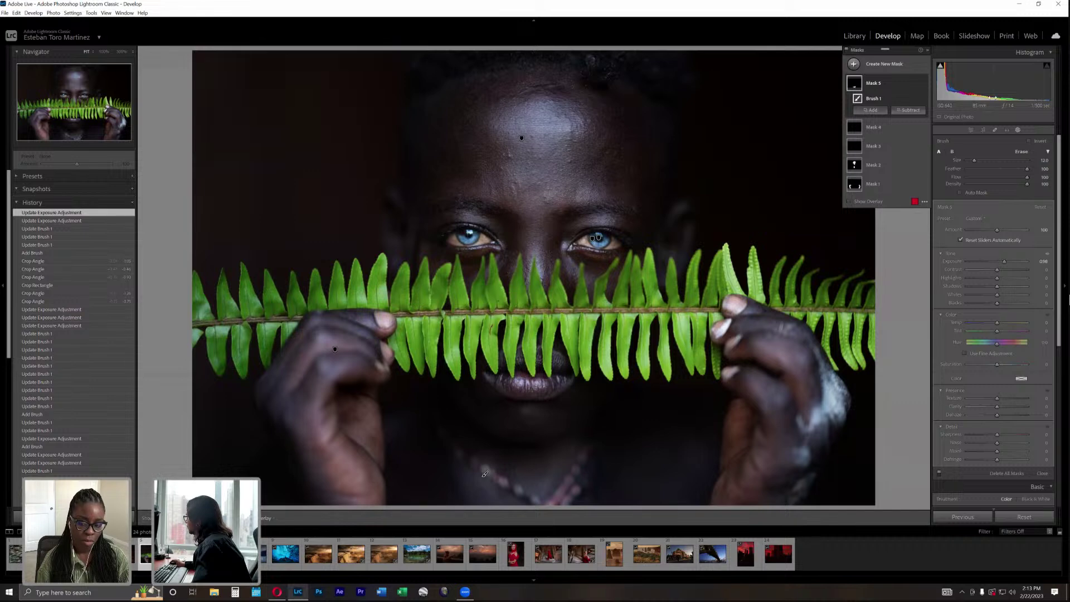
# Leave masking, raise the photo's overall clarity, reset exposure to 0 and set contrast to +34.
pyautogui.click(1019, 130)
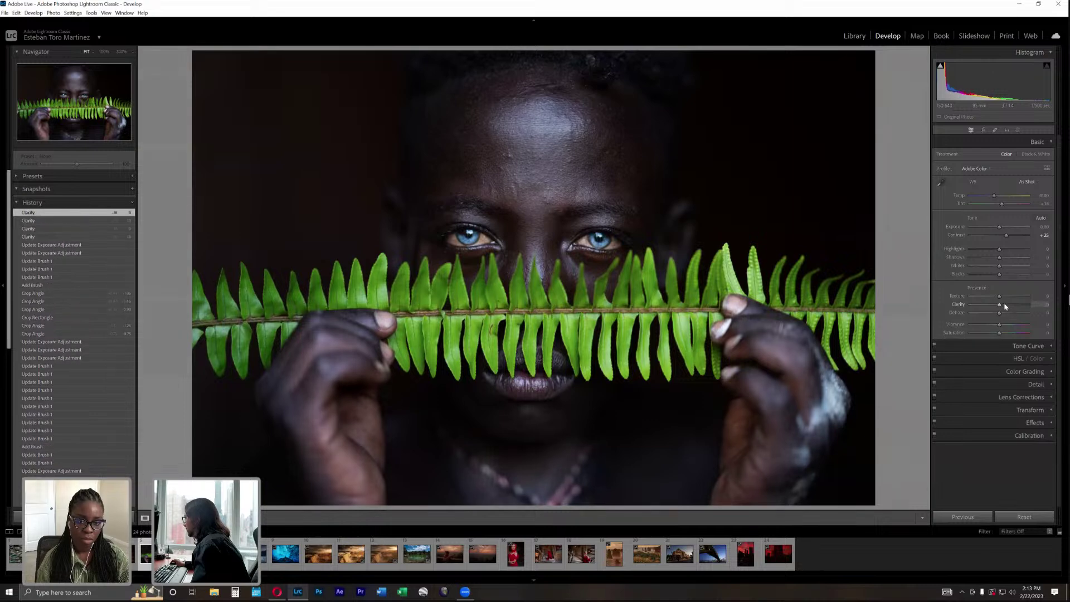
pyautogui.doubleClick(998, 229)
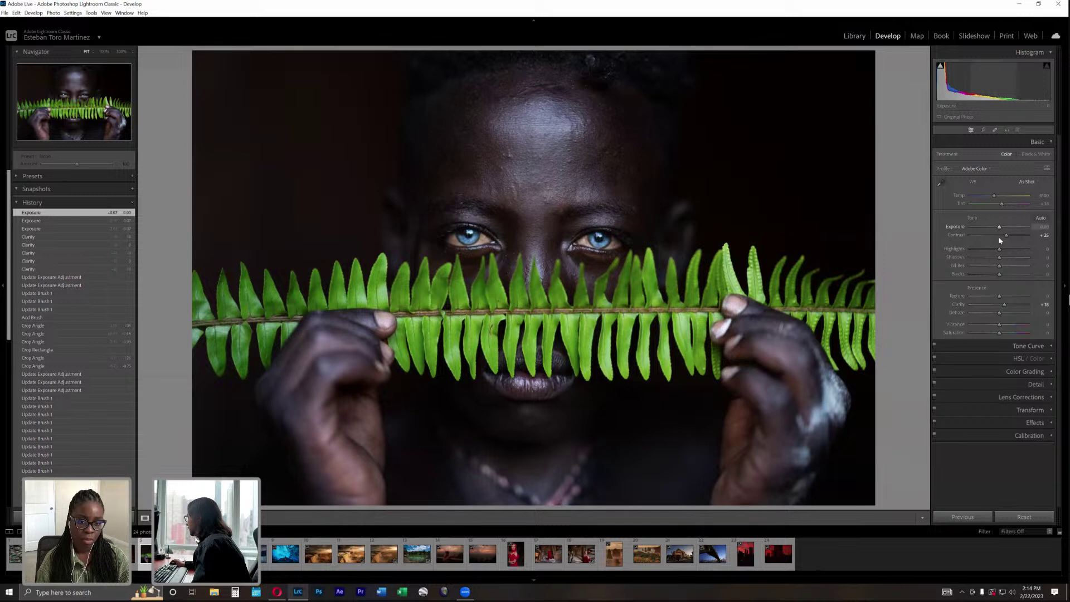
pyautogui.doubleClick(1007, 235)
pyautogui.doubleClick(1009, 235)
pyautogui.click(1008, 236)
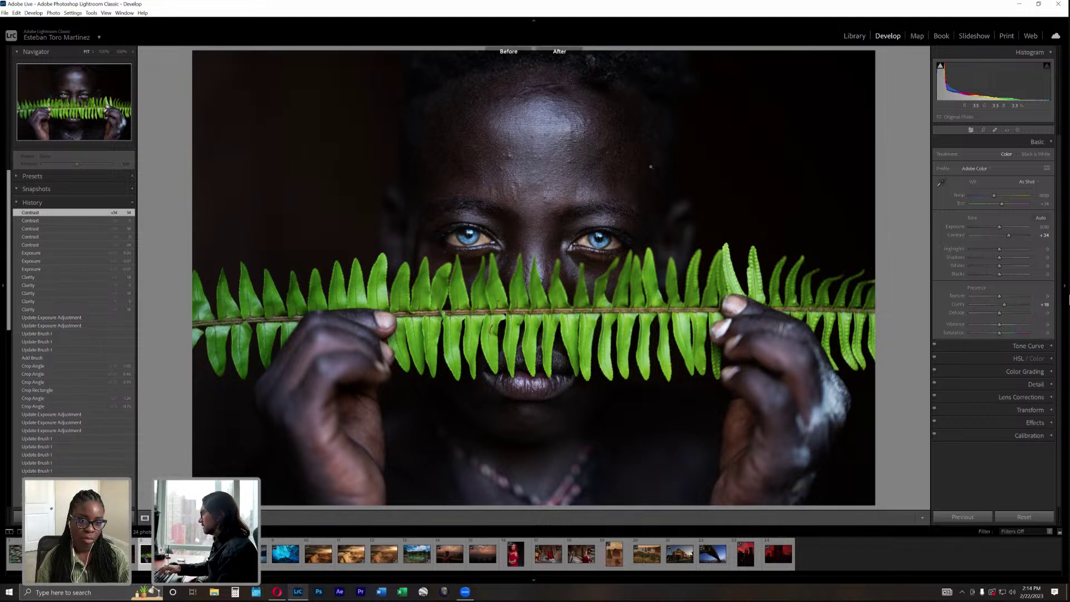
# Compare the portrait's before and after versions side by side at a larger size, and view the result in the Library.
pyautogui.press('y')
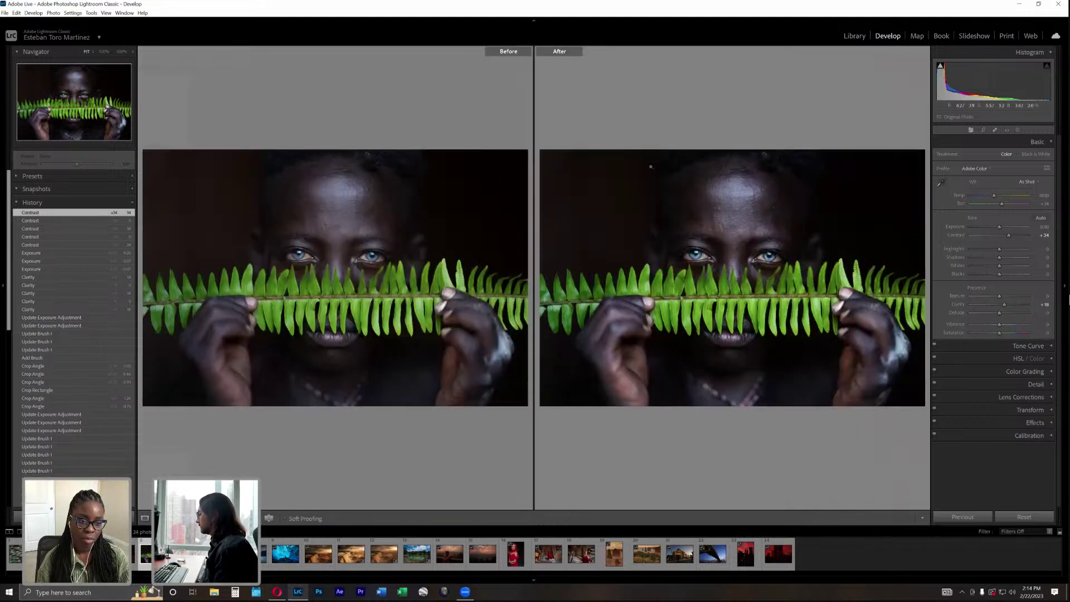
pyautogui.press('Tab')
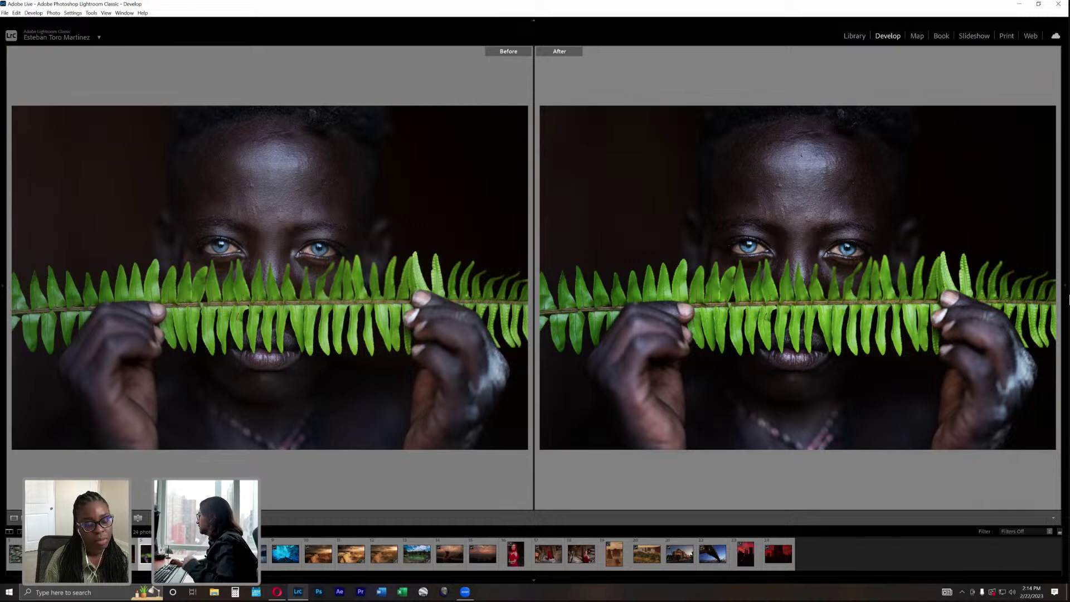
pyautogui.click(853, 35)
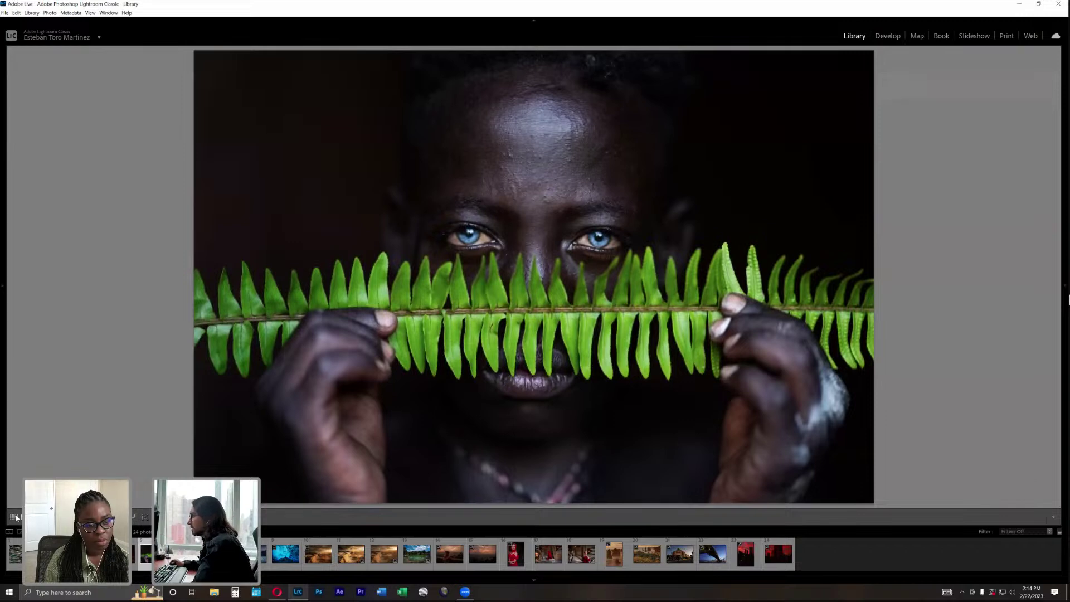
# Choose the photo of the woman kneeling on the grass from the library grid and open it in Develop.
pyautogui.press('g')
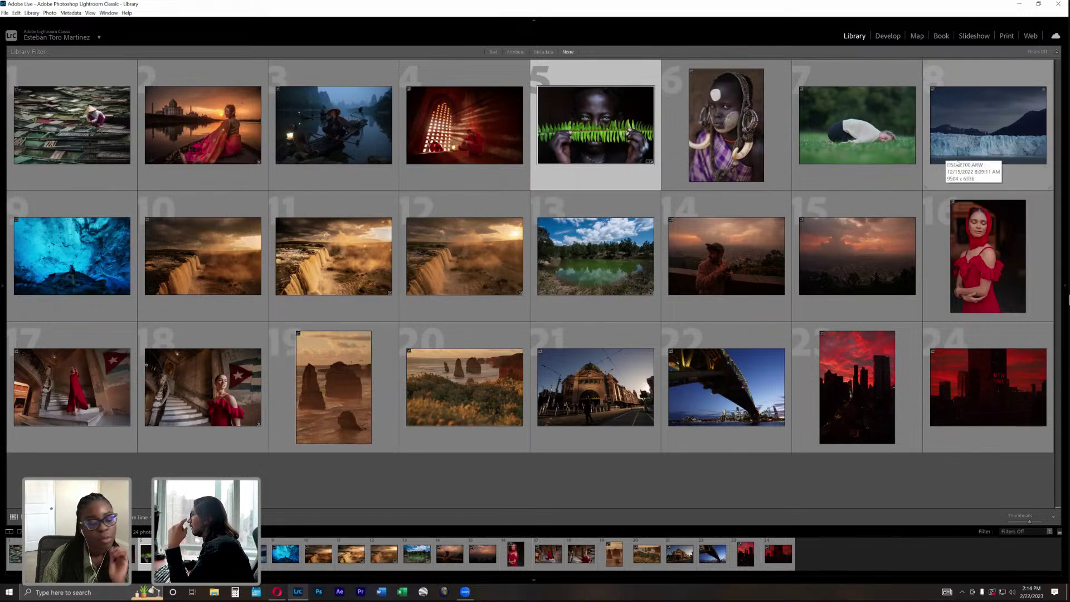
pyautogui.click(875, 144)
pyautogui.doubleClick(875, 144)
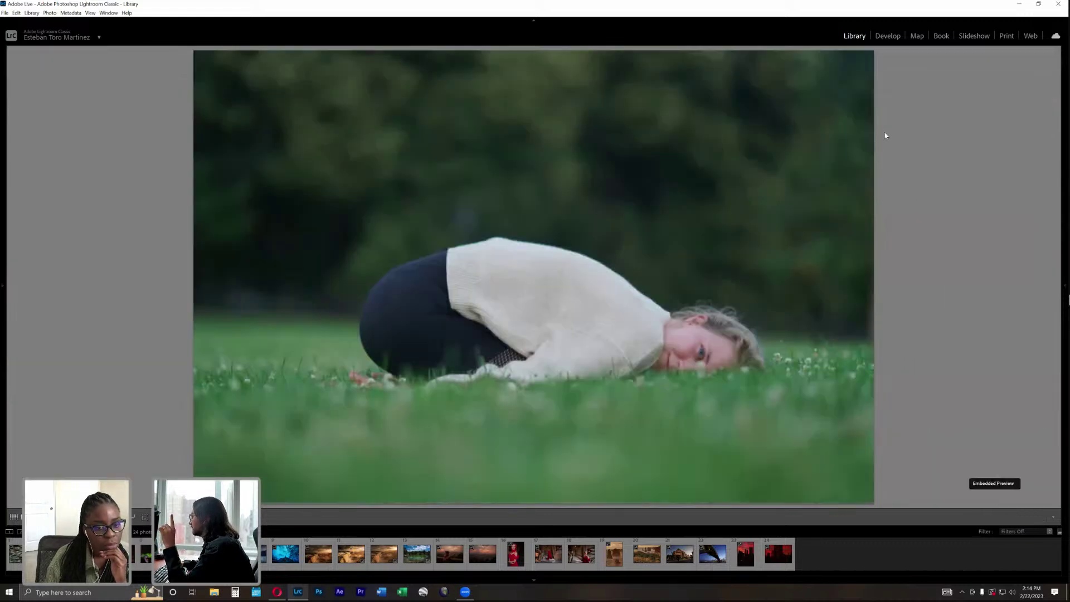
pyautogui.rightClick(721, 235)
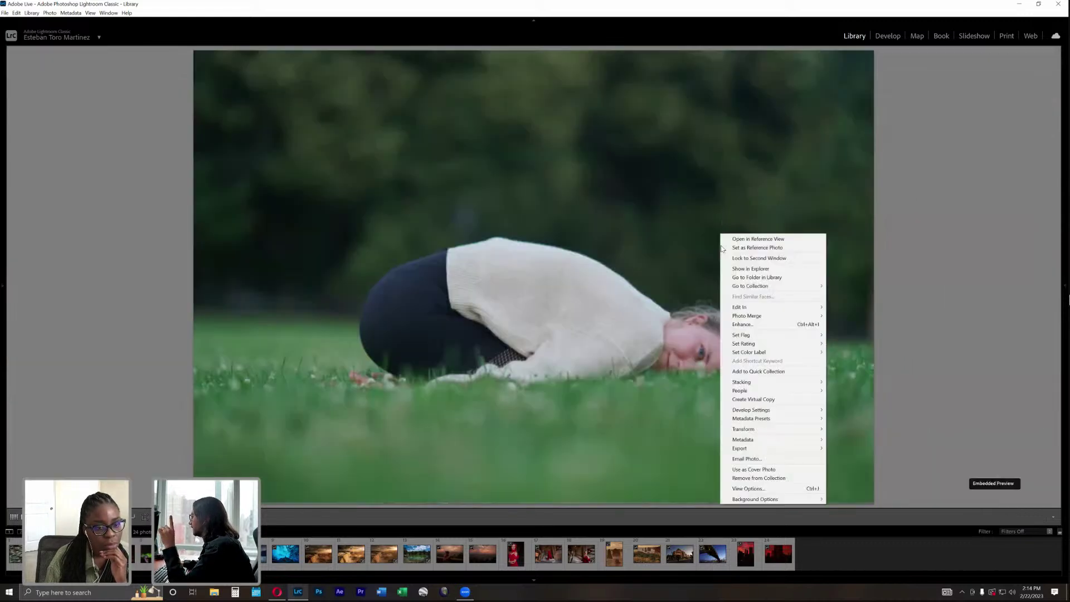
pyautogui.click(888, 36)
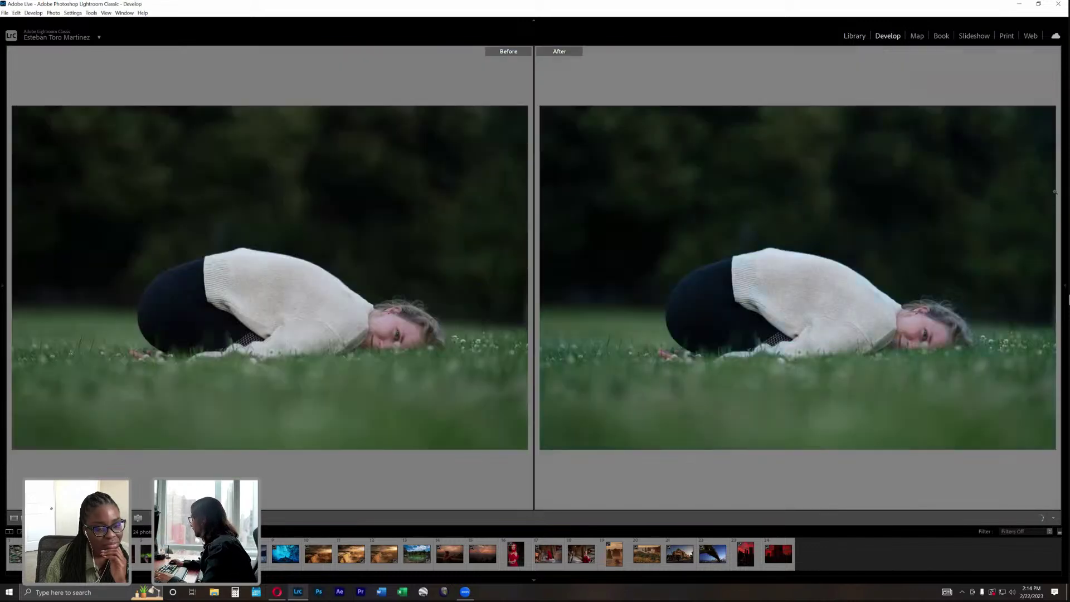
# Leave the before/after comparison and raise the exposure of the woman-on-grass photo to about +0.76.
pyautogui.press('y')
pyautogui.click(1062, 202)
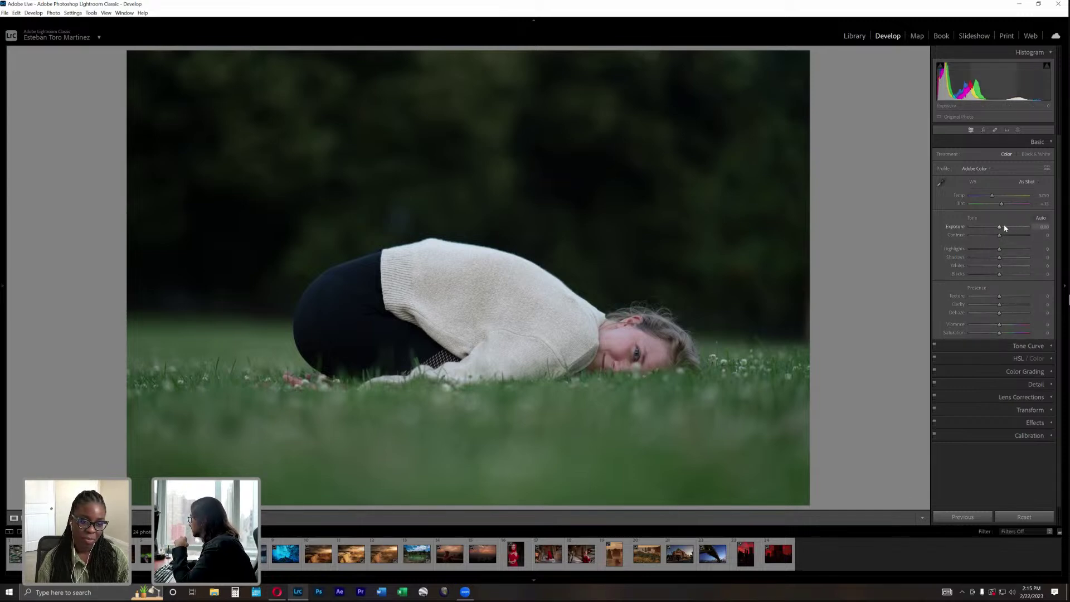
pyautogui.moveTo(1006, 228); pyautogui.dragTo(1004, 228)
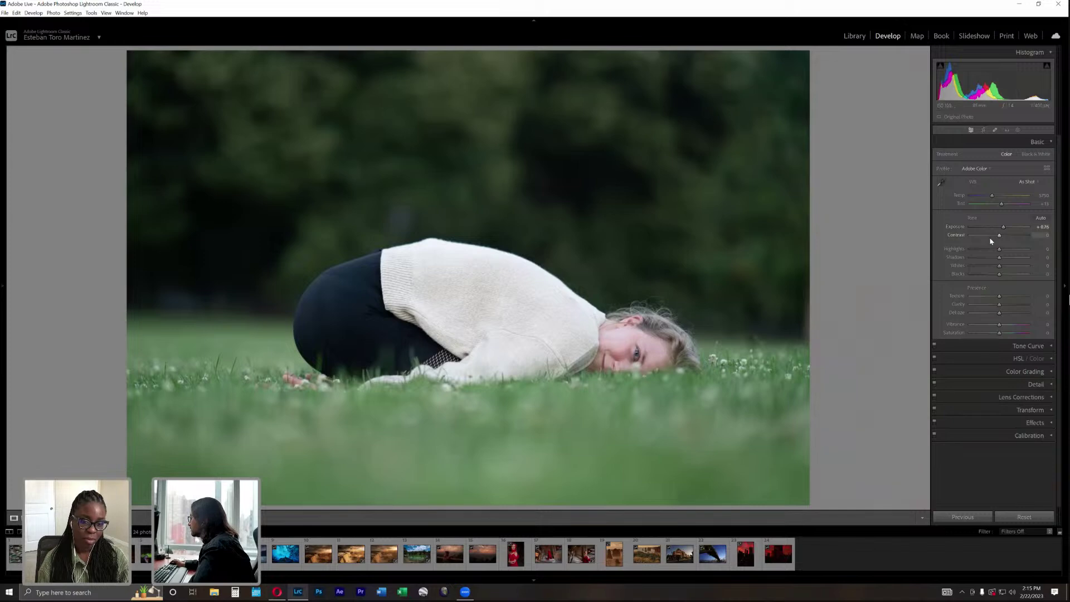
# Set the photo's contrast to +20 and lower its highlights to about -18.
pyautogui.click(652, 353)
pyautogui.hotkey('ctrl', '-')
pyautogui.hotkey('ctrl', '-')
pyautogui.hotkey('ctrl', '-')
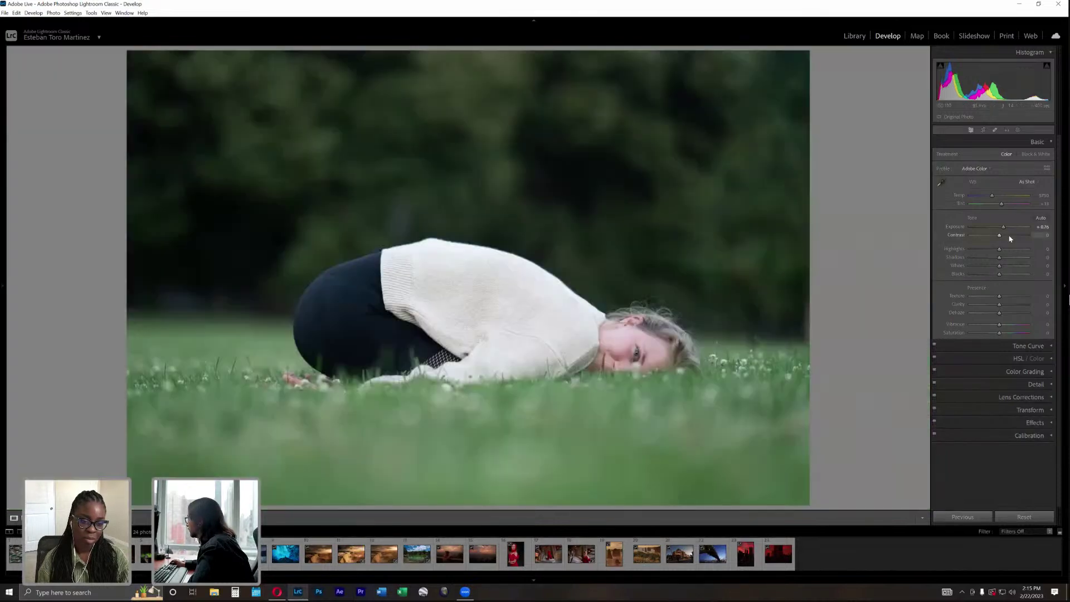
pyautogui.moveTo(1009, 236); pyautogui.dragTo(994, 249)
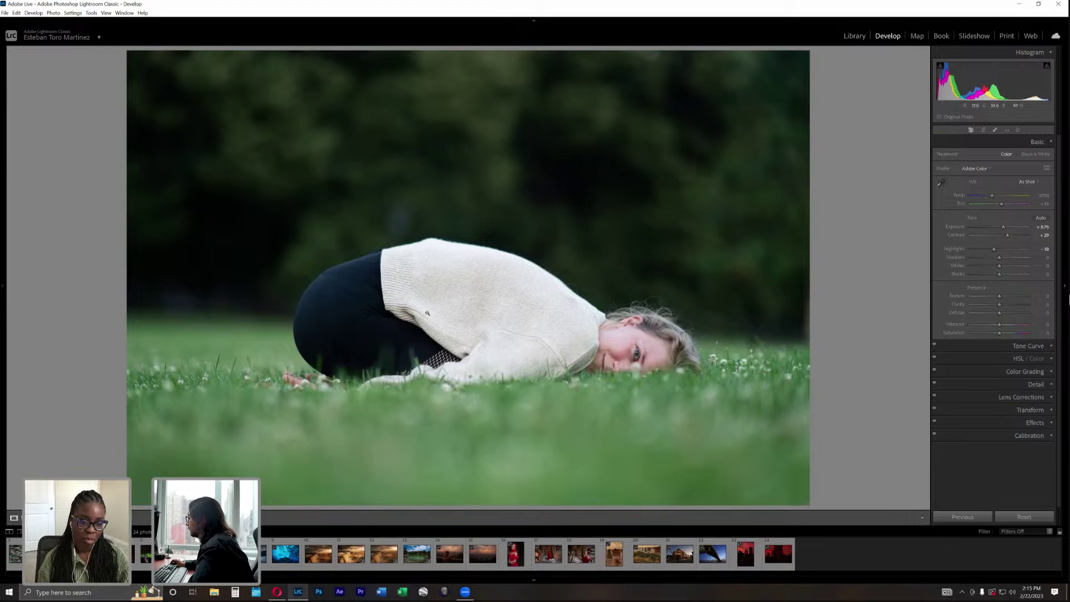
# Add a linear gradient mask with lowered exposure, rising from the foreground grass to the middle of the woman's body.
pyautogui.click(1019, 130)
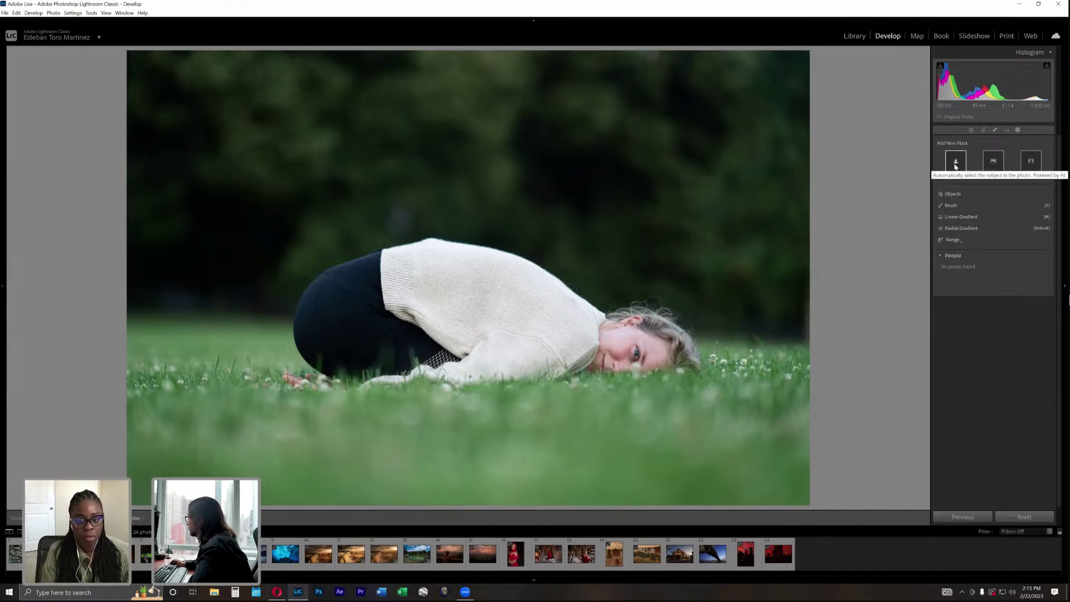
pyautogui.click(958, 219)
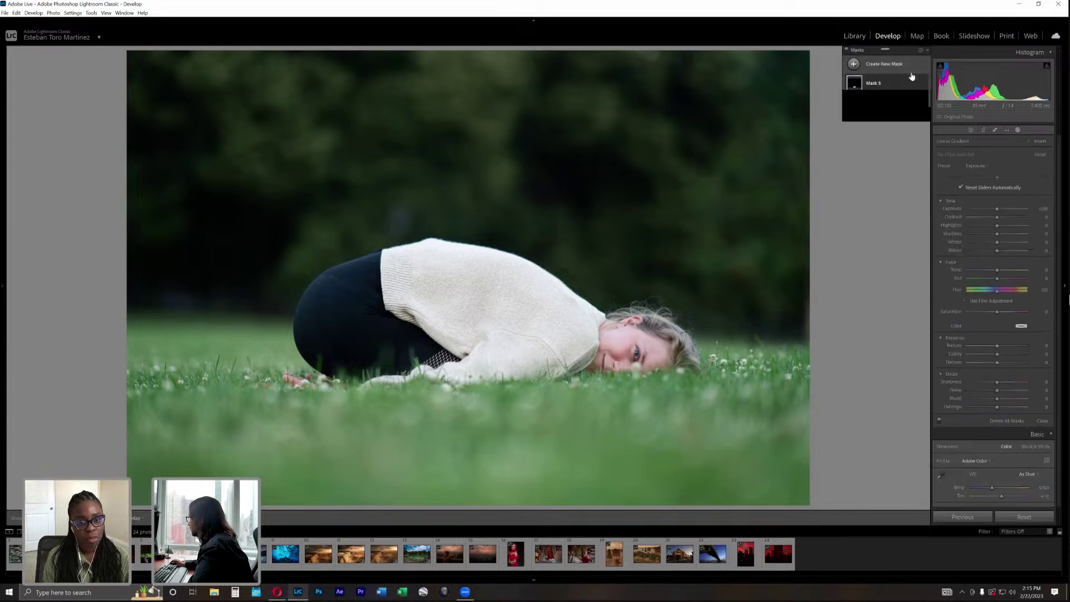
pyautogui.moveTo(997, 209); pyautogui.dragTo(992, 210)
pyautogui.moveTo(450, 428); pyautogui.dragTo(452, 310)
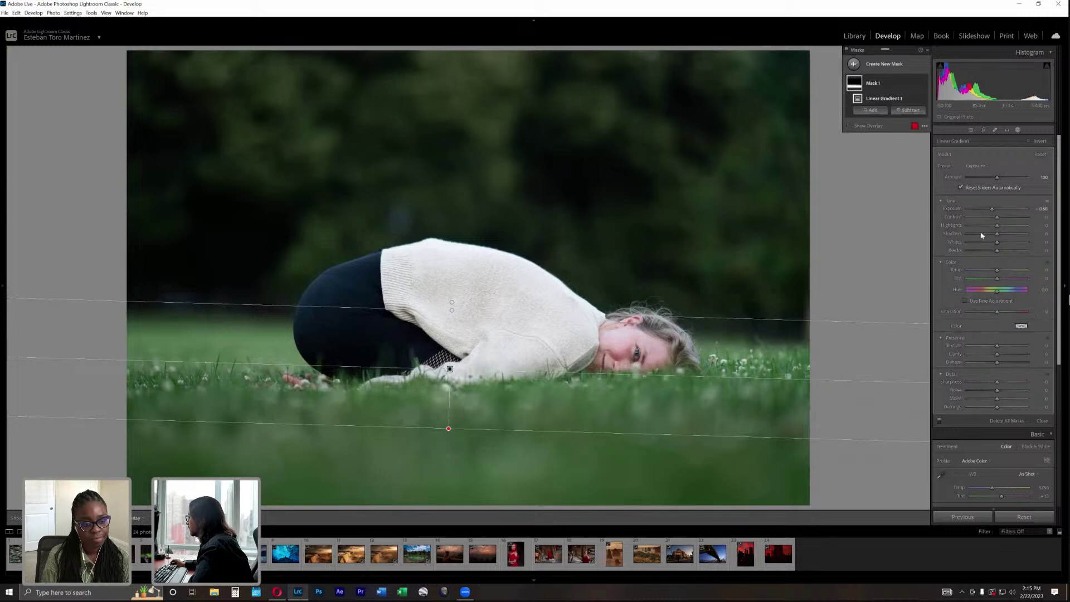
# Leave masking and lower the photo's overall highlights to -21.
pyautogui.click(888, 67)
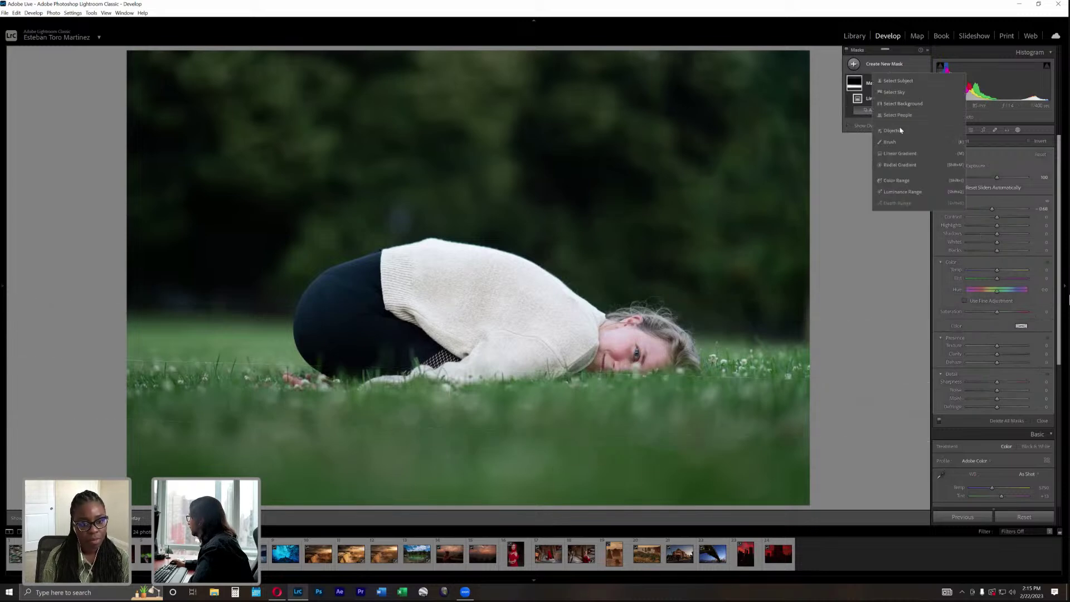
pyautogui.click(901, 154)
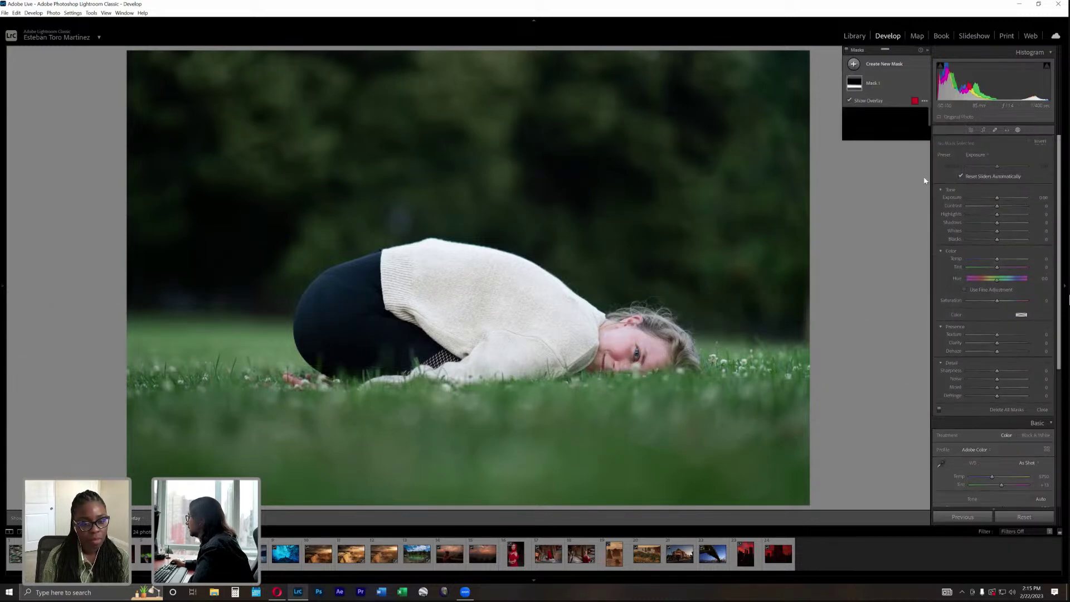
pyautogui.click(1019, 131)
pyautogui.moveTo(981, 253); pyautogui.dragTo(991, 252)
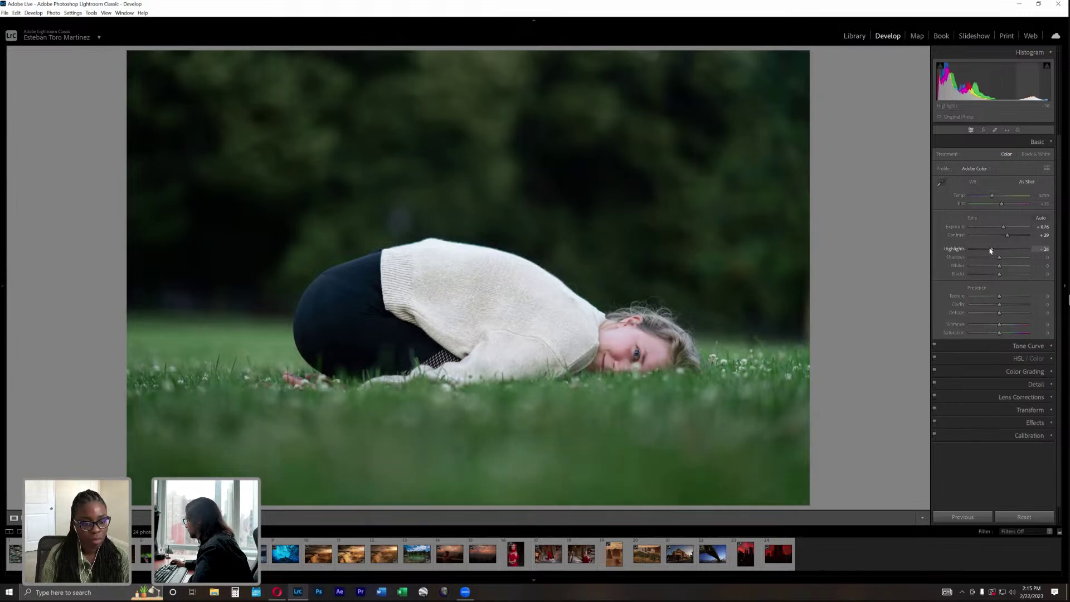
# Create a brush mask with raised exposure and paint it over the woman's face and hair at brush size 11.0.
pyautogui.click(643, 357)
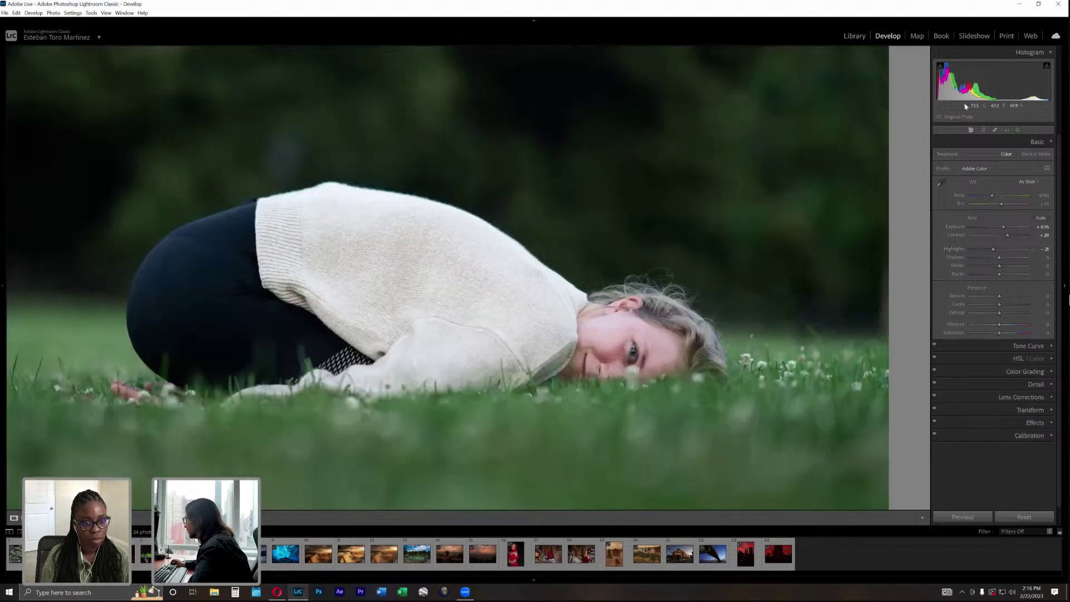
pyautogui.click(1018, 130)
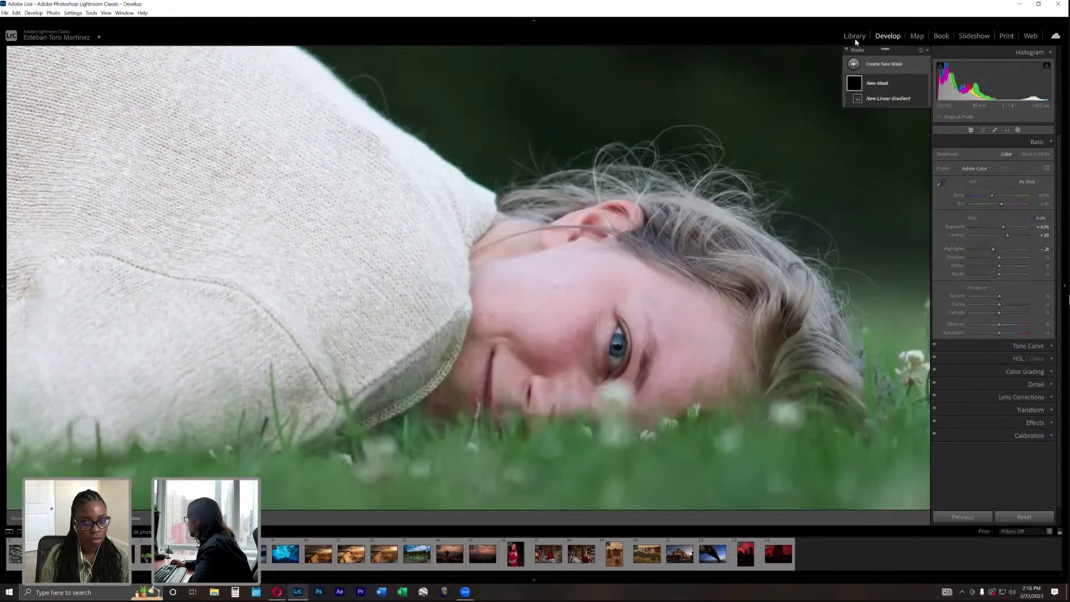
pyautogui.click(884, 64)
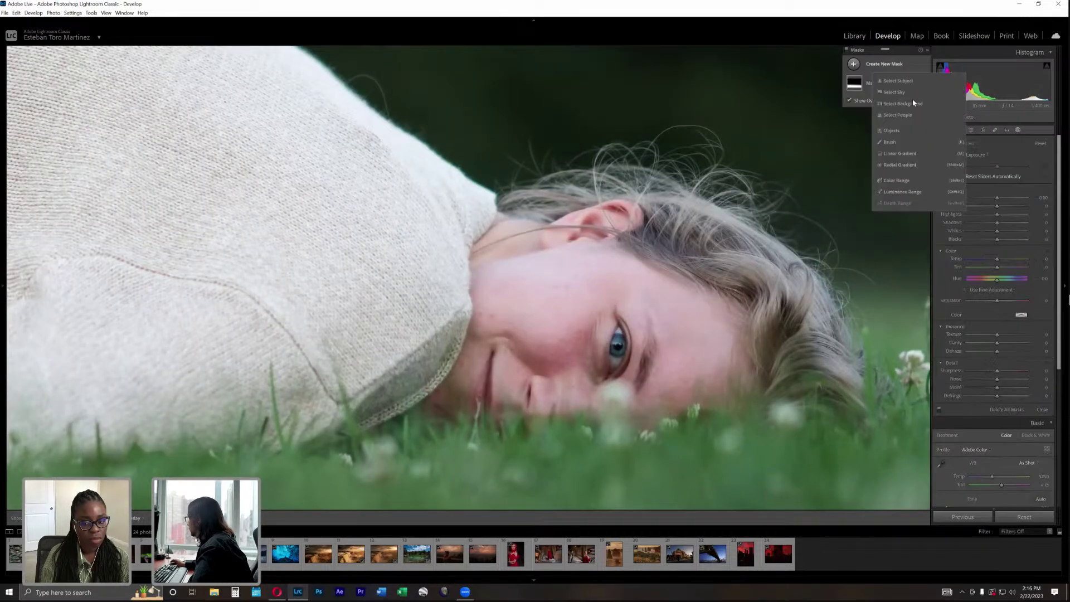
pyautogui.click(902, 142)
pyautogui.moveTo(1007, 262); pyautogui.dragTo(1003, 262)
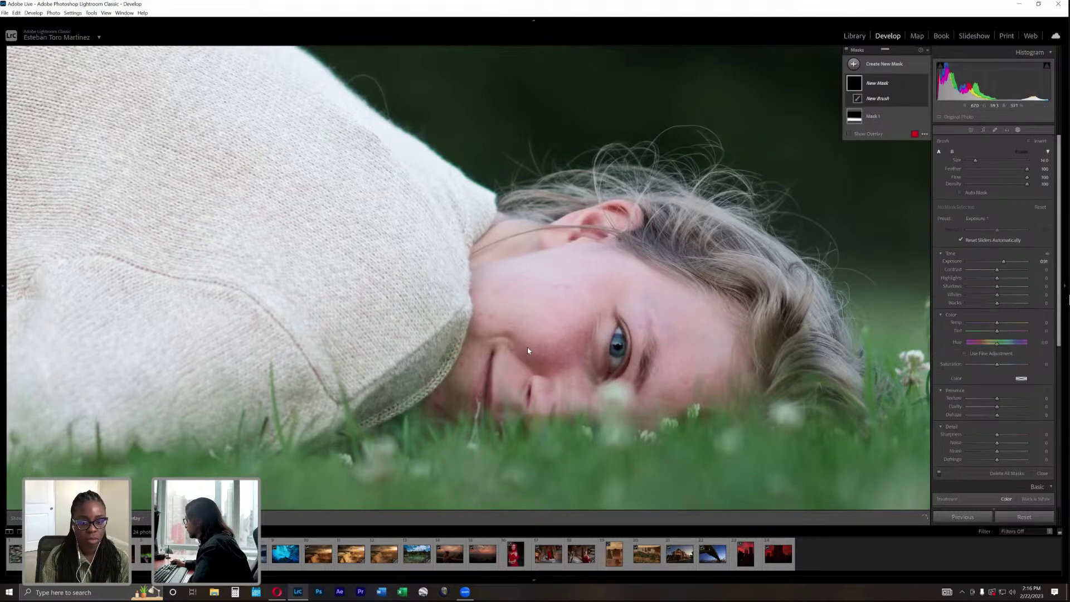
pyautogui.scroll(2, 535, 350)
pyautogui.moveTo(561, 349)
pyautogui.mouseDown()
pyautogui.moveTo(665, 332)
pyautogui.moveTo(629, 348)
pyautogui.moveTo(639, 367)
pyautogui.moveTo(685, 367)
pyautogui.moveTo(706, 353)
pyautogui.moveTo(689, 326)
pyautogui.moveTo(621, 302)
pyautogui.moveTo(681, 356)
pyautogui.moveTo(581, 375)
pyautogui.moveTo(481, 374)
pyautogui.moveTo(526, 304)
pyautogui.moveTo(513, 296)
pyautogui.moveTo(541, 288)
pyautogui.moveTo(623, 283)
pyautogui.moveTo(735, 351)
pyautogui.moveTo(812, 346)
pyautogui.moveTo(751, 284)
pyautogui.moveTo(680, 251)
pyautogui.moveTo(668, 223)
pyautogui.mouseUp()
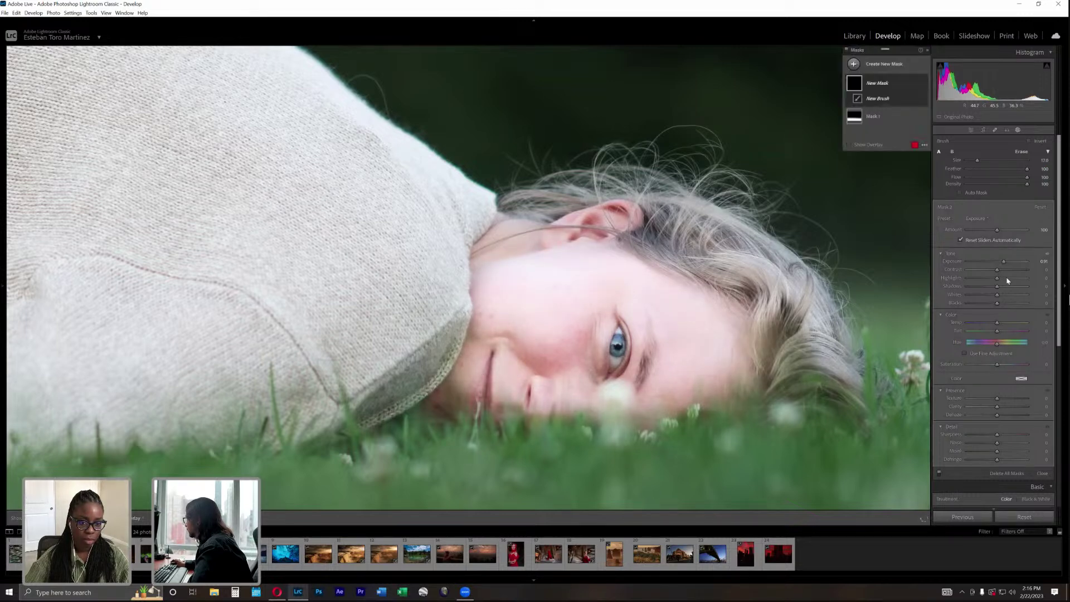
# Reduce the exposure of the face brush mask, leave masking and return to the whole photo.
pyautogui.moveTo(1004, 261); pyautogui.dragTo(997, 262)
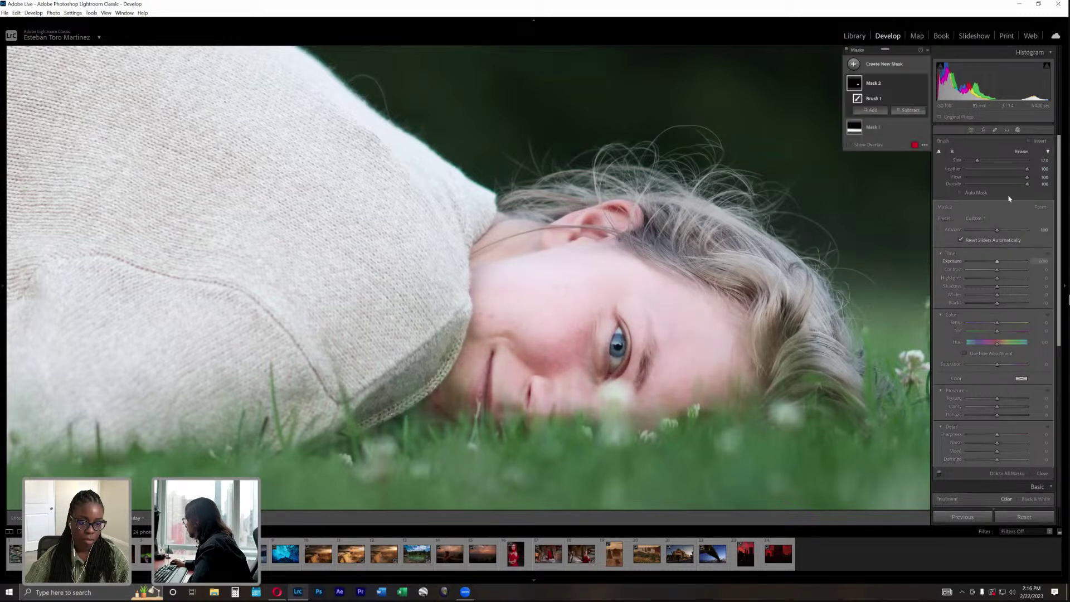
pyautogui.press('o')
pyautogui.hotkey('shift', 'w')
pyautogui.click(753, 169)
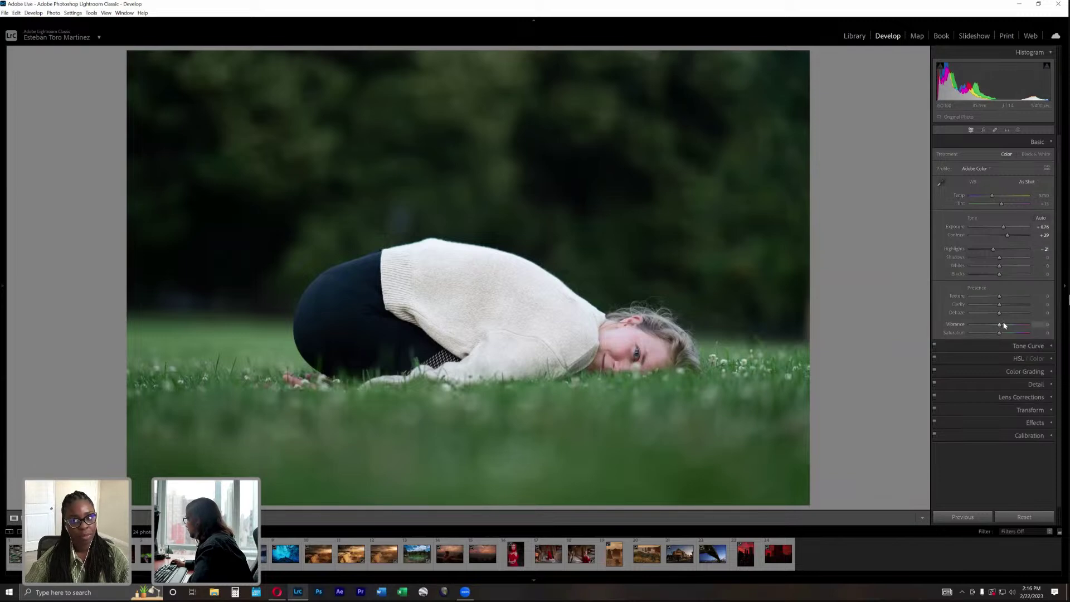
# Set vibrance to +40 and contrast to +45, and make the white balance temperature slightly cooler.
pyautogui.moveTo(1004, 325); pyautogui.dragTo(1010, 327)
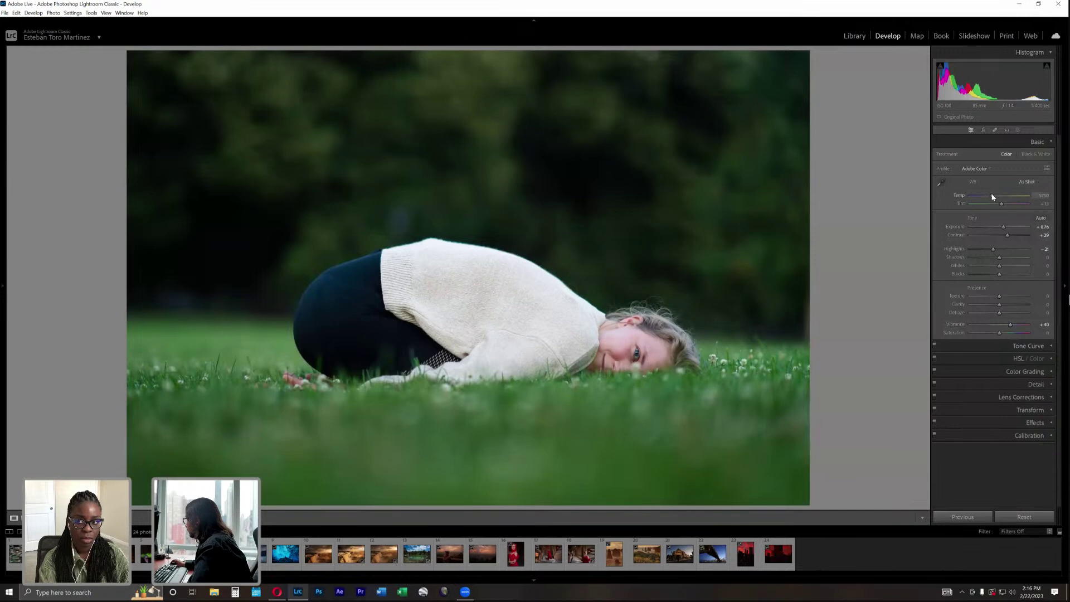
pyautogui.moveTo(993, 197); pyautogui.dragTo(990, 195)
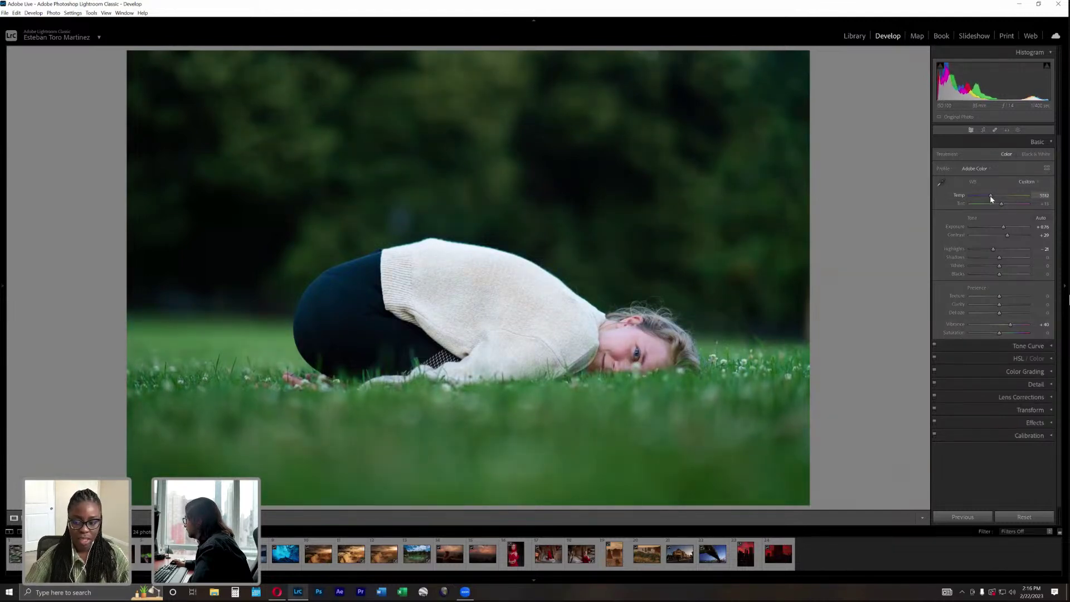
pyautogui.click(1012, 236)
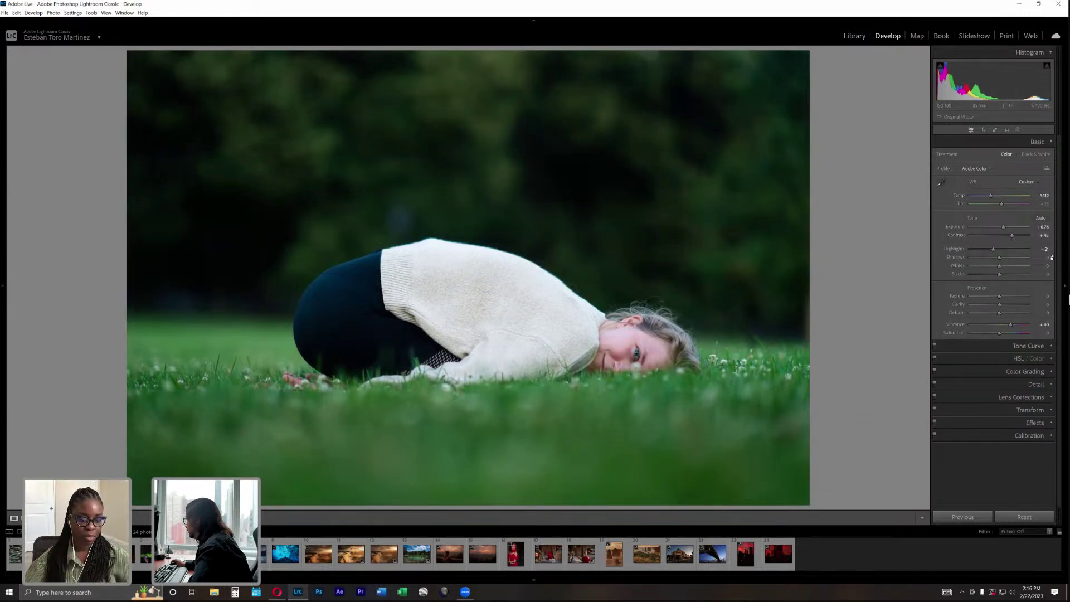
# Create another brush mask with slightly raised exposure and paint it over the woman's blue iris at brush size 4.0.
pyautogui.click(630, 356)
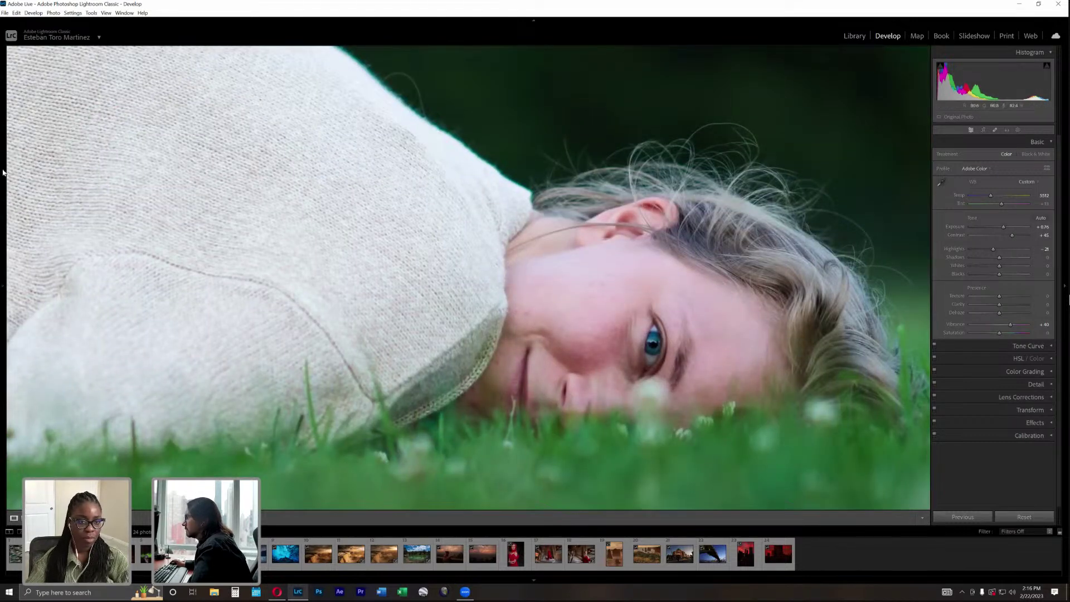
pyautogui.moveTo(5, 172)
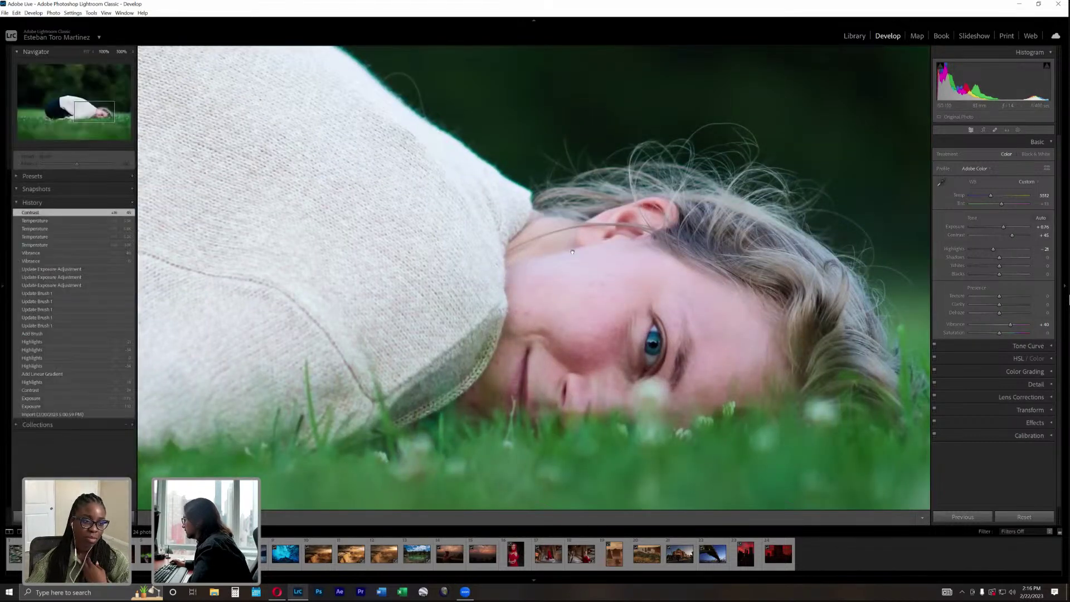
pyautogui.click(121, 51)
pyautogui.moveTo(793, 338); pyautogui.dragTo(582, 161)
pyautogui.click(1017, 130)
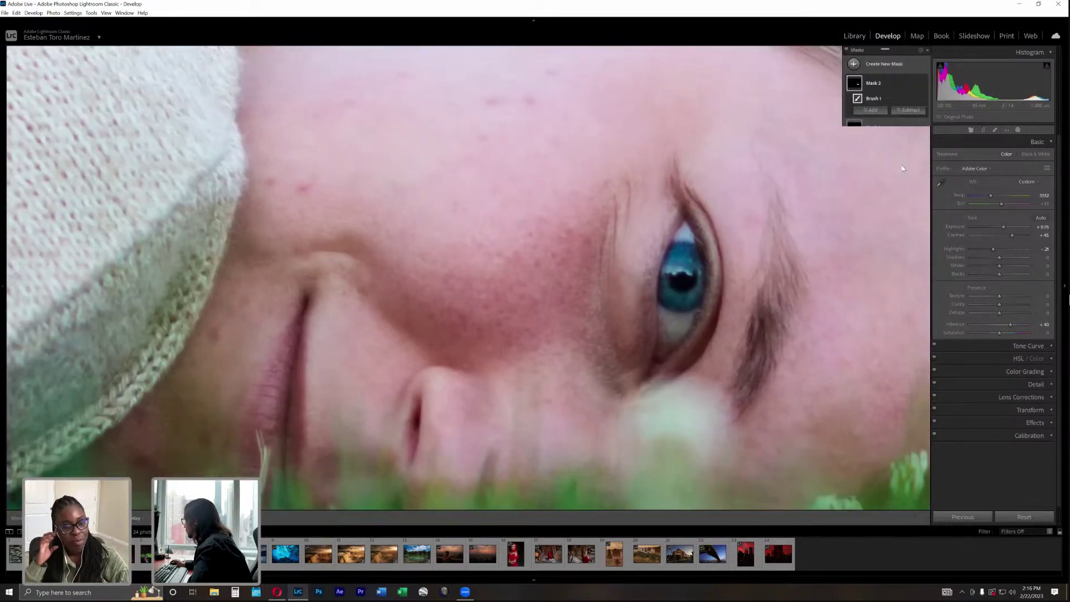
pyautogui.click(884, 65)
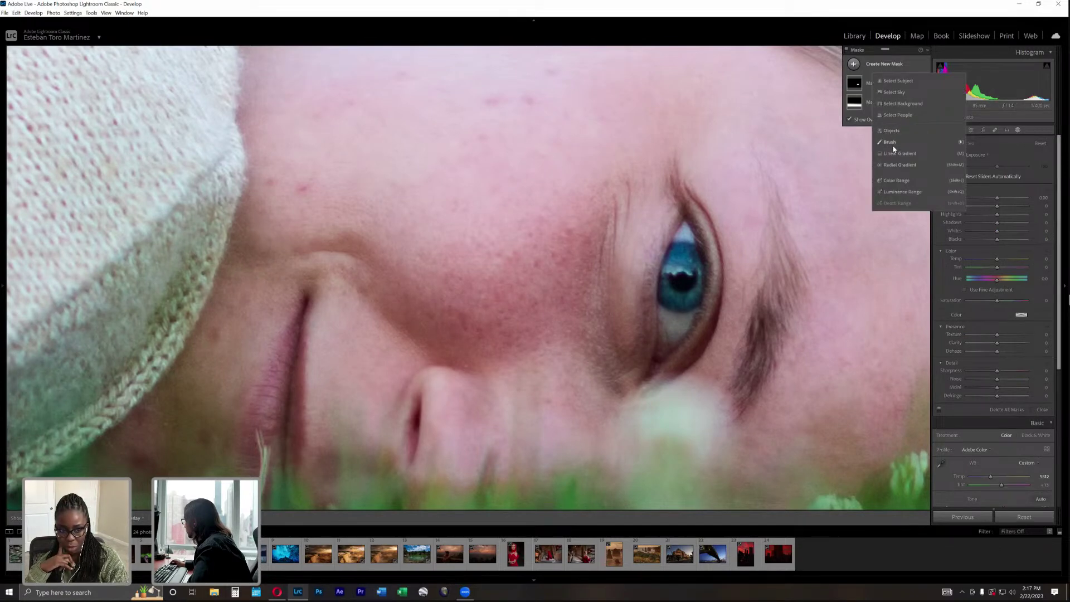
pyautogui.click(892, 144)
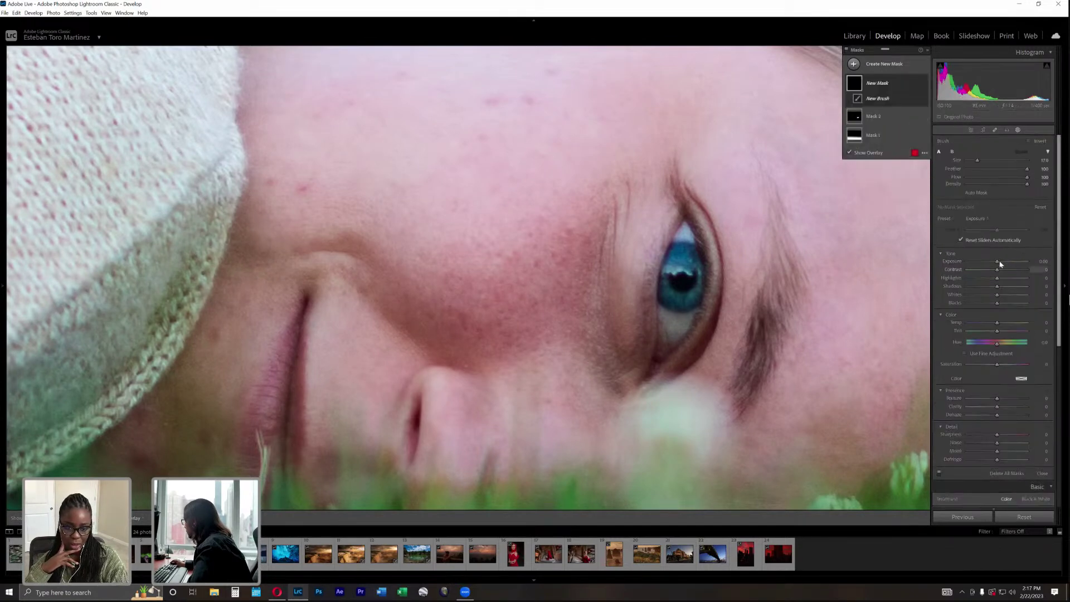
pyautogui.moveTo(999, 262); pyautogui.dragTo(1001, 262)
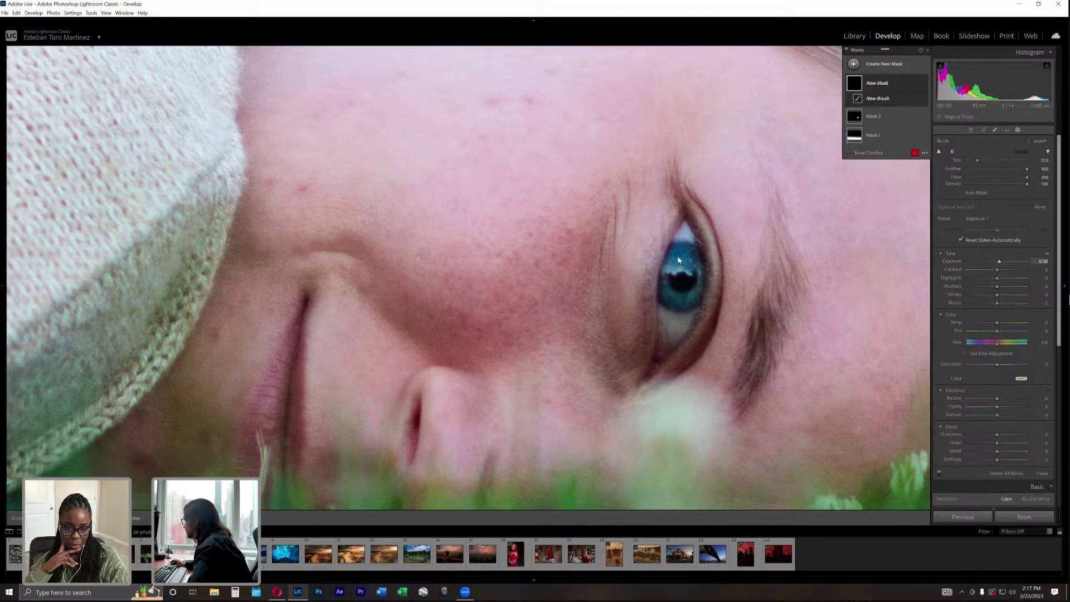
pyautogui.scroll(-5, 677, 255)
pyautogui.moveTo(675, 263)
pyautogui.mouseDown()
pyautogui.moveTo(684, 267)
pyautogui.moveTo(680, 299)
pyautogui.moveTo(695, 289)
pyautogui.moveTo(663, 292)
pyautogui.mouseUp()
pyautogui.scroll(-3, 669, 289)
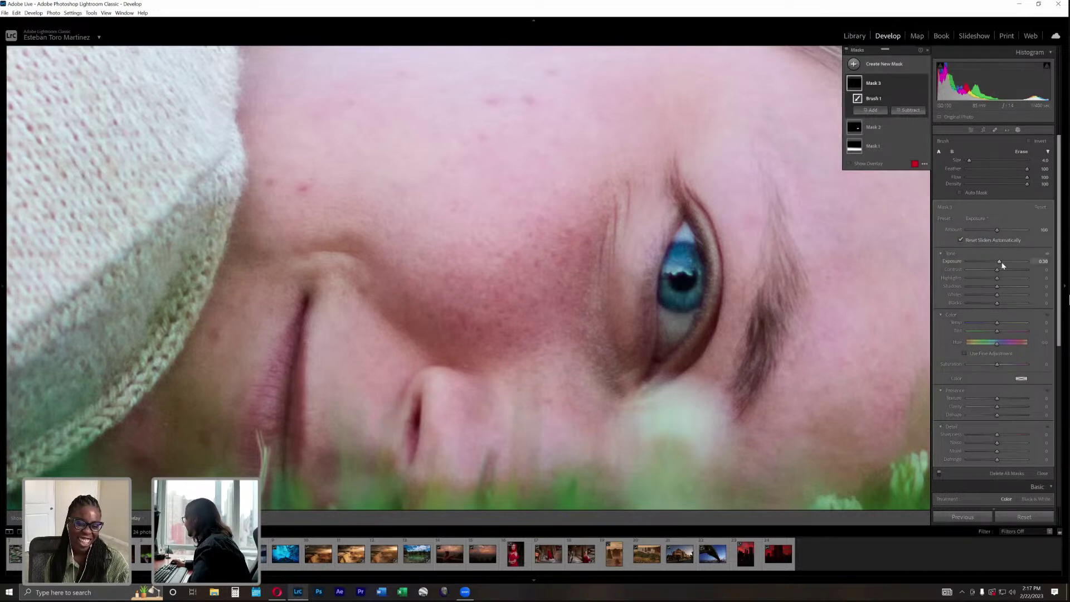
# Raise the eye mask's exposure a little more, leave masking and return to the whole photo.
pyautogui.moveTo(1001, 263); pyautogui.dragTo(1001, 263)
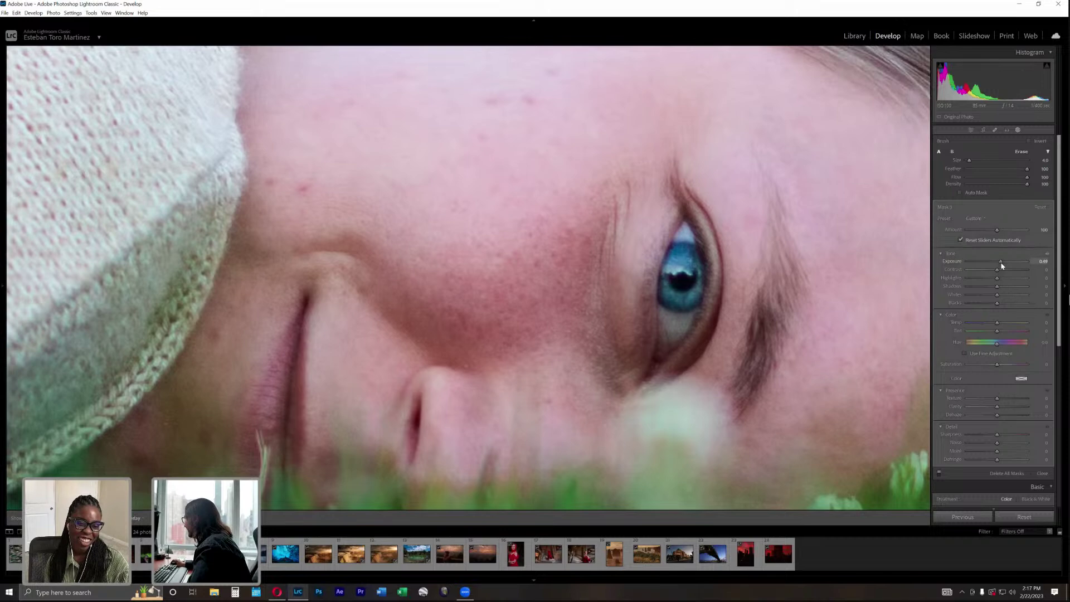
pyautogui.click(1018, 129)
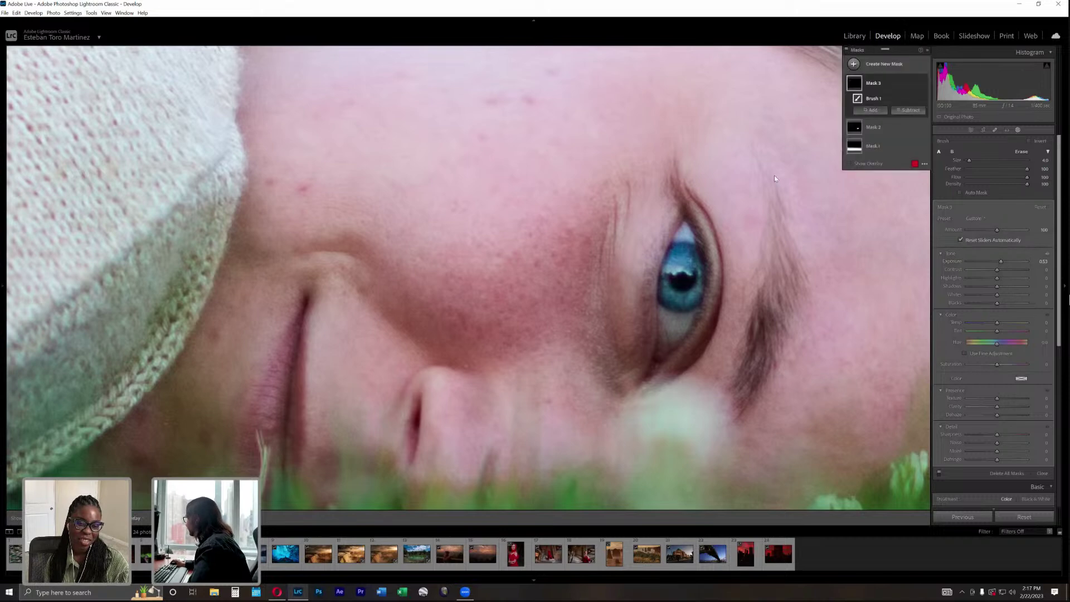
pyautogui.click(747, 186)
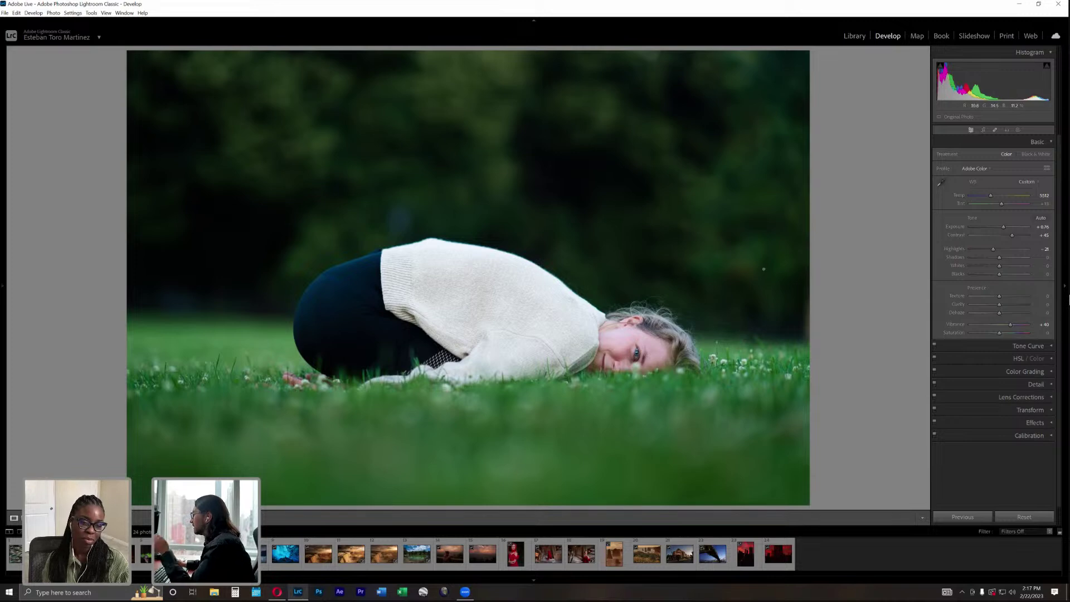
# View the edited woman-on-grass photo in the Library and return to the grid of all photos.
pyautogui.click(854, 36)
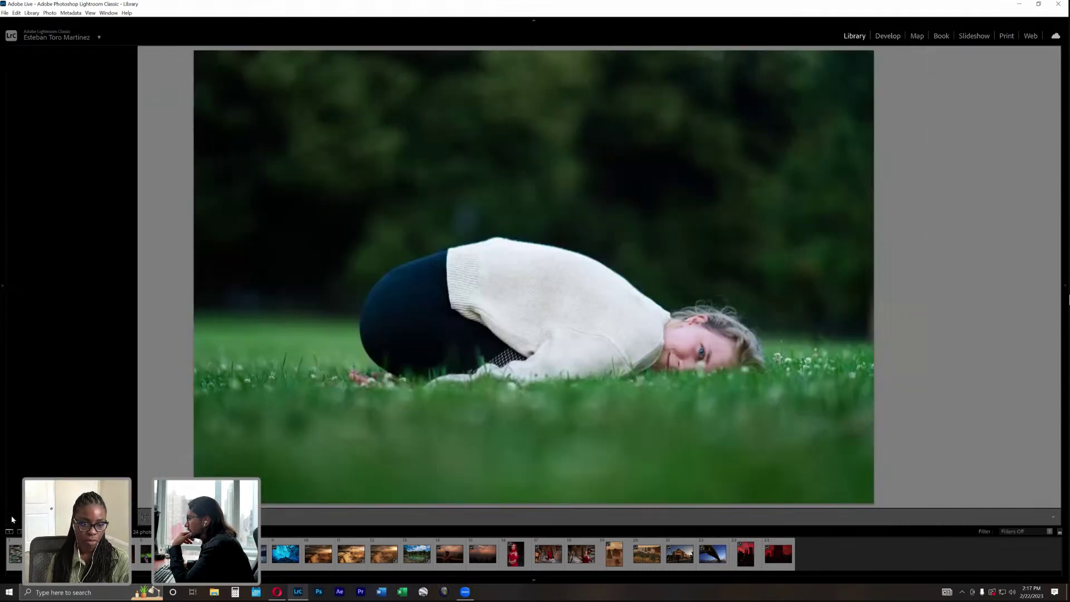
pyautogui.press('Tab')
pyautogui.click(14, 517)
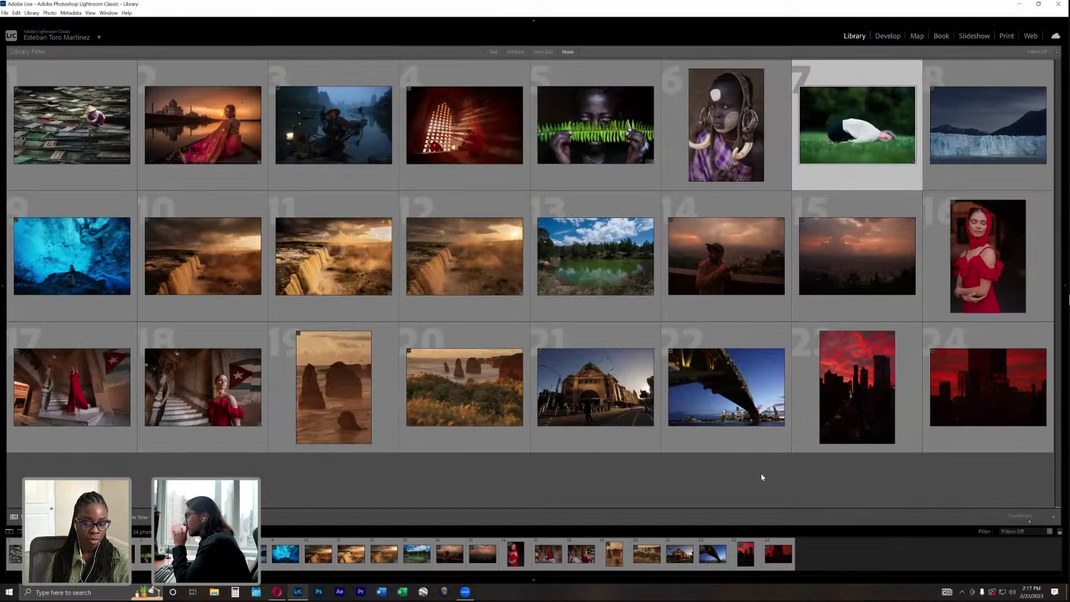
# Clear the photo selection and open the fern portrait from the library grid in the large single-photo view.
pyautogui.click(762, 477)
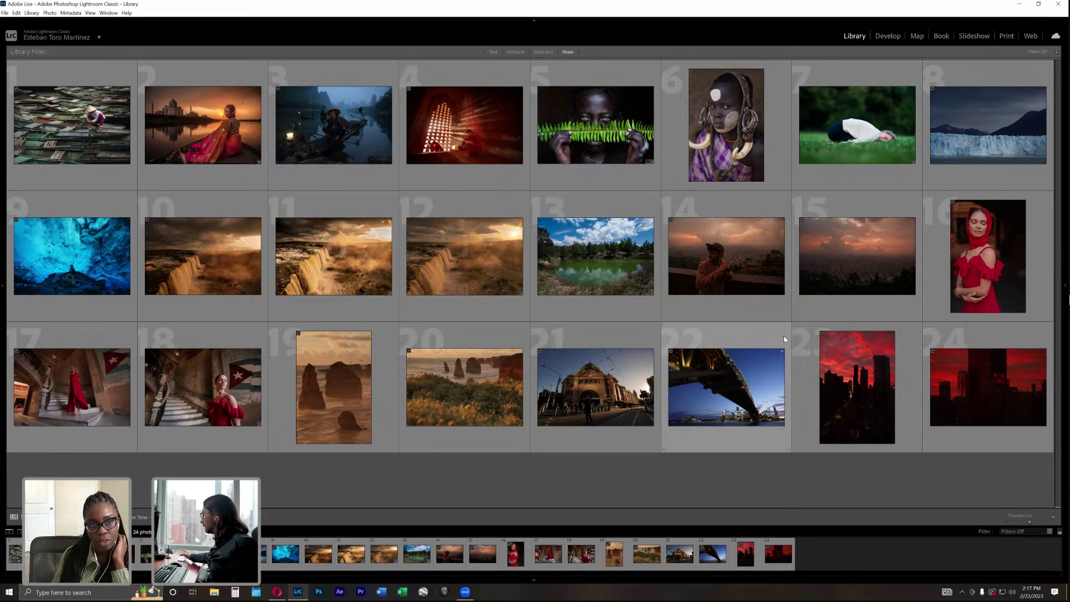
pyautogui.click(592, 99)
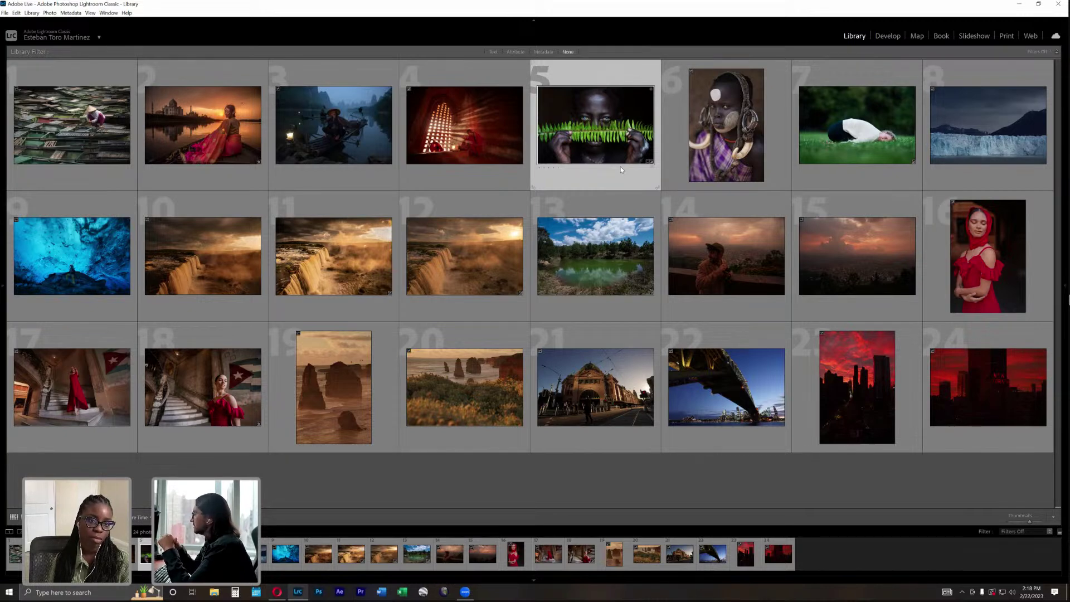
pyautogui.doubleClick(641, 113)
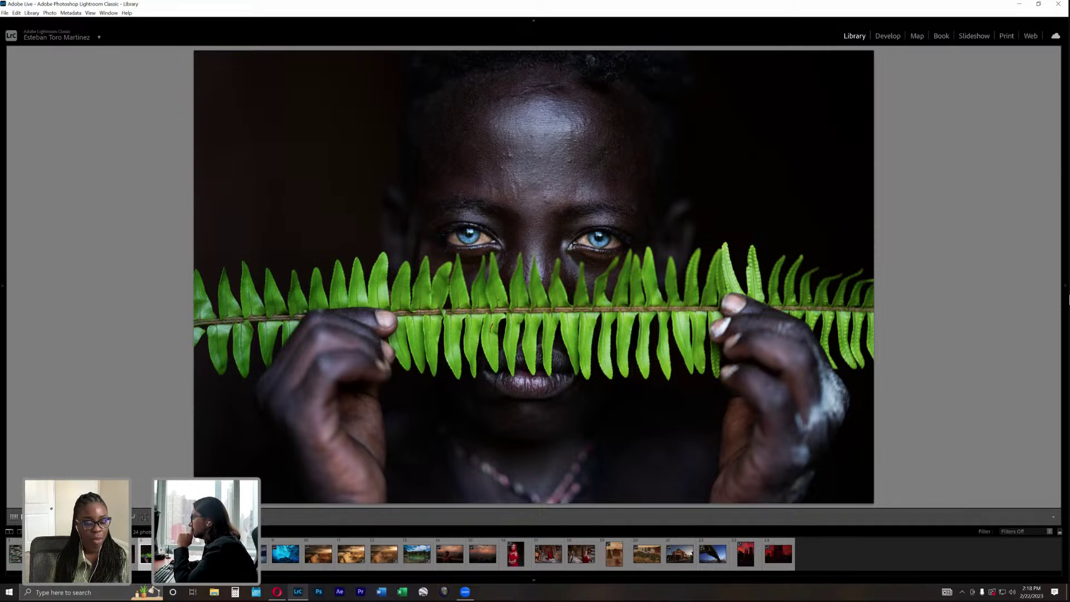
# Return to the photo grid, clear the selection, and open the vertical red-sky city skyline photo for developing.
pyautogui.click(14, 517)
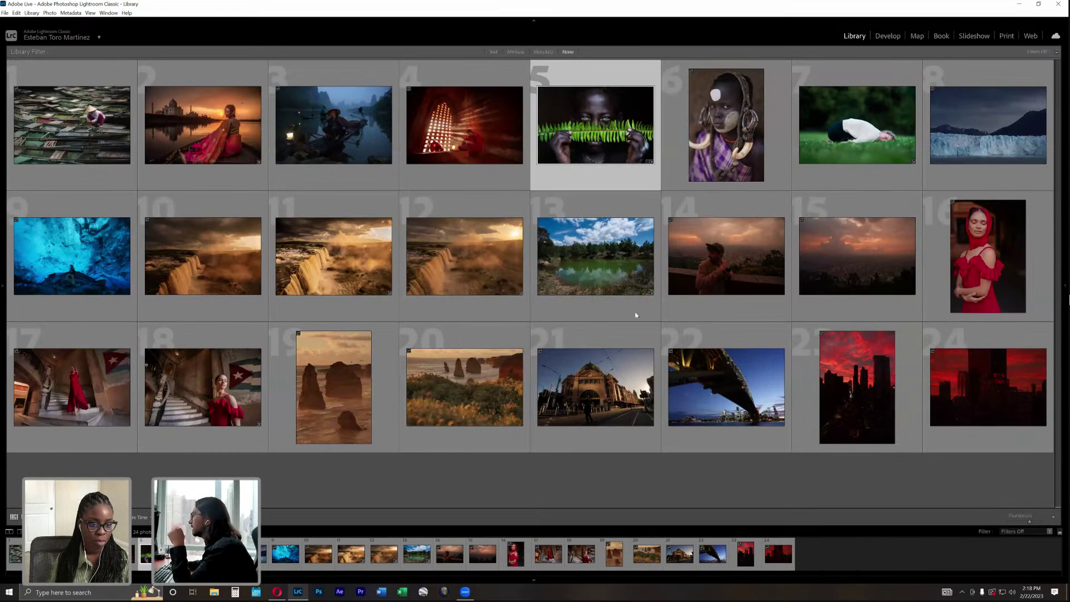
pyautogui.click(987, 485)
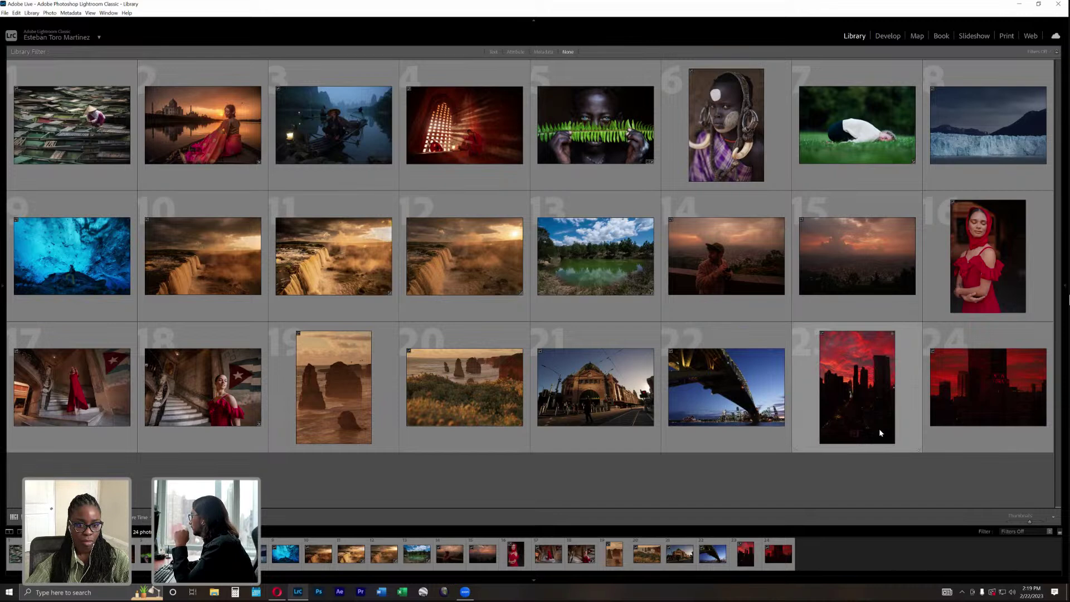
pyautogui.doubleClick(865, 387)
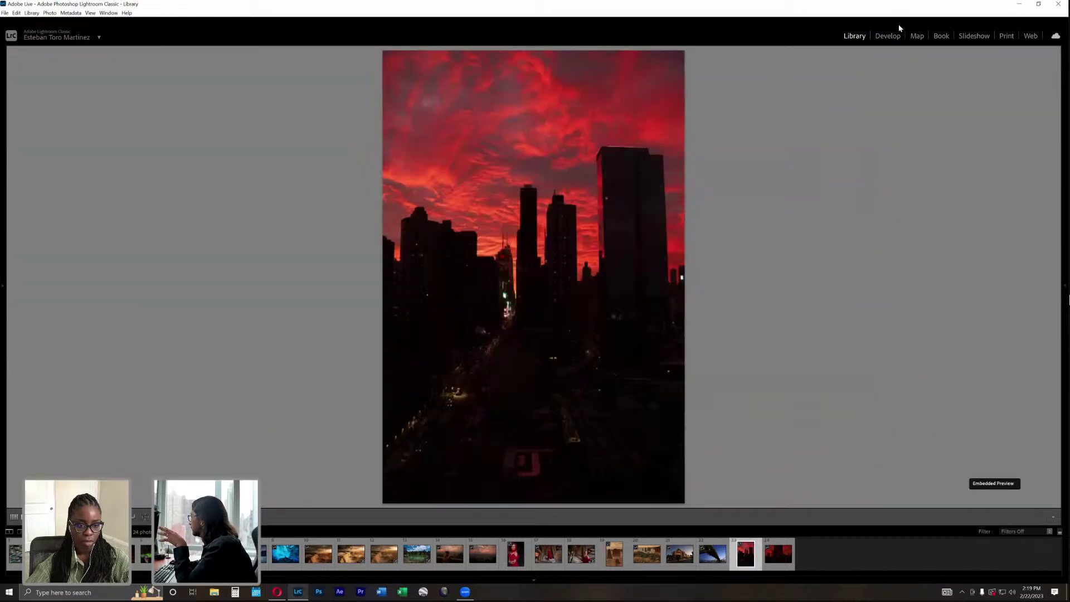
pyautogui.click(890, 39)
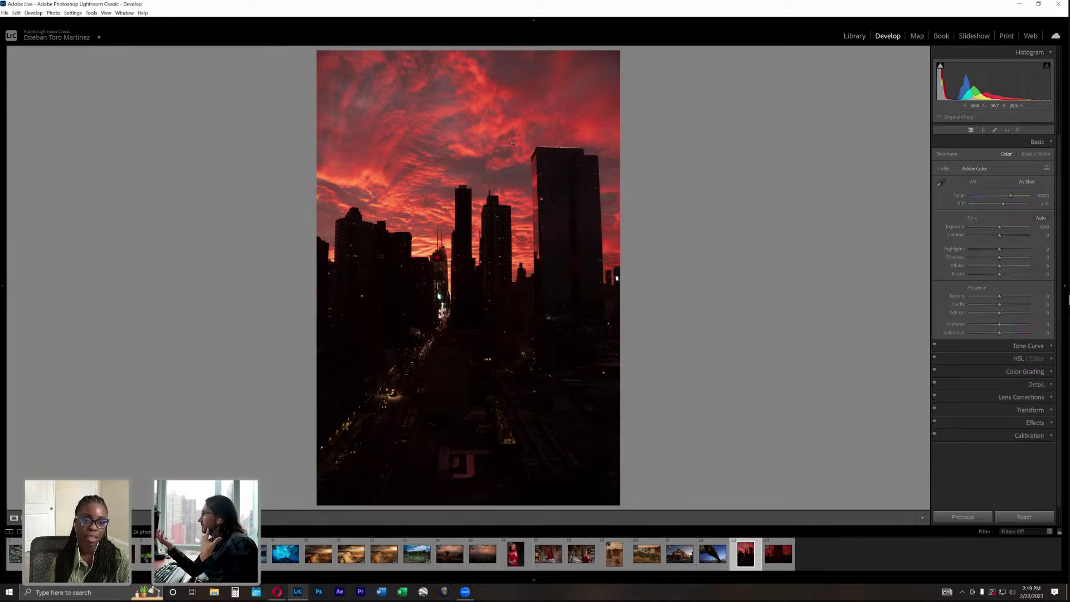
# Set the vertical skyline photo's shadows to +100, blacks to +72 and highlights to -28, and raise its clarity.
pyautogui.click(428, 109)
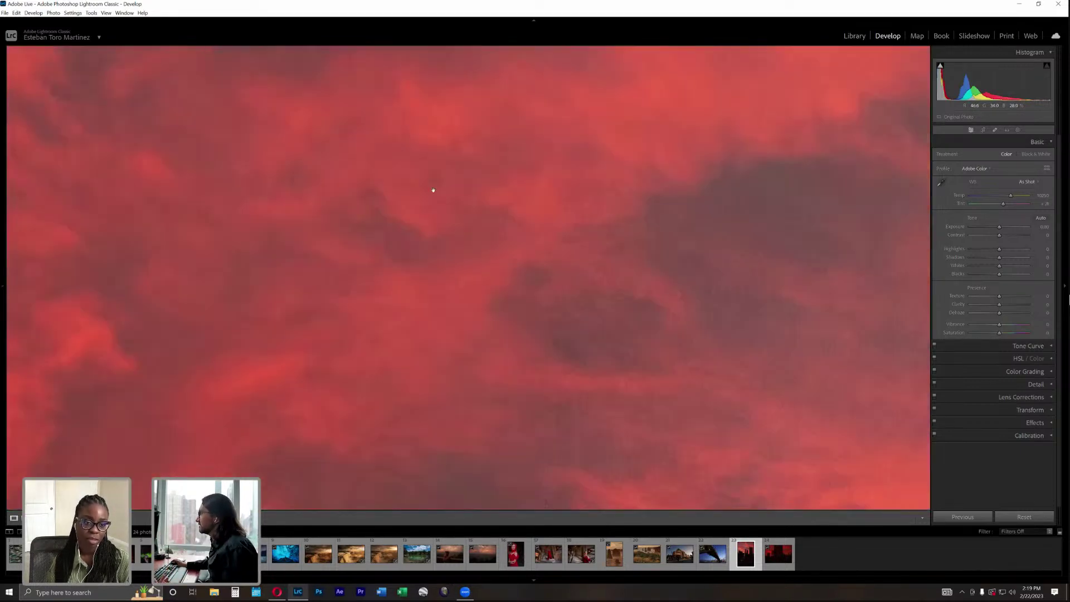
pyautogui.click(432, 186)
pyautogui.moveTo(11, 142)
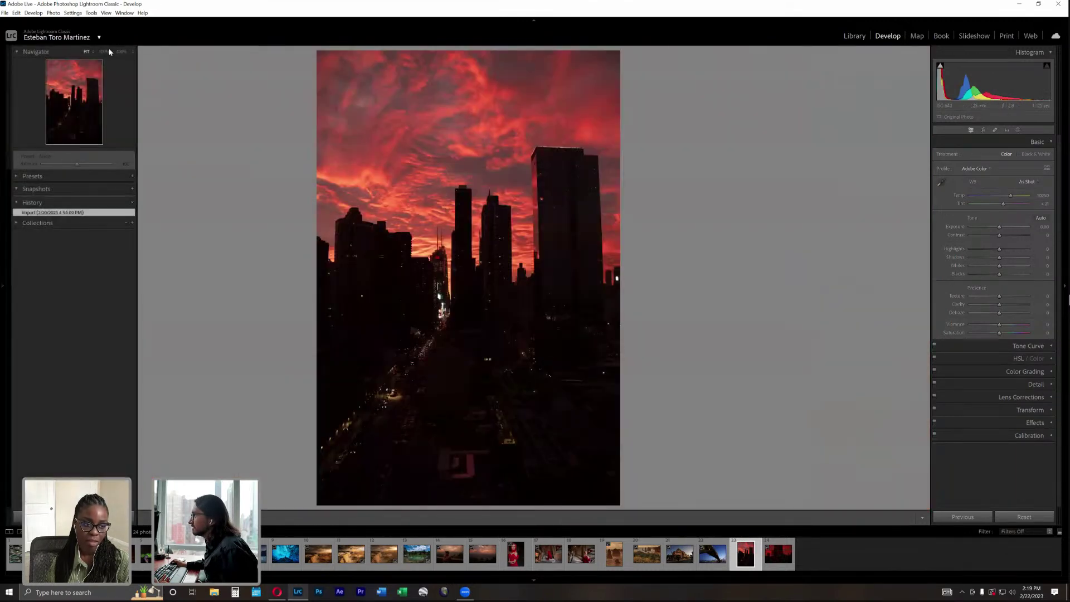
pyautogui.click(488, 203)
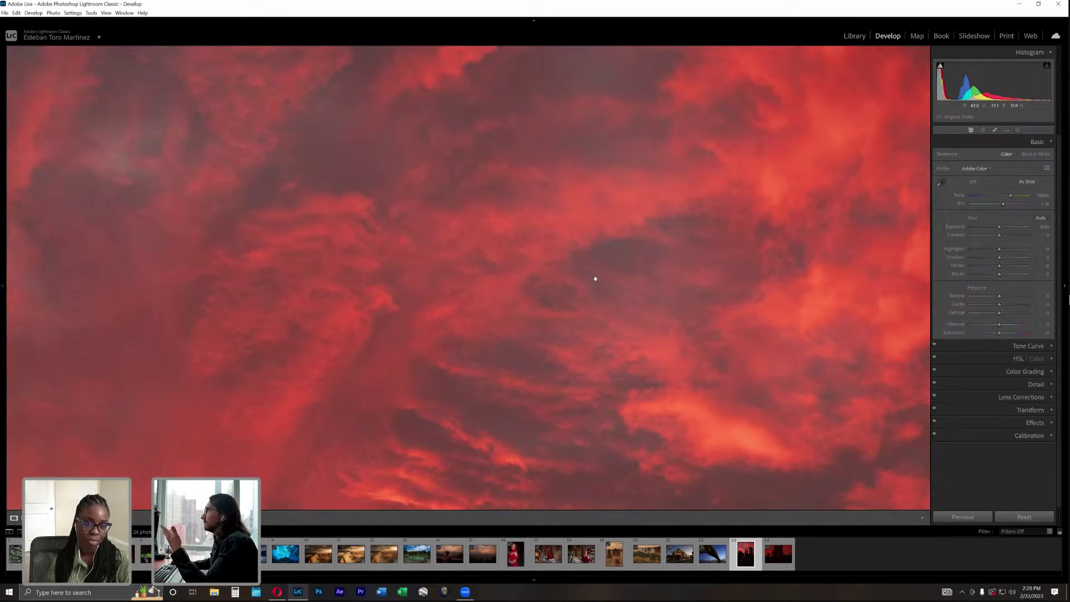
pyautogui.click(617, 278)
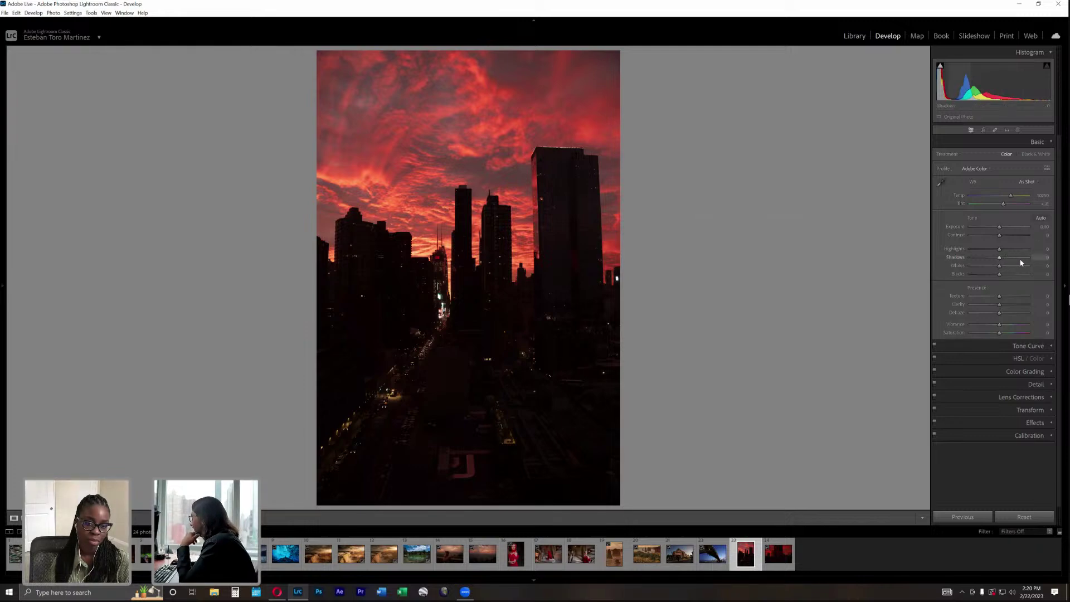
pyautogui.moveTo(1022, 262); pyautogui.dragTo(1028, 259)
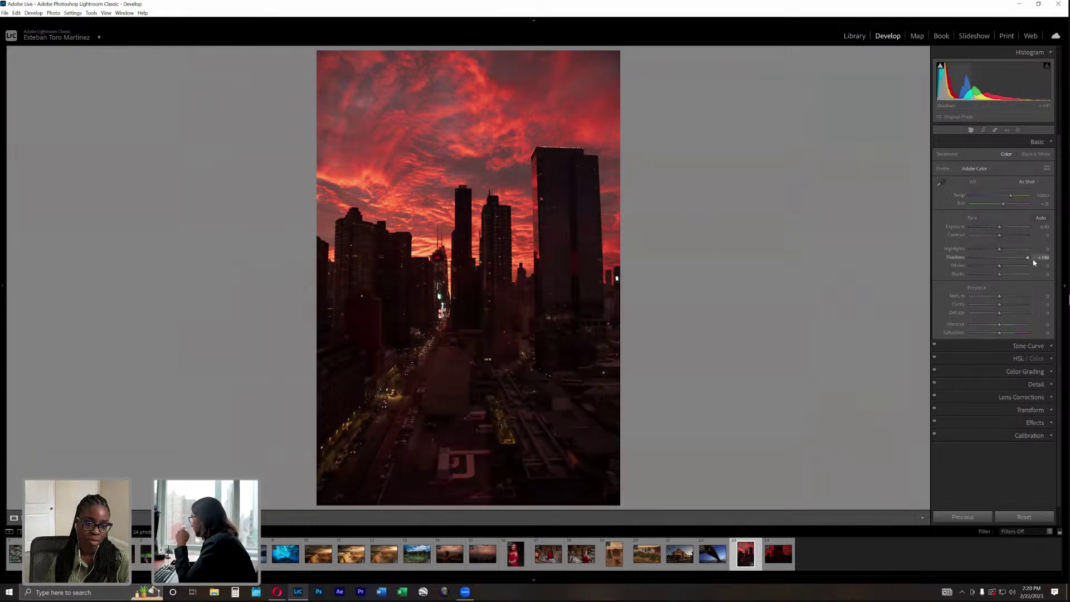
pyautogui.click(1020, 274)
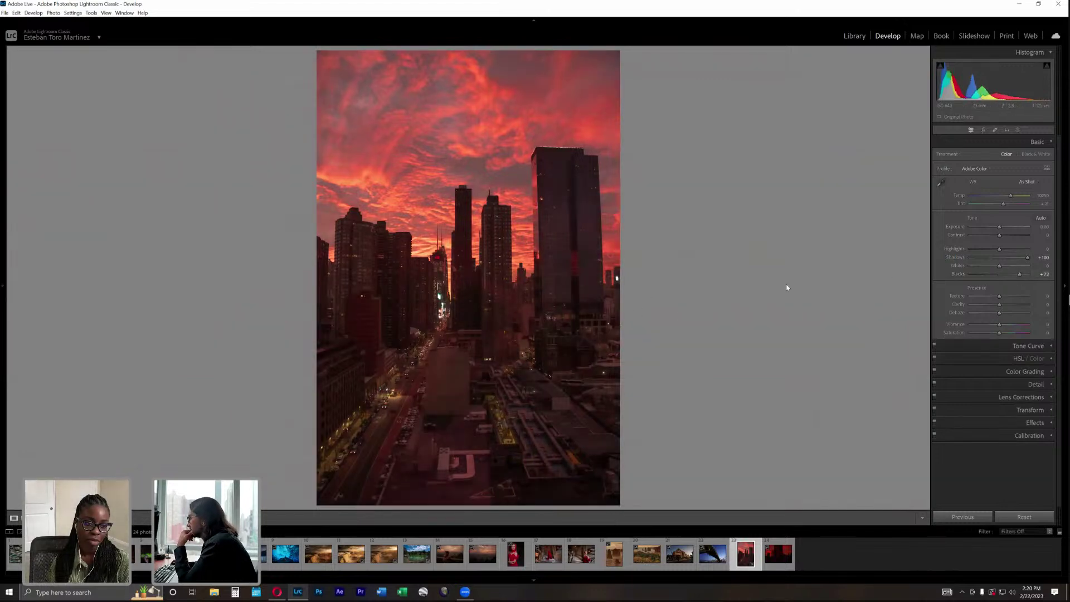
pyautogui.click(991, 252)
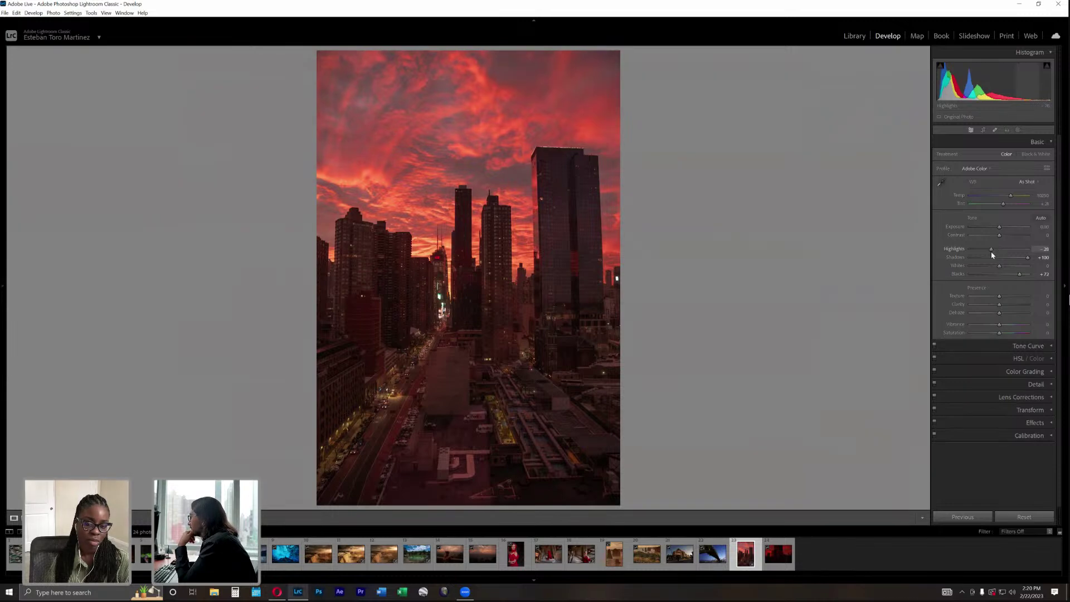
pyautogui.click(1011, 307)
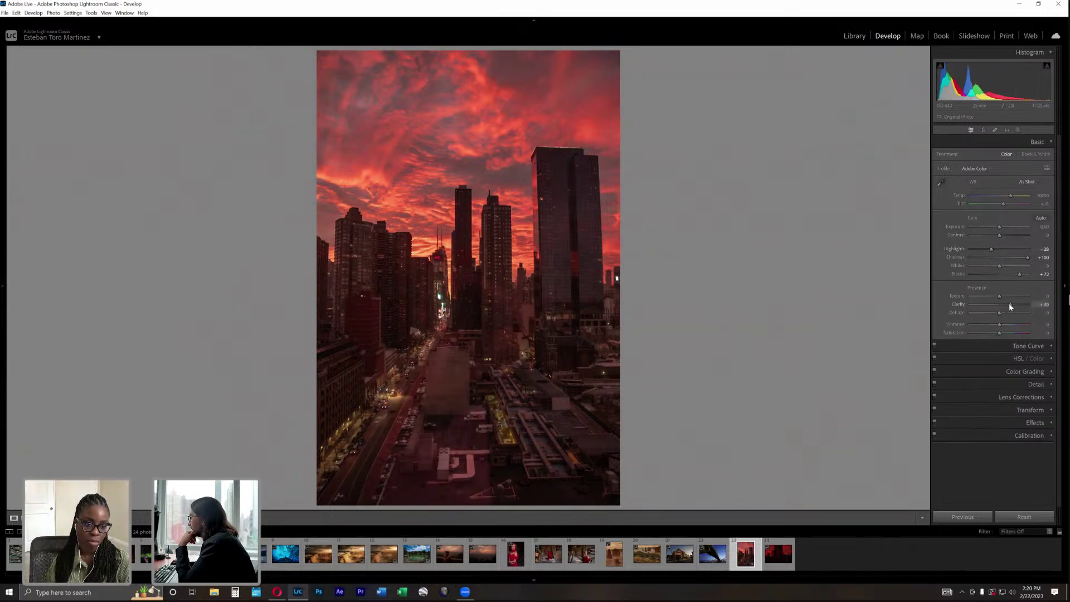
# Refine the vertical skyline photo with exposure +0.37, contrast +21, highlights -30 and a slight white balance temperature adjustment.
pyautogui.moveTo(998, 227)
pyautogui.mouseDown()
pyautogui.moveTo(988, 250)
pyautogui.moveTo(1004, 237)
pyautogui.mouseUp()
pyautogui.click(1007, 236)
pyautogui.moveTo(1005, 198)
pyautogui.mouseDown()
pyautogui.moveTo(988, 197)
pyautogui.moveTo(1010, 197)
pyautogui.mouseUp()
pyautogui.moveTo(980, 248); pyautogui.dragTo(991, 250)
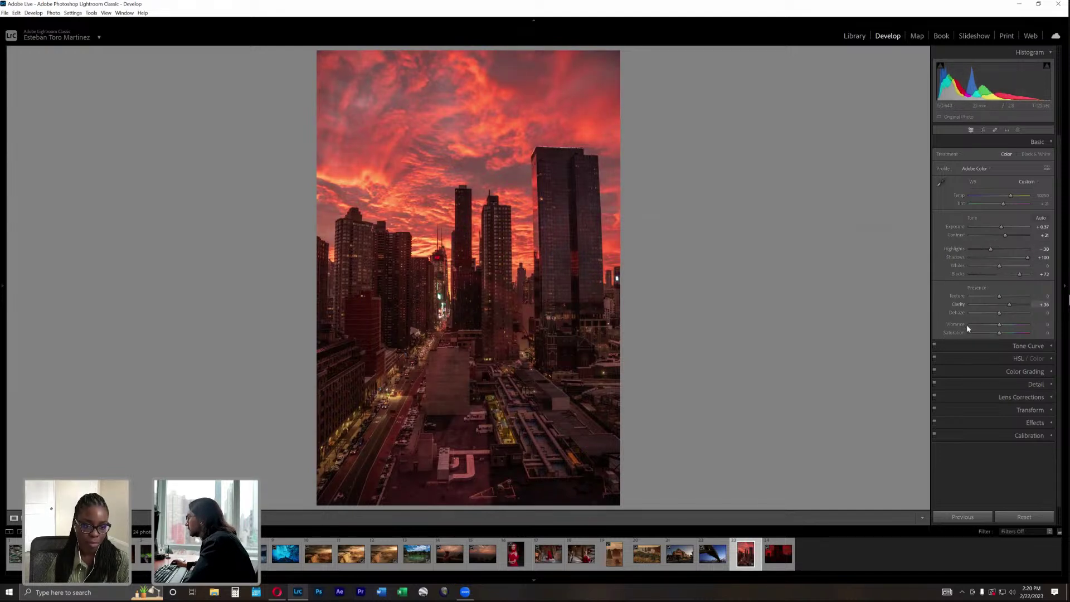
# Open the dark red New Yorker sign photo for developing.
pyautogui.click(783, 554)
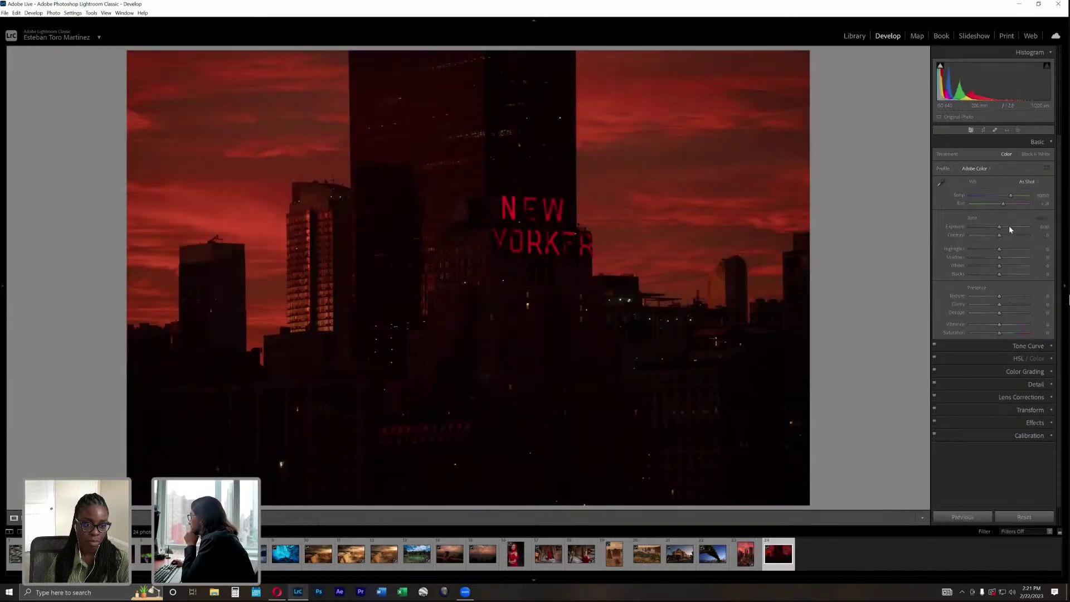
pyautogui.moveTo(1001, 227); pyautogui.dragTo(1012, 233)
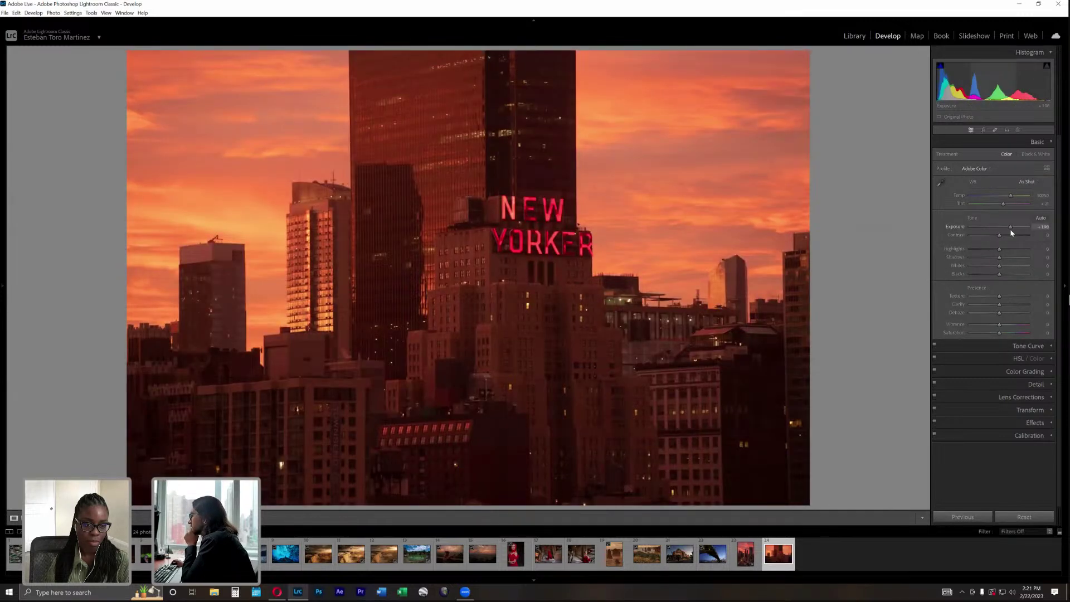
pyautogui.moveTo(999, 248); pyautogui.dragTo(983, 250)
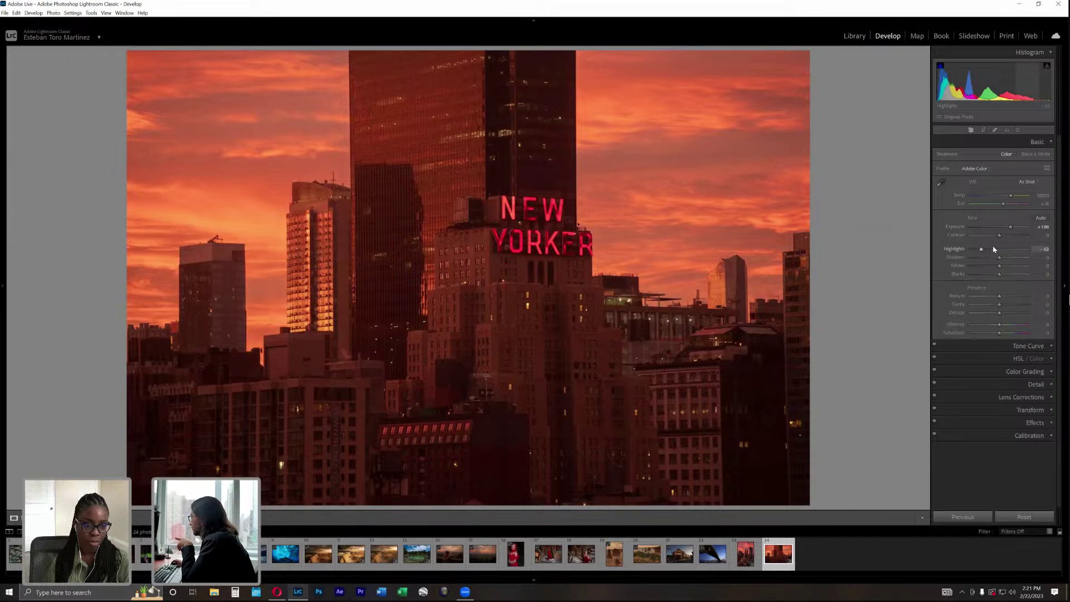
pyautogui.doubleClick(963, 250)
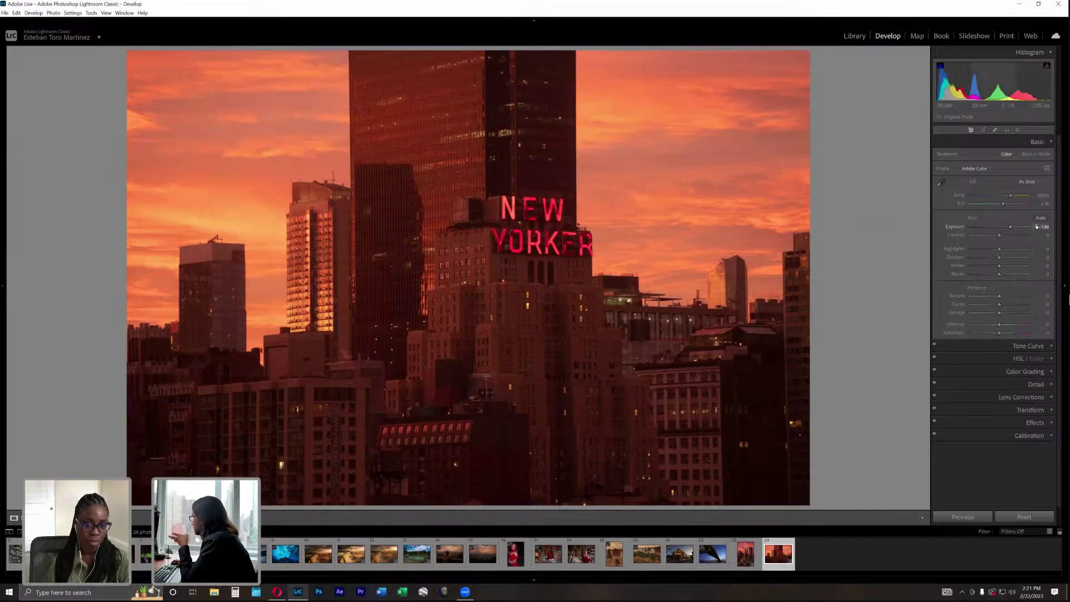
pyautogui.doubleClick(956, 227)
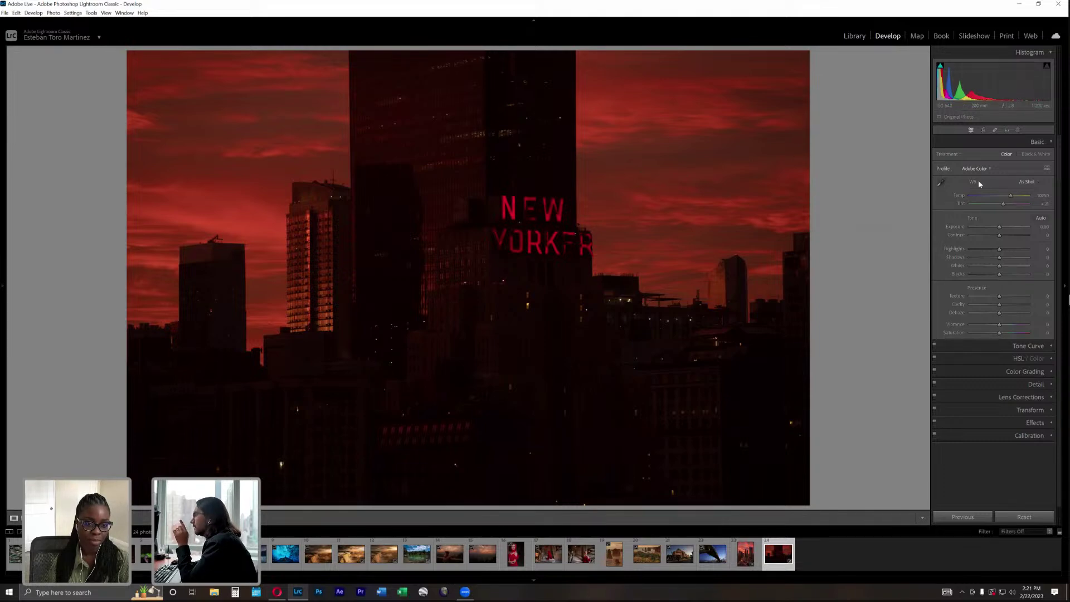
# Brighten the New Yorker photo by raising exposure and blacks, lowering highlights, and setting shadows to +100.
pyautogui.moveTo(1013, 227); pyautogui.dragTo(1007, 228)
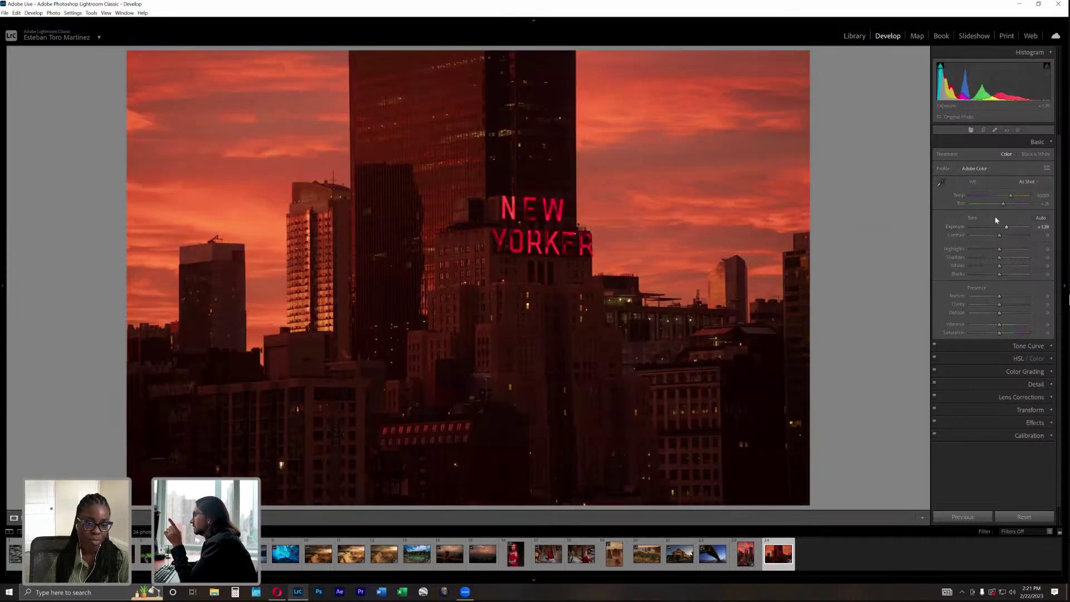
pyautogui.click(986, 249)
pyautogui.moveTo(1011, 258); pyautogui.dragTo(1028, 262)
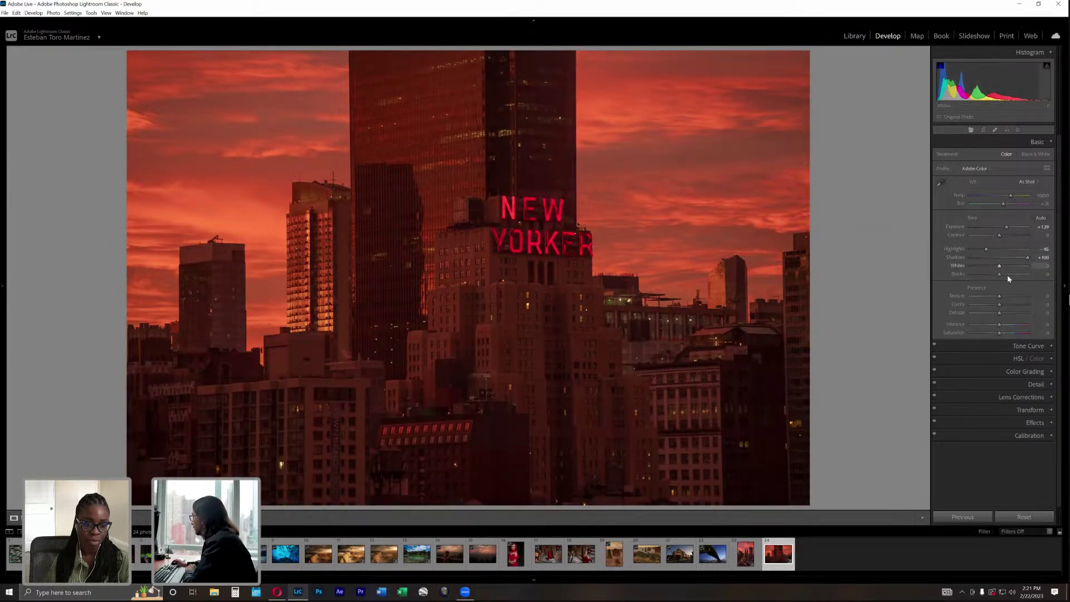
pyautogui.click(1012, 274)
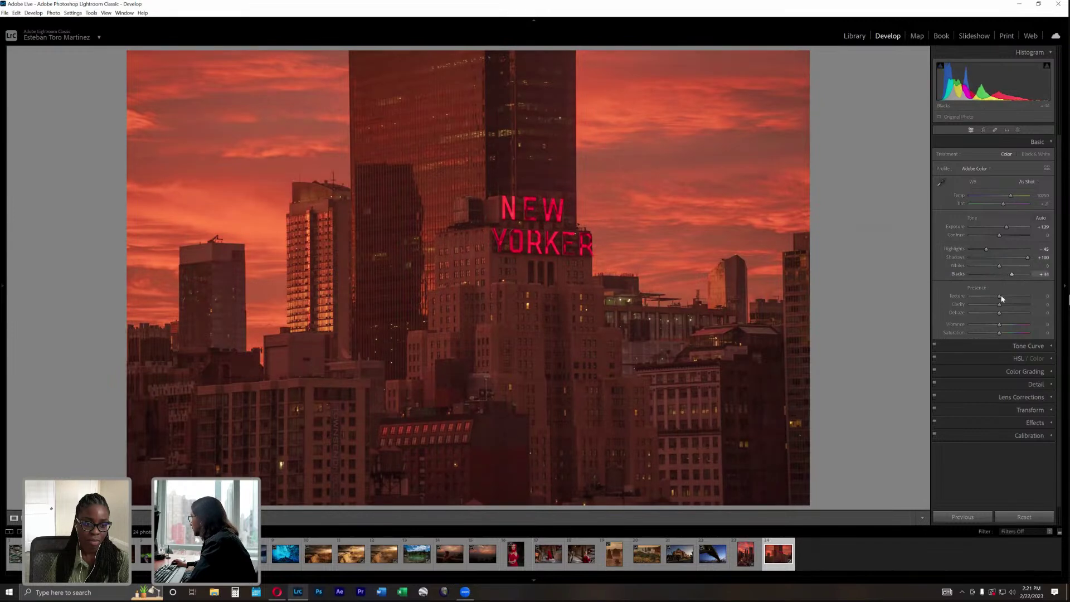
# Set the New Yorker photo's clarity to +71, vibrance to +33 and dehaze to +16.
pyautogui.click(1020, 305)
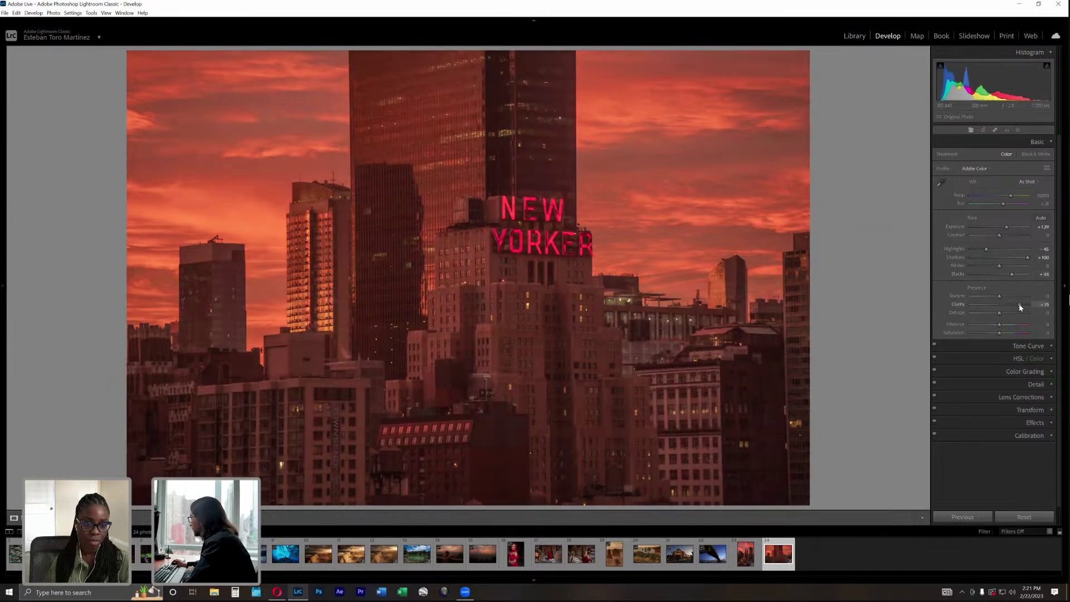
pyautogui.click(1008, 325)
pyautogui.moveTo(1010, 329); pyautogui.dragTo(1011, 330)
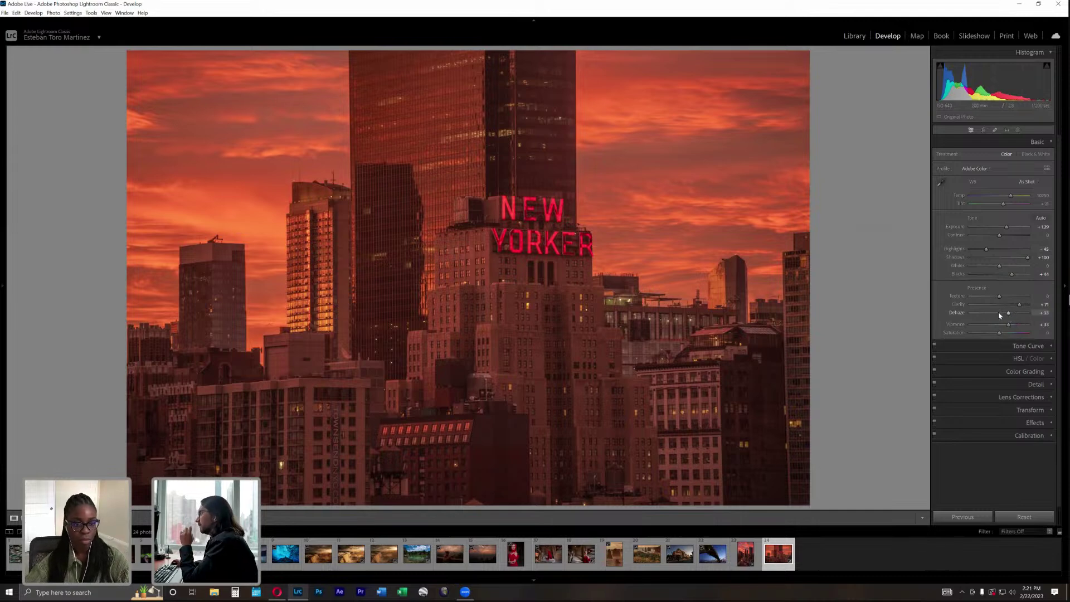
pyautogui.doubleClick(957, 313)
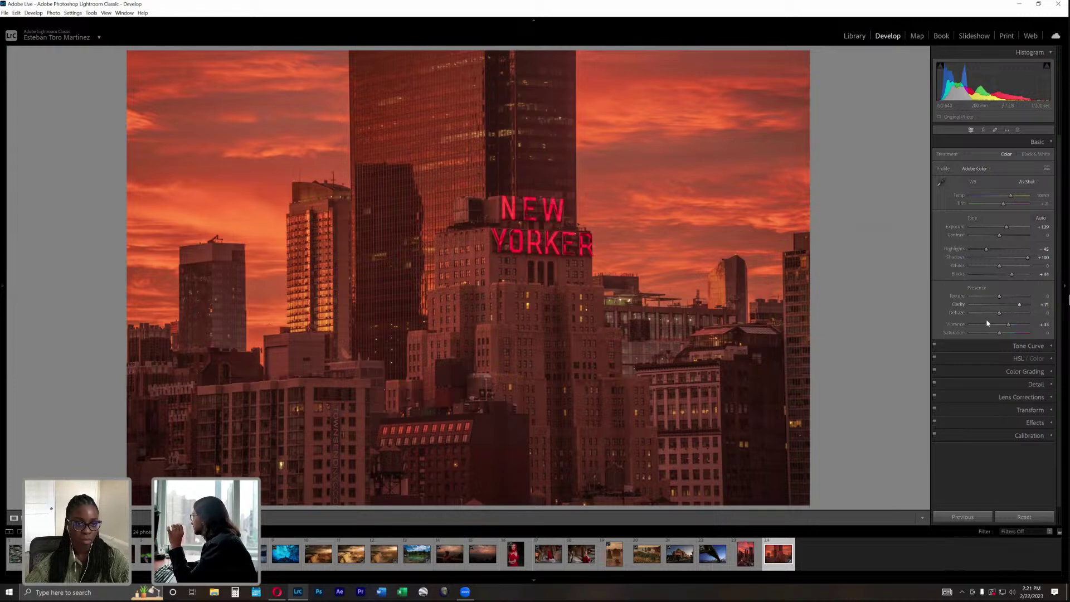
pyautogui.moveTo(1000, 312); pyautogui.dragTo(1005, 316)
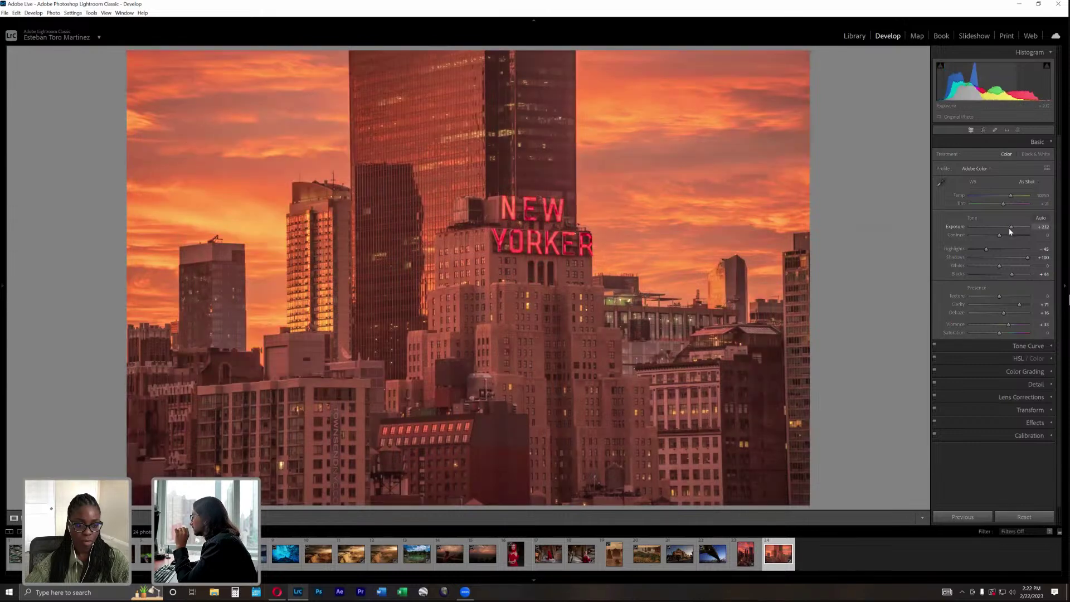
# Fine-tune the New Yorker photo's exposure, set highlights to -72, and warm up the white balance temperature.
pyautogui.moveTo(1010, 231); pyautogui.dragTo(1007, 231)
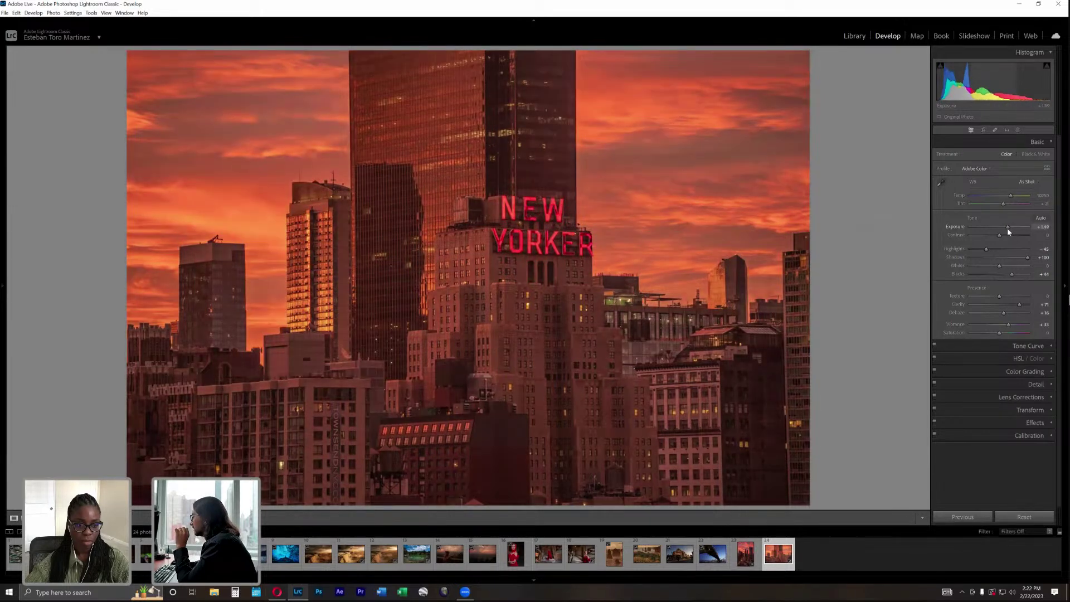
pyautogui.click(979, 249)
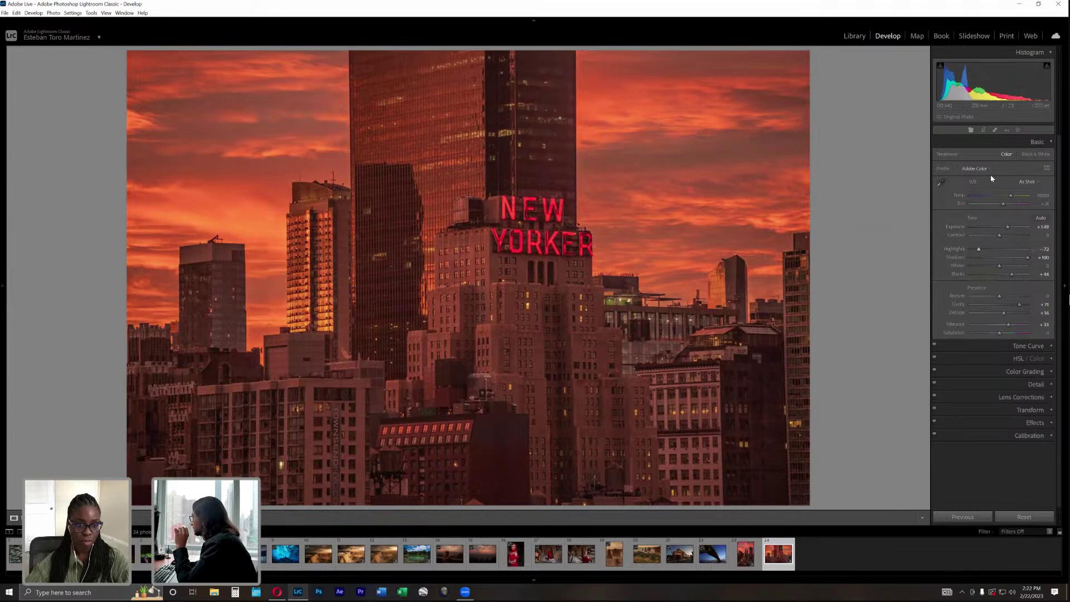
pyautogui.moveTo(991, 197); pyautogui.dragTo(1020, 198)
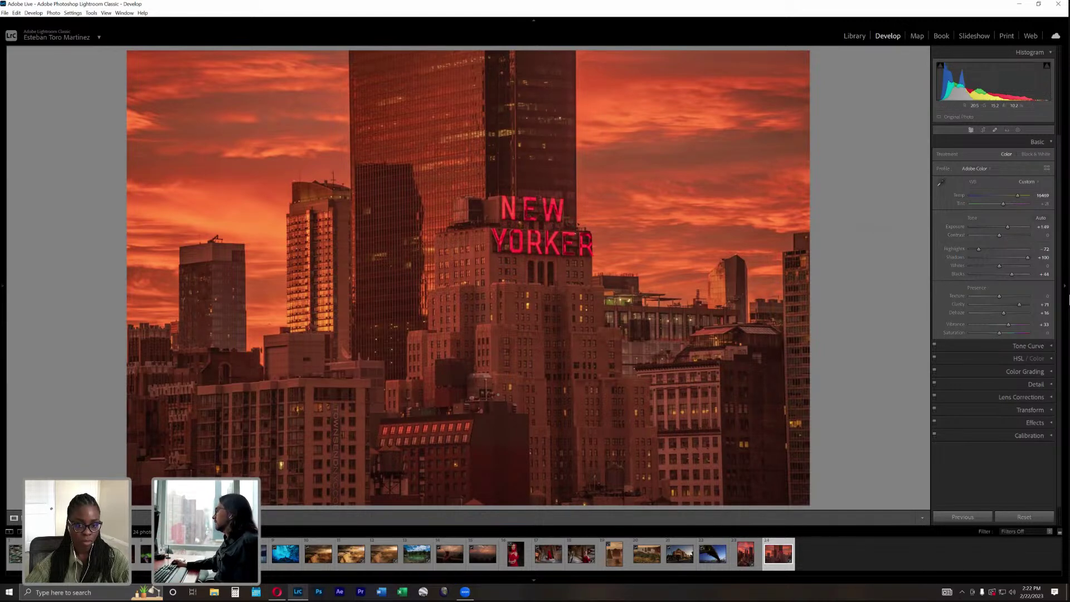
# View the edited New Yorker photo in the Library, return to the grid, and open the night bridge photo for developing.
pyautogui.press('e')
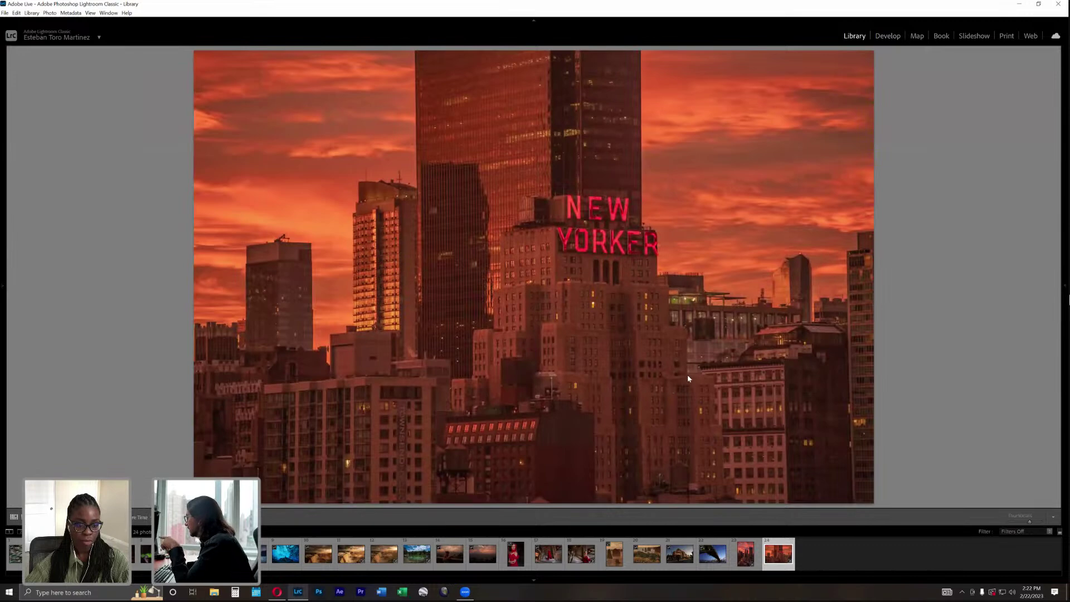
pyautogui.press('g')
pyautogui.click(723, 384)
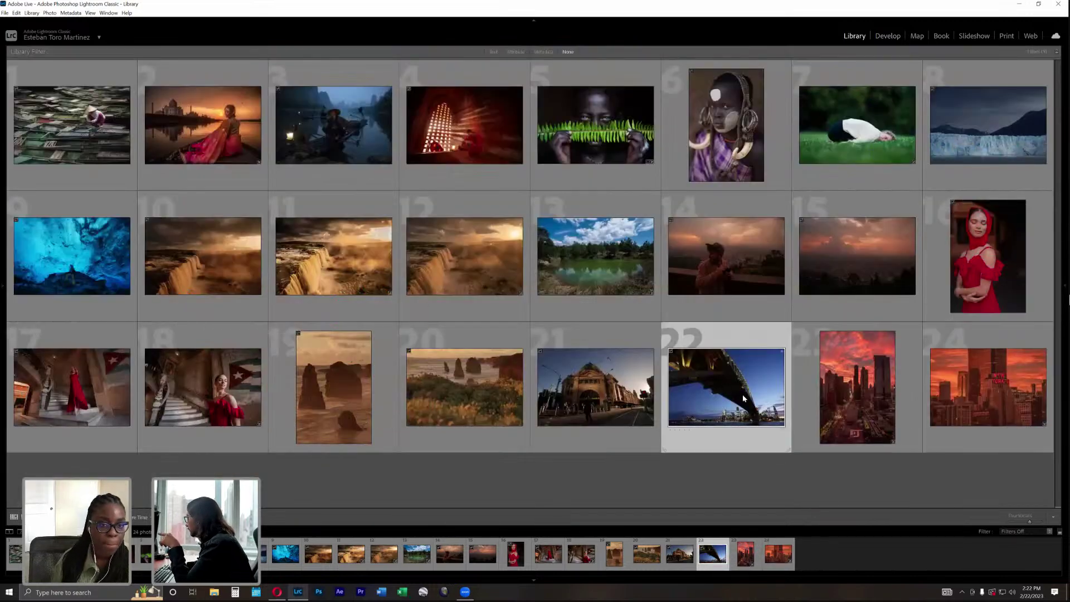
pyautogui.press('e')
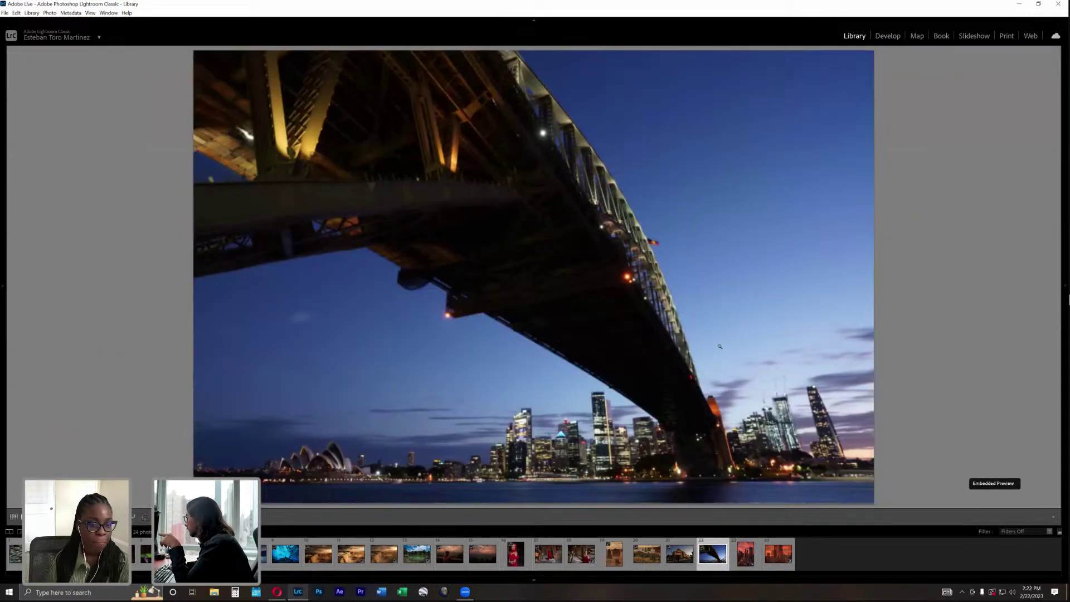
pyautogui.click(889, 36)
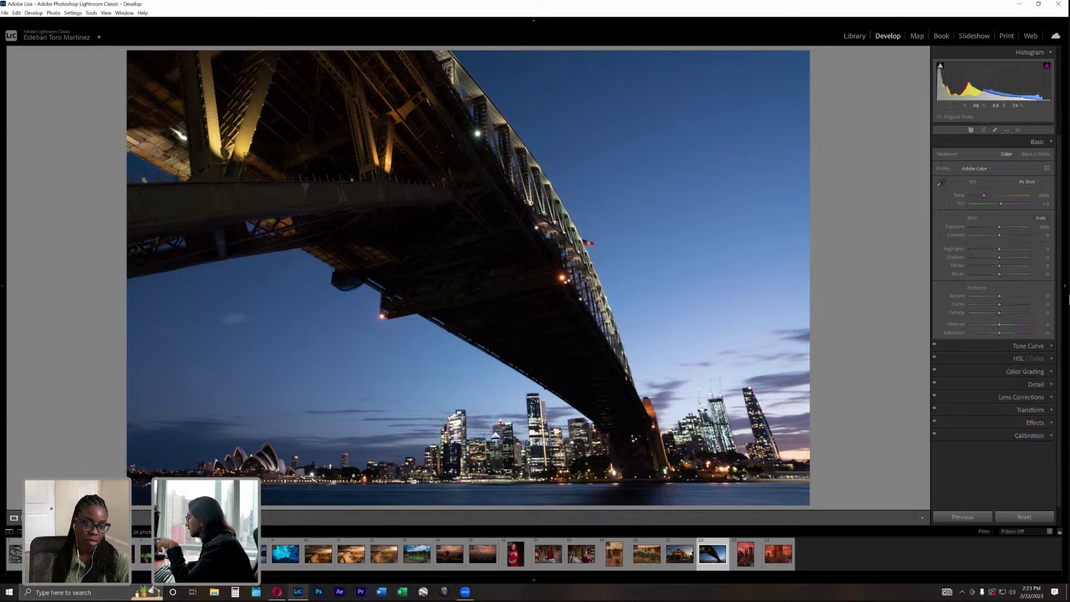
# Set the bridge photo's highlights to -54, shadows to +90 and clarity to about +40.
pyautogui.click(979, 252)
pyautogui.moveTo(979, 252); pyautogui.dragTo(984, 251)
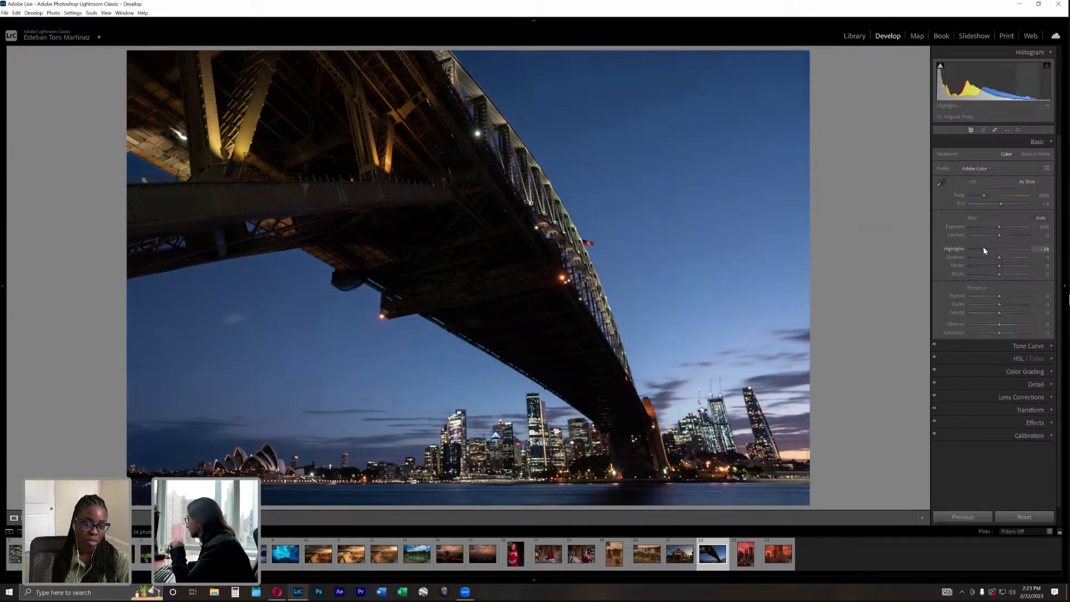
pyautogui.click(1026, 258)
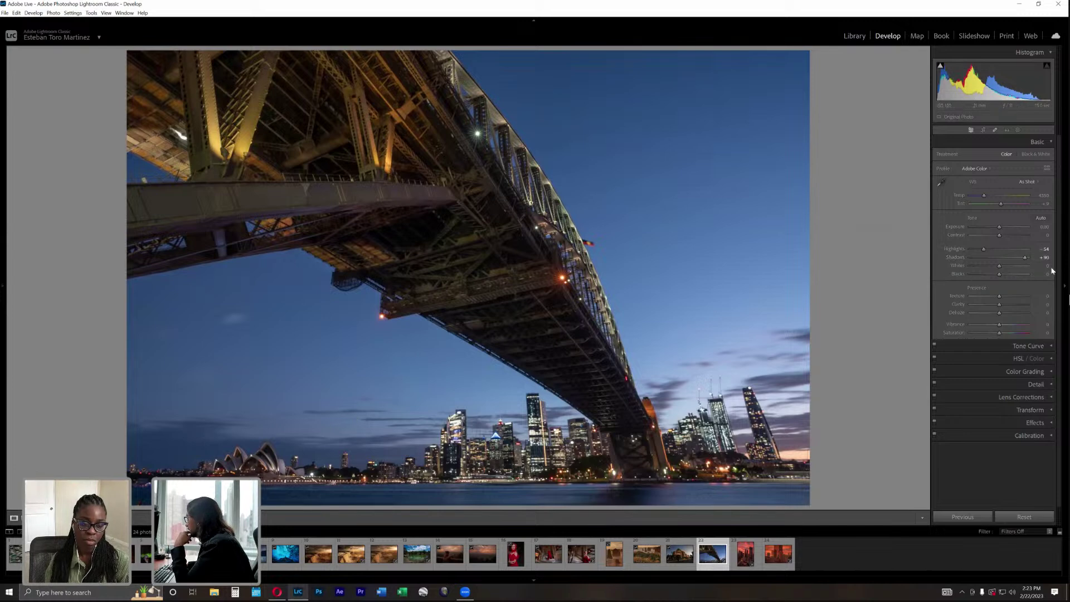
pyautogui.click(1003, 306)
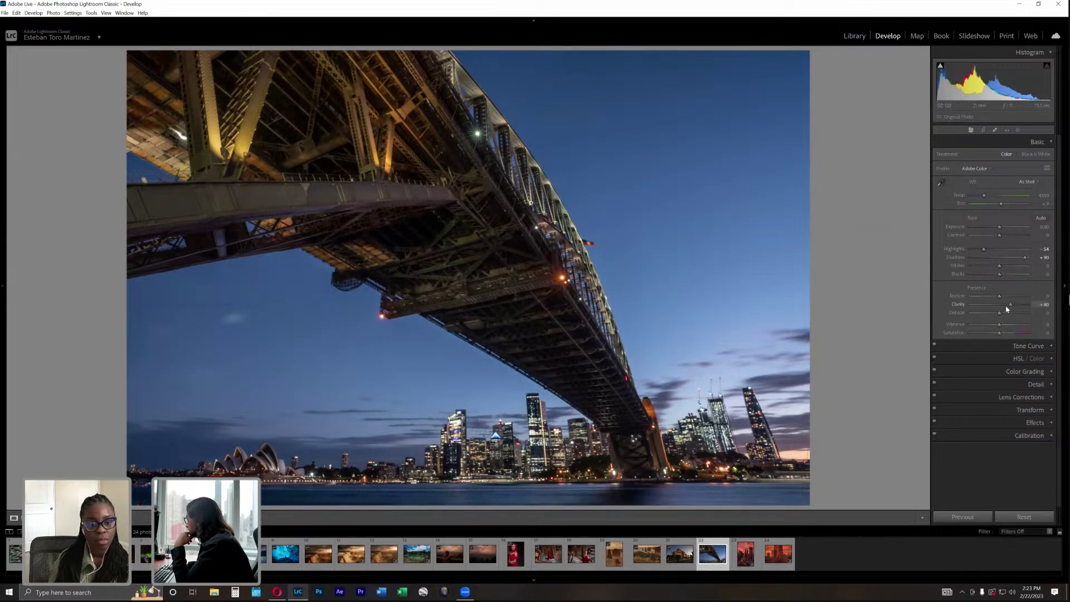
# Set the bridge photo's clarity to +2, highlights to about -85 and vibrance to -2, raising exposure slightly and cooling the temperature.
pyautogui.moveTo(1003, 306); pyautogui.dragTo(1000, 306)
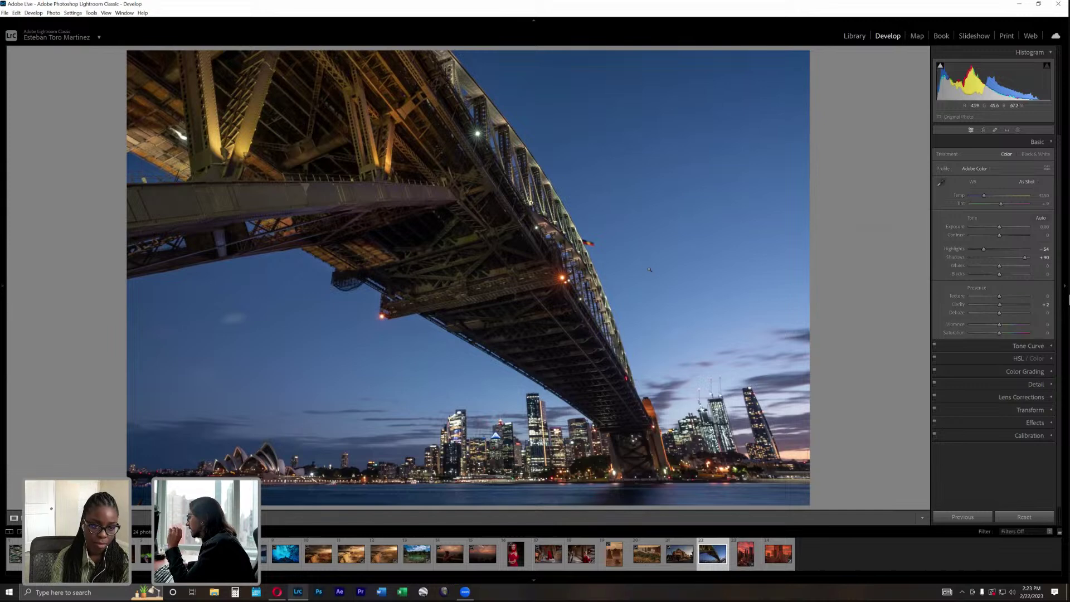
pyautogui.moveTo(997, 230); pyautogui.dragTo(999, 230)
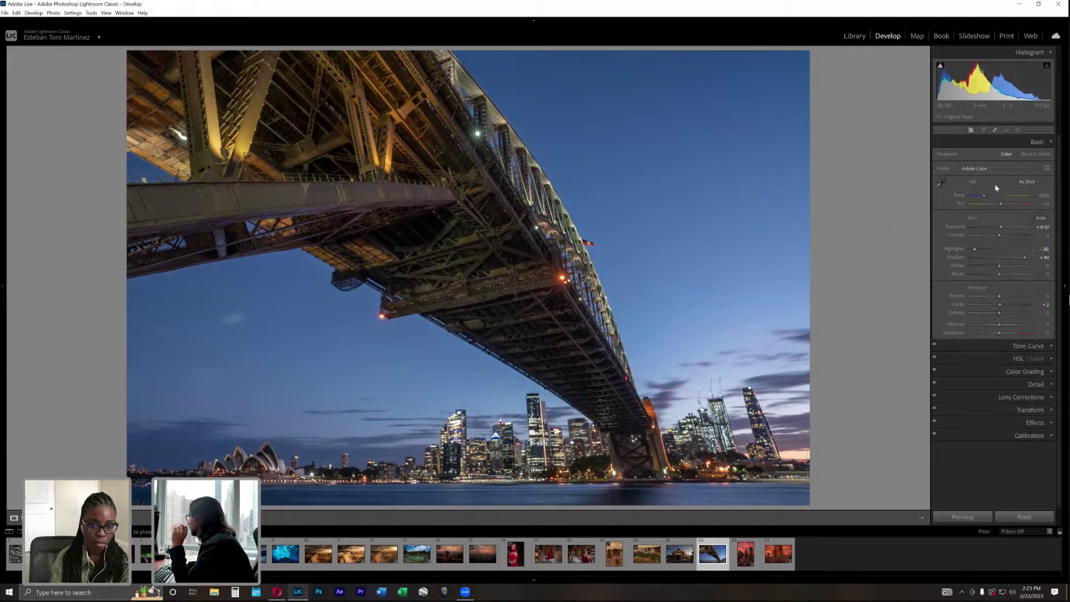
pyautogui.moveTo(983, 197); pyautogui.dragTo(980, 196)
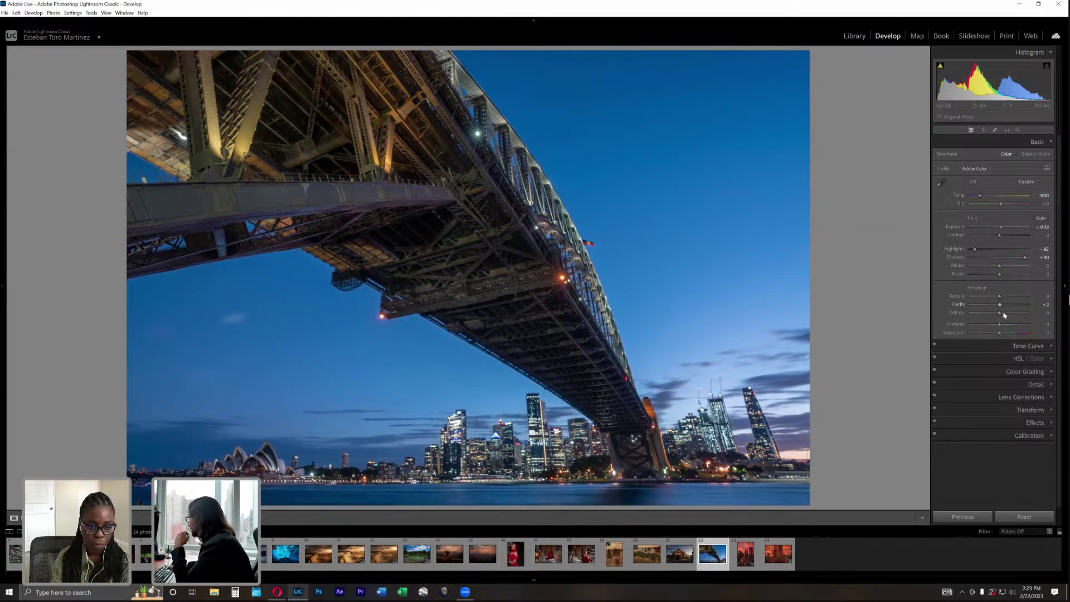
pyautogui.moveTo(1001, 325); pyautogui.dragTo(999, 329)
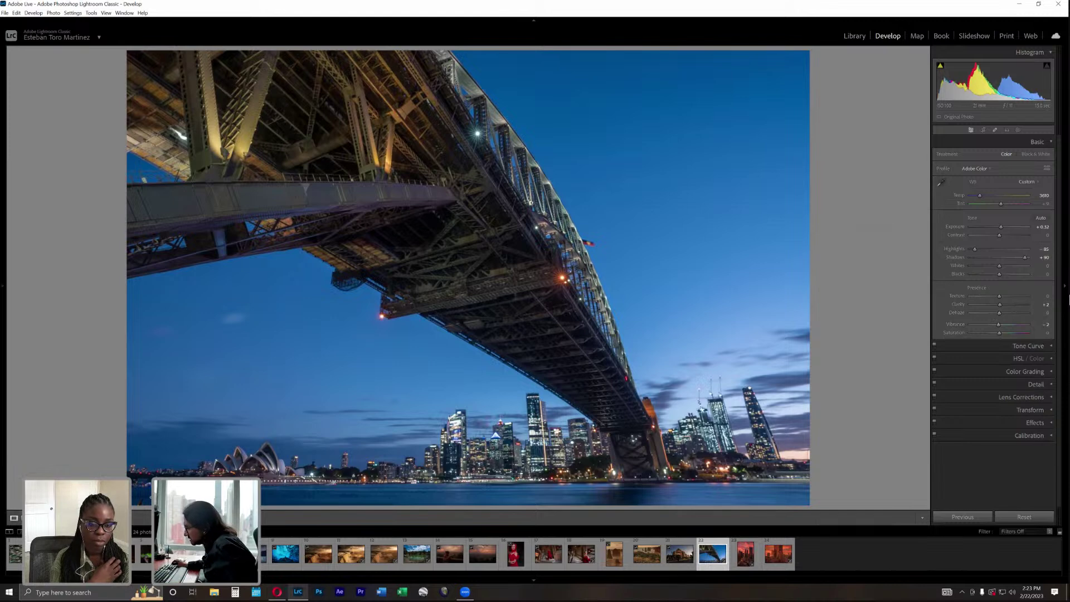
# Remove the two dark objects in the water near the bridge photo's bottom-left corner with an enlarged content-aware healing brush.
pyautogui.click(145, 500)
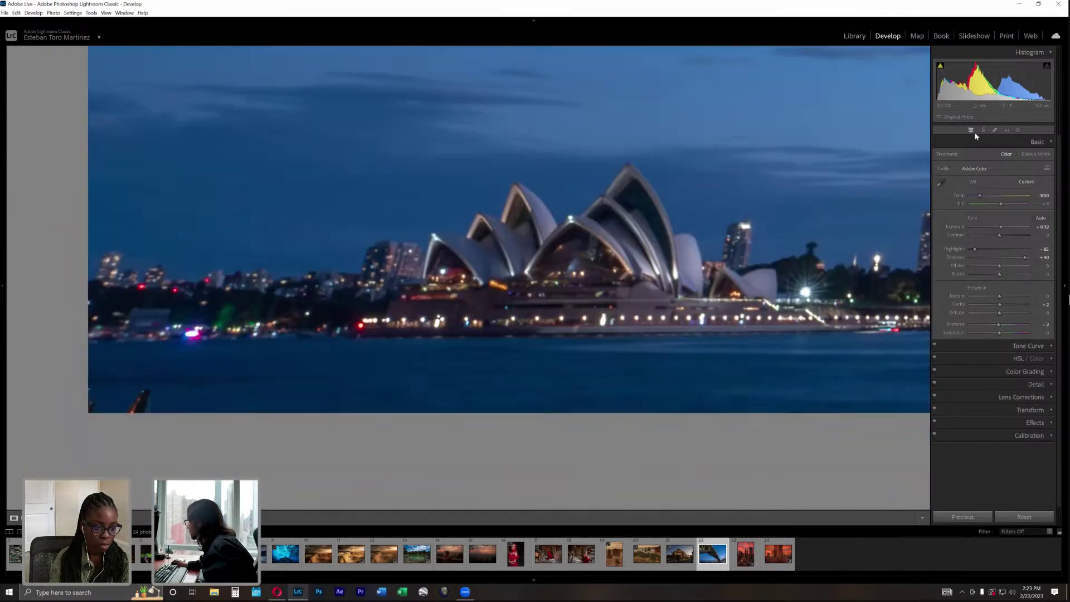
pyautogui.click(997, 131)
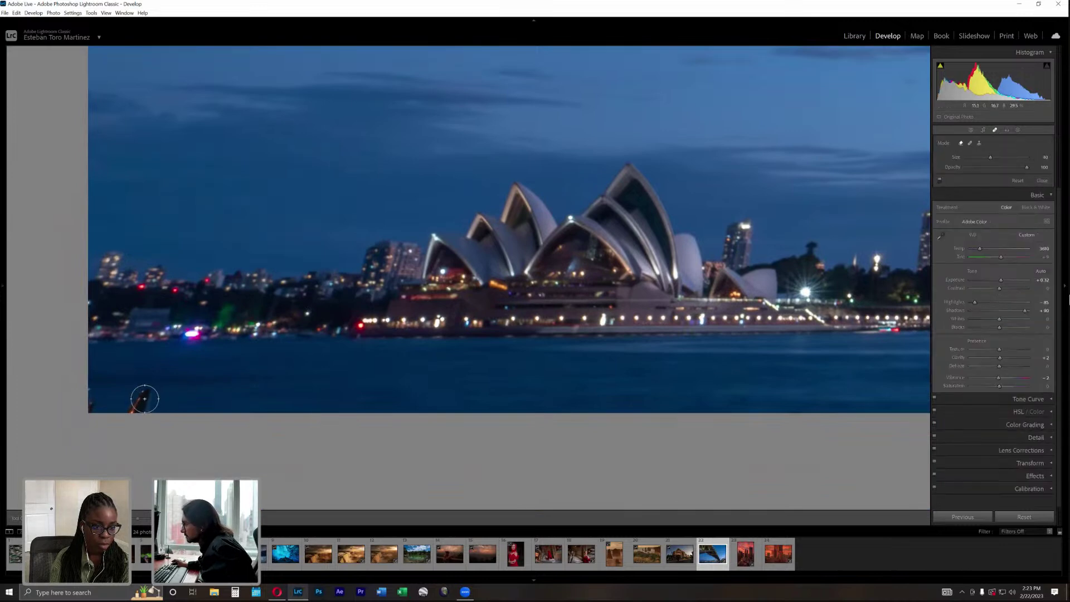
pyautogui.scroll(5, 144, 399)
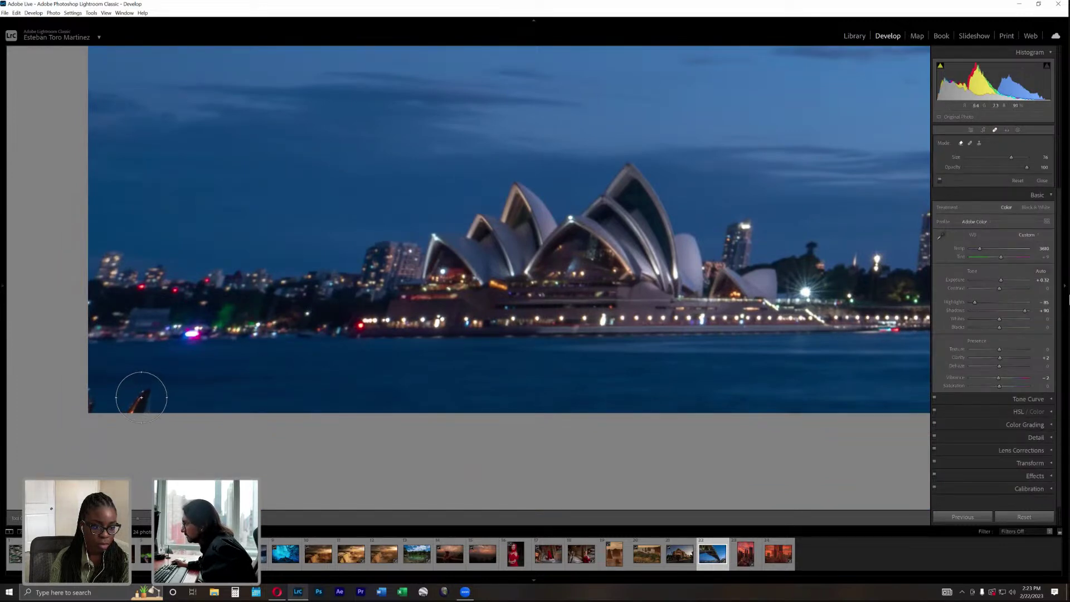
pyautogui.click(141, 406)
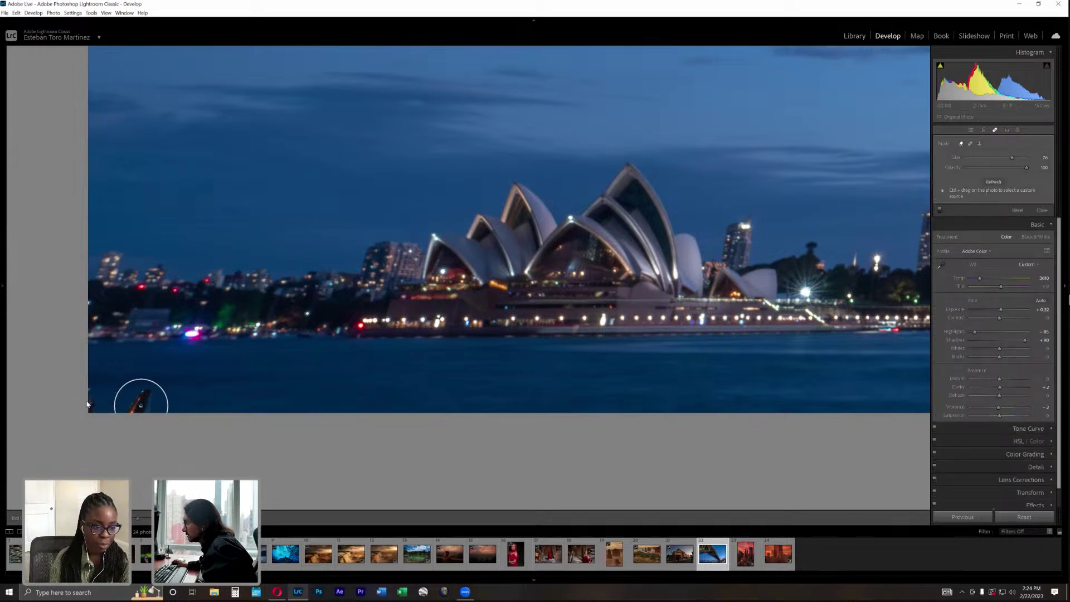
pyautogui.scroll(-1, 91, 399)
pyautogui.click(91, 399)
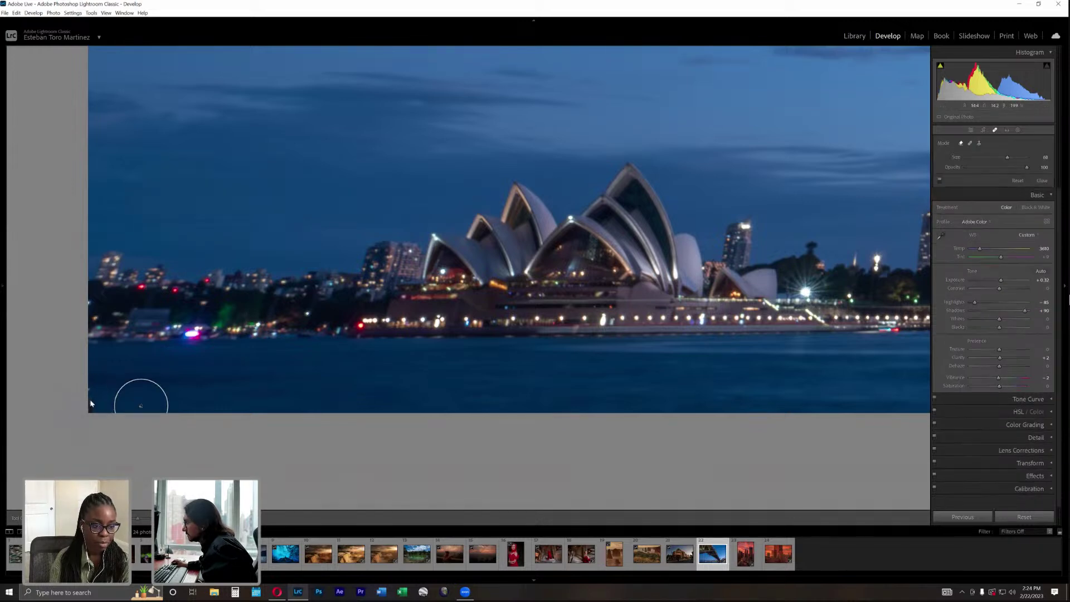
pyautogui.click(996, 129)
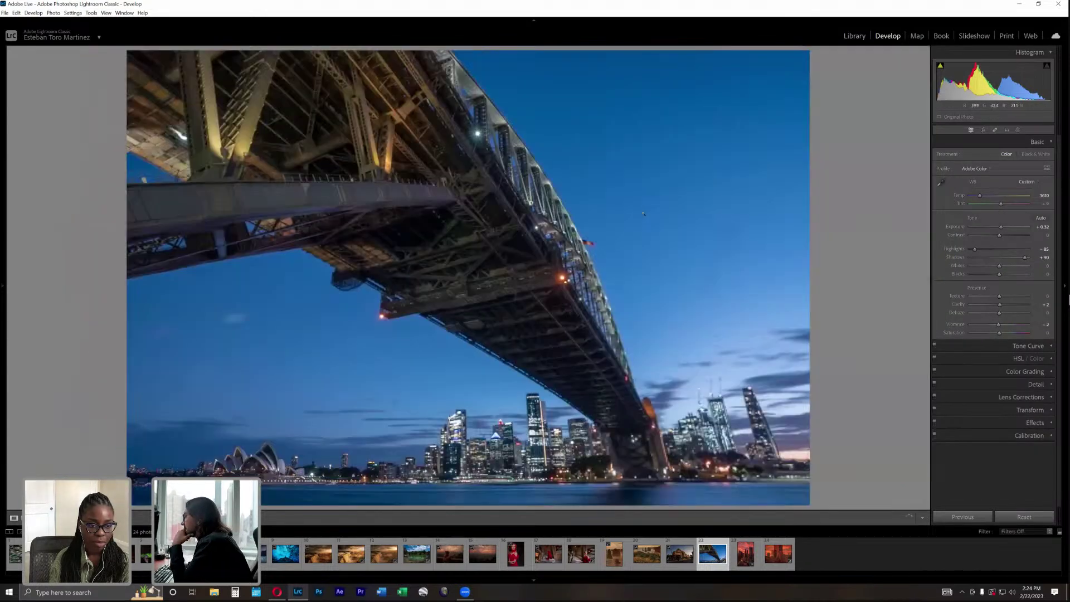
# Review the edited bridge photo in the Library, both enlarged and among the grid thumbnails, and clear the photo selection.
pyautogui.click(851, 38)
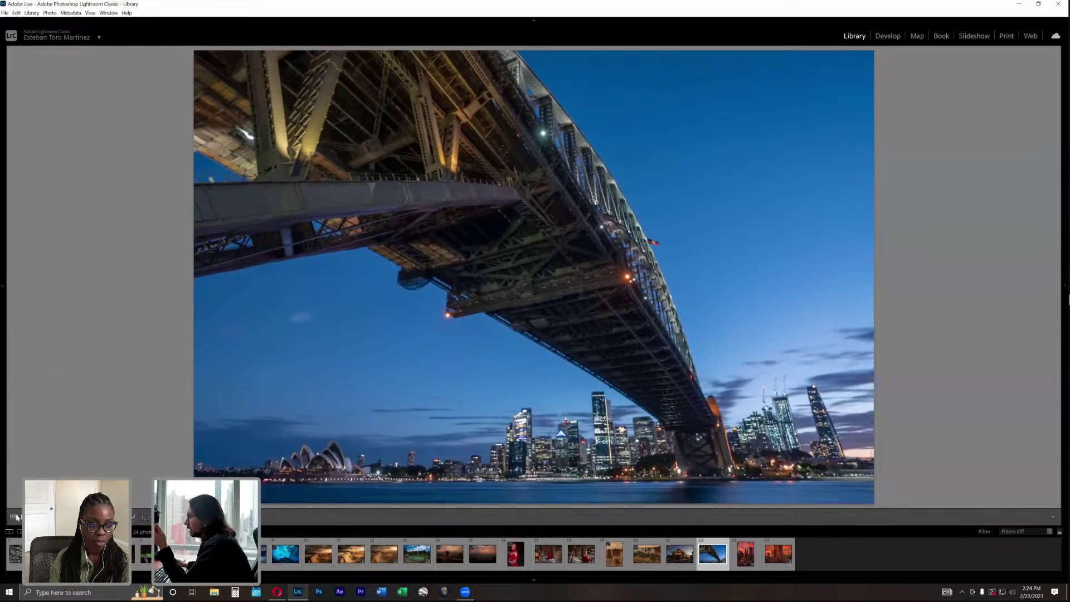
pyautogui.click(14, 517)
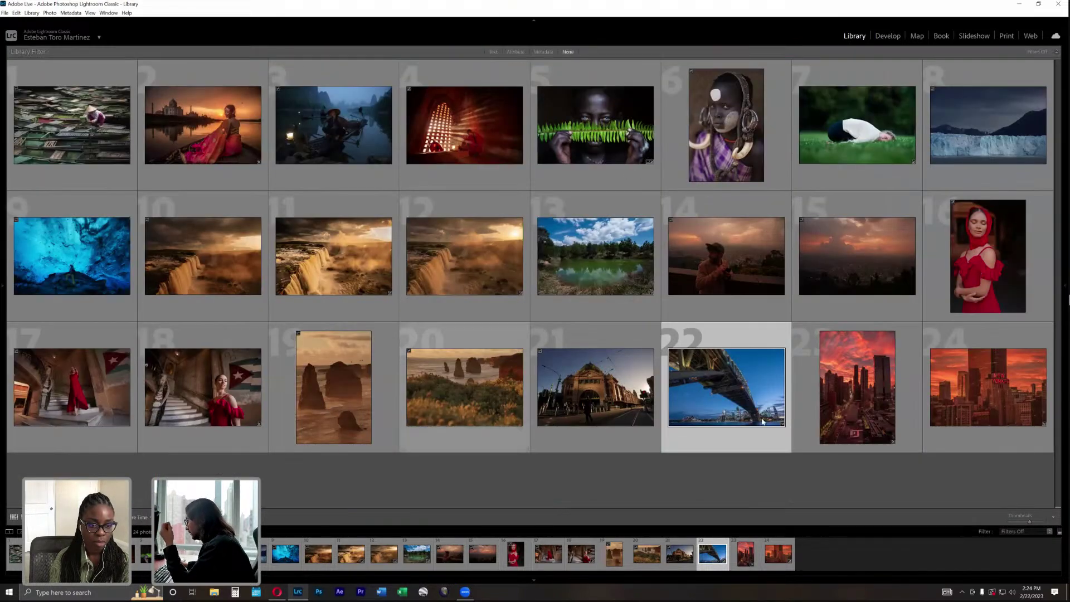
pyautogui.doubleClick(763, 422)
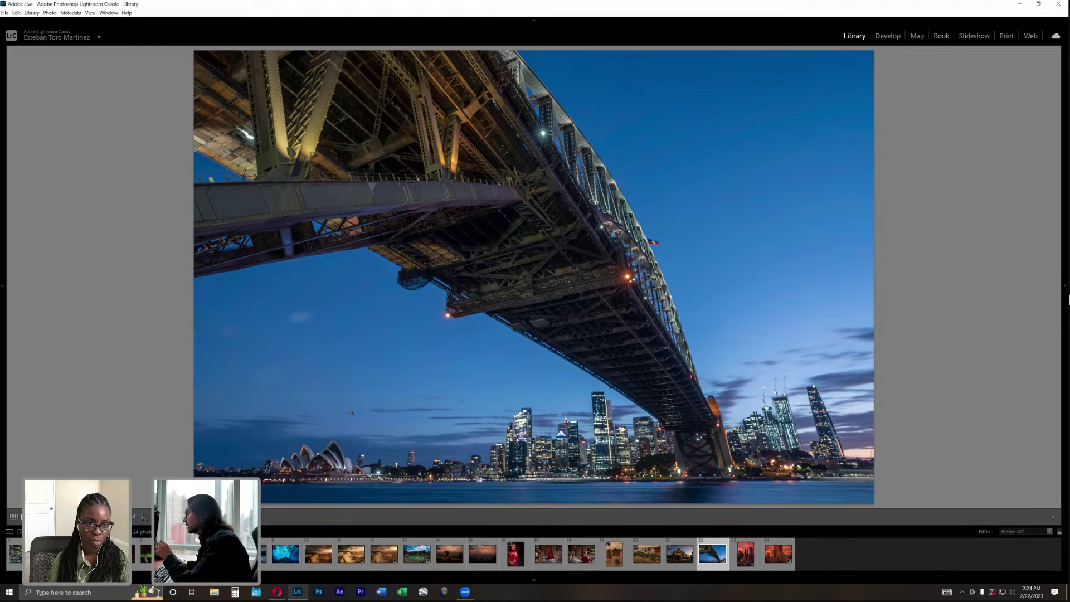
pyautogui.click(14, 517)
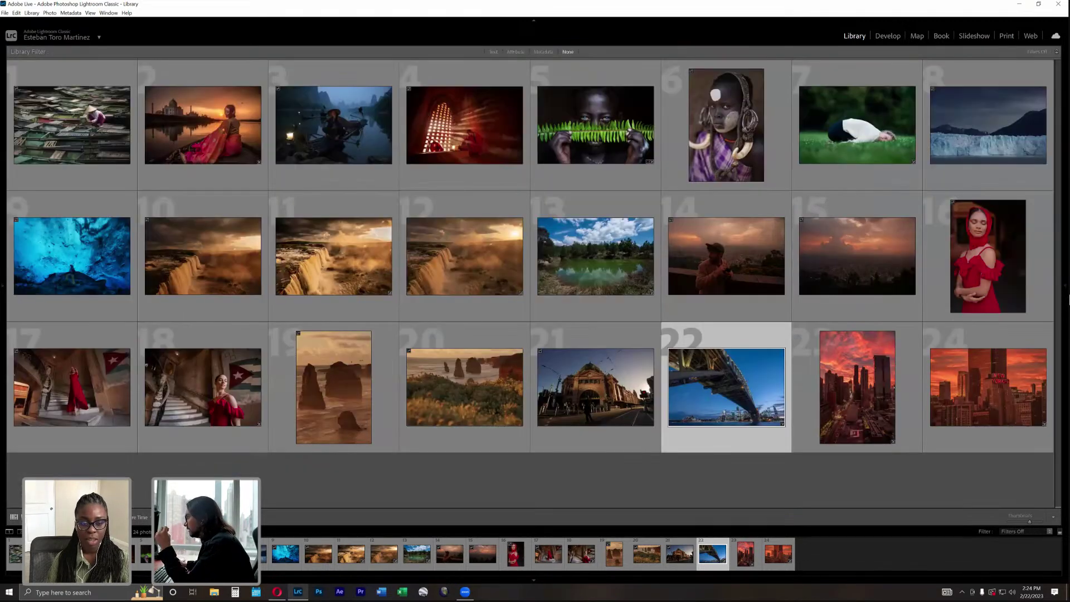
pyautogui.click(781, 465)
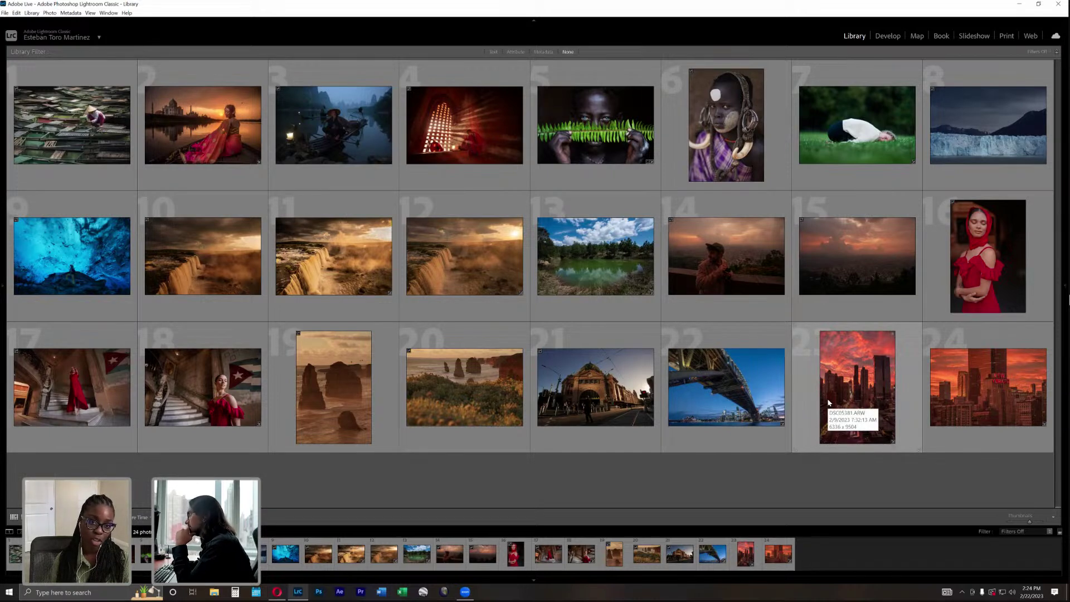
# Enlarge the city sunset photo, check the neighboring shot of the man with a camera, and open the city sunset photo for developing.
pyautogui.doubleClick(865, 280)
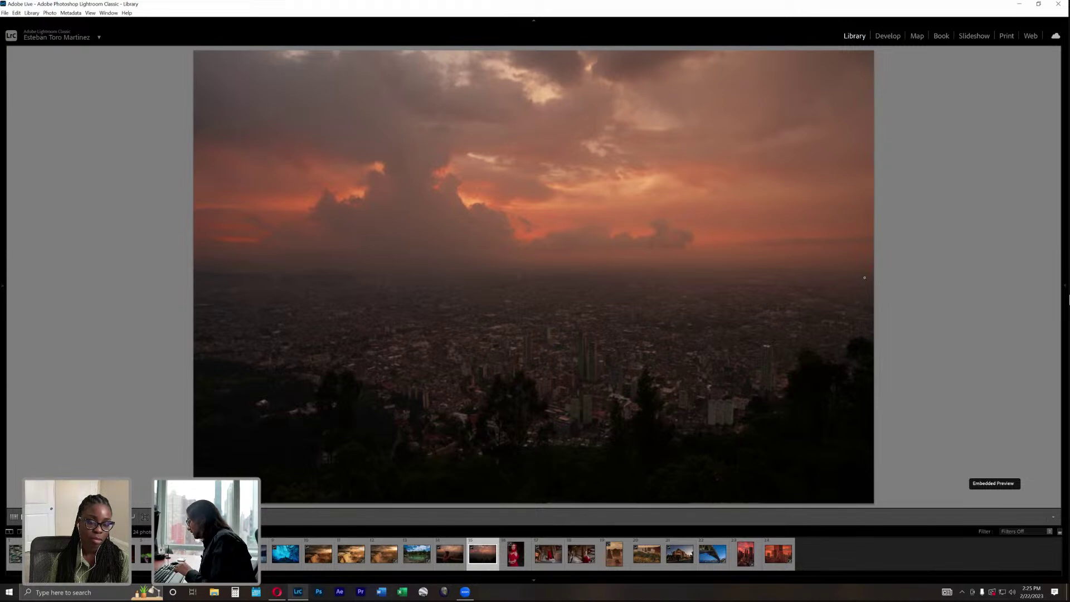
pyautogui.press('Left')
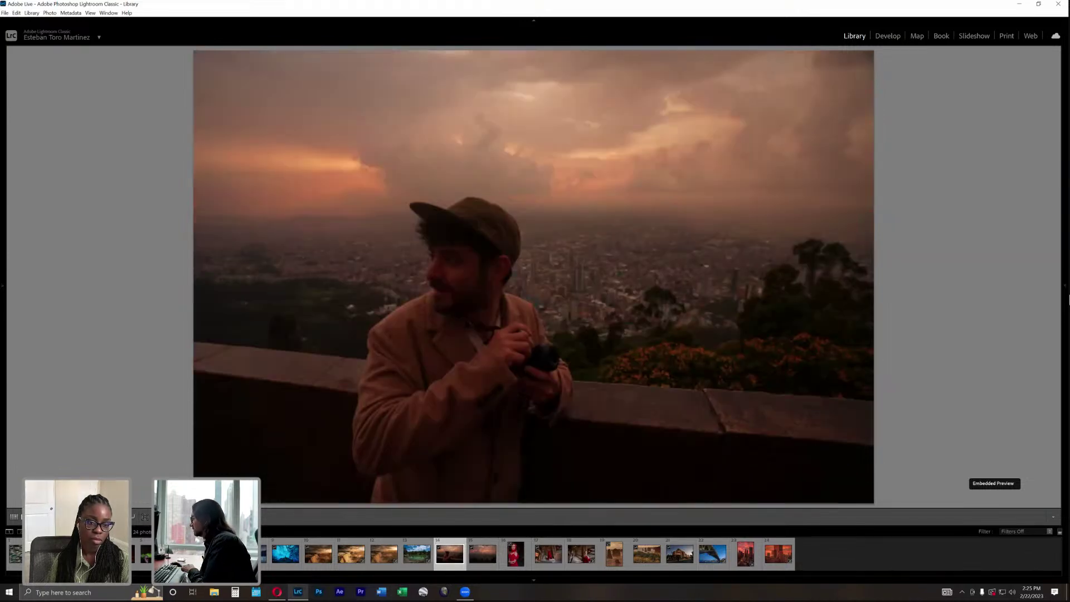
pyautogui.press('Right')
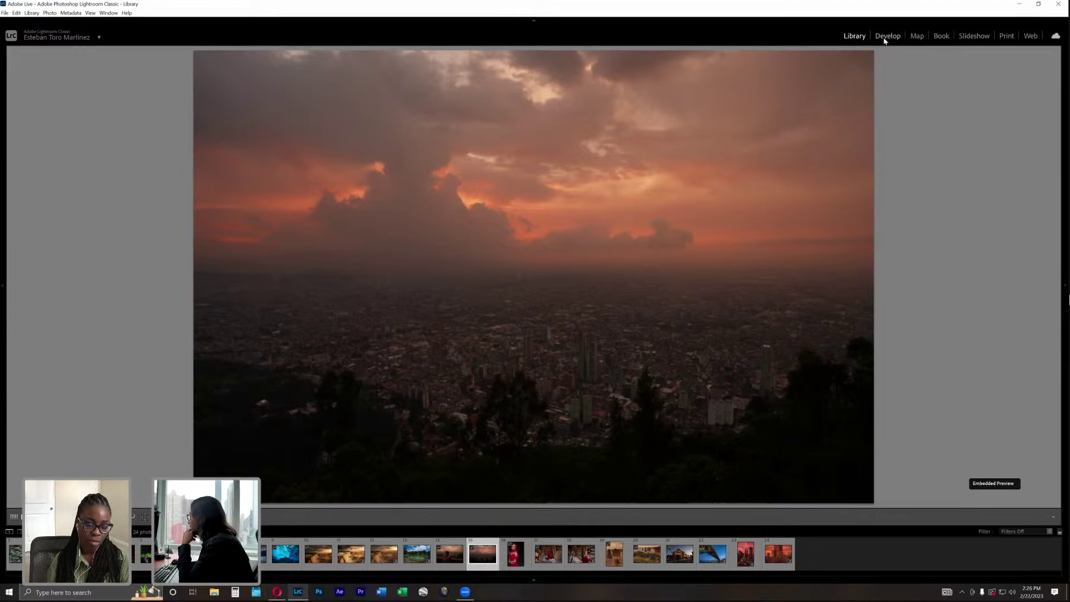
pyautogui.press('F8')
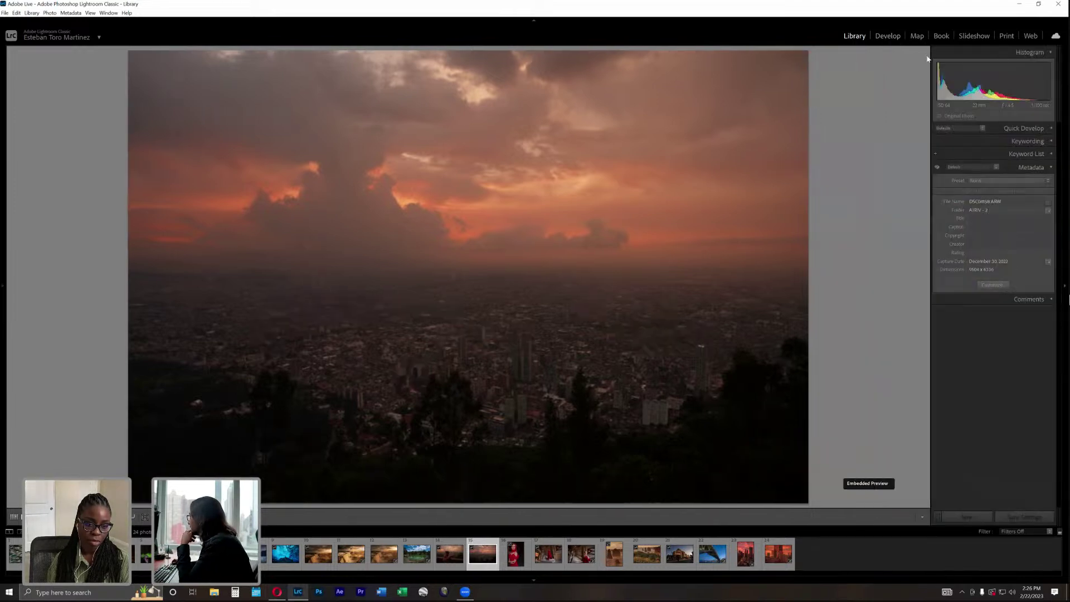
pyautogui.click(887, 37)
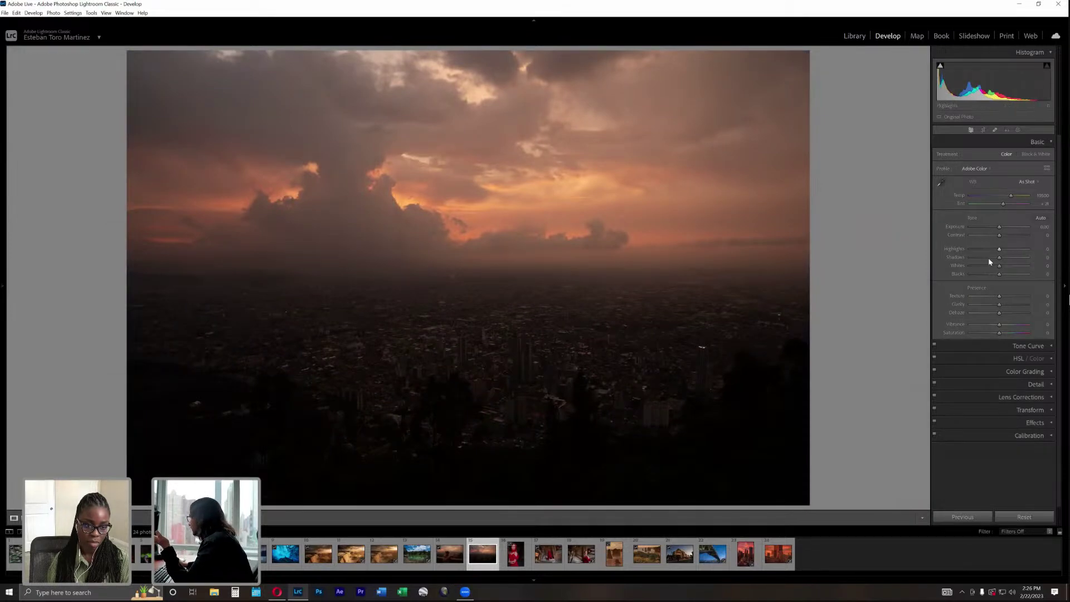
# Set the city sunset photo's shadows to +100, highlights to about -69, blacks to +67 and clarity to about +40.
pyautogui.click(1018, 257)
pyautogui.moveTo(1024, 257); pyautogui.dragTo(1030, 257)
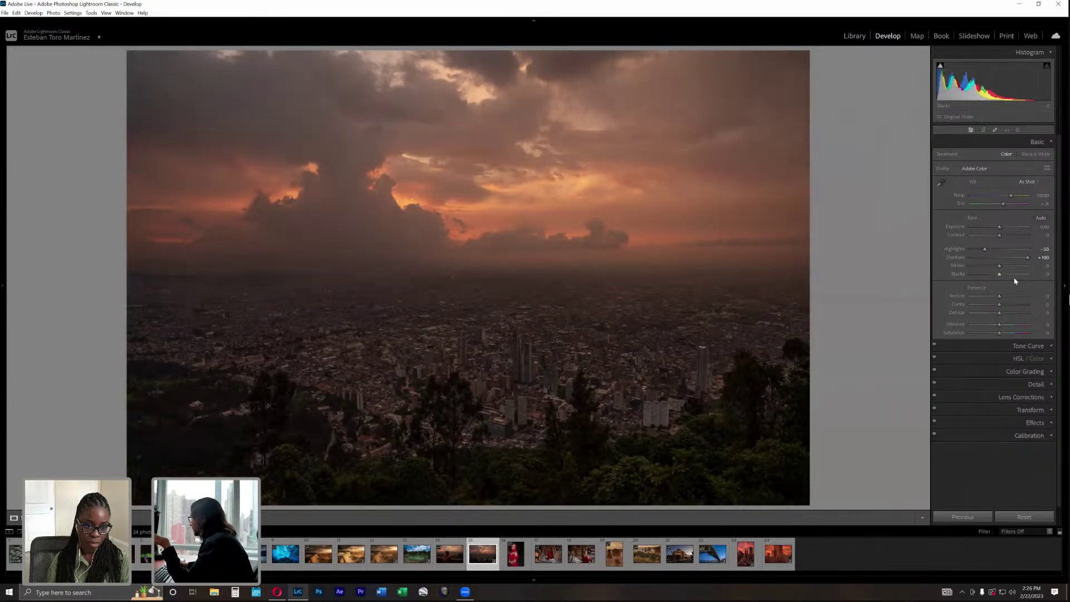
pyautogui.click(1019, 274)
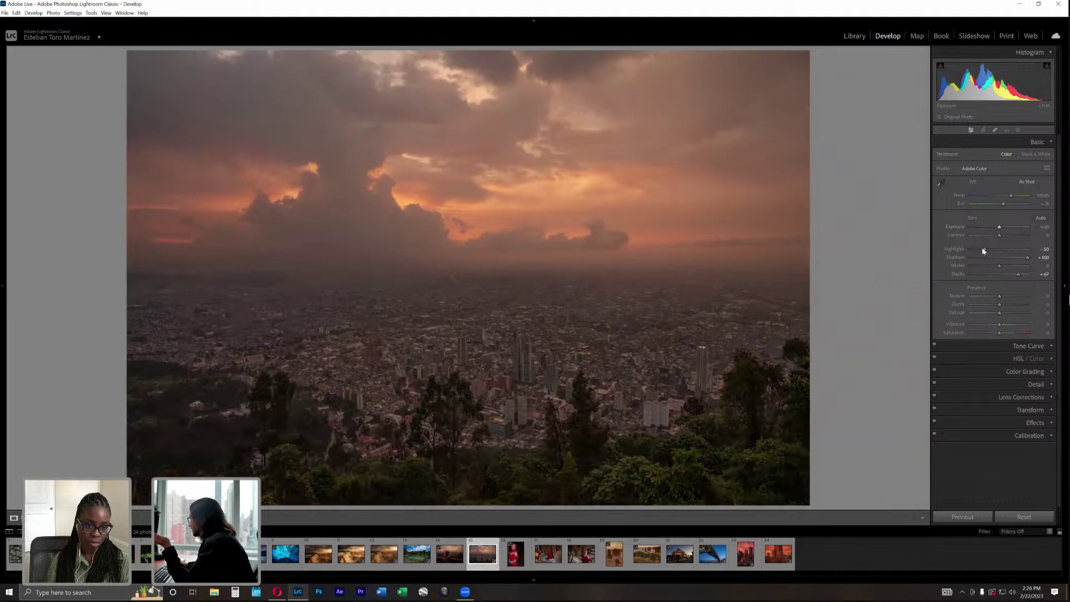
pyautogui.click(980, 250)
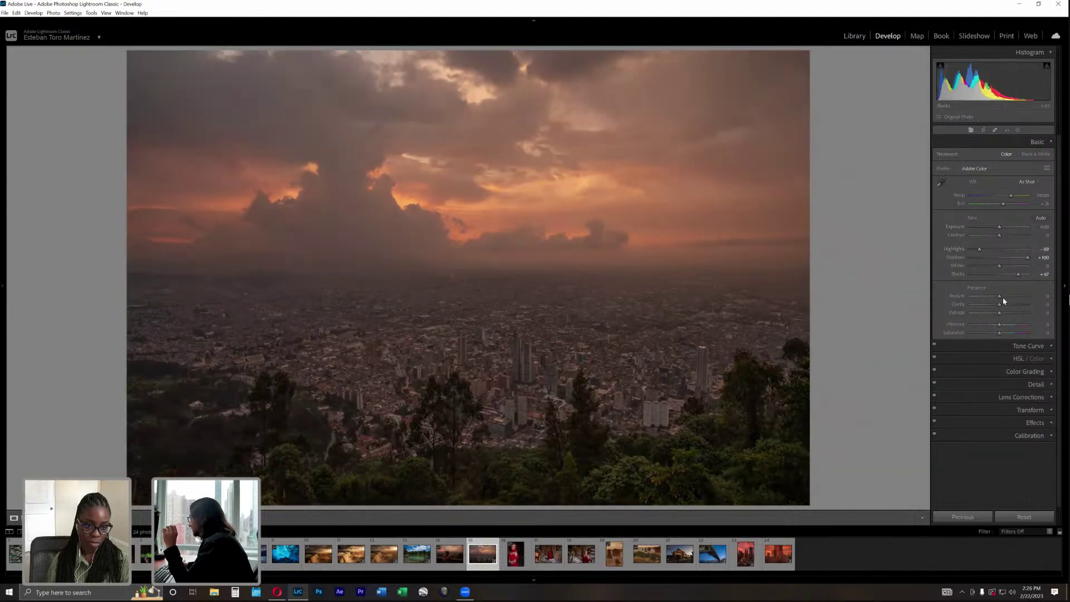
pyautogui.moveTo(1009, 305); pyautogui.dragTo(1012, 305)
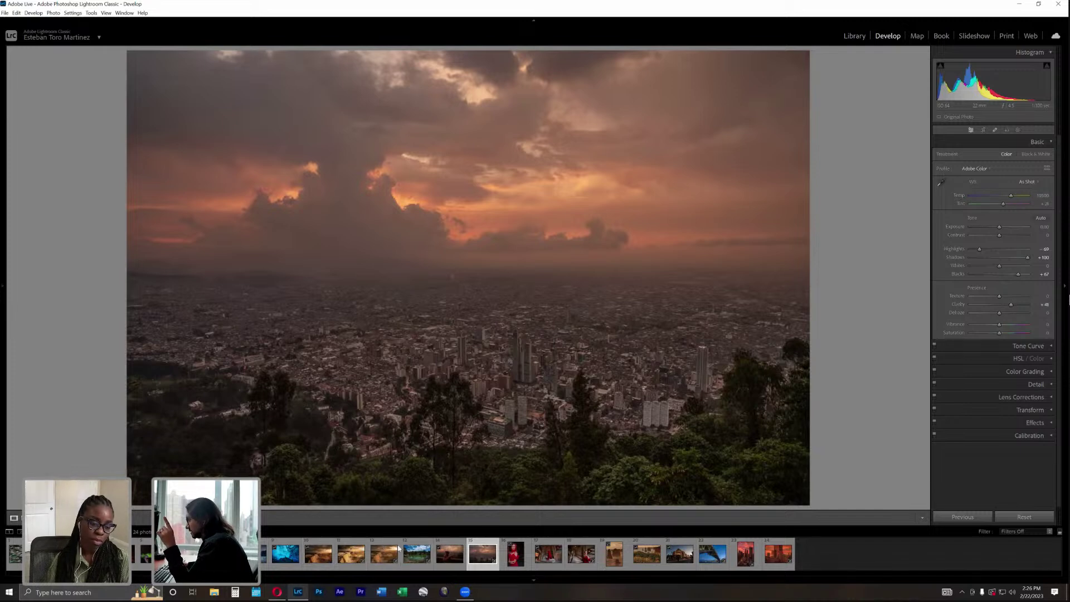
# Warm the city sunset photo's temperature, set exposure to about +0.46, highlights to about -90 and clarity to about +48, leaving contrast at 0.
pyautogui.click(417, 553)
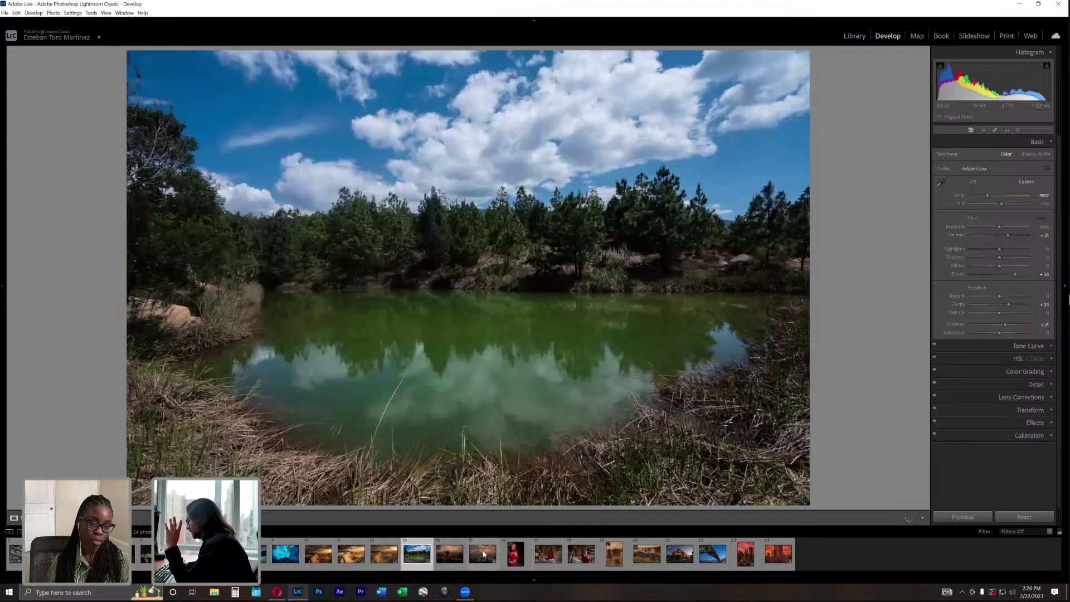
pyautogui.click(482, 553)
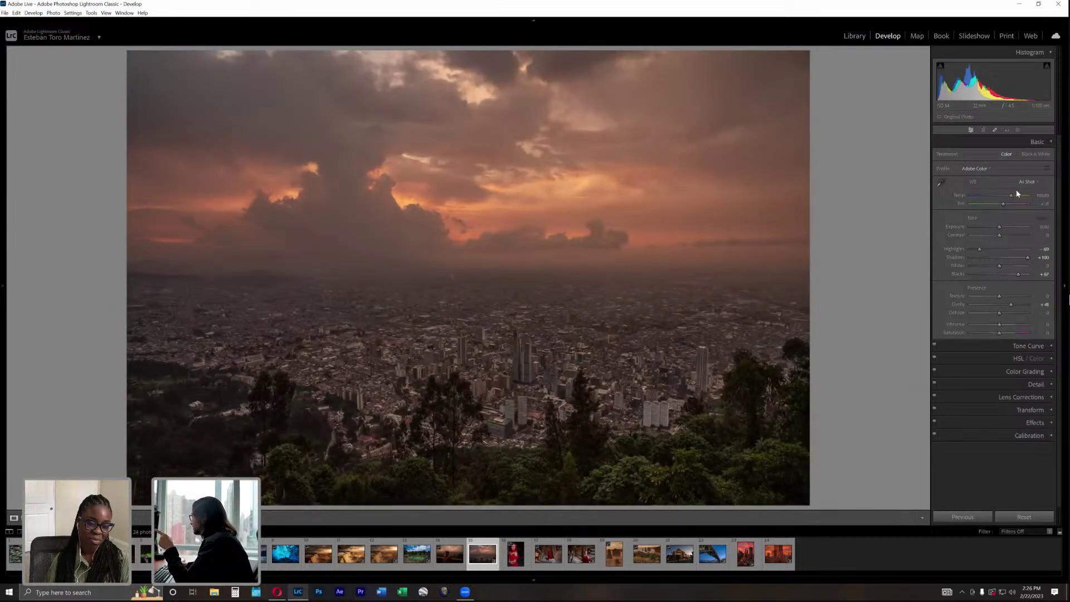
pyautogui.click(1015, 196)
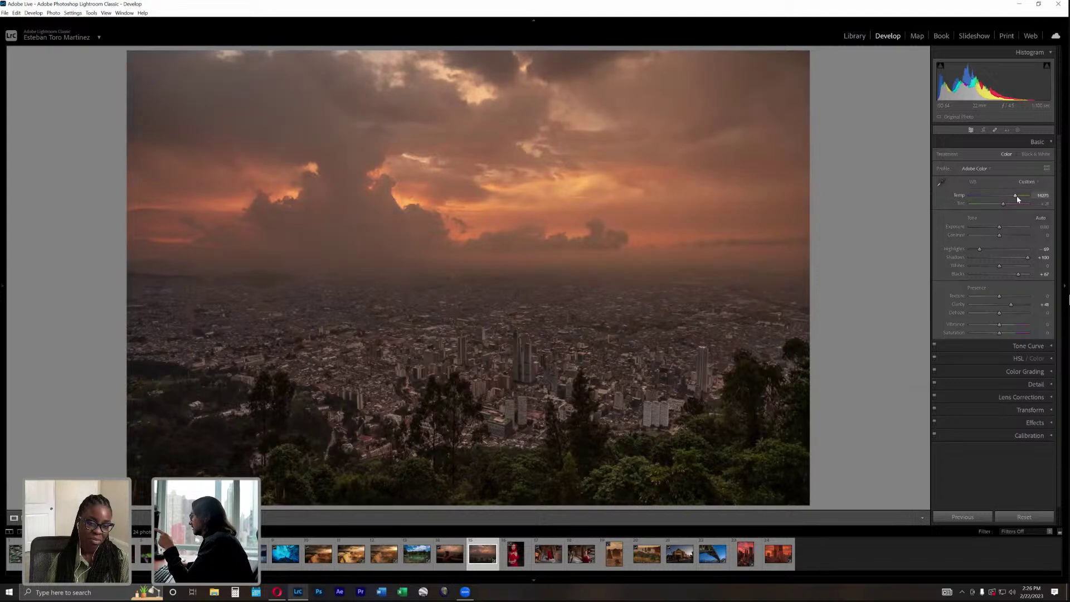
pyautogui.moveTo(1019, 198); pyautogui.dragTo(1025, 194)
pyautogui.moveTo(999, 228)
pyautogui.mouseDown()
pyautogui.moveTo(977, 251)
pyautogui.moveTo(1008, 238)
pyautogui.mouseUp()
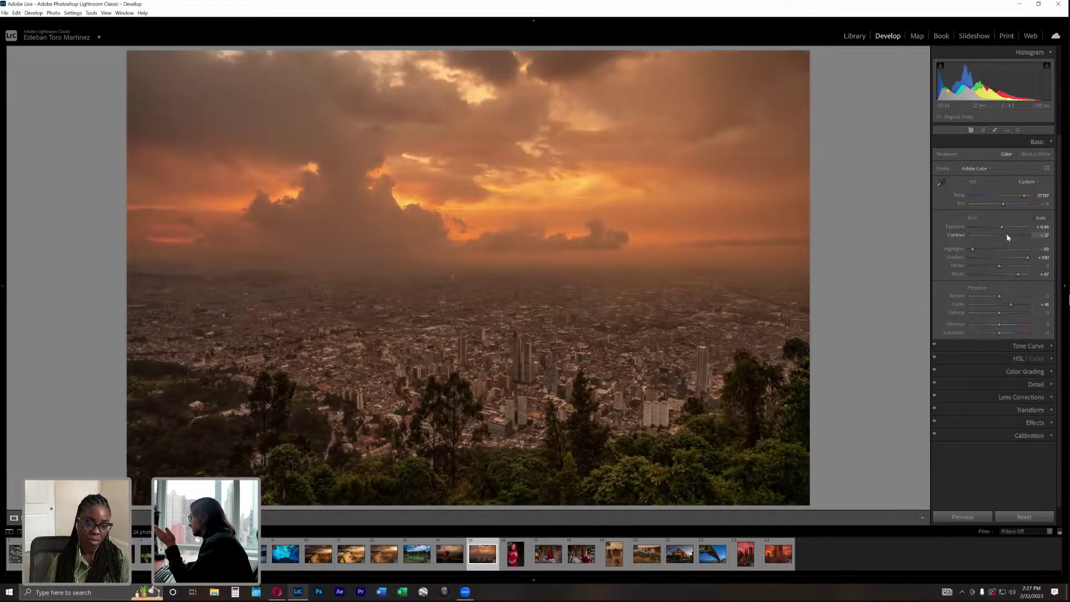
pyautogui.doubleClick(1003, 236)
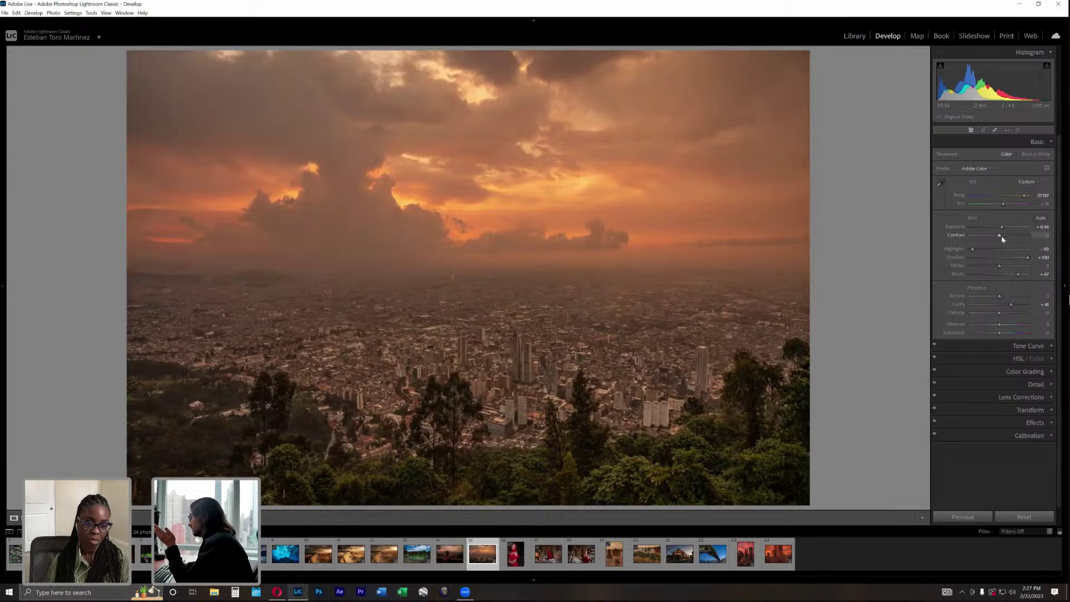
pyautogui.click(1014, 305)
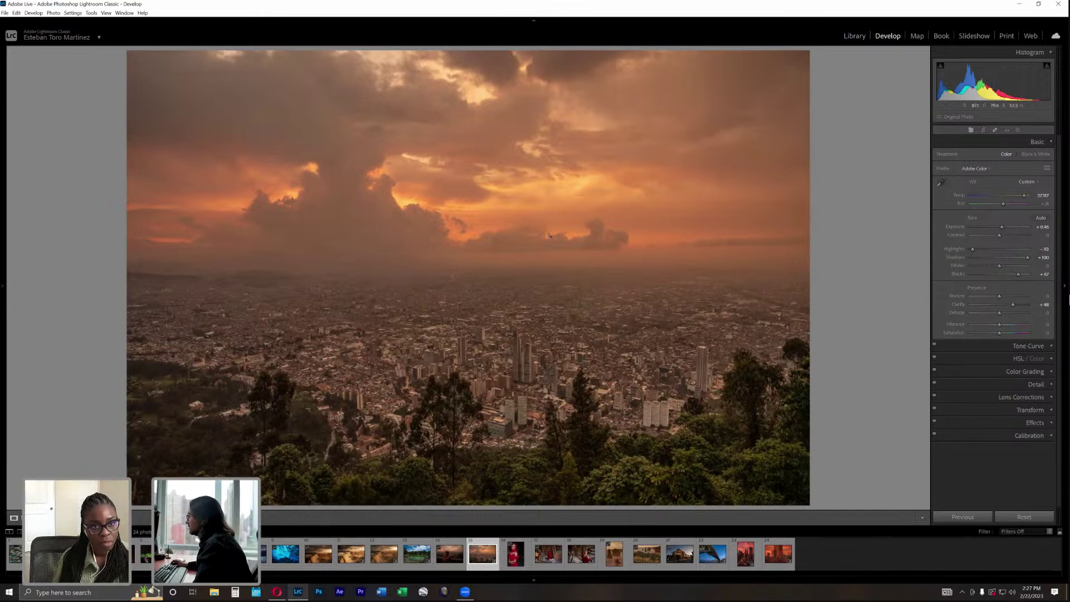
# Add a linear gradient mask over the city below the sky, raise its exposure to about 0.64, and shift the gradient up toward the horizon.
pyautogui.click(1018, 130)
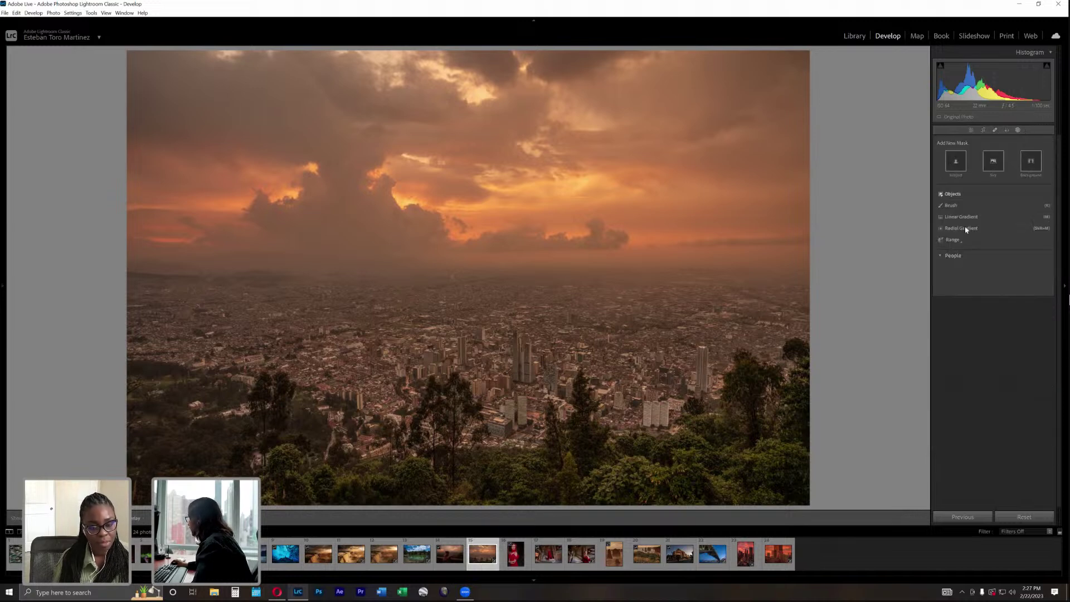
pyautogui.click(961, 217)
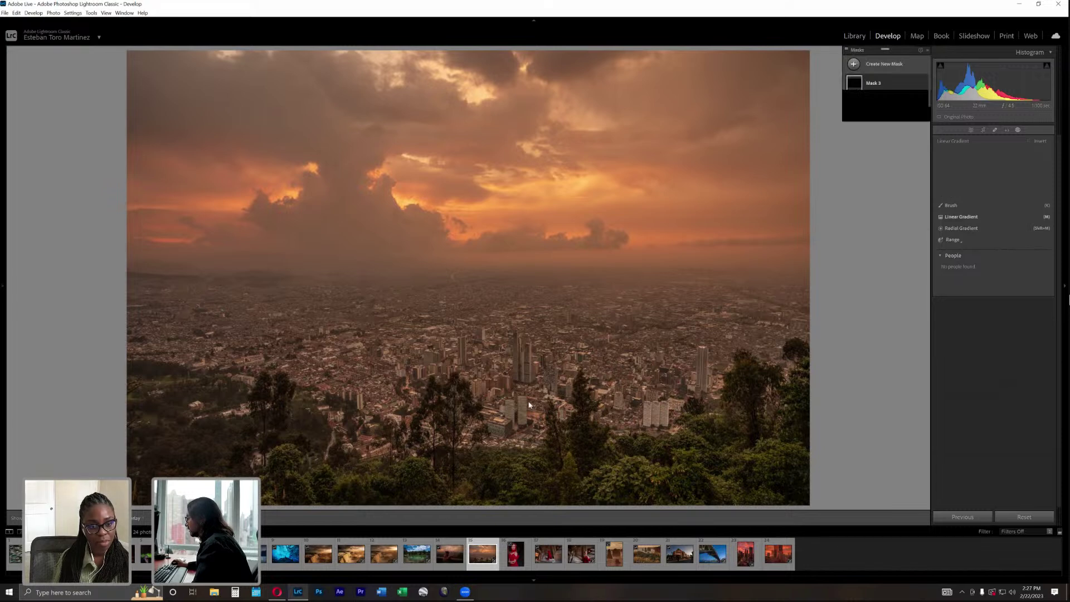
pyautogui.moveTo(467, 390); pyautogui.dragTo(471, 239)
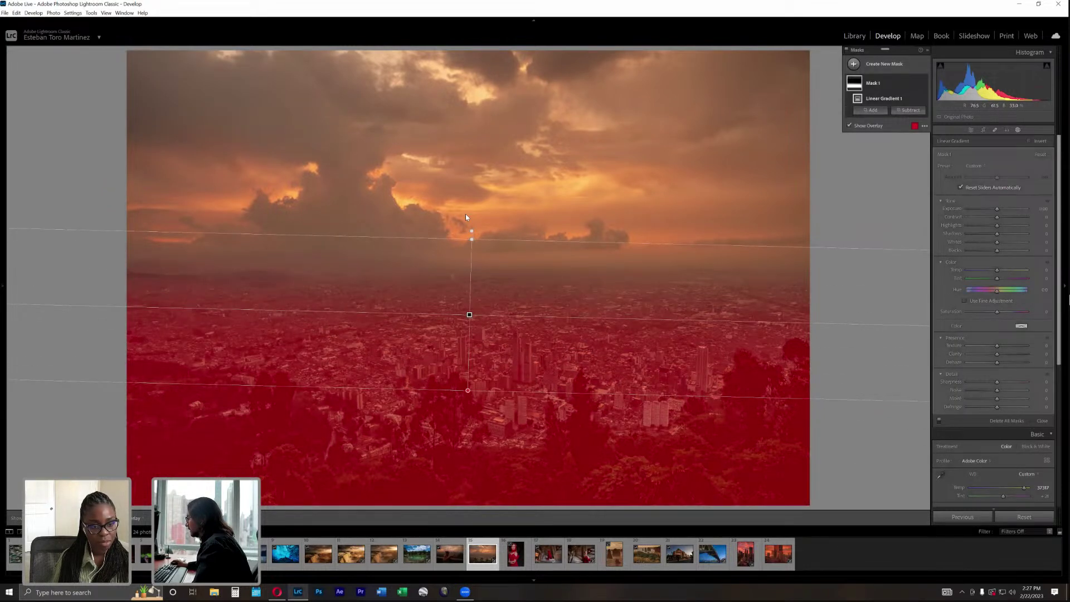
pyautogui.click(1001, 209)
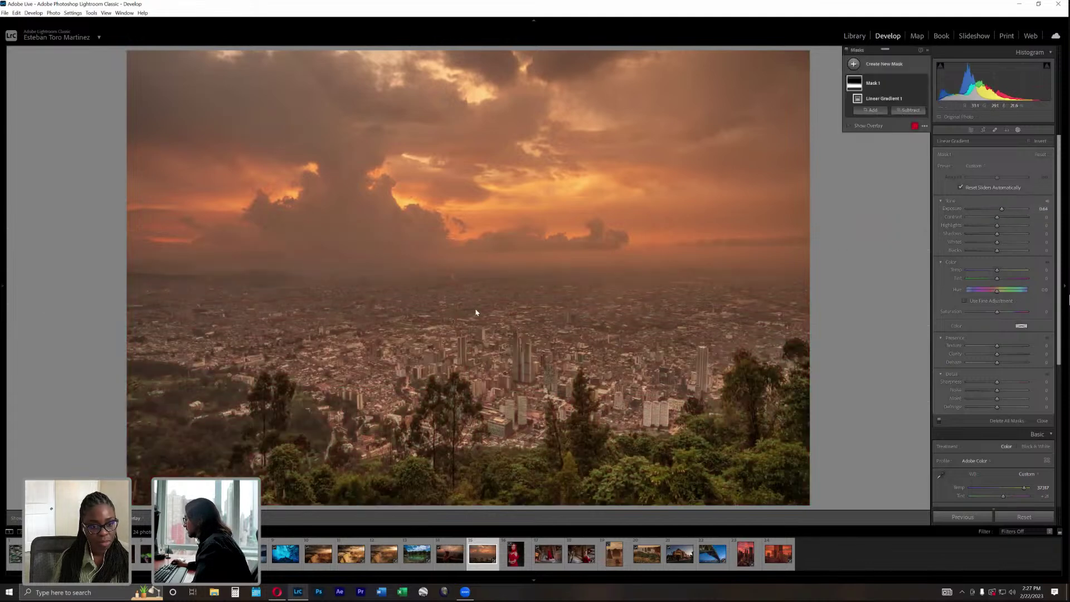
pyautogui.moveTo(470, 314); pyautogui.dragTo(471, 270)
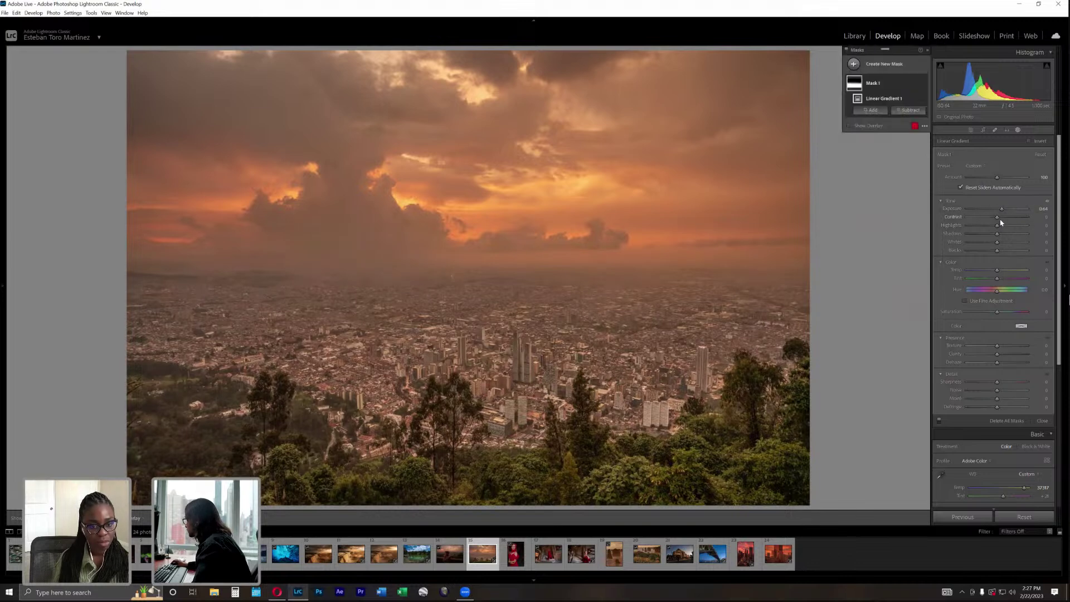
# Try a warmer temperature and higher clarity on the city gradient mask, resetting both adjustments.
pyautogui.moveTo(998, 271); pyautogui.dragTo(1011, 271)
pyautogui.doubleClick(1010, 270)
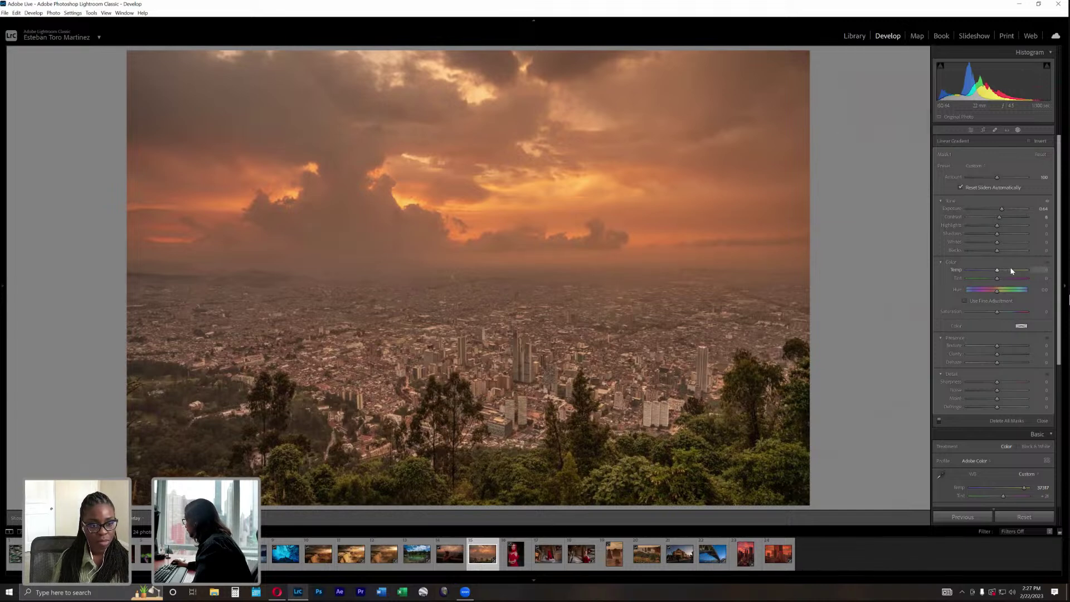
pyautogui.moveTo(997, 354); pyautogui.dragTo(1005, 356)
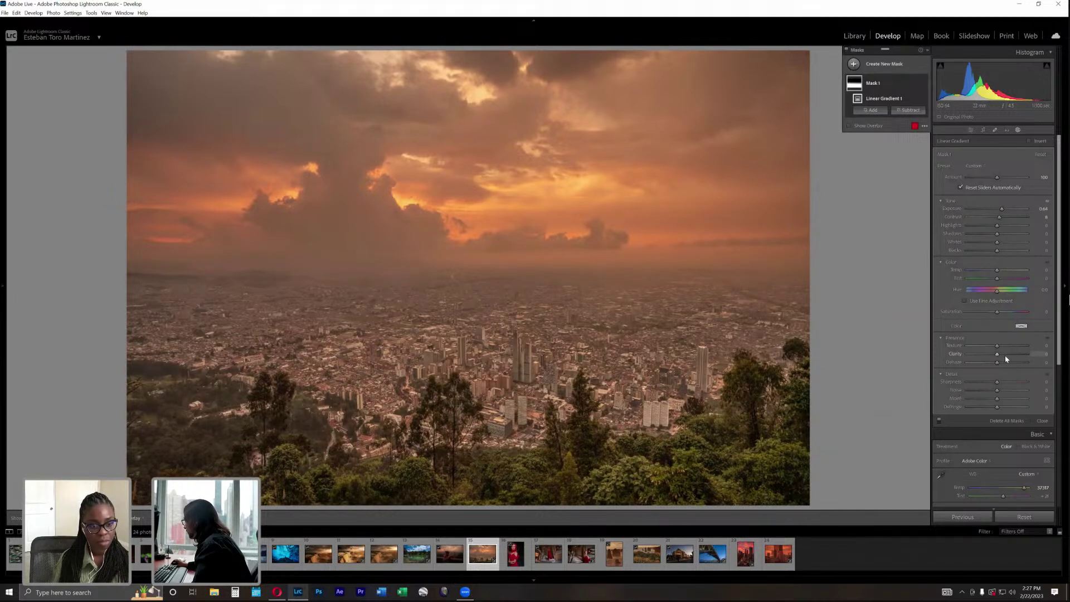
pyautogui.doubleClick(1005, 355)
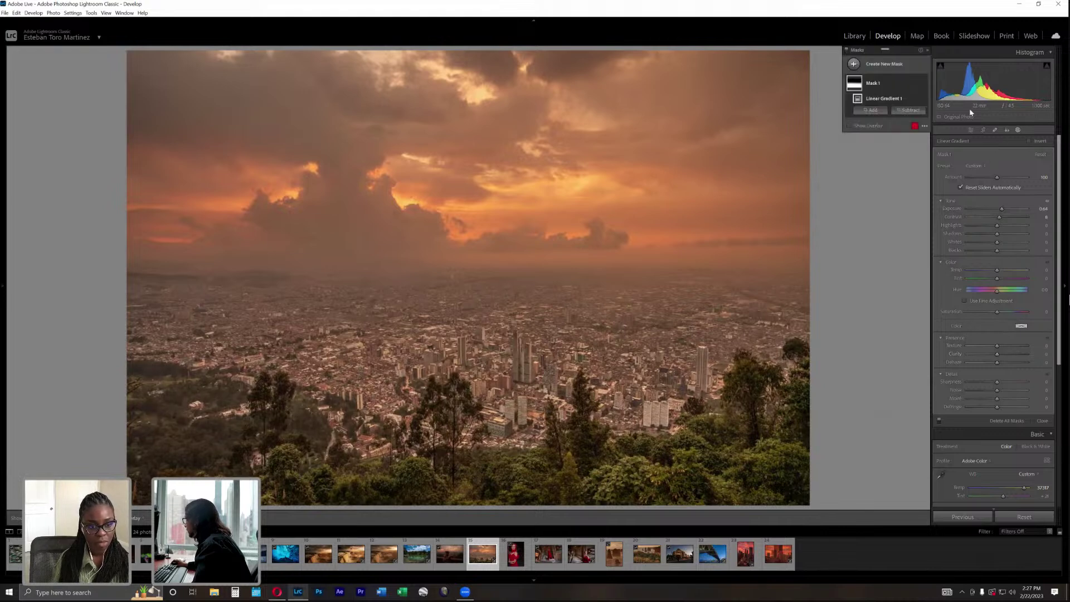
# Add a second linear gradient mask from the upper sky down to the horizon and lower its exposure to about -0.75.
pyautogui.click(889, 64)
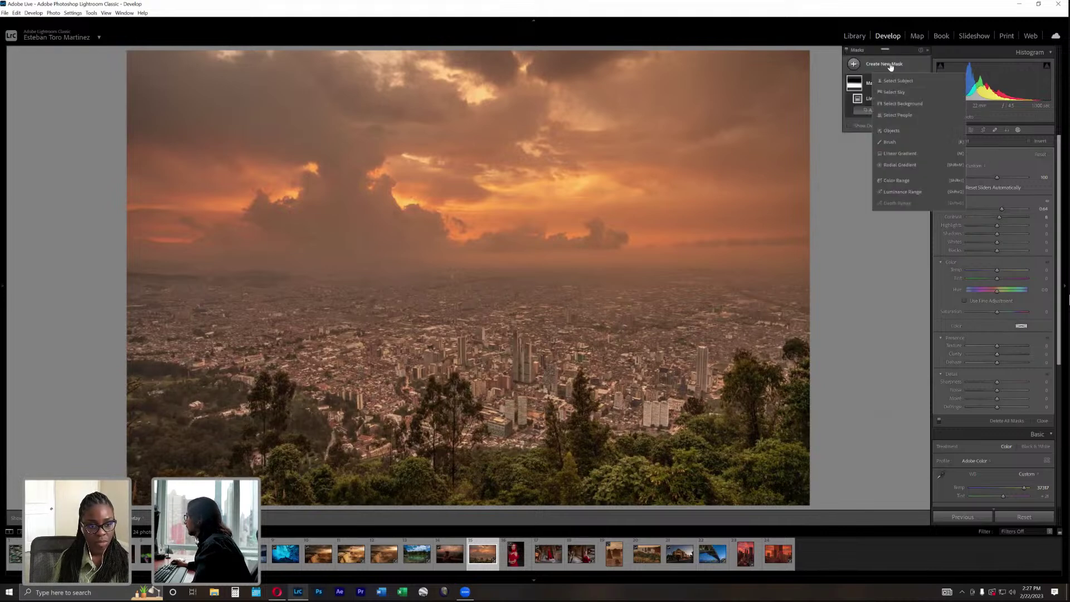
pyautogui.click(898, 153)
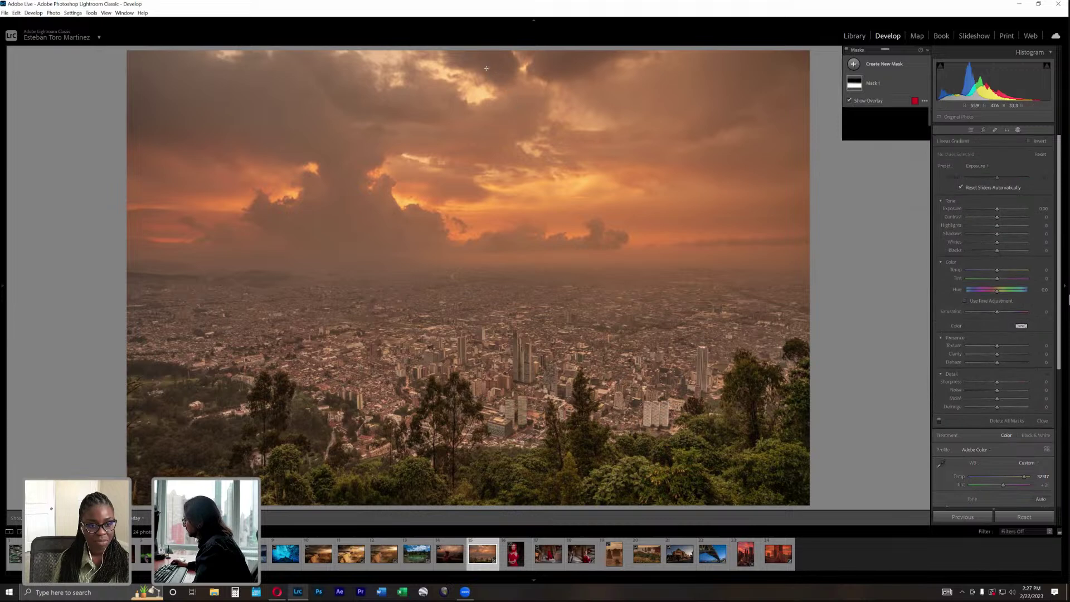
pyautogui.moveTo(486, 105); pyautogui.dragTo(479, 259)
pyautogui.click(995, 210)
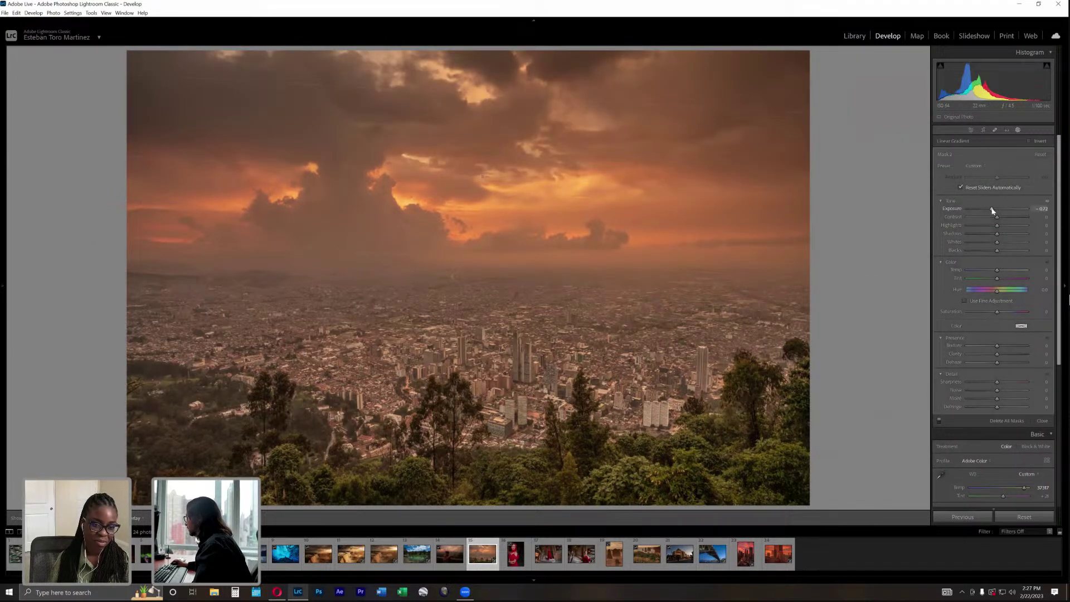
pyautogui.moveTo(996, 209); pyautogui.dragTo(989, 210)
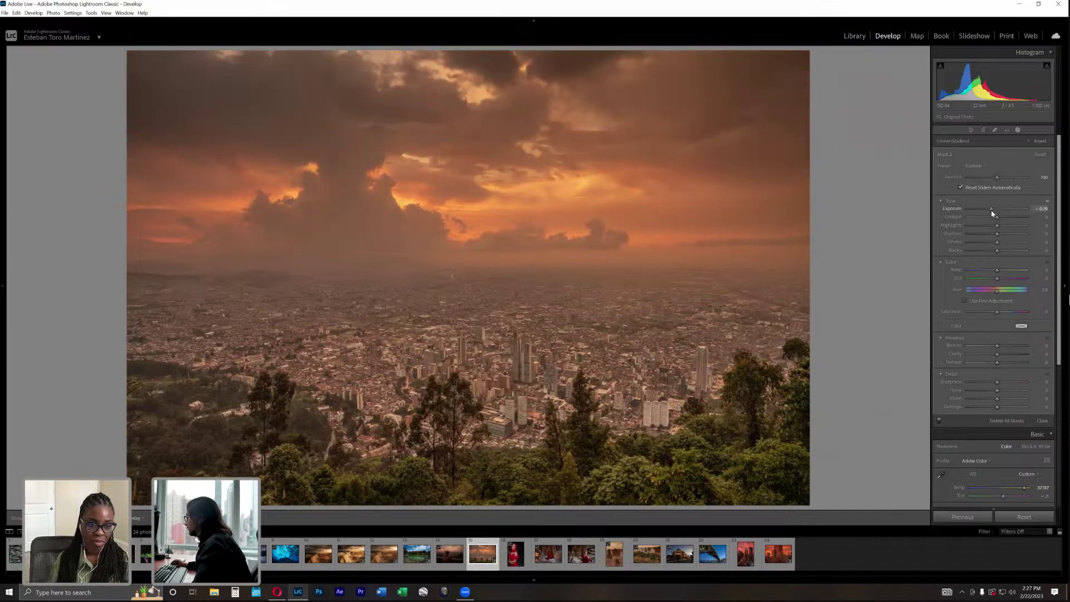
# Set the whole city sunset photo's contrast to about +35, clarity to about +73, temperature to about 15250 and whites to about +35.
pyautogui.click(1017, 130)
pyautogui.doubleClick(1008, 237)
pyautogui.moveTo(1012, 238); pyautogui.dragTo(1010, 237)
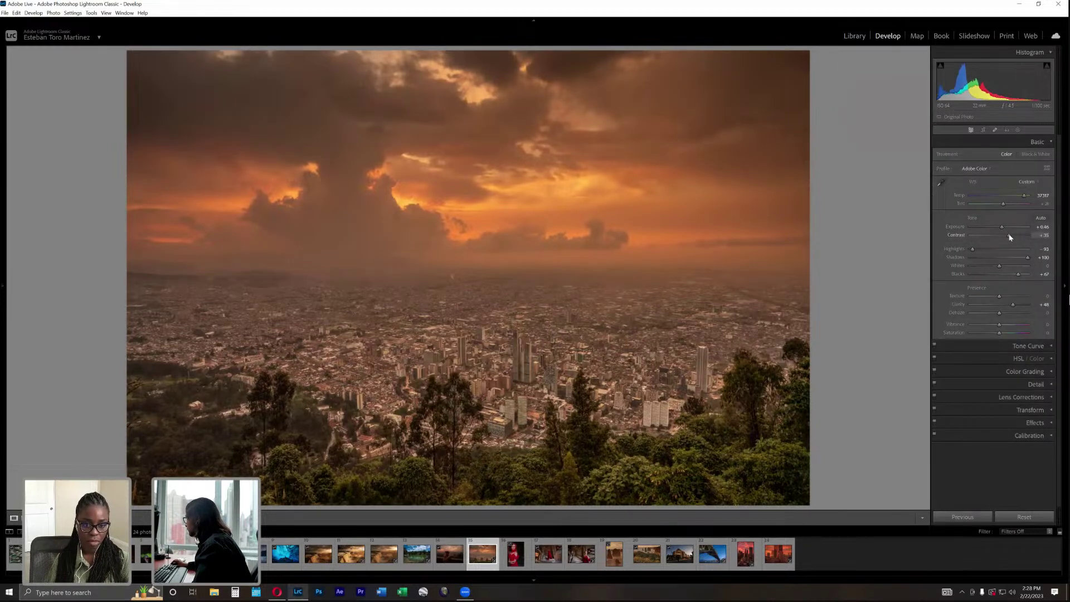
pyautogui.moveTo(1012, 305); pyautogui.dragTo(1020, 305)
pyautogui.click(1017, 196)
pyautogui.moveTo(1012, 200); pyautogui.dragTo(1016, 198)
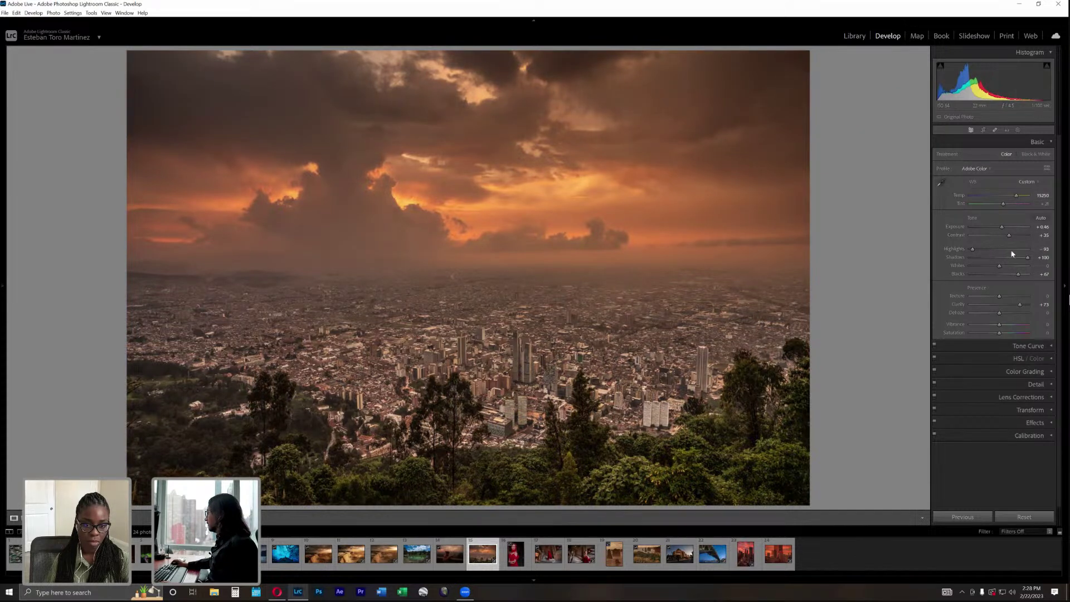
pyautogui.click(1009, 266)
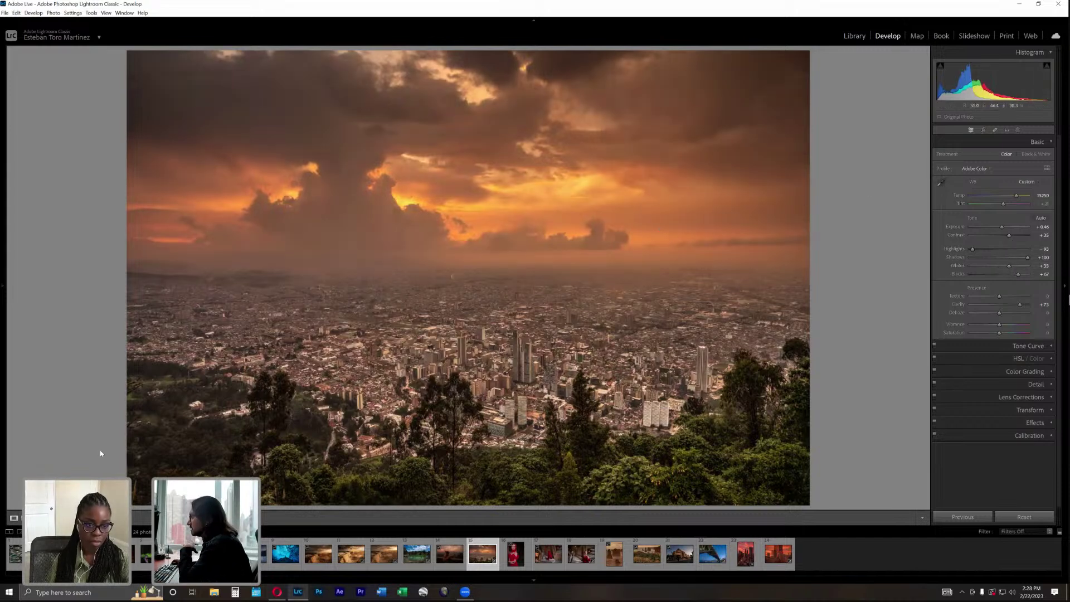
# Return to the Library grid and look through the photos, including the Taj Mahal, lake, waterfall and red-dress shots.
pyautogui.click(854, 36)
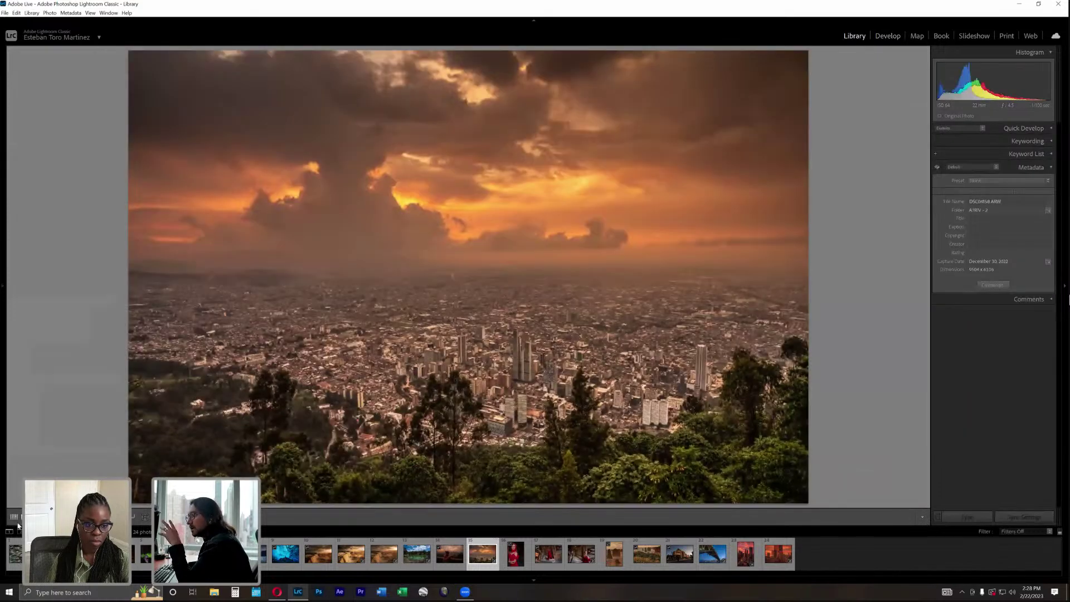
pyautogui.click(15, 518)
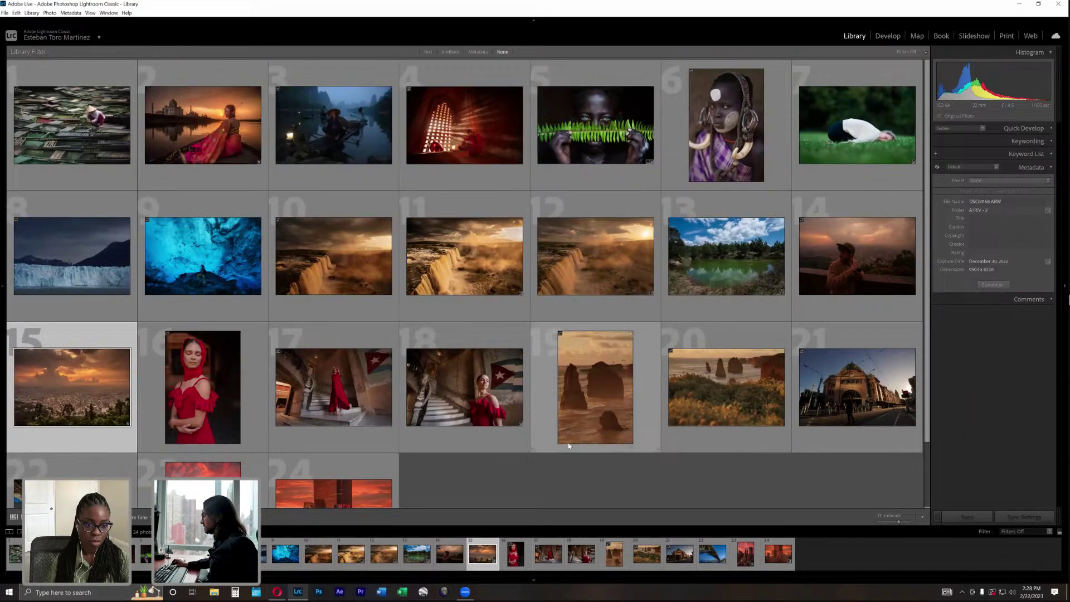
pyautogui.click(545, 473)
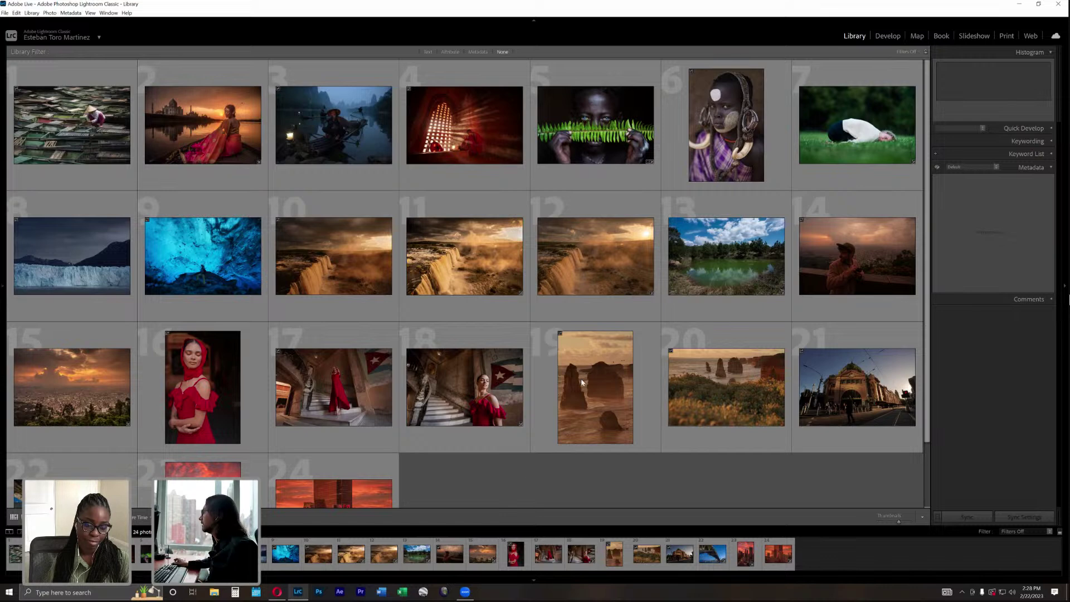
pyautogui.click(218, 129)
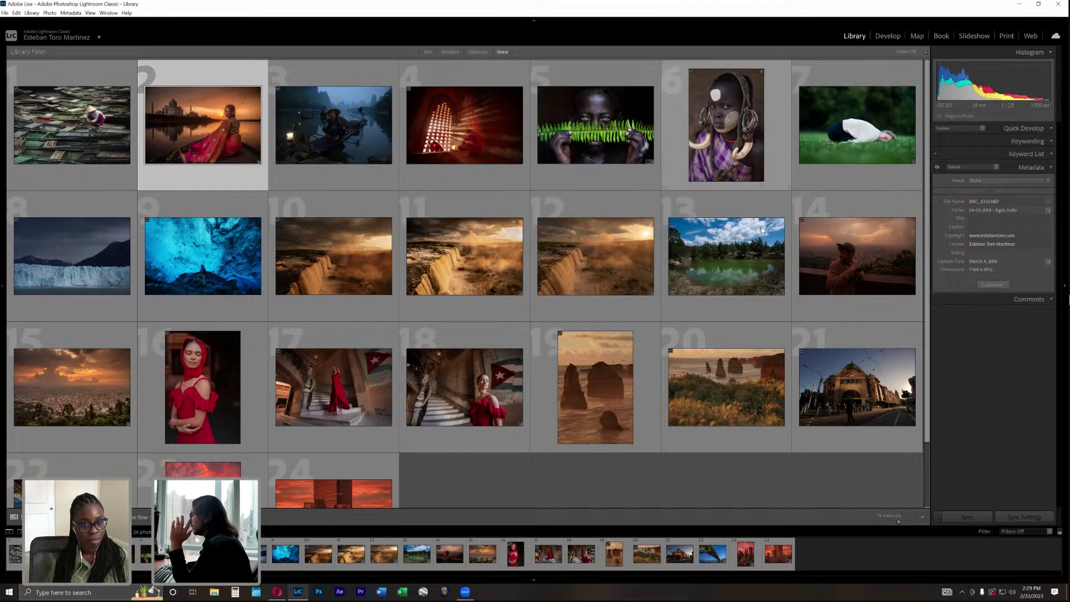
pyautogui.click(756, 279)
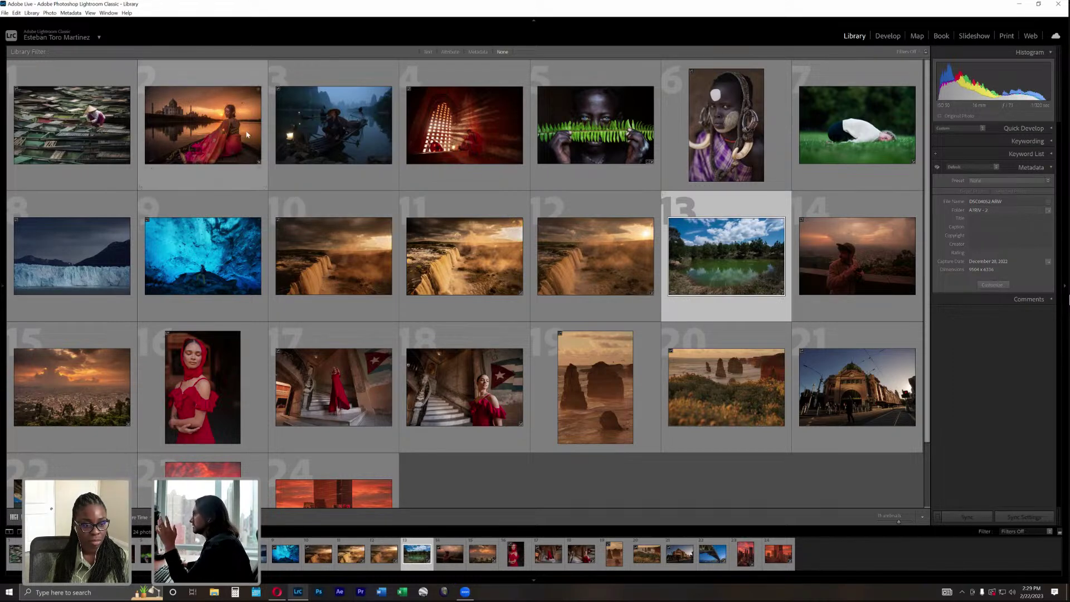
pyautogui.scroll(-2, 602, 330)
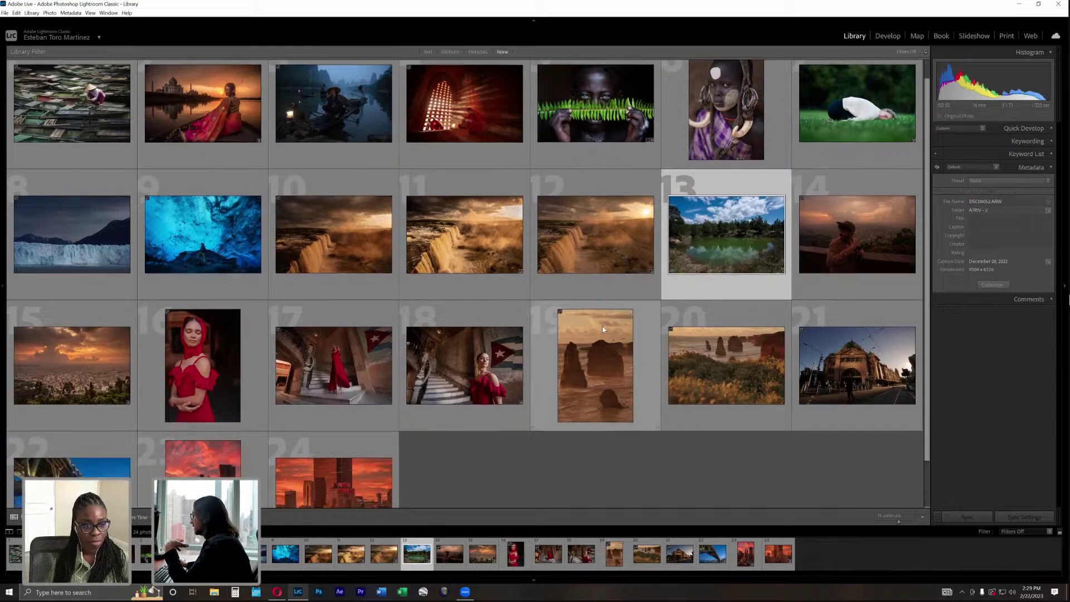
pyautogui.scroll(2, 594, 335)
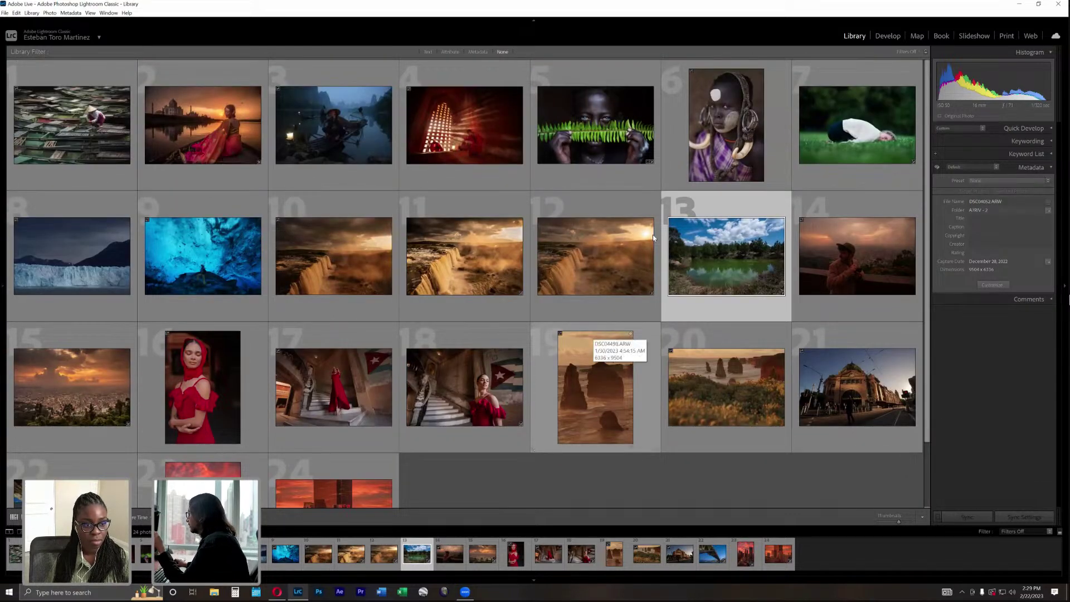
pyautogui.click(649, 118)
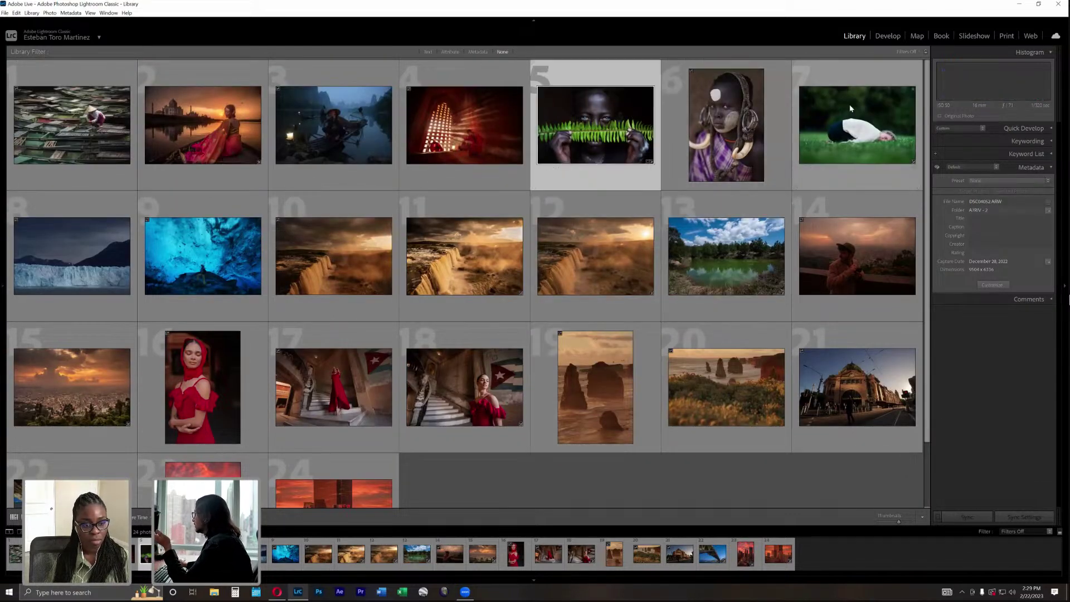
pyautogui.click(863, 107)
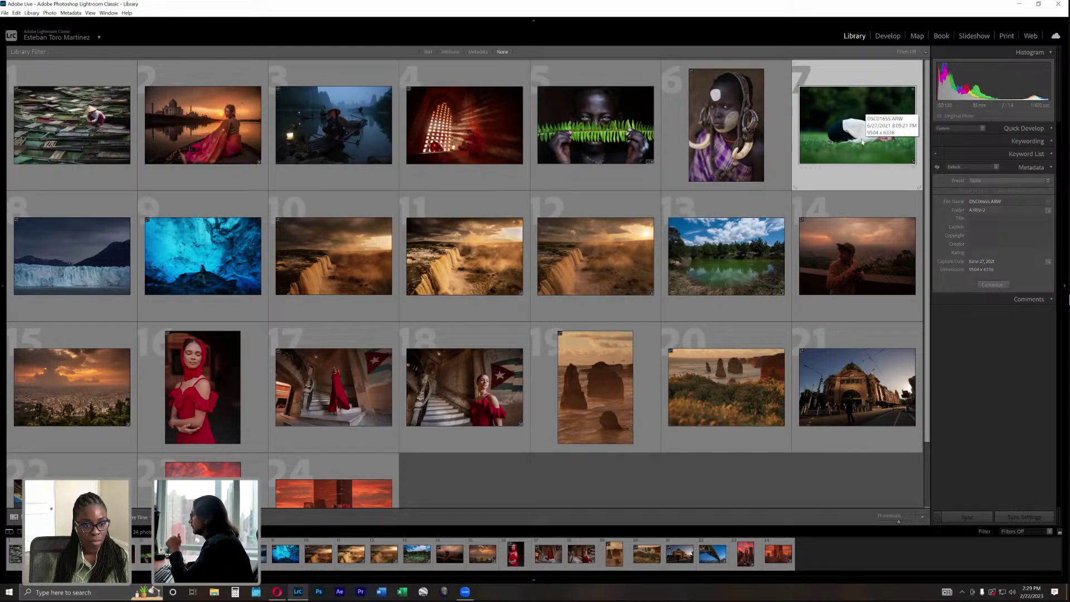
pyautogui.click(325, 280)
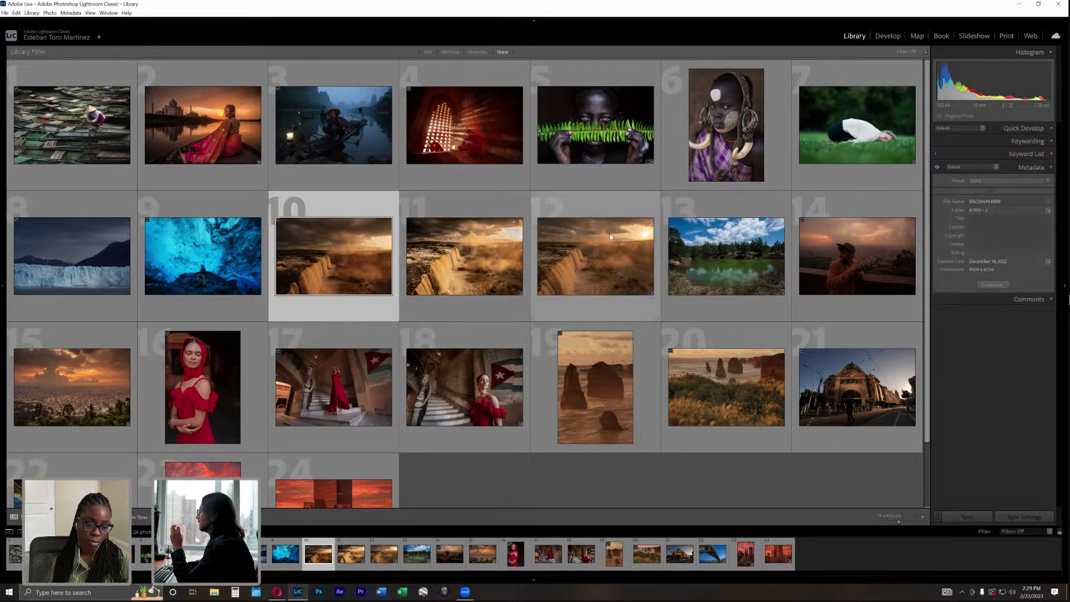
pyautogui.scroll(-1, 642, 265)
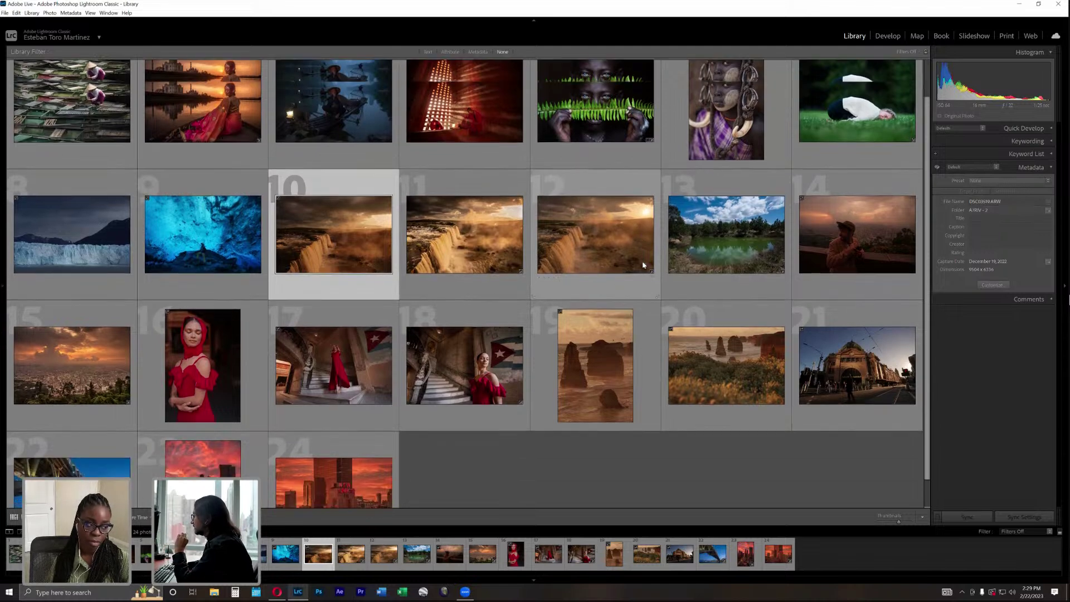
pyautogui.scroll(-1, 725, 334)
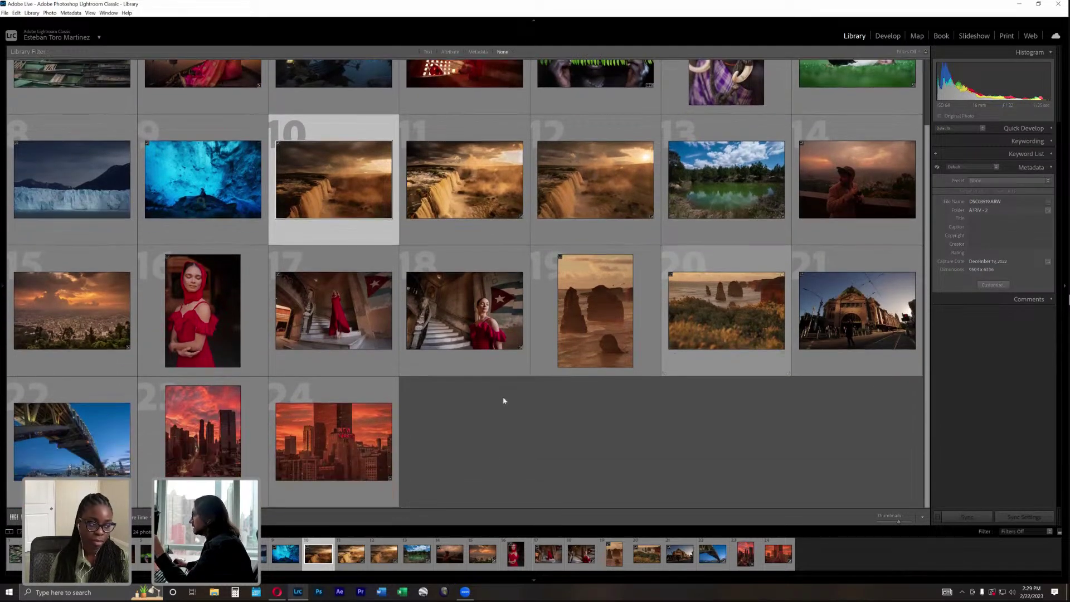
pyautogui.click(458, 310)
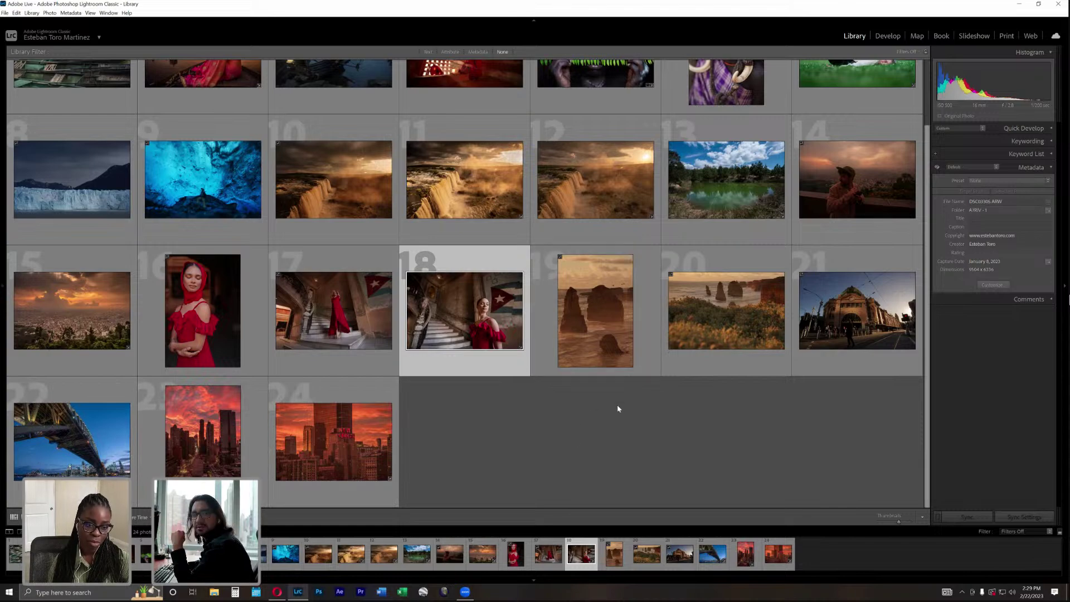
pyautogui.scroll(3, 580, 379)
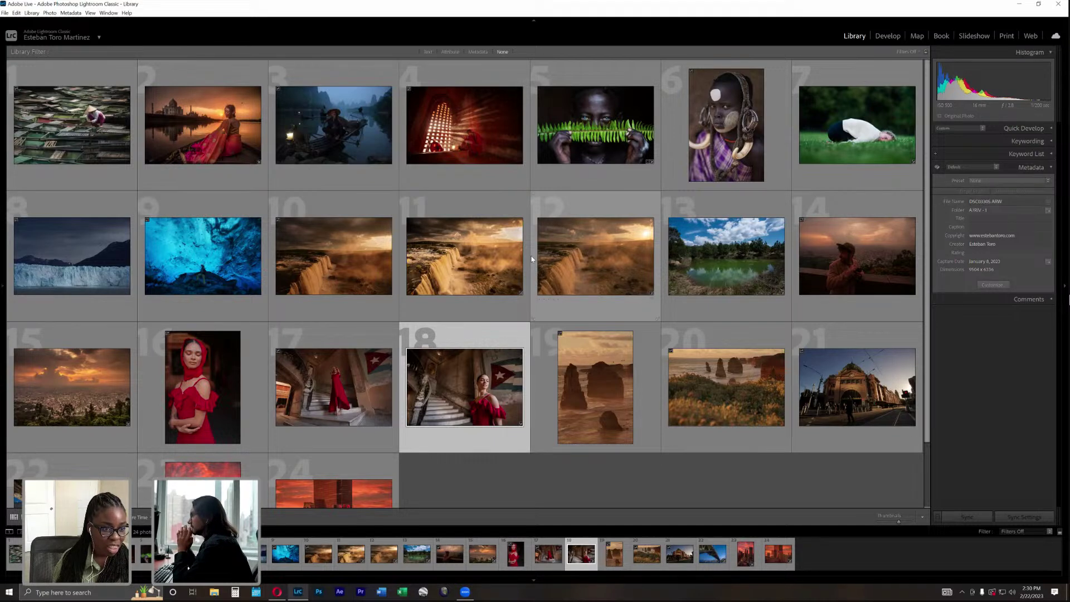
# Open the blue ice cave photo for developing and set its shadows to about +55.
pyautogui.click(257, 287)
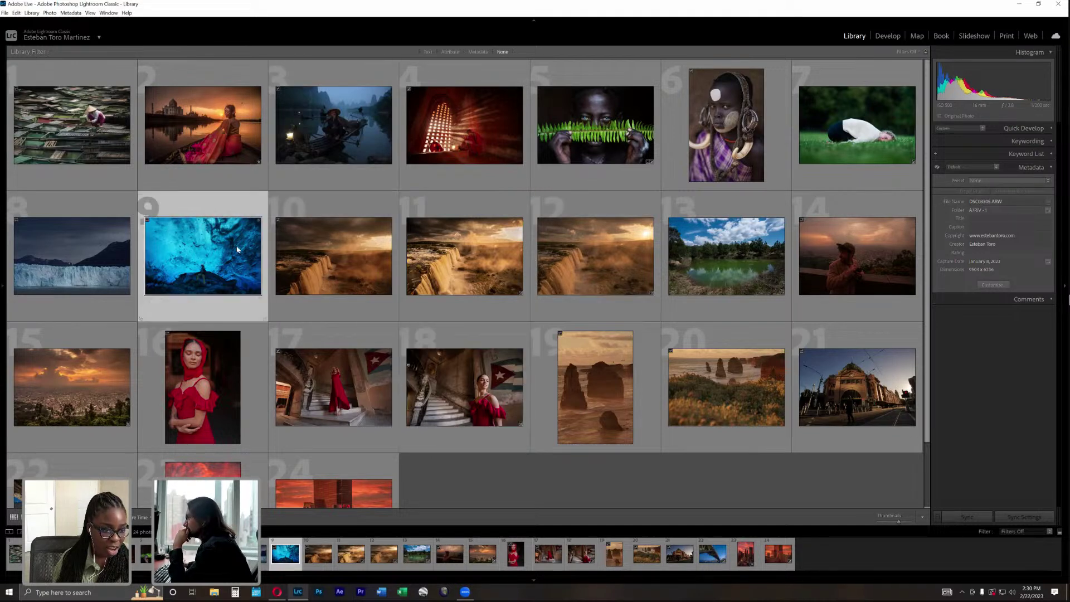
pyautogui.press('e')
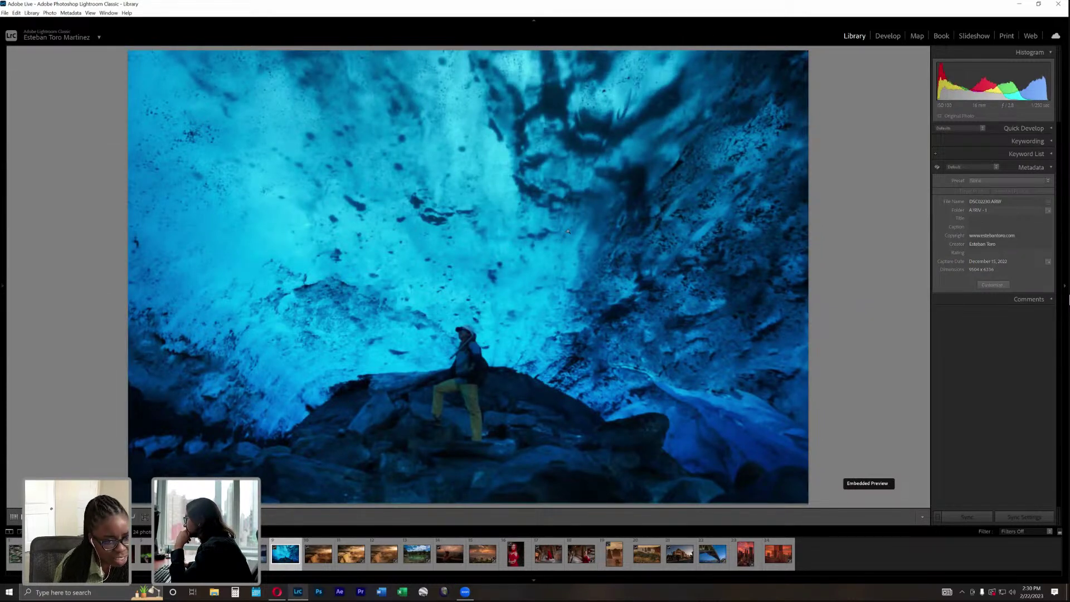
pyautogui.click(892, 41)
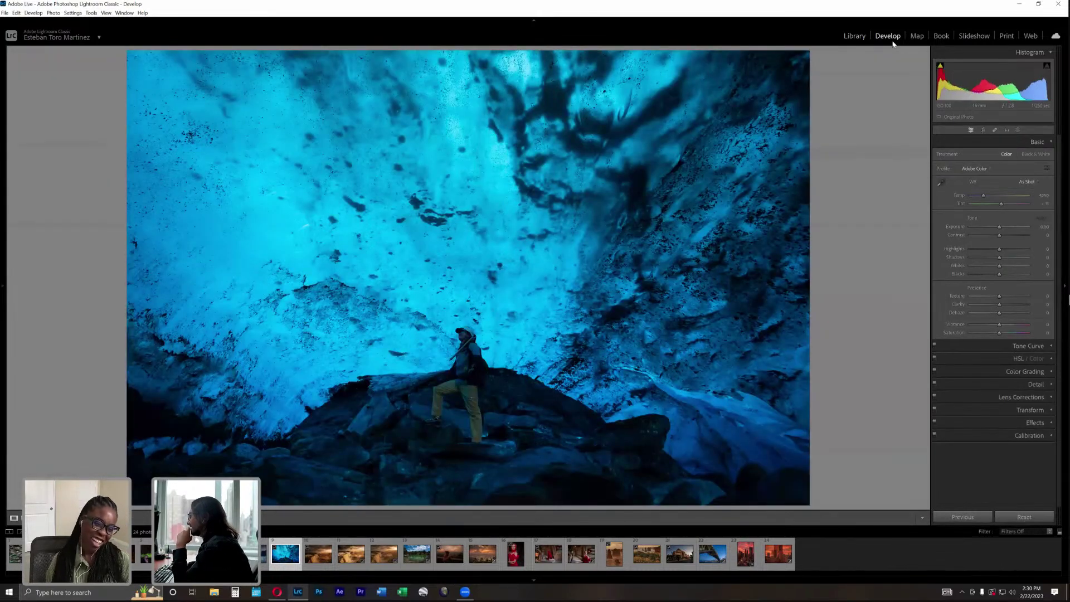
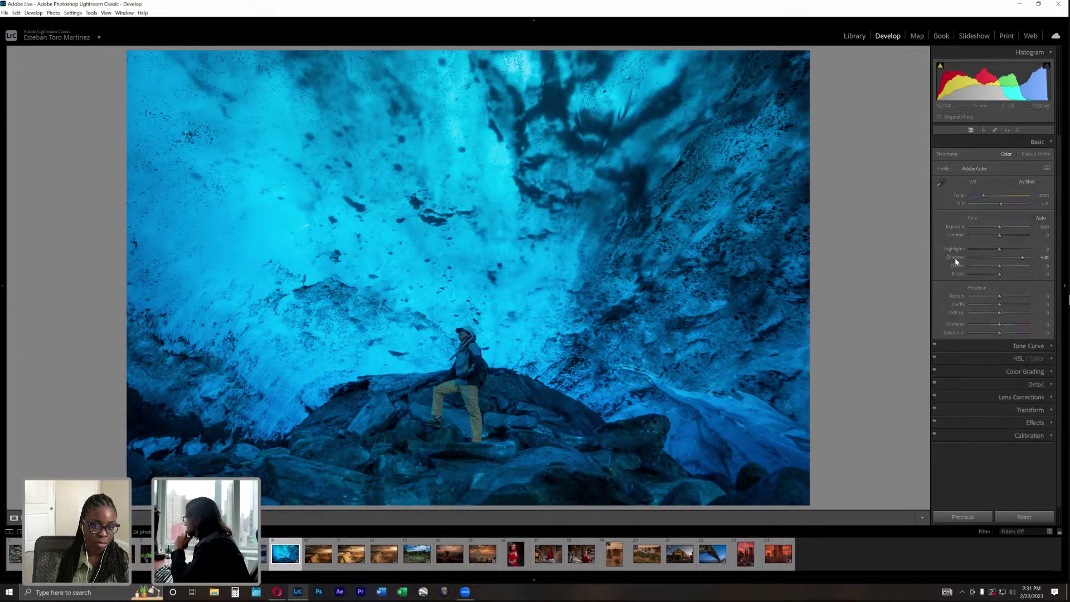
pyautogui.moveTo(1010, 257); pyautogui.dragTo(1016, 259)
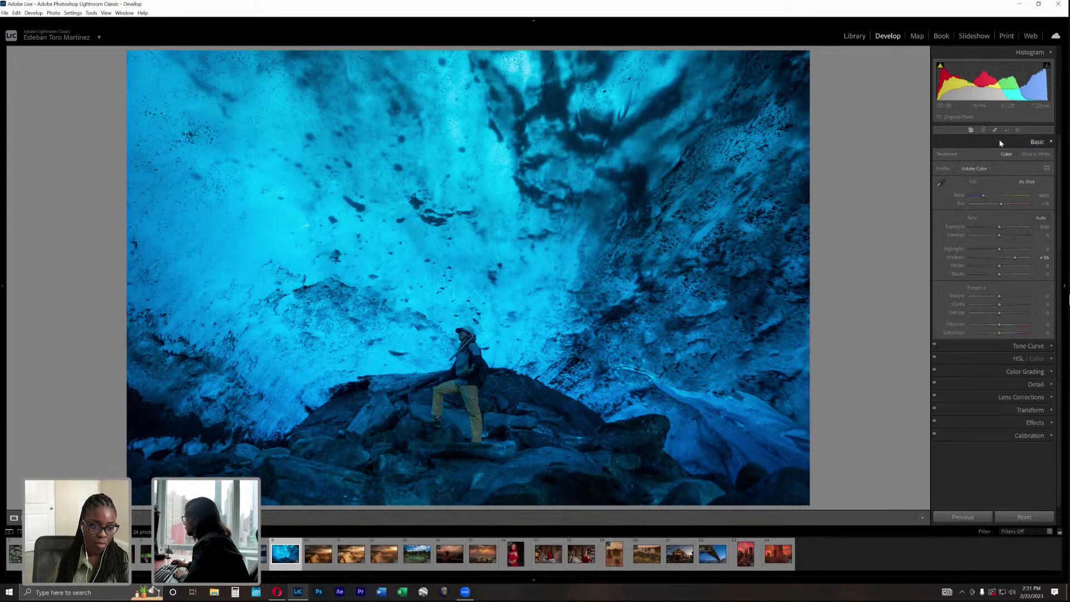
# Add a brush mask with exposure about 0.72 and brush size 11, painting over the foreground rocks and the standing person.
pyautogui.click(1016, 130)
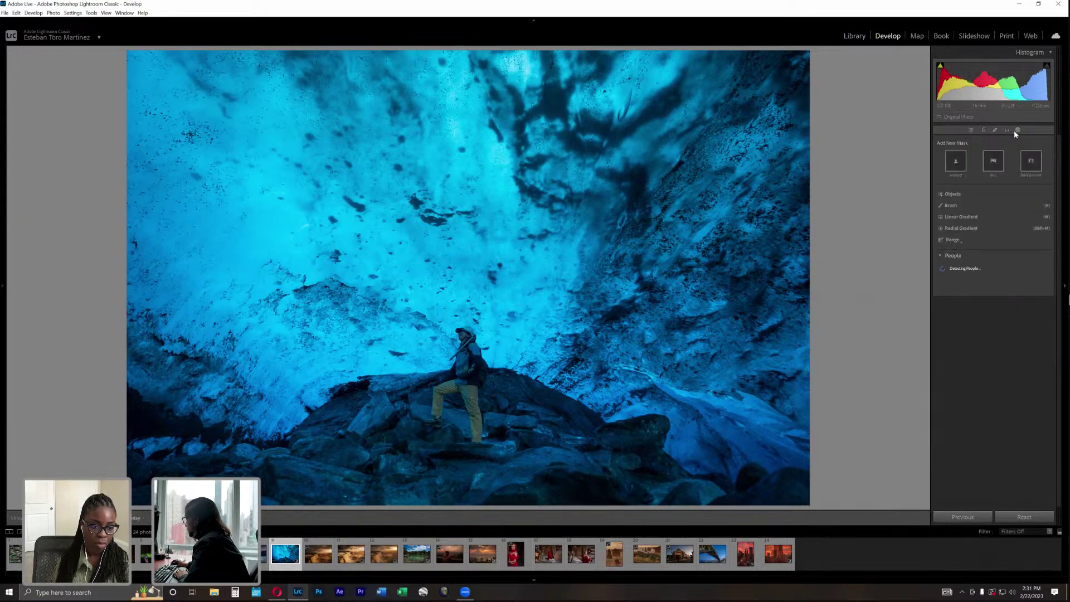
pyautogui.click(951, 206)
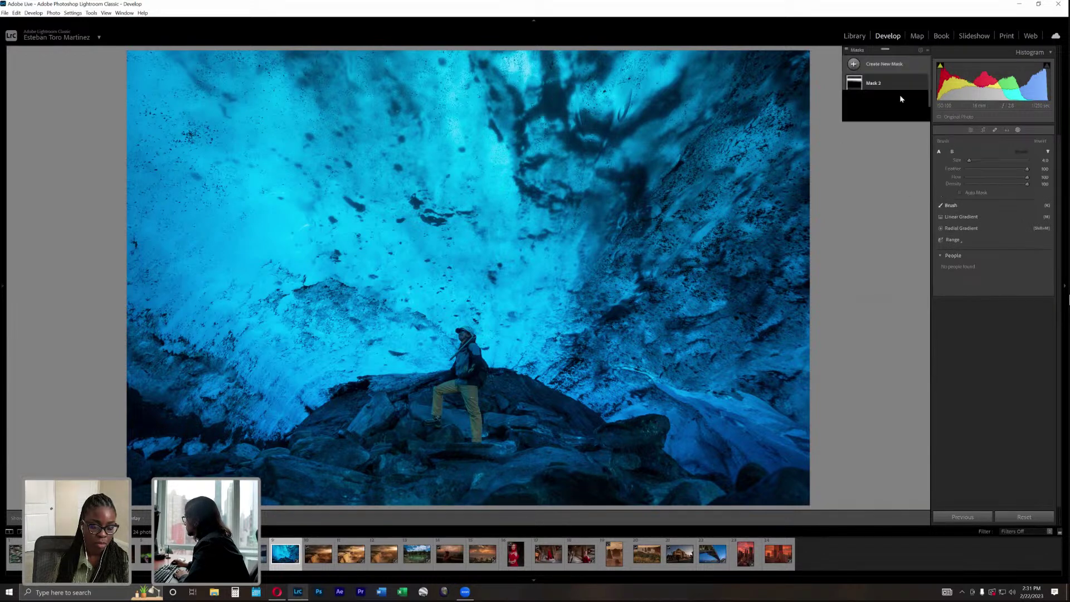
pyautogui.click(1002, 261)
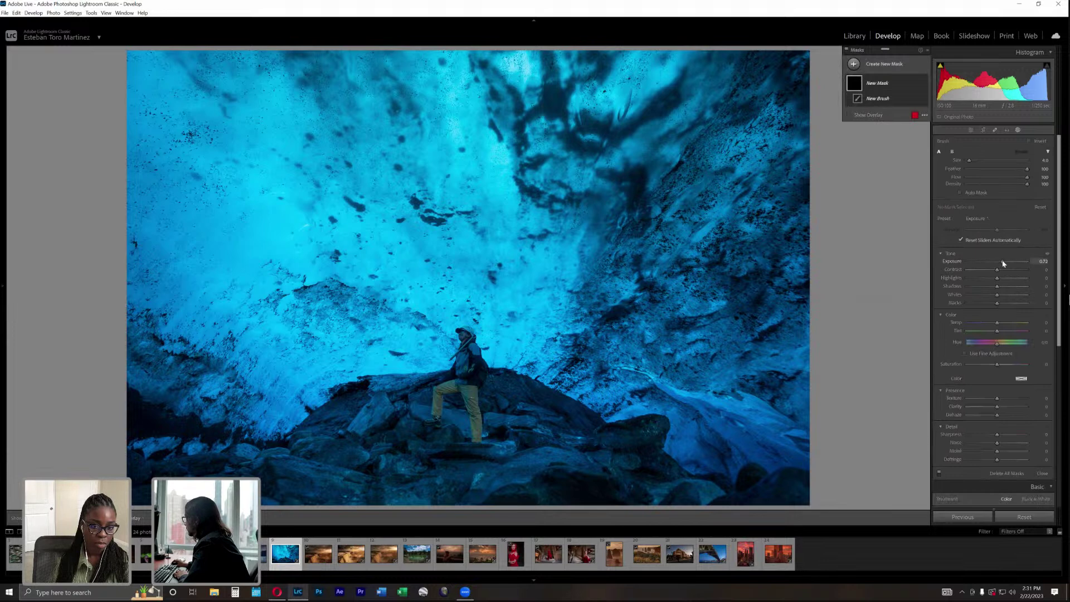
pyautogui.scroll(3, 225, 448)
pyautogui.moveTo(224, 448); pyautogui.dragTo(167, 473)
pyautogui.scroll(3, 167, 477)
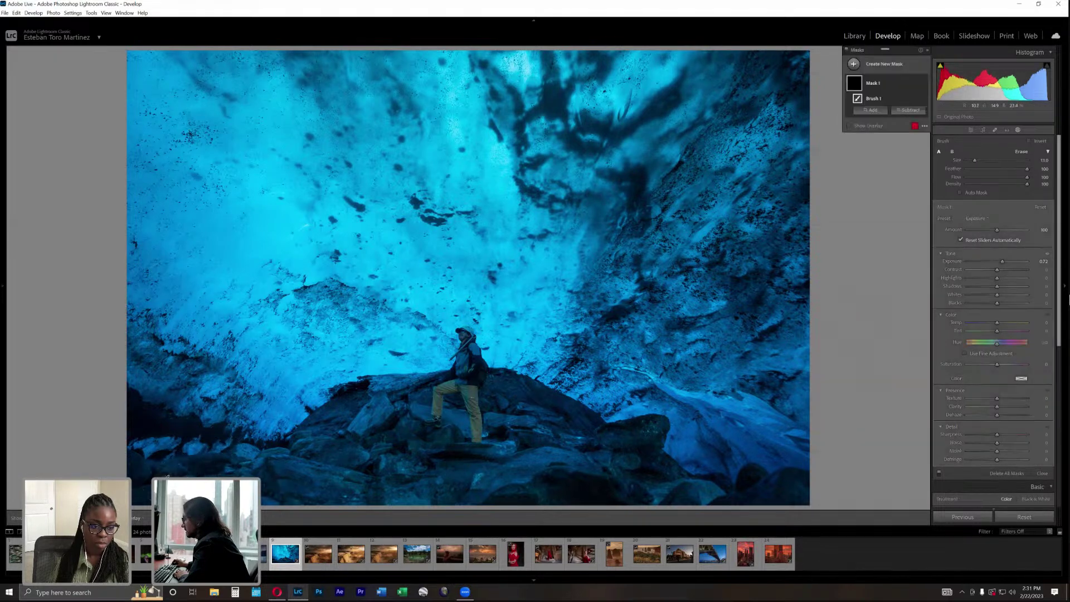
pyautogui.moveTo(346, 482)
pyautogui.mouseDown()
pyautogui.moveTo(379, 415)
pyautogui.moveTo(477, 402)
pyautogui.mouseUp()
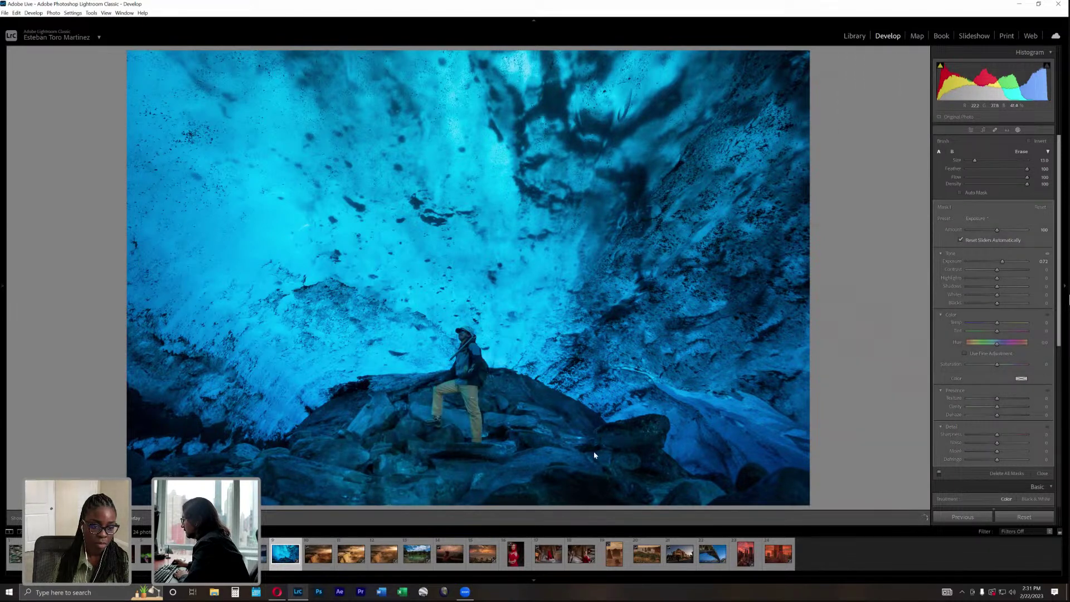
pyautogui.moveTo(570, 508); pyautogui.dragTo(389, 505)
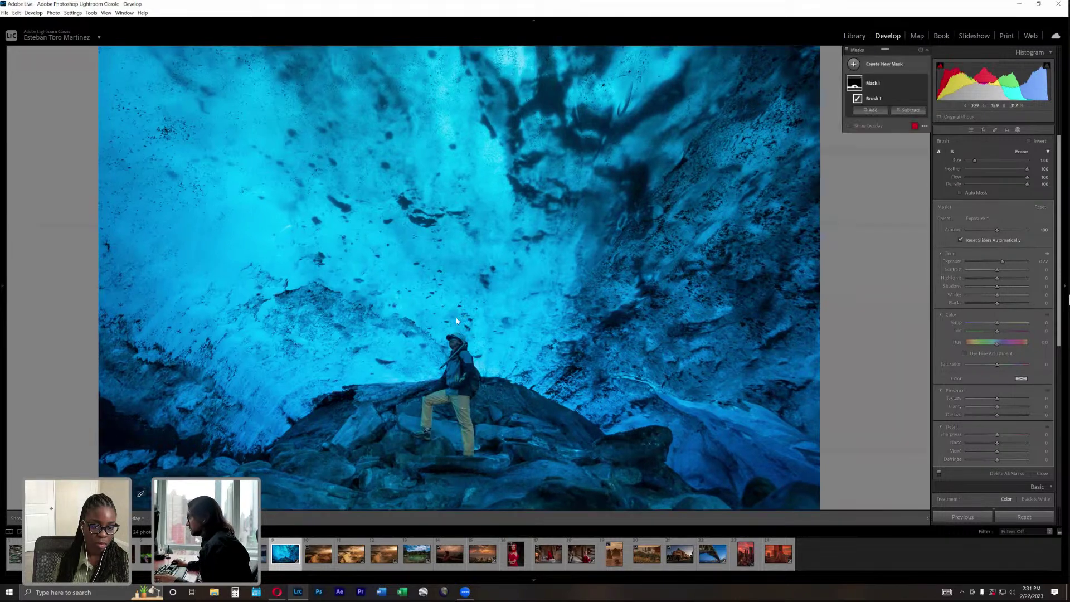
# Refine the brush mask over the standing person with a brush size of about 6.
pyautogui.press('z')
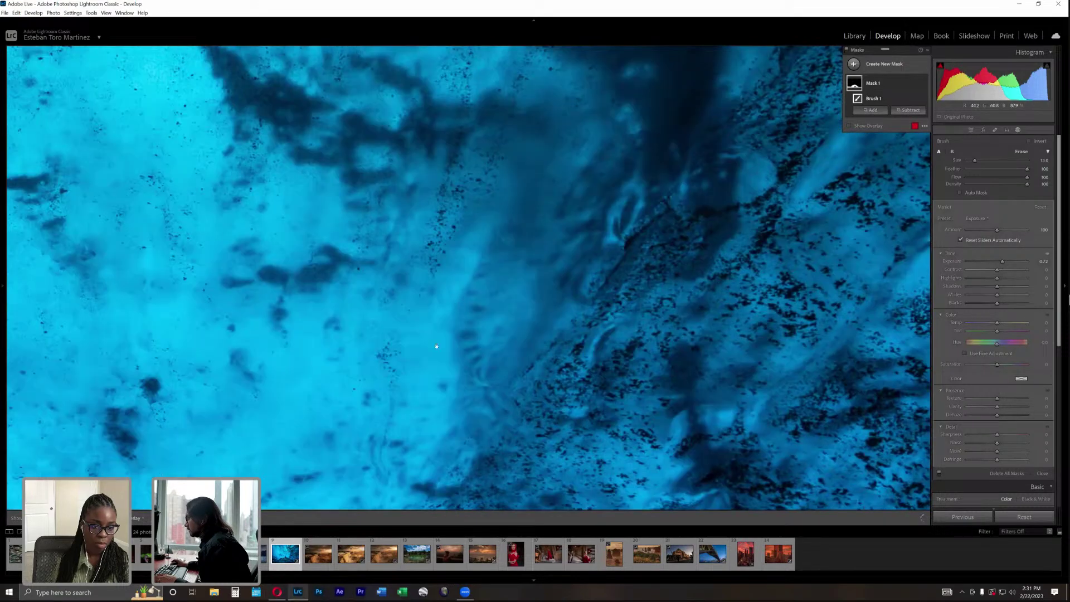
pyautogui.moveTo(436, 346); pyautogui.dragTo(551, 277)
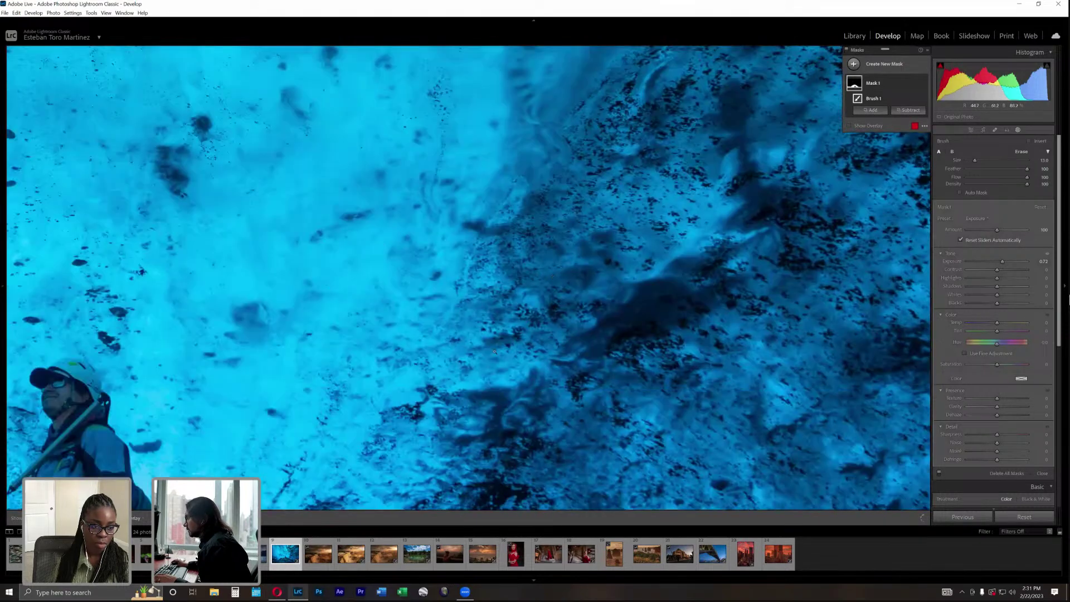
pyautogui.press('z')
pyautogui.hotkey('ctrl', '=')
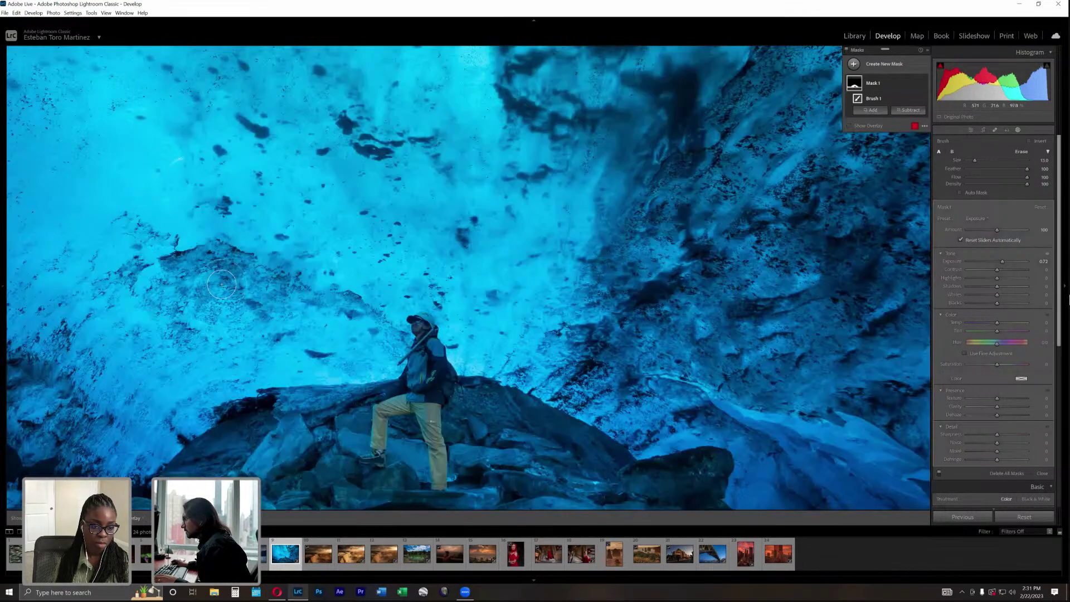
pyautogui.hotkey('ctrl', '=')
pyautogui.scroll(-5, 217, 290)
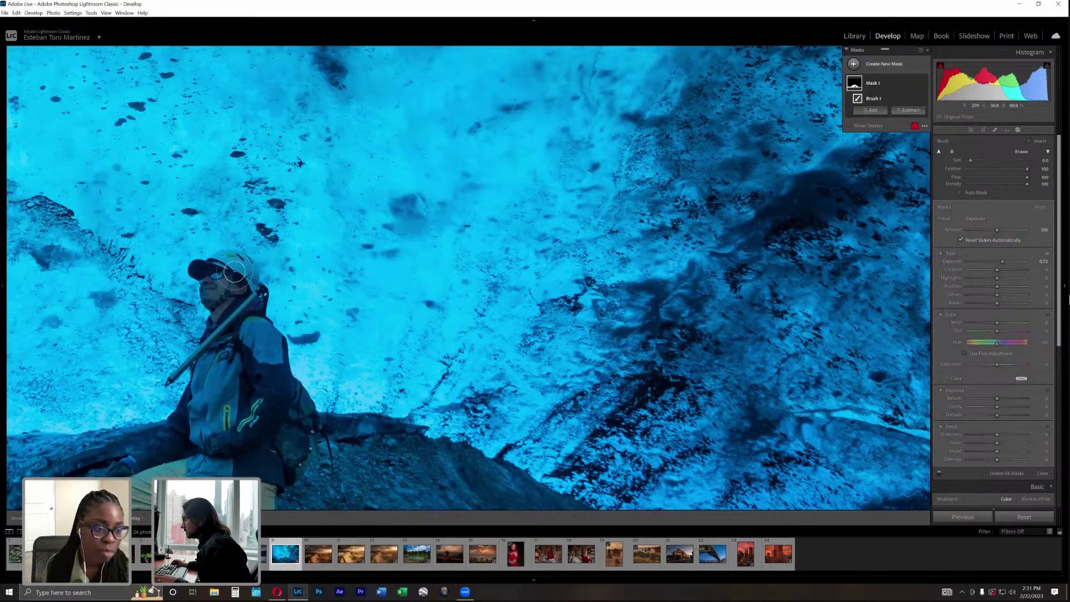
pyautogui.hotkey('shift', 'w')
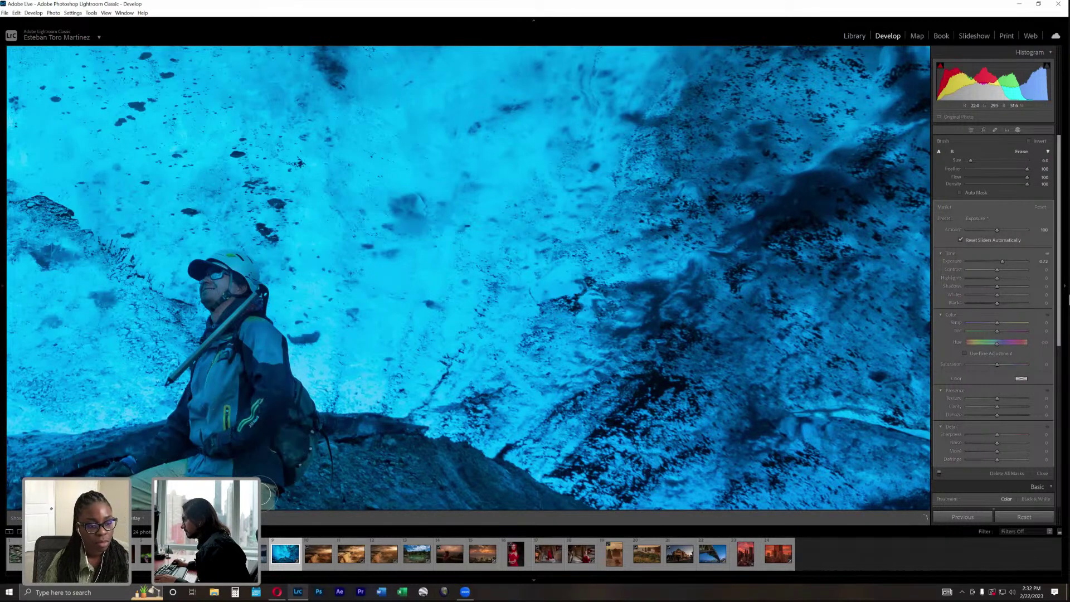
pyautogui.hotkey('shift', 'w')
pyautogui.press('z')
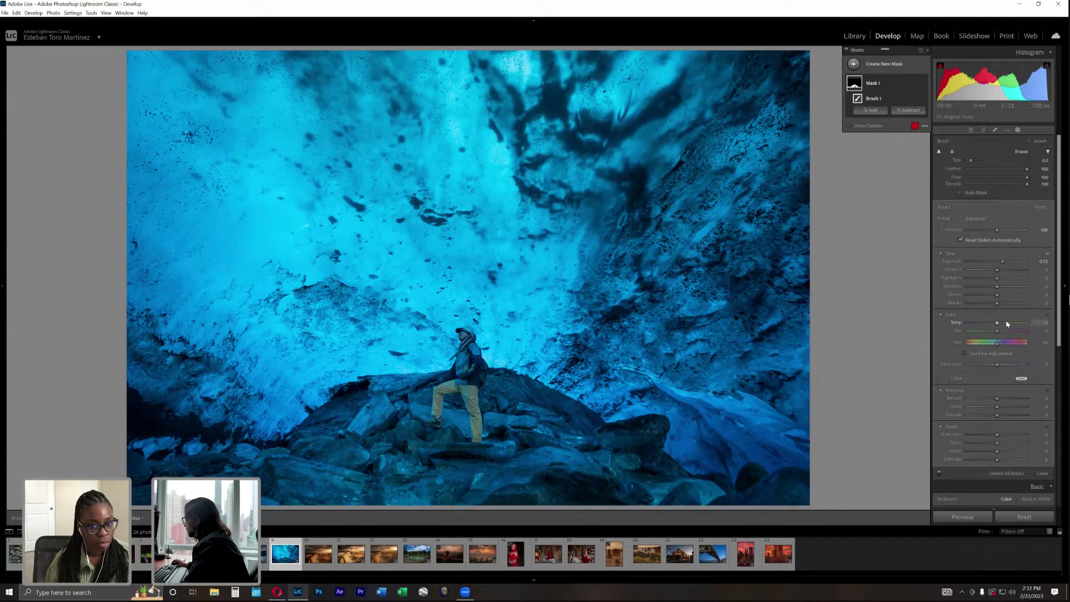
# Set the mask's temperature to about 32 and tint to about 25, and extend its brushing over the lower foreground rocks.
pyautogui.moveTo(1007, 324); pyautogui.dragTo(1006, 326)
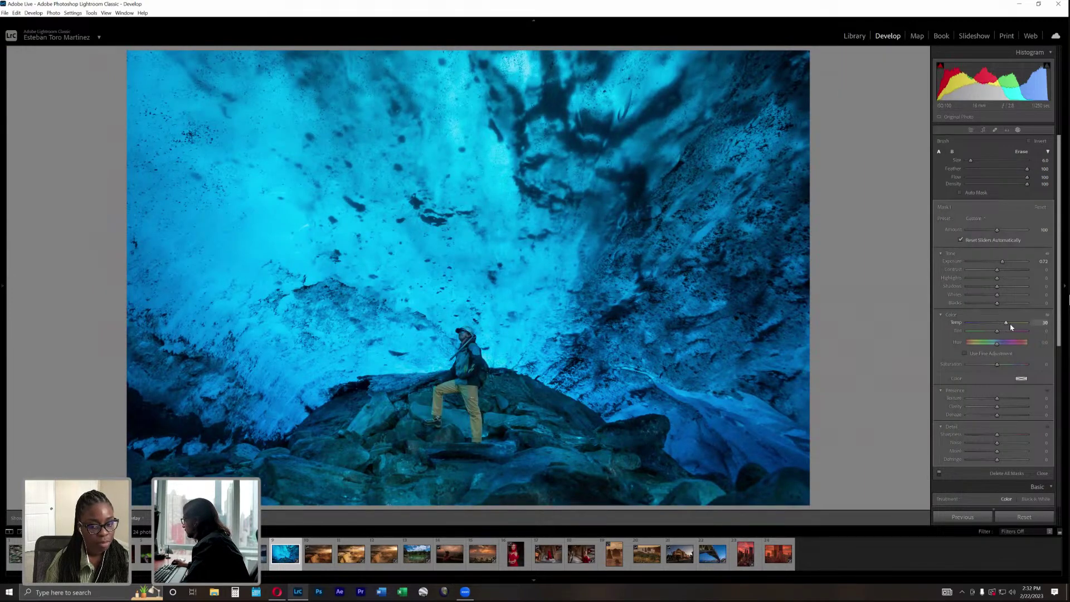
pyautogui.moveTo(1012, 324); pyautogui.dragTo(1014, 323)
pyautogui.scroll(3, 177, 456)
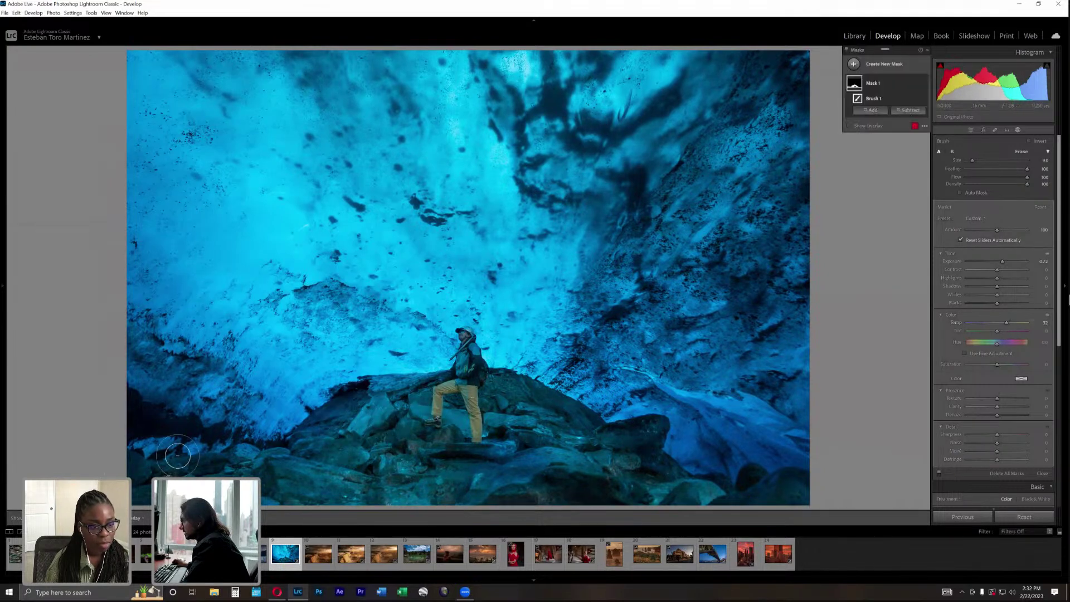
pyautogui.scroll(-2, 310, 437)
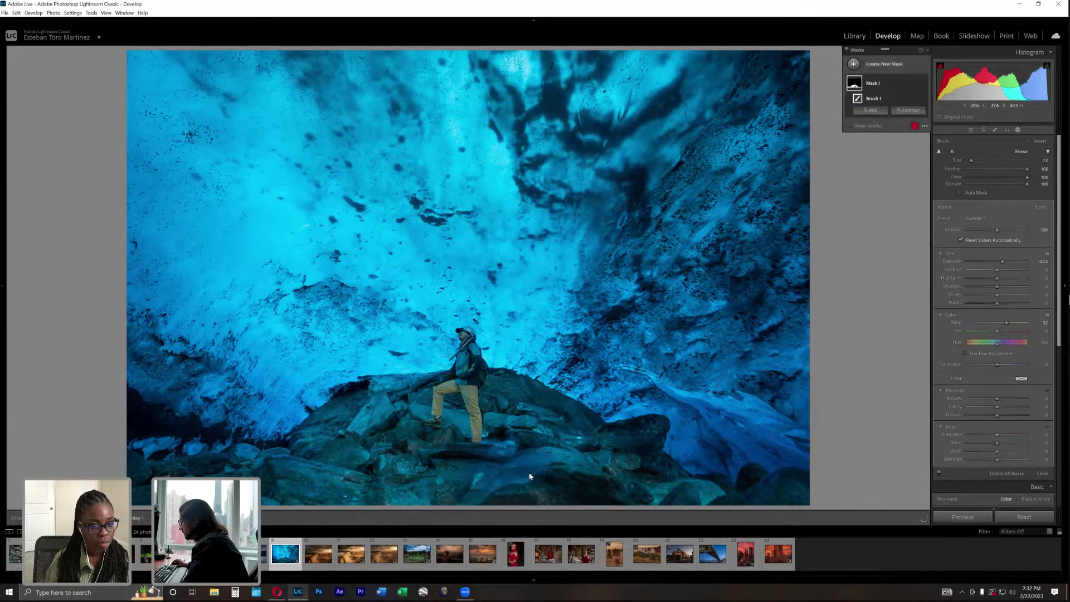
pyautogui.scroll(1, 471, 463)
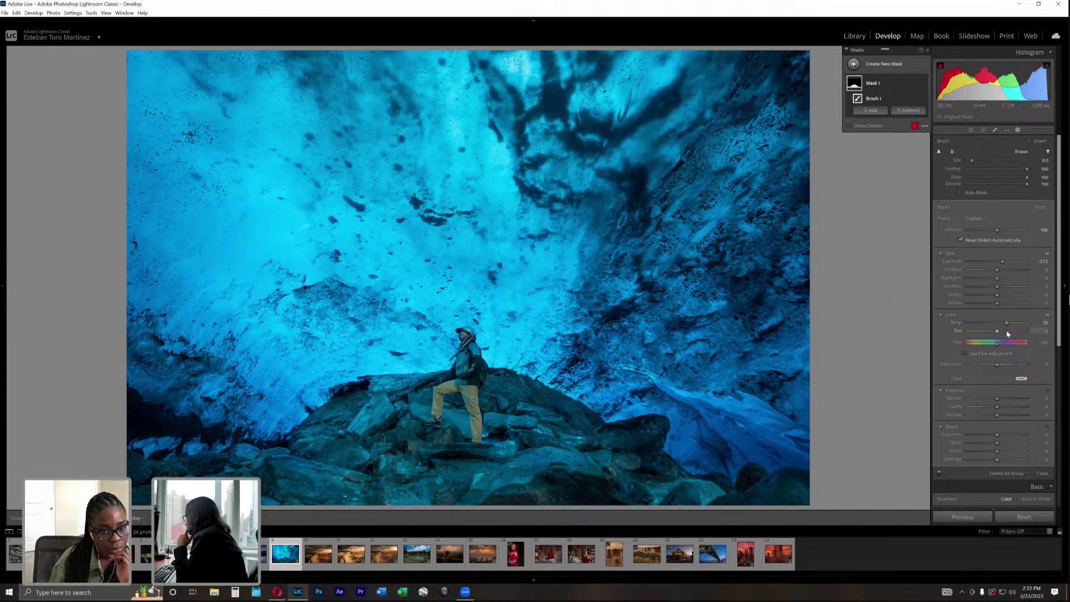
pyautogui.moveTo(998, 333); pyautogui.dragTo(1009, 333)
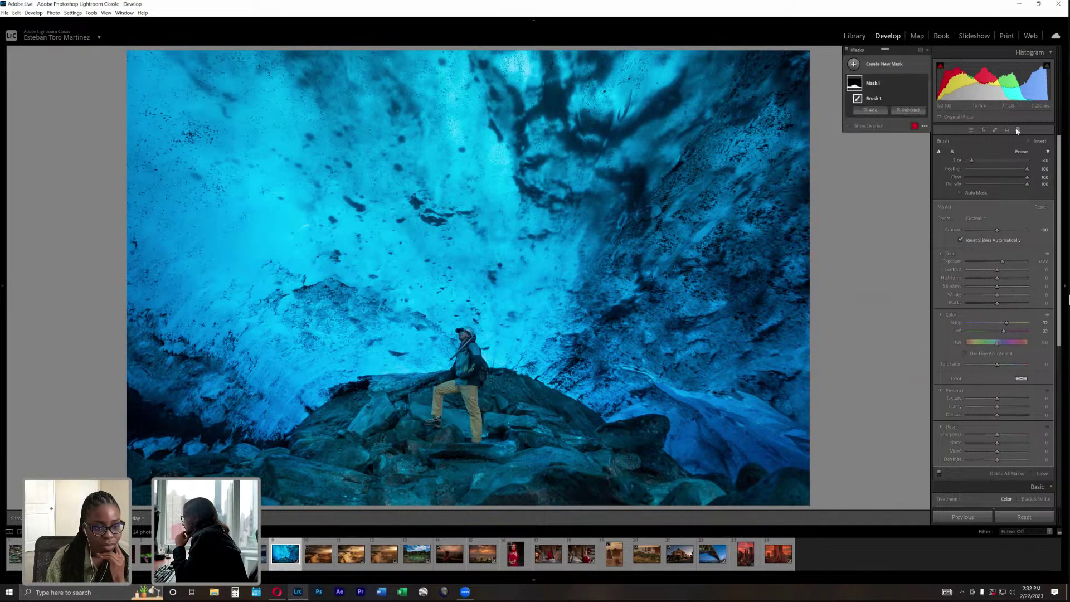
# Set the whole ice cave photo's highlights to about -48, contrast to about +25 and clarity to about +30.
pyautogui.click(1017, 131)
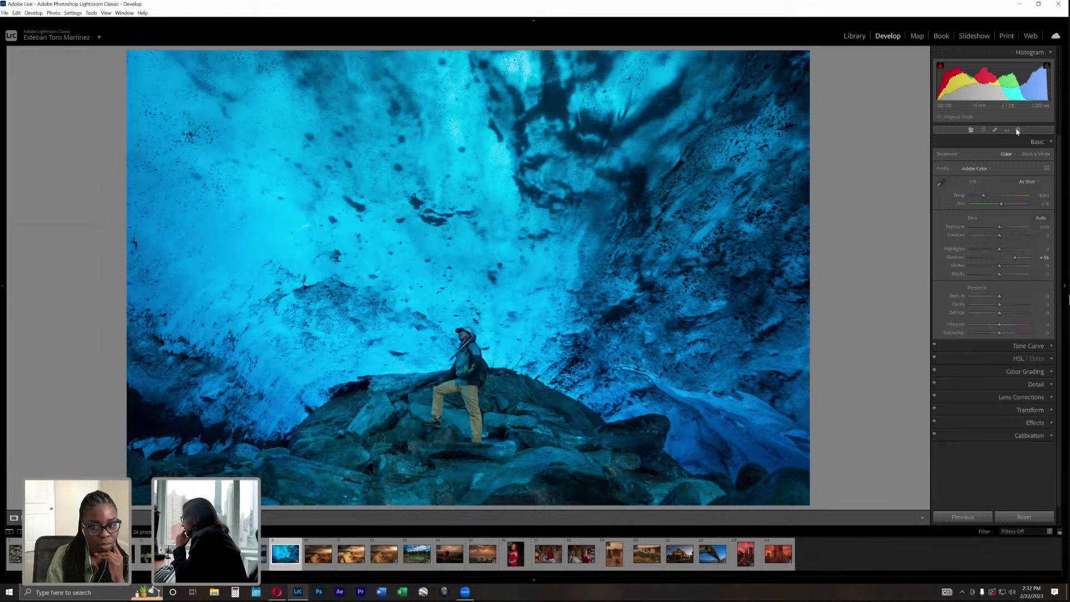
pyautogui.click(986, 252)
pyautogui.click(1006, 236)
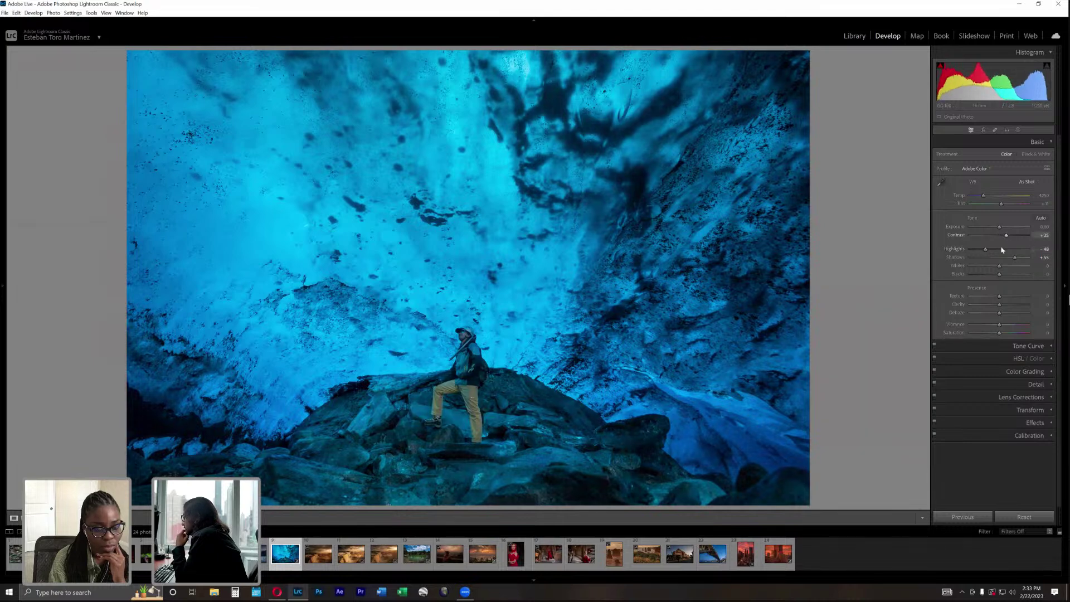
pyautogui.click(1007, 304)
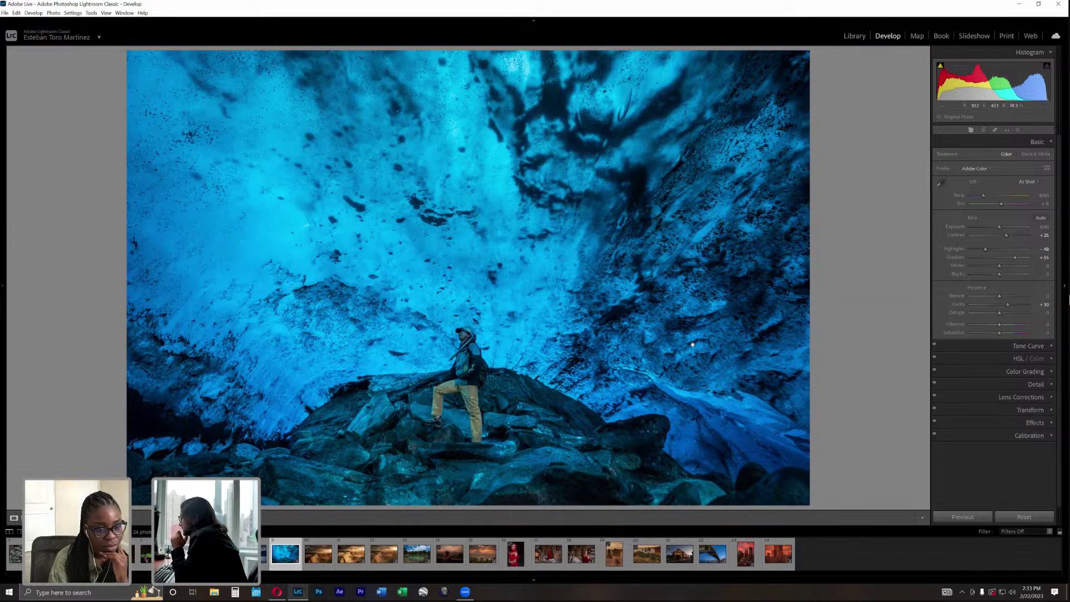
# Reopen the existing brush mask and paint over the person's face with a brush size of about 4.
pyautogui.press('z')
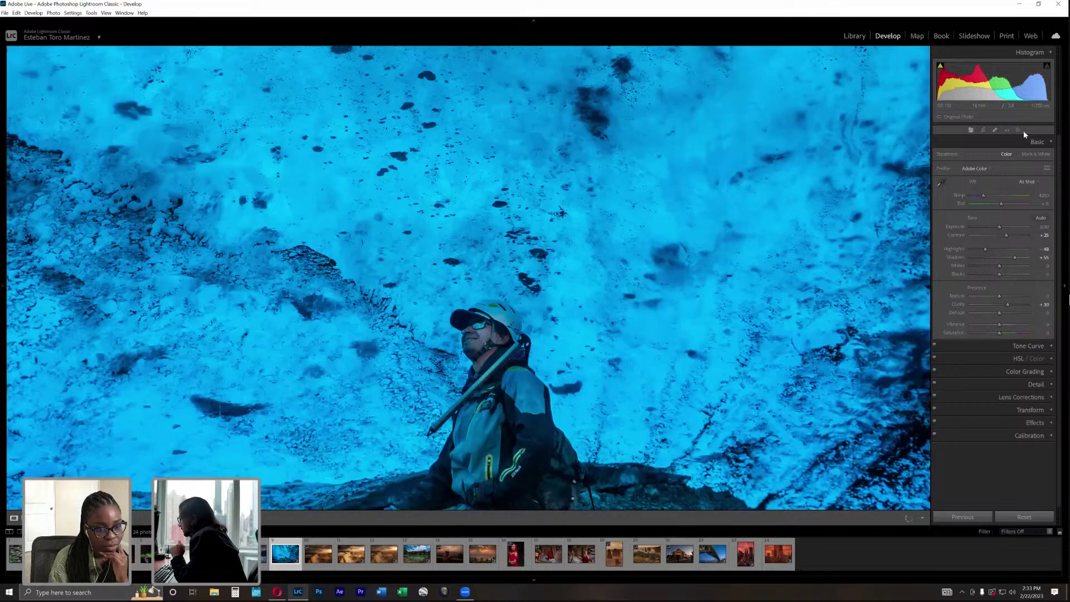
pyautogui.click(1018, 130)
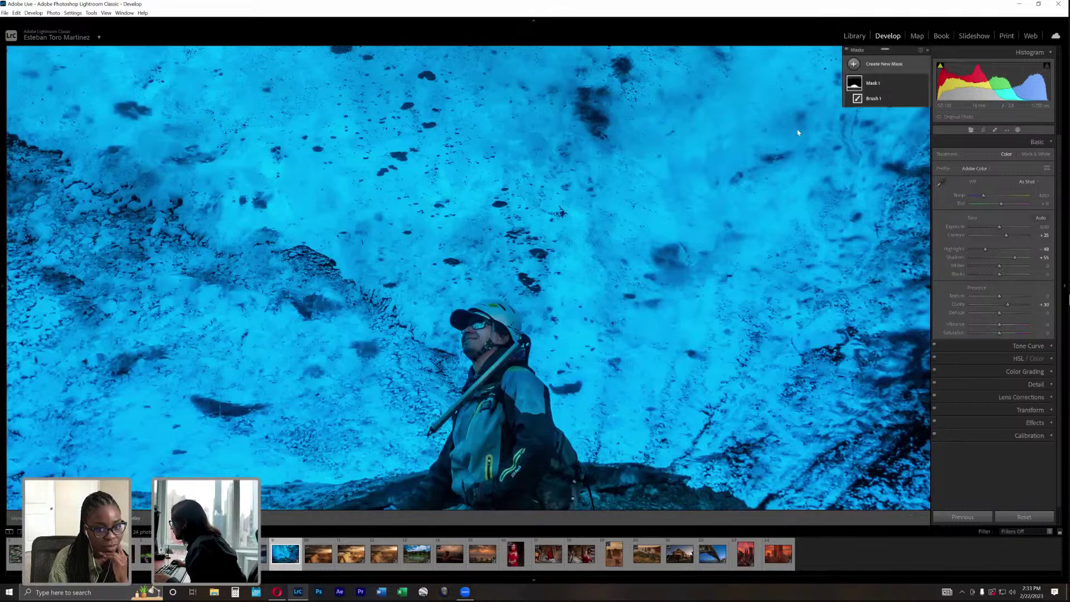
pyautogui.click(878, 84)
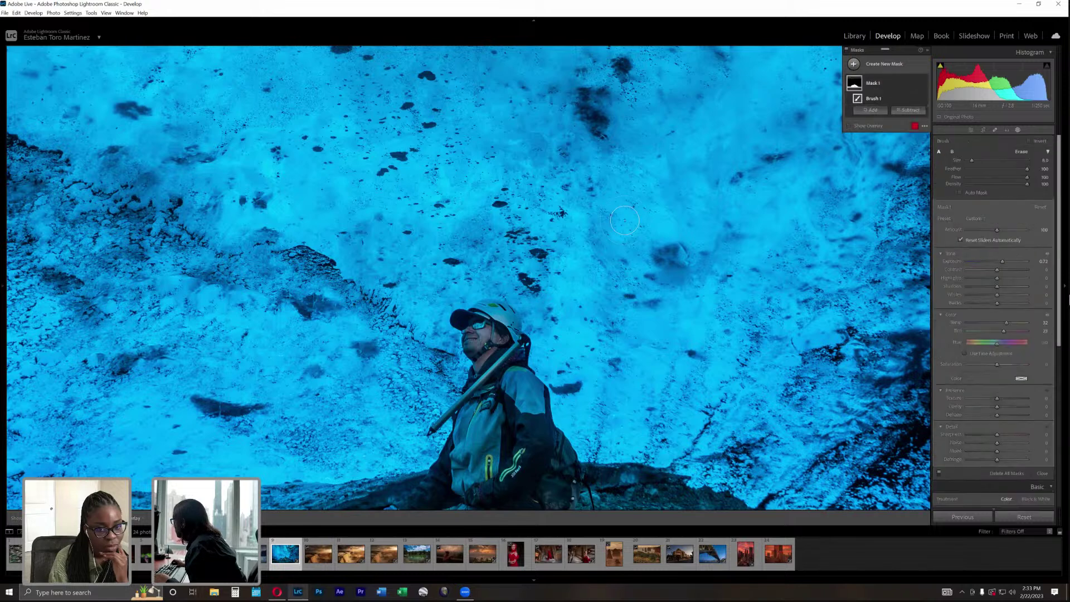
pyautogui.scroll(-1, 483, 336)
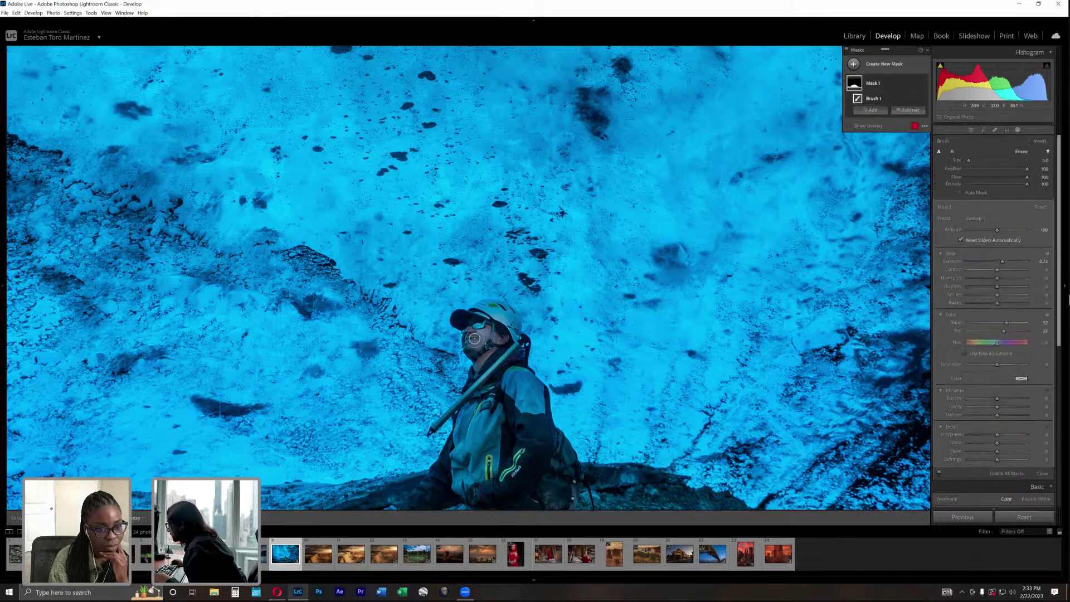
pyautogui.scroll(-1, 469, 342)
pyautogui.moveTo(470, 338); pyautogui.dragTo(474, 324)
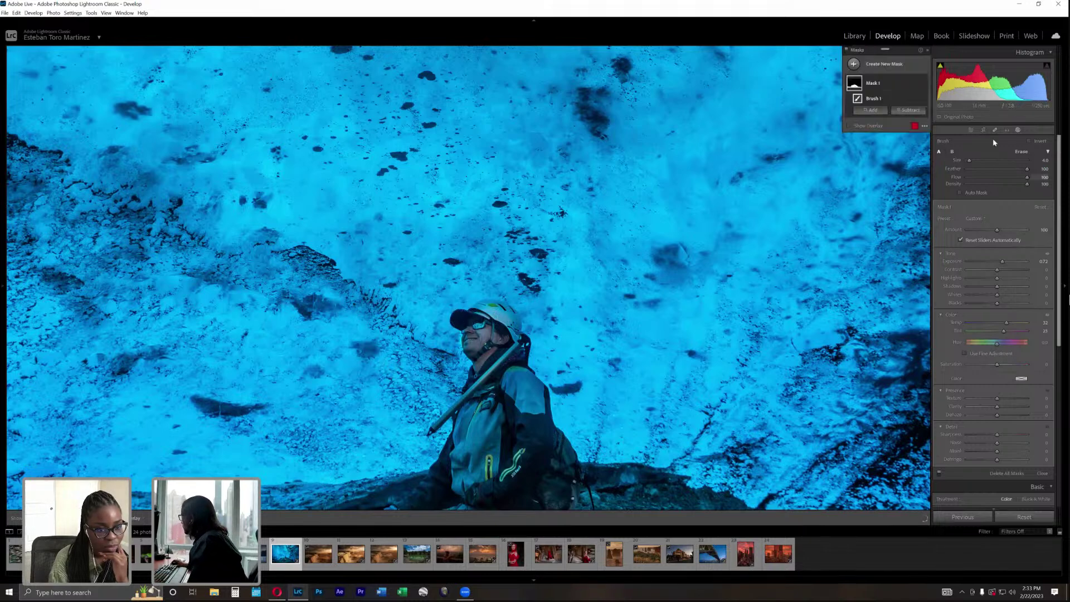
pyautogui.press('k')
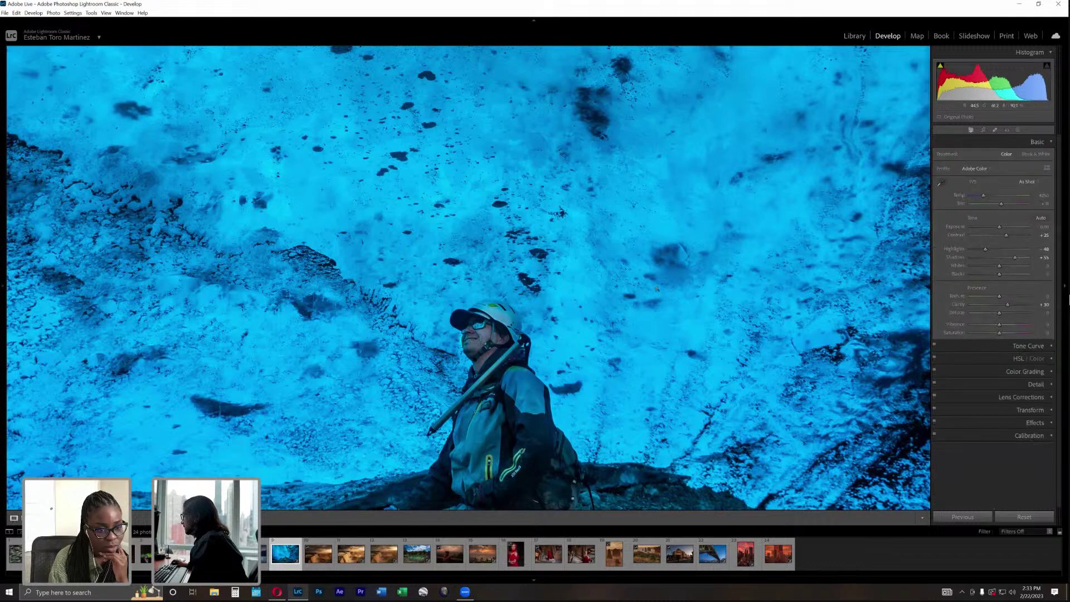
# Set the whole ice cave photo's temperature to about 9295, tint to about +30 and contrast to about +34.
pyautogui.press('z')
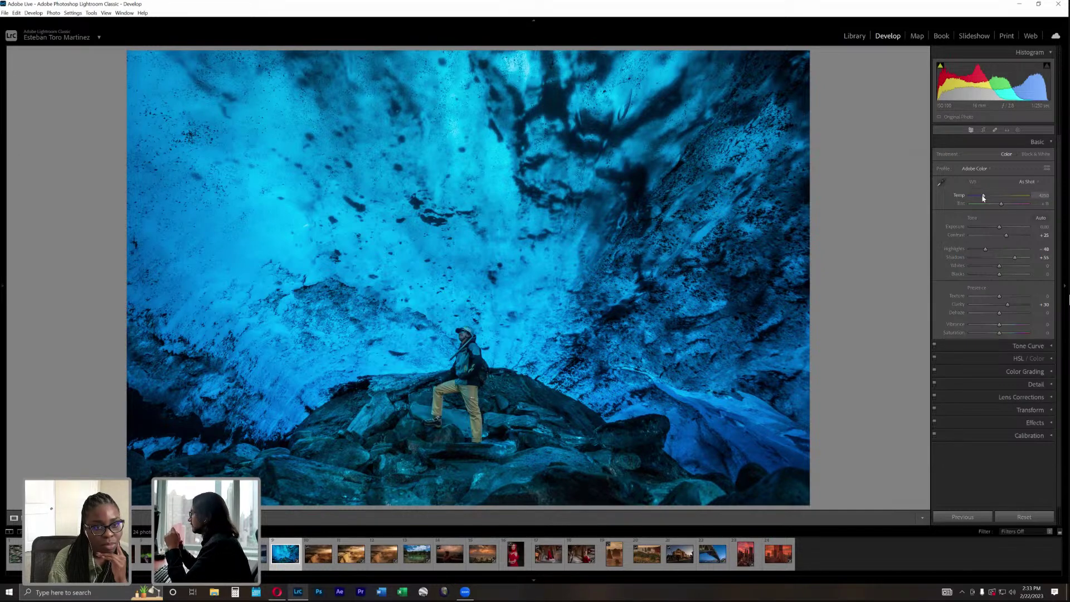
pyautogui.moveTo(984, 197); pyautogui.dragTo(987, 195)
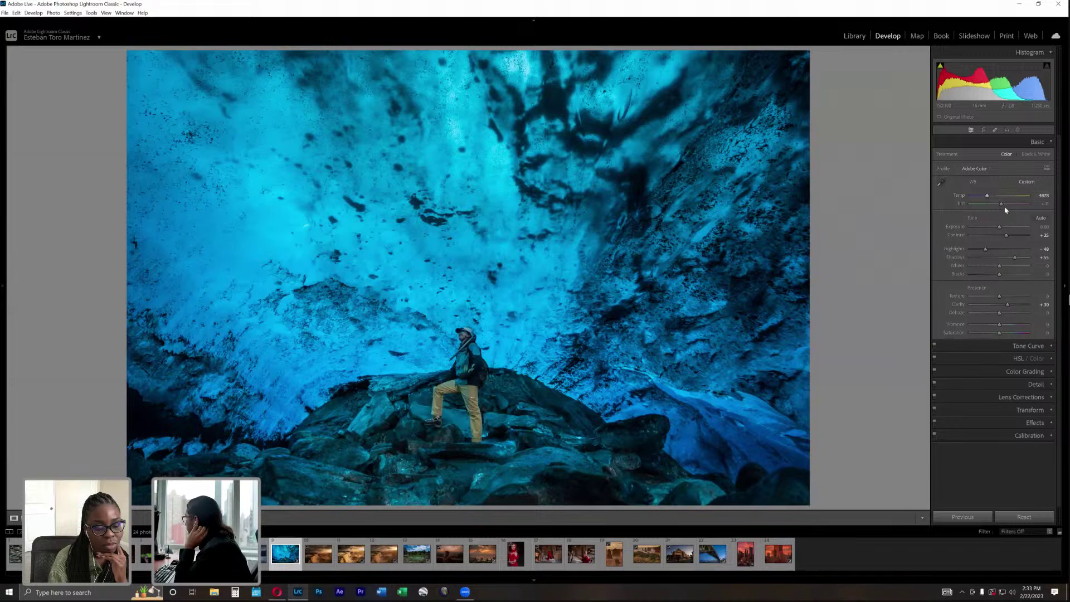
pyautogui.moveTo(987, 196); pyautogui.dragTo(993, 194)
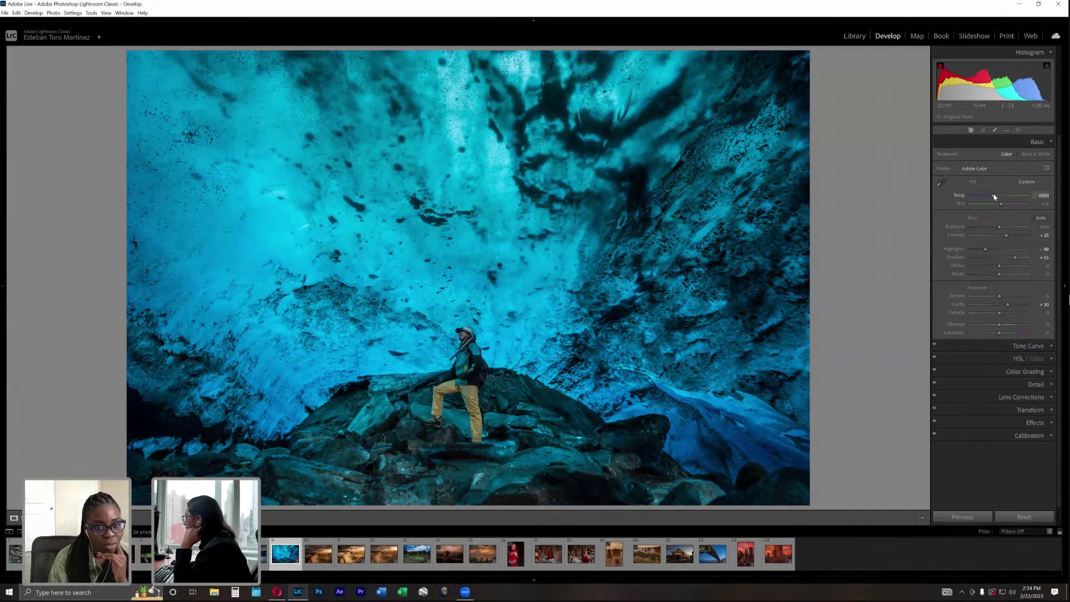
pyautogui.click(1006, 196)
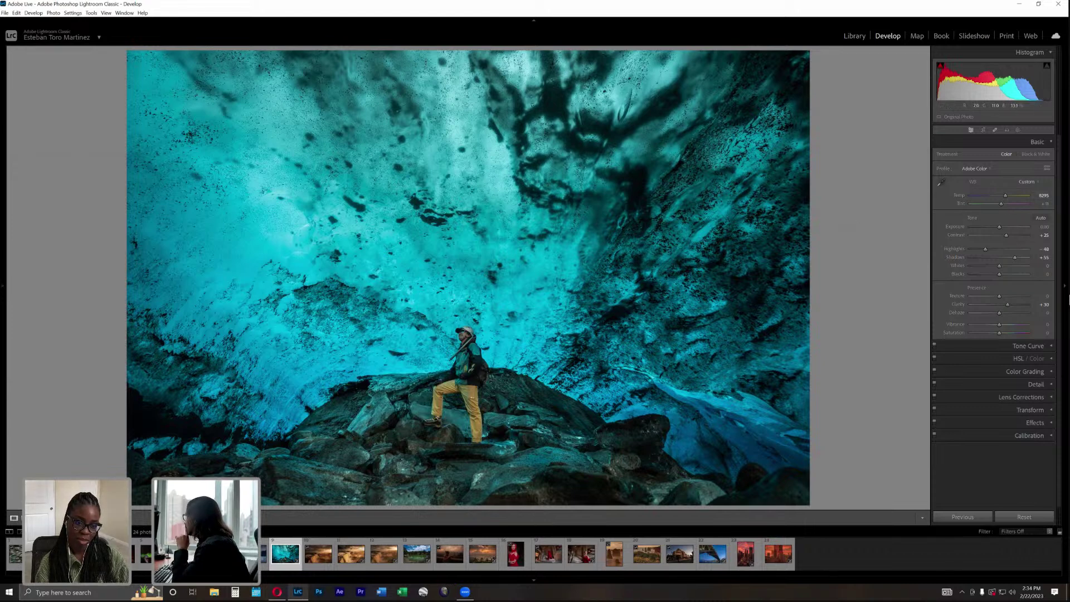
pyautogui.click(1005, 205)
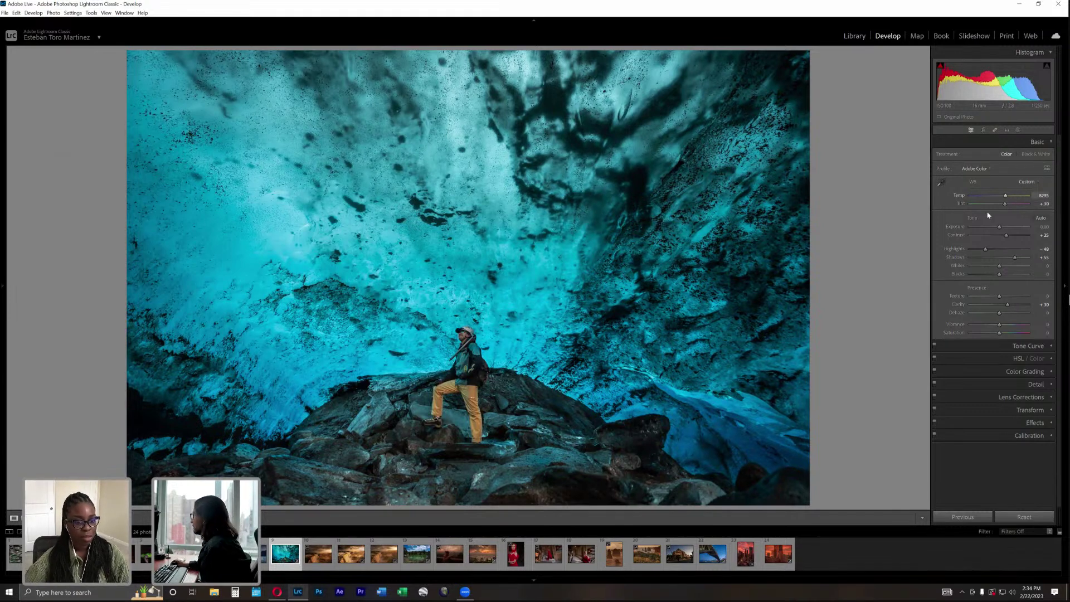
pyautogui.moveTo(1007, 236); pyautogui.dragTo(1008, 237)
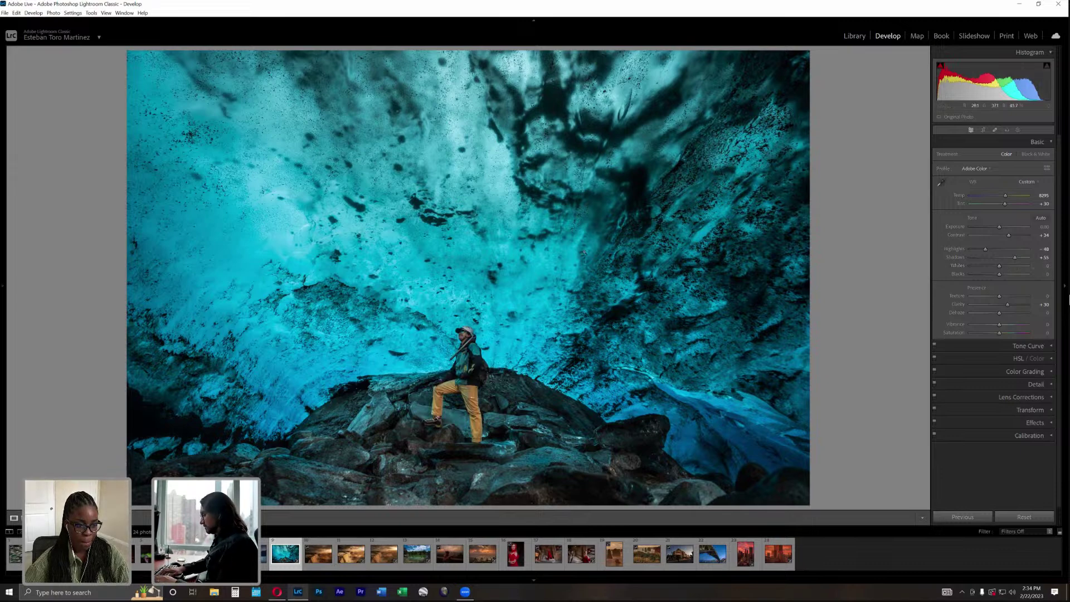
# Compare the ice cave photo before and after the edits side by side.
pyautogui.click(582, 253)
pyautogui.press('F8')
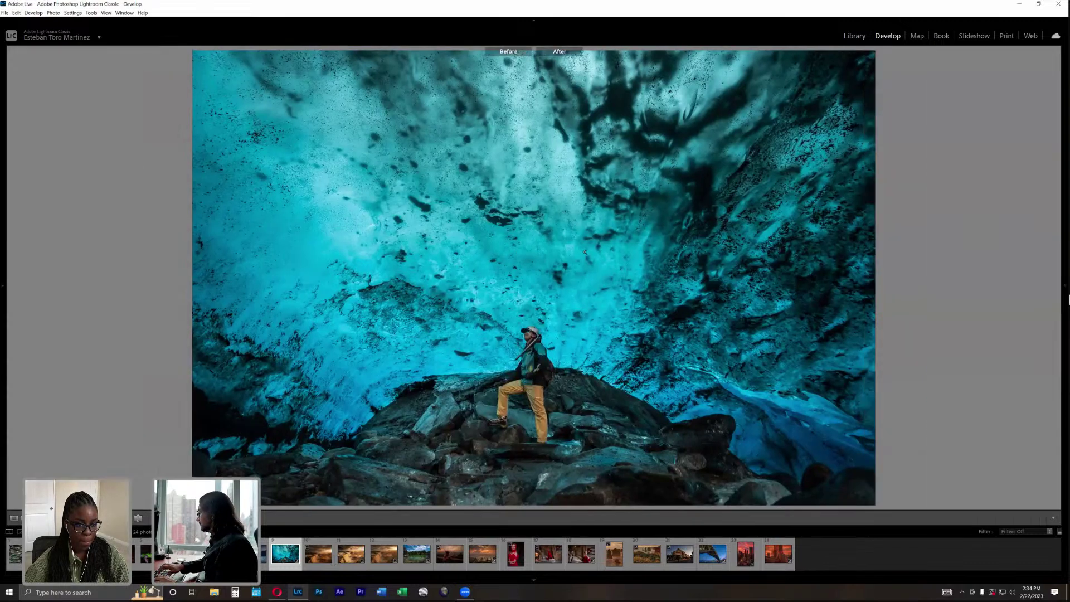
pyautogui.press('y')
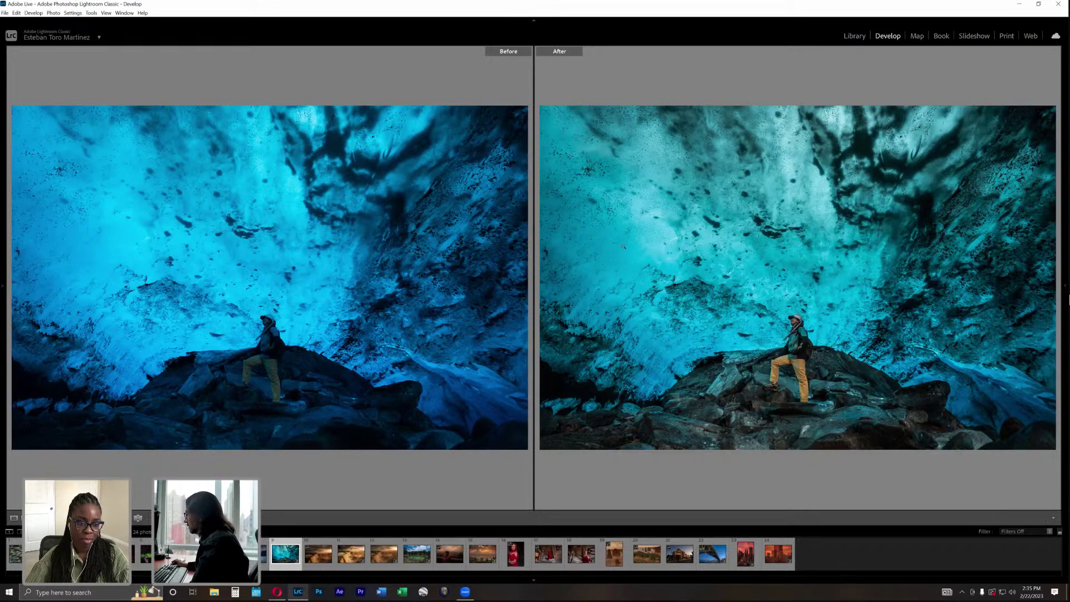
pyautogui.press('Tab')
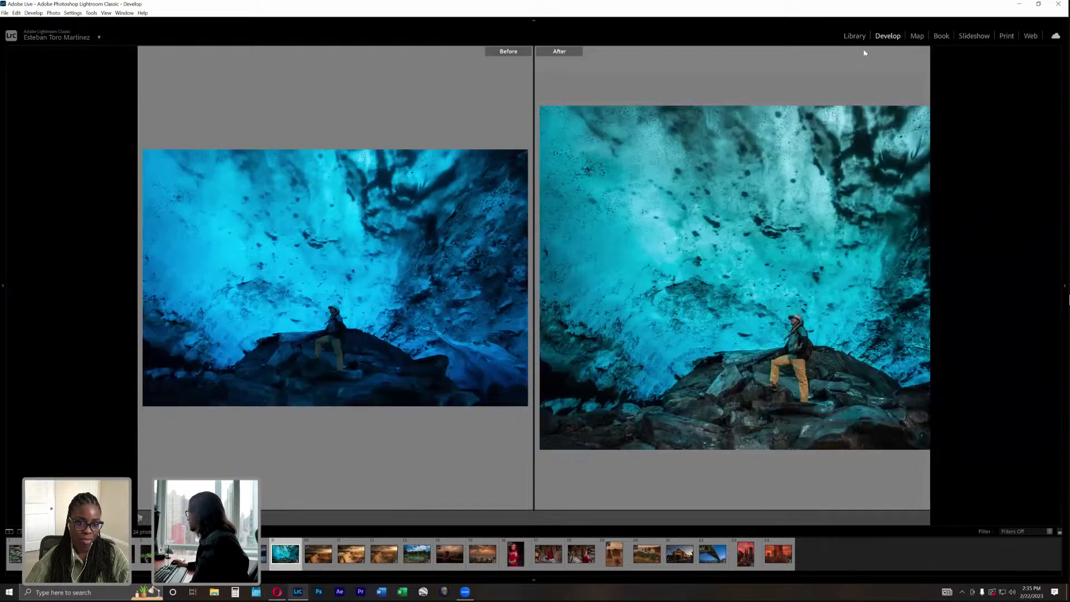
# Return to the Library grid and open the portrait of the person with white face paint and tusk ornaments.
pyautogui.click(855, 37)
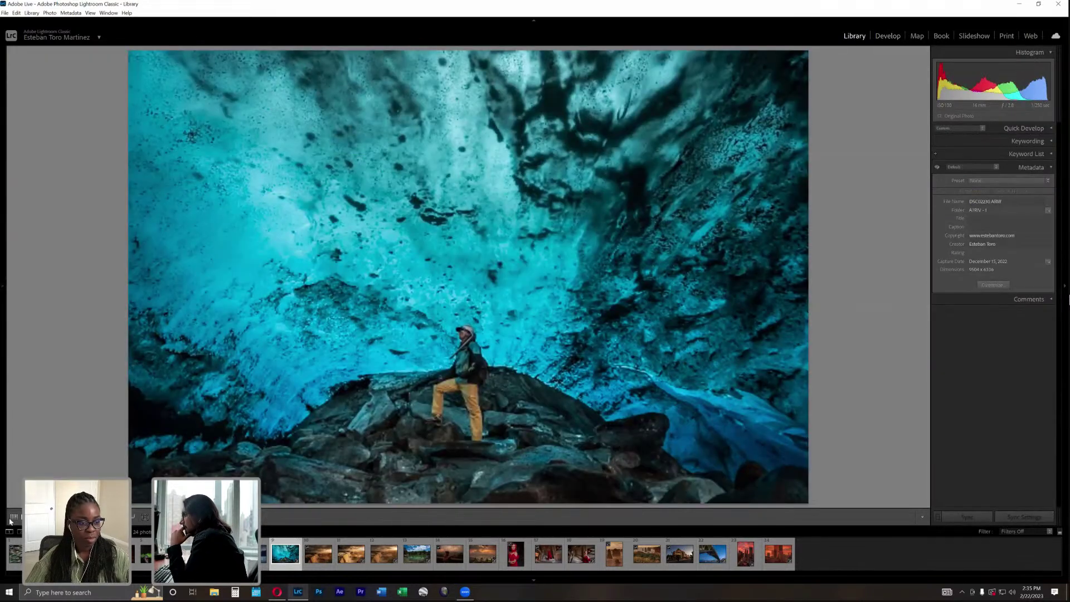
pyautogui.click(14, 516)
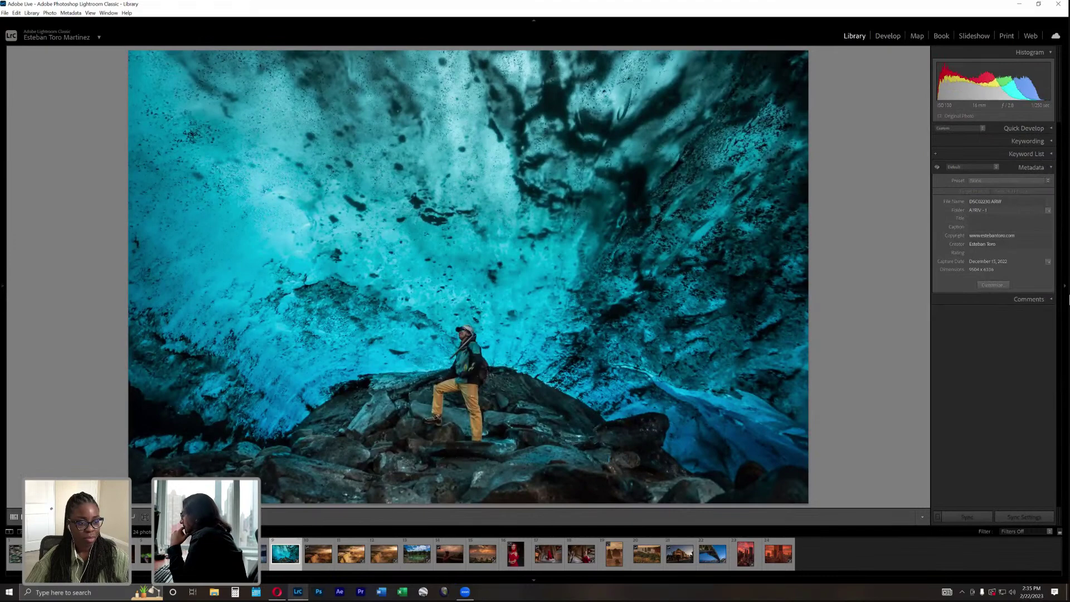
pyautogui.click(667, 502)
pyautogui.scroll(-1, 592, 491)
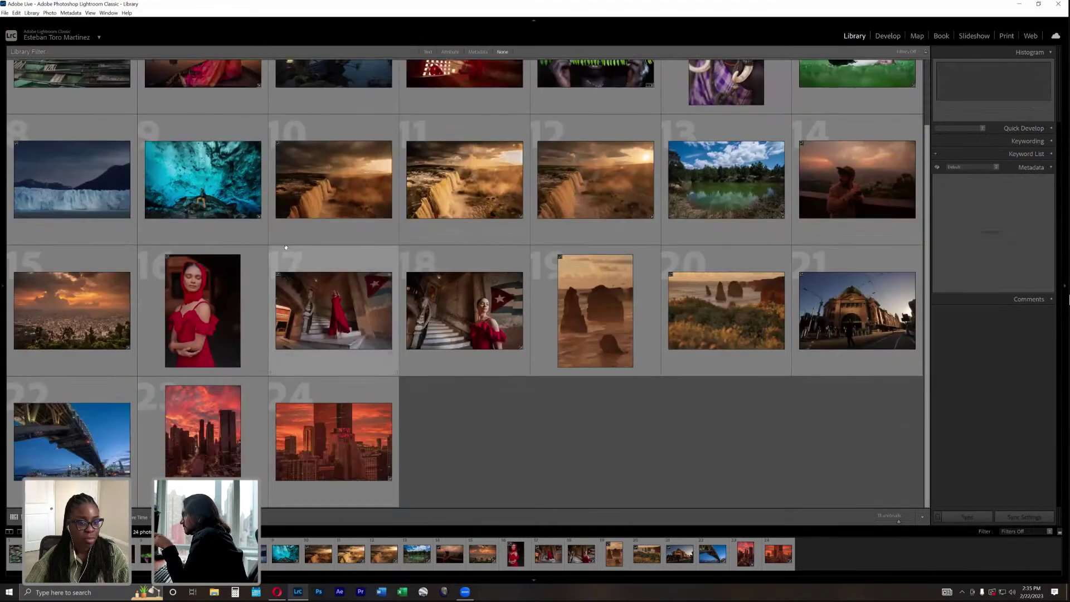
pyautogui.click(220, 192)
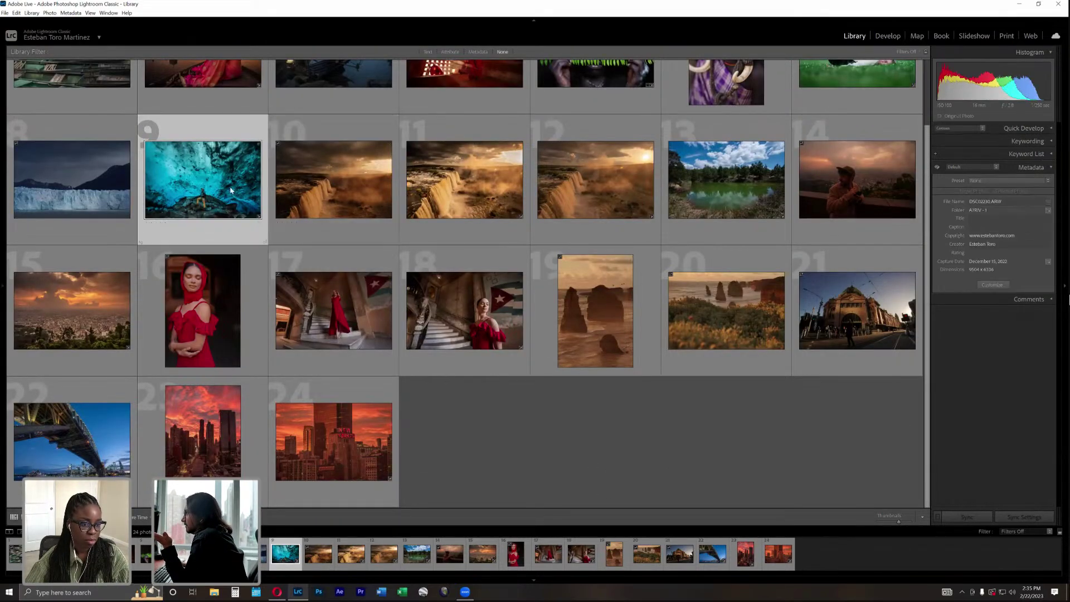
pyautogui.scroll(1, 423, 212)
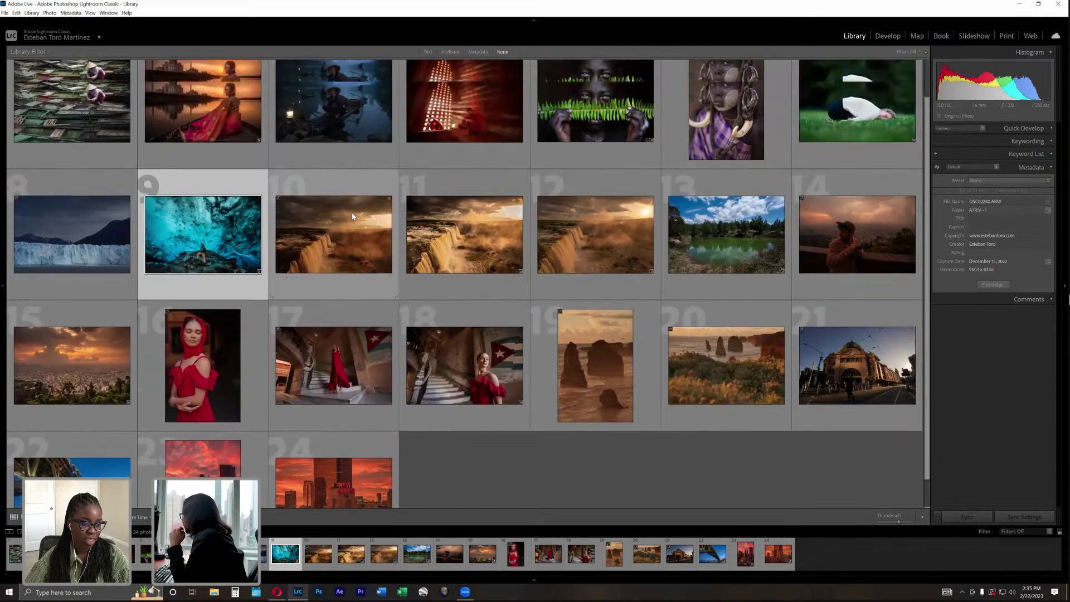
pyautogui.doubleClick(729, 139)
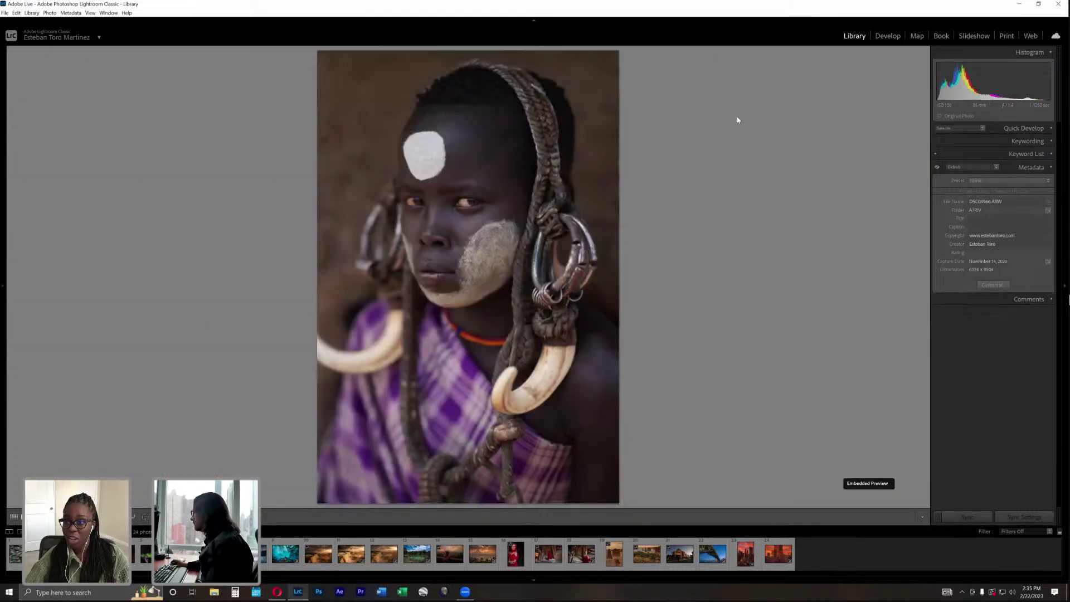
# Open the face-paint portrait for developing in single-image view and set its saturation to -100.
pyautogui.click(888, 37)
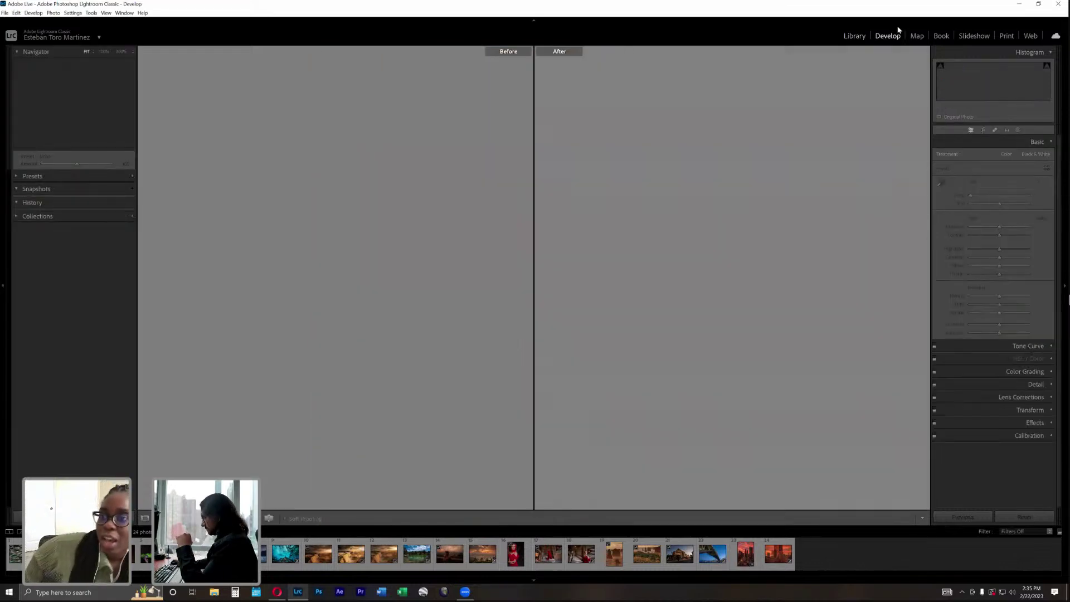
pyautogui.click(144, 518)
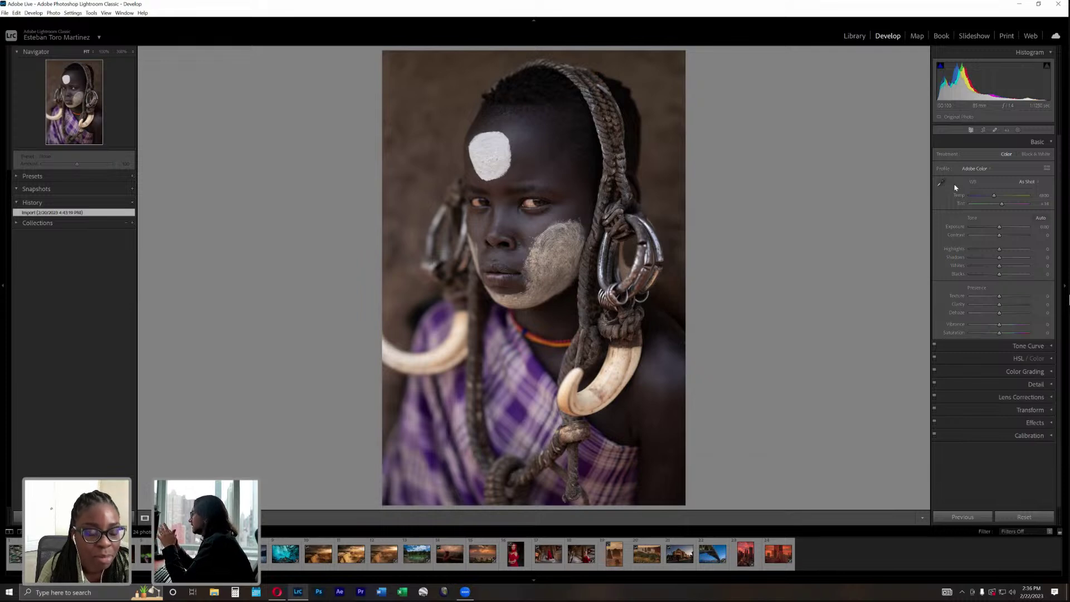
pyautogui.press('Right')
pyautogui.press('Right')
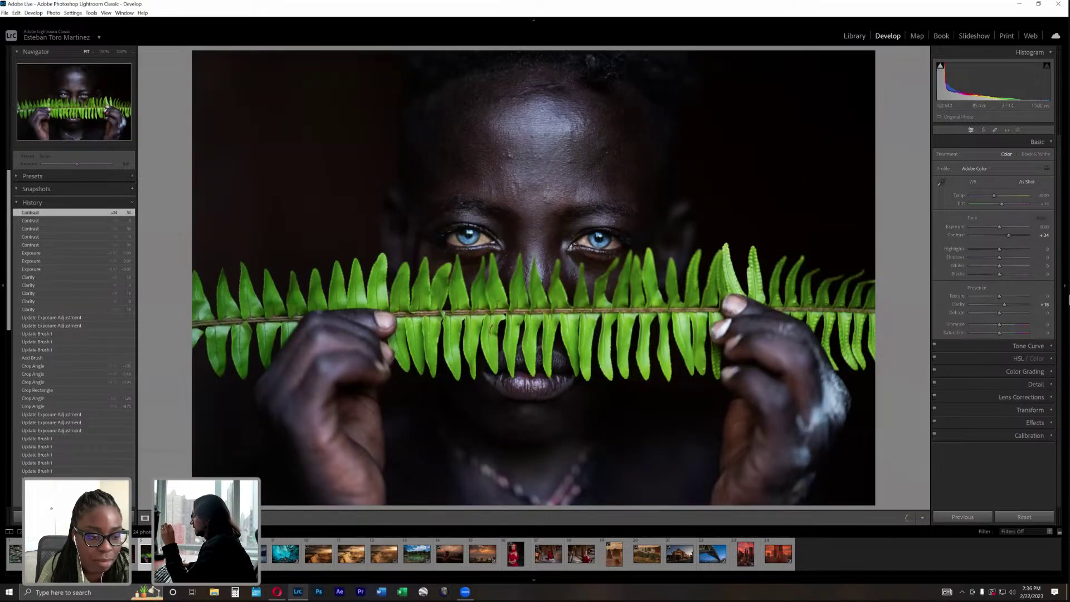
pyautogui.press('Right')
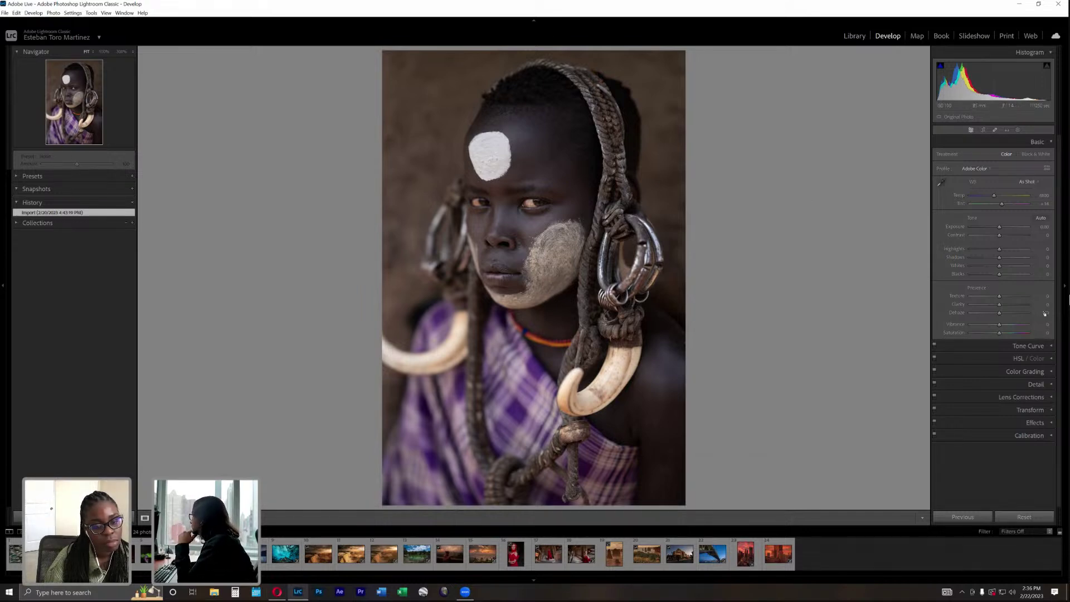
pyautogui.click(968, 333)
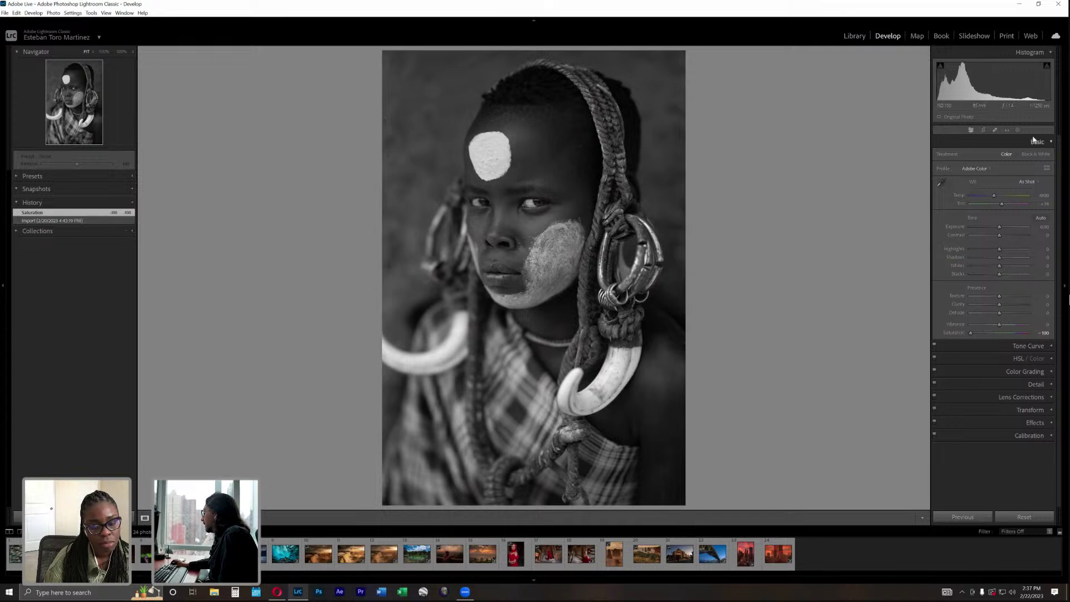
# Add a brush mask with exposure at about 0.75 and paint over the person's face and forehead.
pyautogui.click(1019, 131)
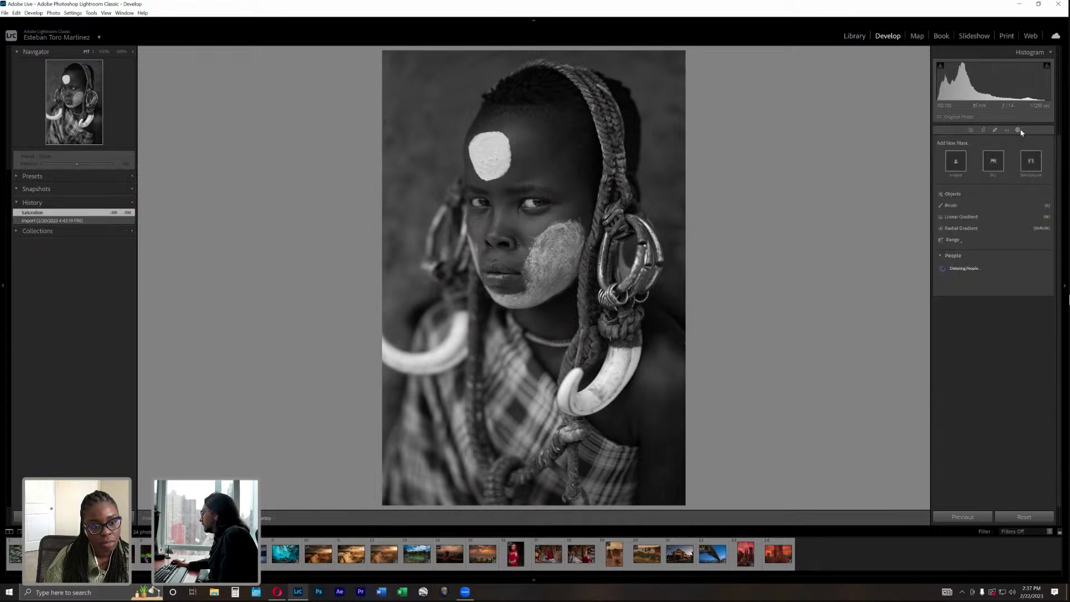
pyautogui.click(950, 205)
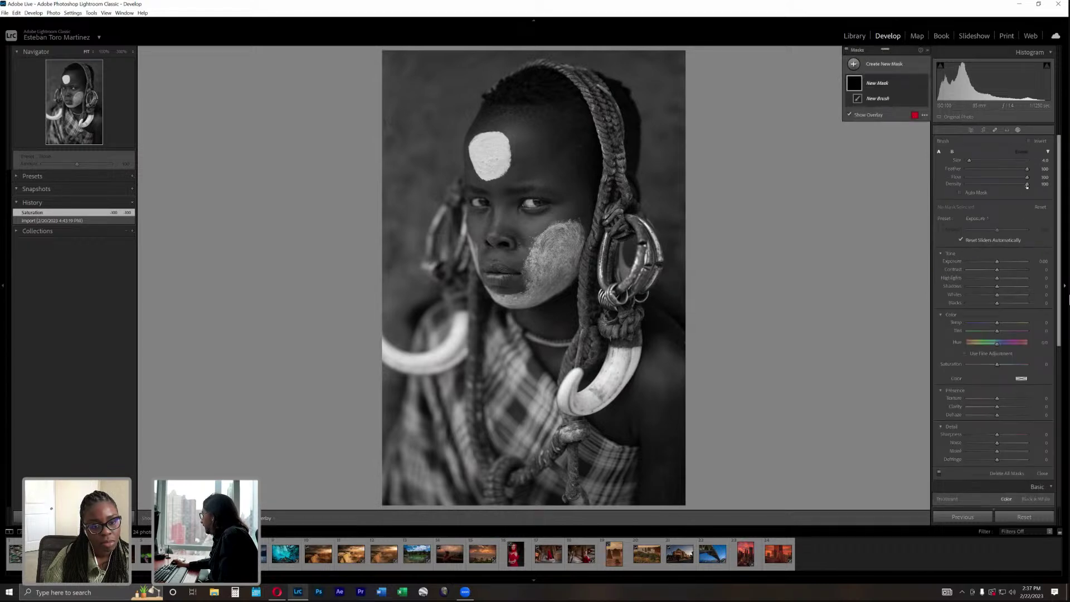
pyautogui.moveTo(997, 263); pyautogui.dragTo(1002, 260)
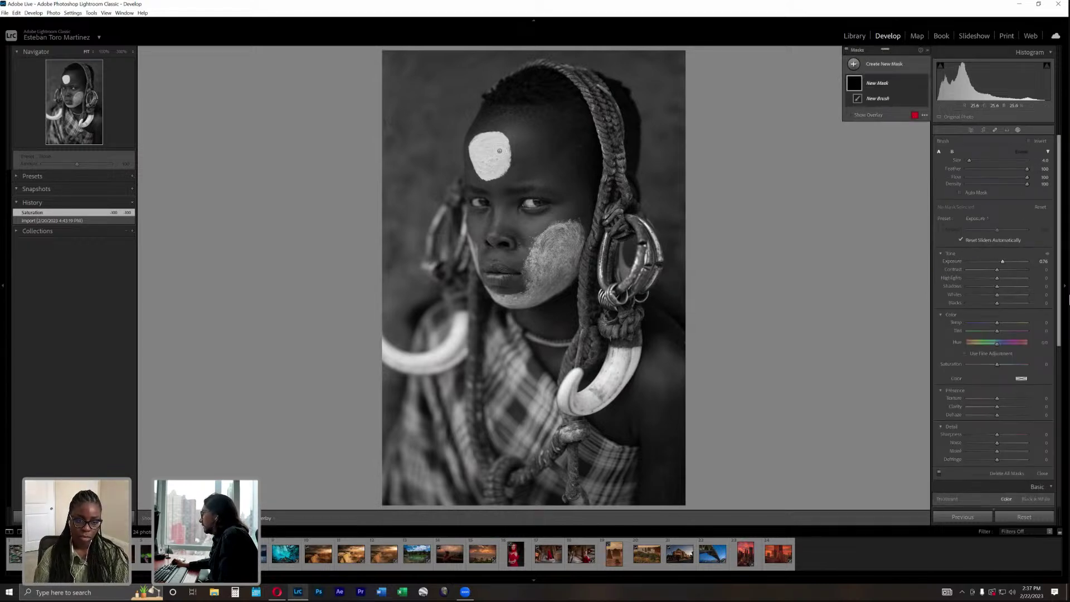
pyautogui.moveTo(506, 163); pyautogui.dragTo(544, 159)
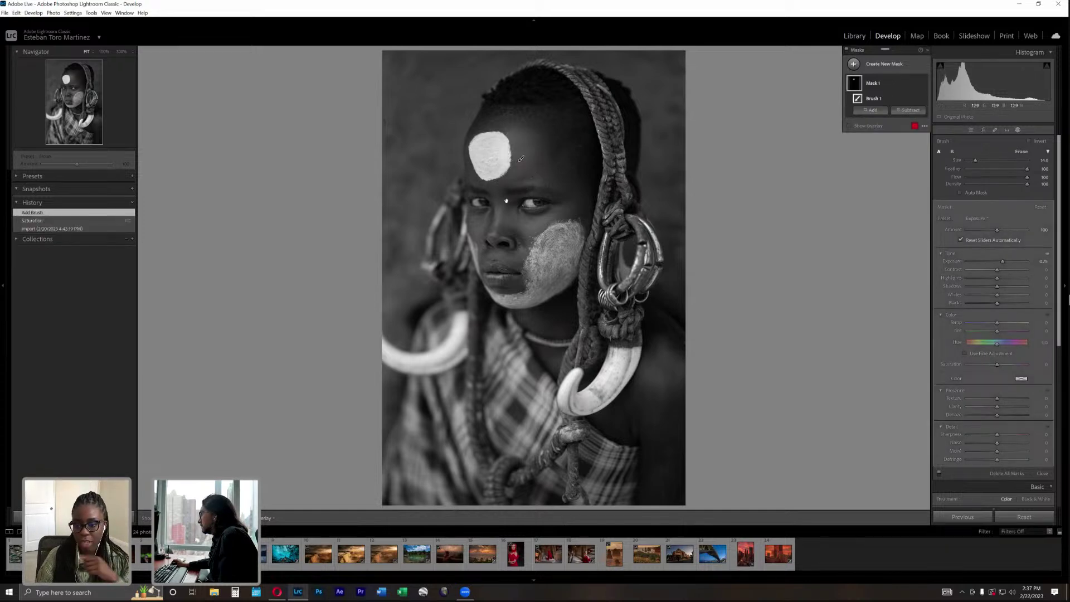
pyautogui.press('Return')
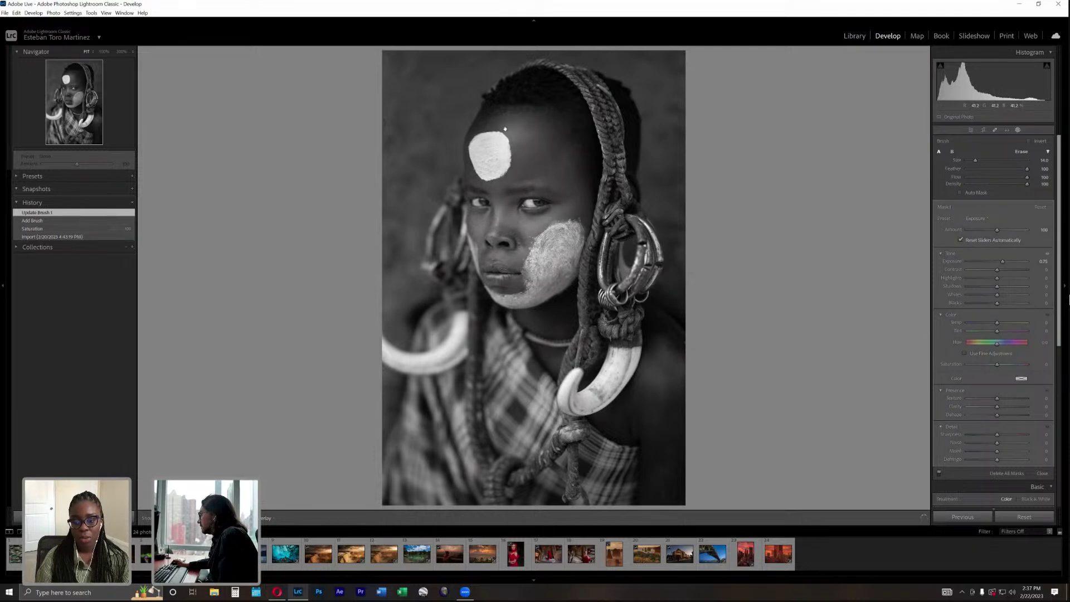
# Erase the face mask's spill from the background beside the head and refine its edge.
pyautogui.hotkey('shift', 'w')
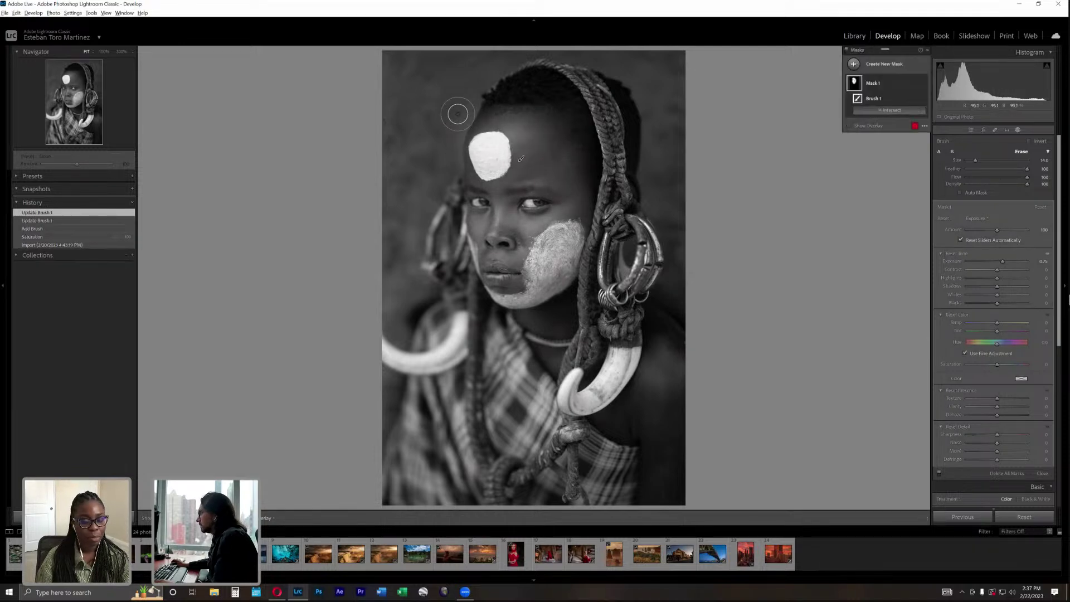
pyautogui.scroll(3, 460, 93)
pyautogui.click(470, 91)
pyautogui.moveTo(457, 126); pyautogui.dragTo(440, 149)
pyautogui.moveTo(439, 150); pyautogui.dragTo(440, 151)
pyautogui.scroll(3, 438, 155)
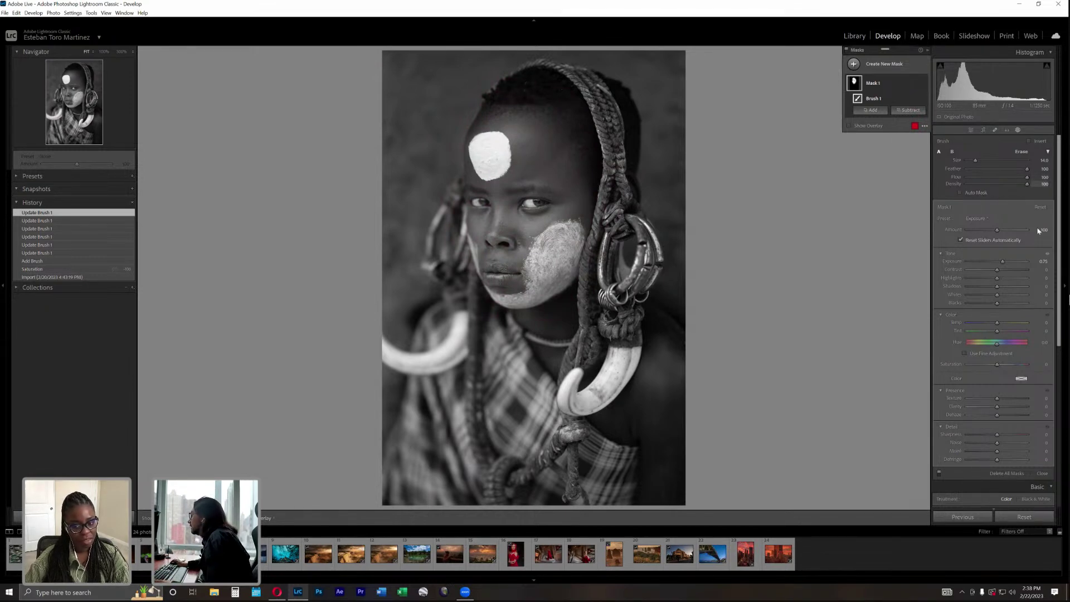
# Set the face mask's exposure to about 0.9, contrast to 12 and clarity to about 34.
pyautogui.moveTo(1004, 260); pyautogui.dragTo(1006, 261)
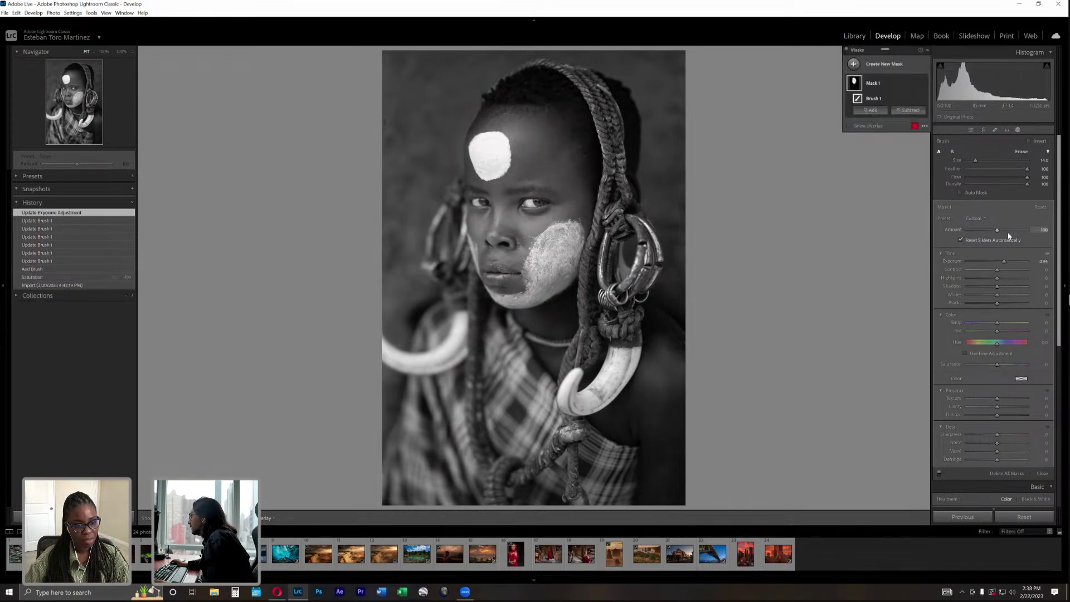
pyautogui.click(1001, 271)
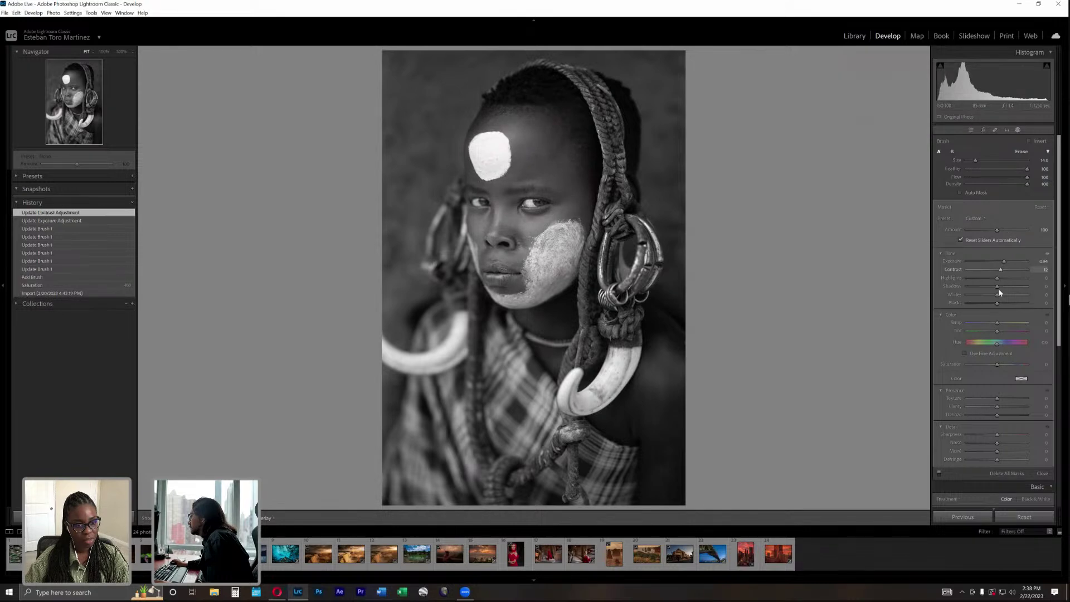
pyautogui.click(1007, 407)
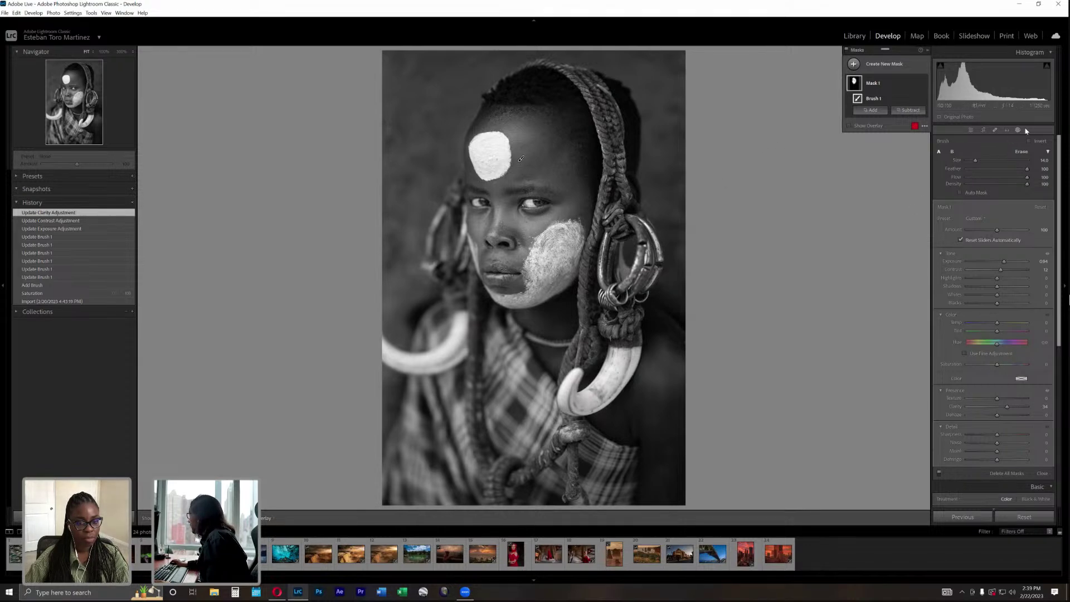
# Add a second brush mask, paint over the plaid clothing and lower body, and set its exposure to about -0.6.
pyautogui.click(874, 68)
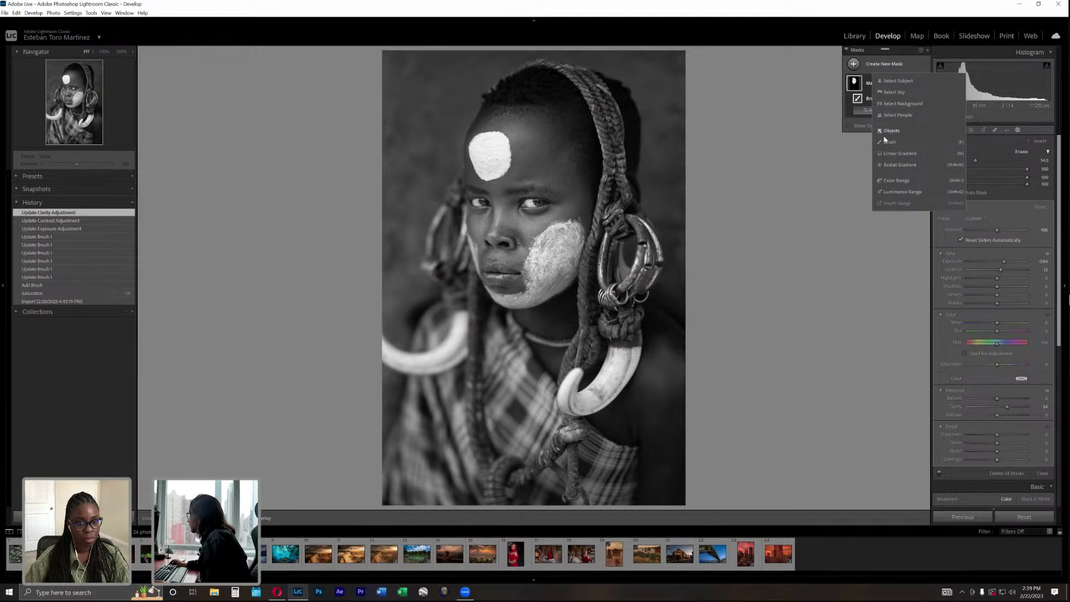
pyautogui.press('Escape')
pyautogui.press('k')
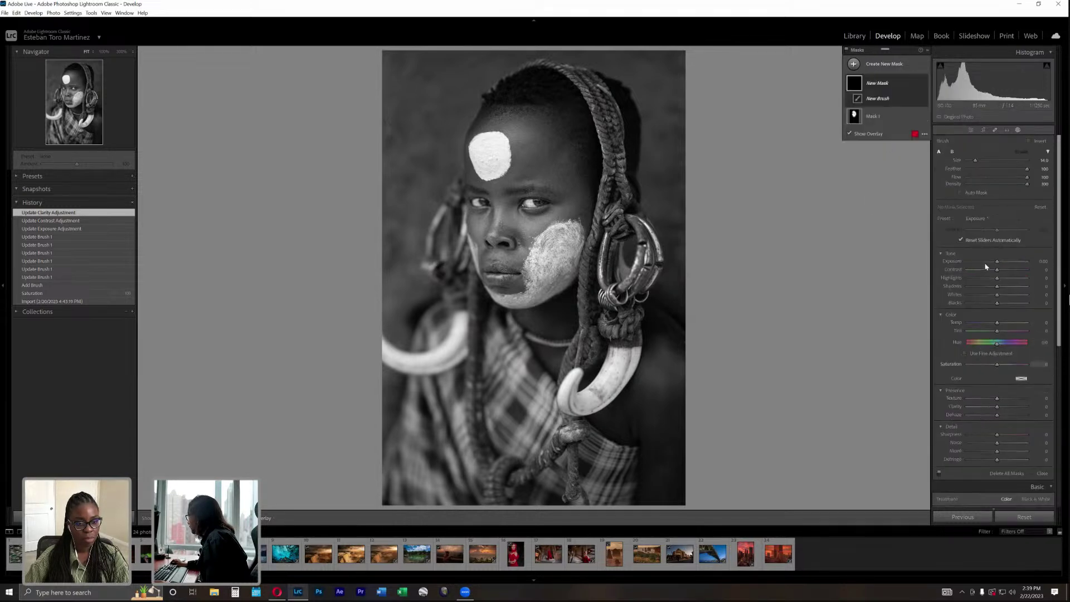
pyautogui.click(990, 262)
pyautogui.scroll(3, 445, 404)
pyautogui.moveTo(430, 411)
pyautogui.mouseDown()
pyautogui.moveTo(407, 457)
pyautogui.moveTo(502, 474)
pyautogui.moveTo(484, 374)
pyautogui.mouseUp()
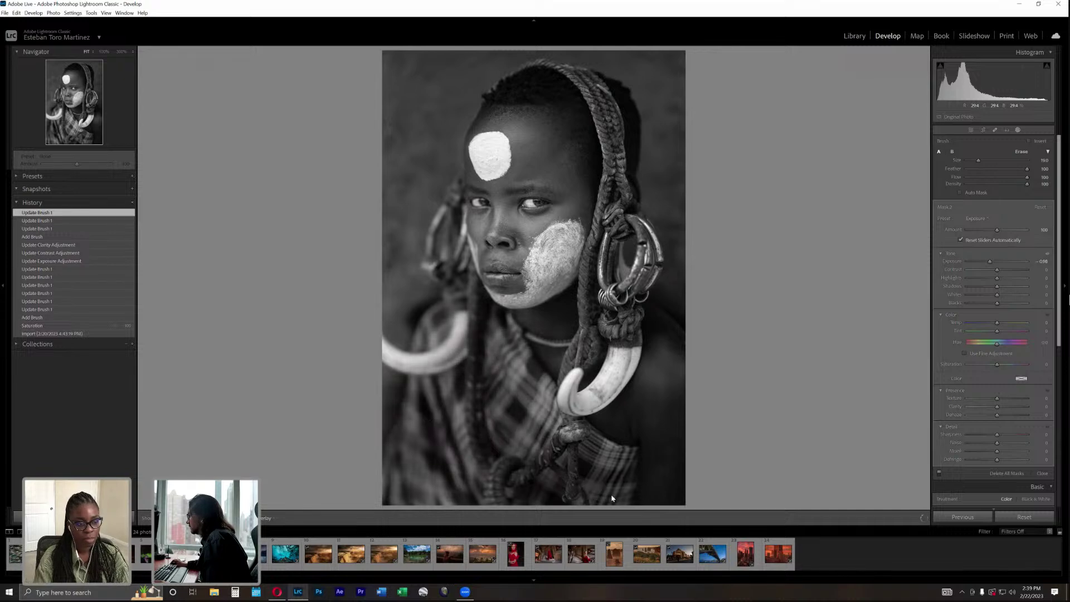
pyautogui.moveTo(991, 262); pyautogui.dragTo(990, 262)
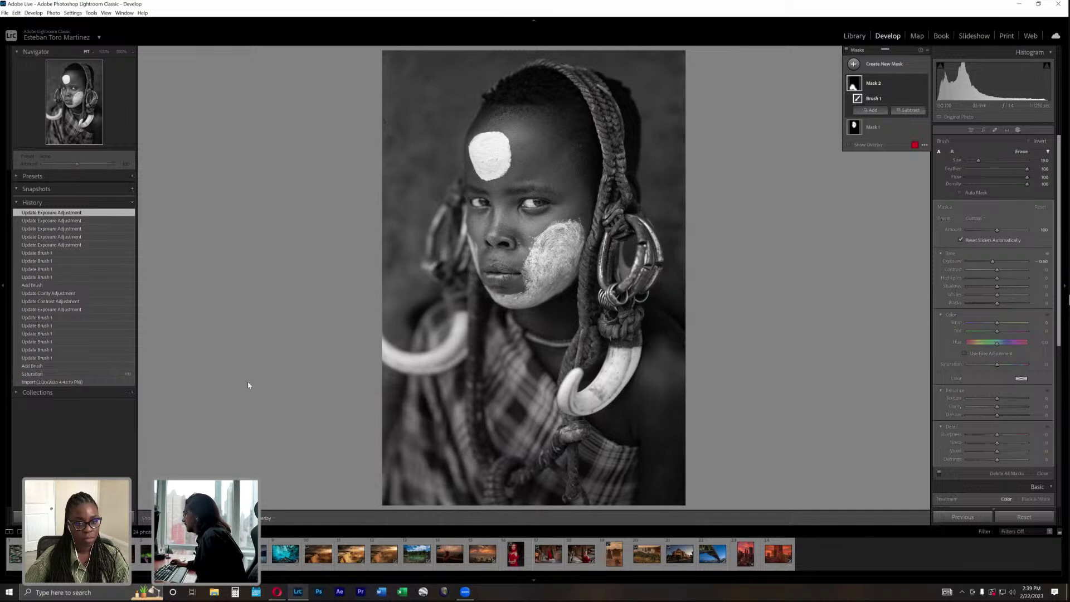
# Touch up the clothing mask around the blurred tusk, erasing the darkening from the tusk, and close masking.
pyautogui.moveTo(388, 388); pyautogui.dragTo(382, 417)
pyautogui.moveTo(383, 411)
pyautogui.mouseDown()
pyautogui.moveTo(383, 391)
pyautogui.moveTo(373, 424)
pyautogui.moveTo(398, 390)
pyautogui.mouseUp()
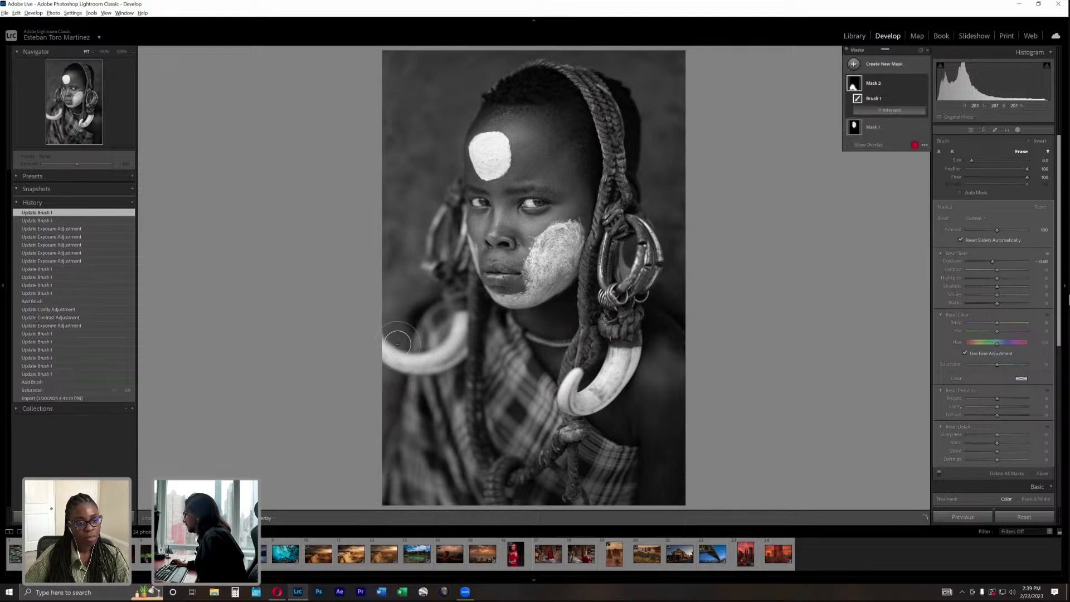
pyautogui.click(1019, 132)
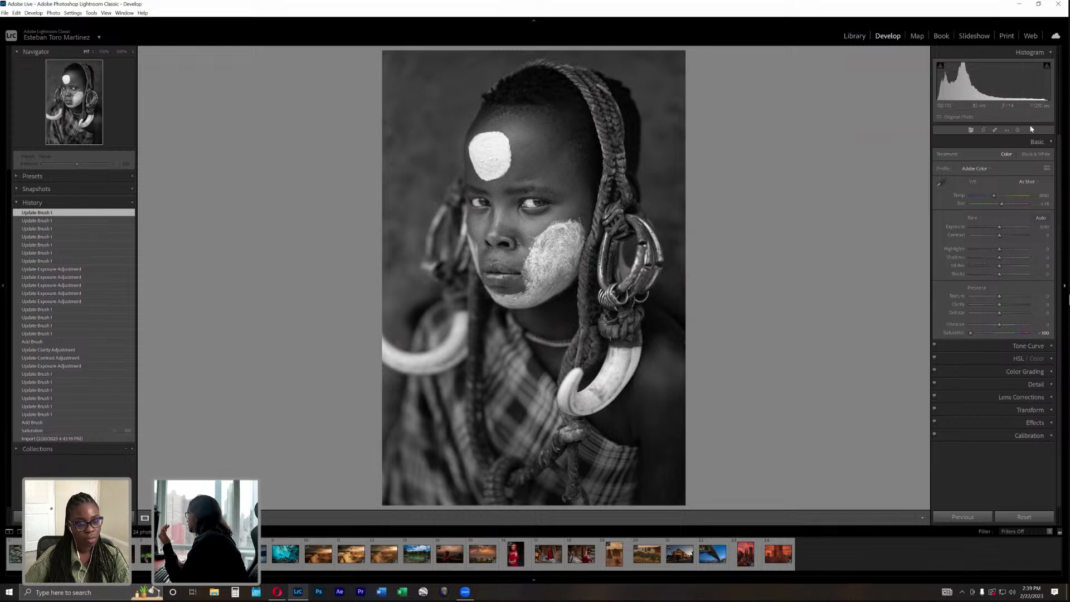
# Reopen masking and create a new Select Subject mask on the portrait.
pyautogui.click(1018, 131)
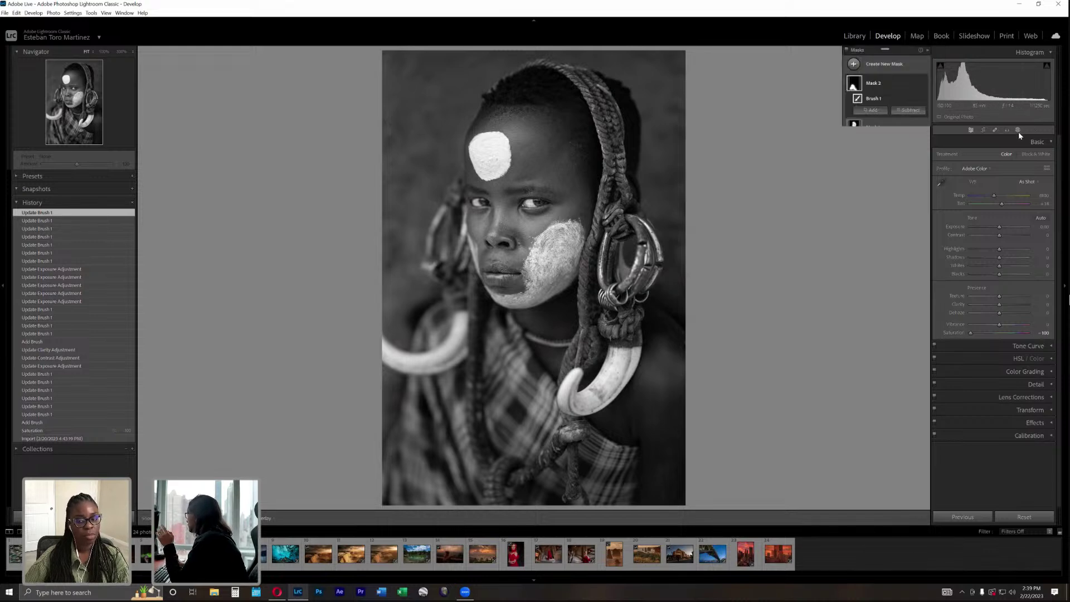
pyautogui.click(891, 65)
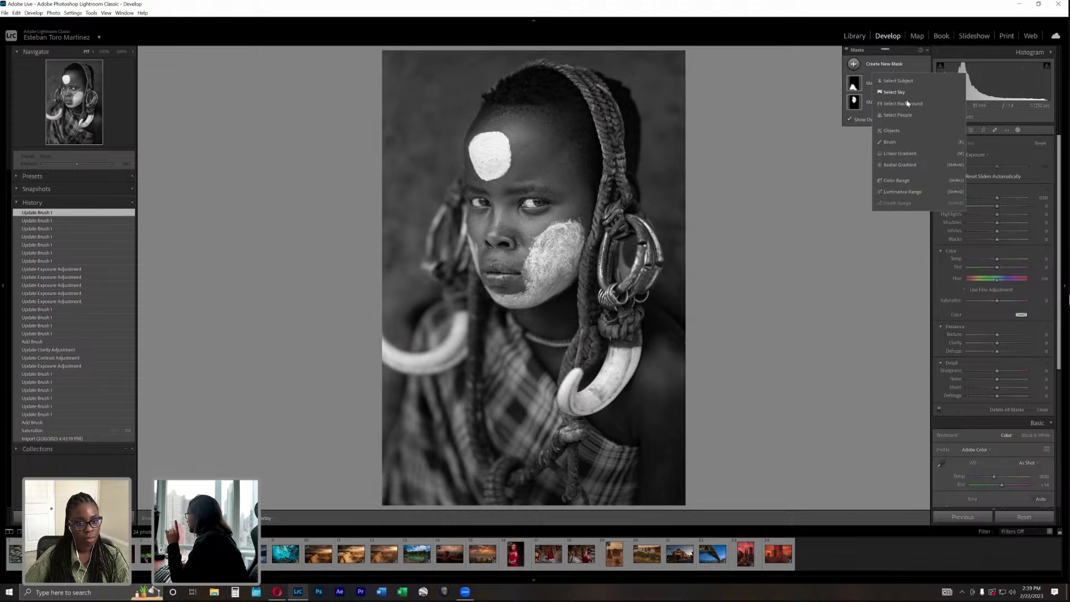
pyautogui.click(906, 81)
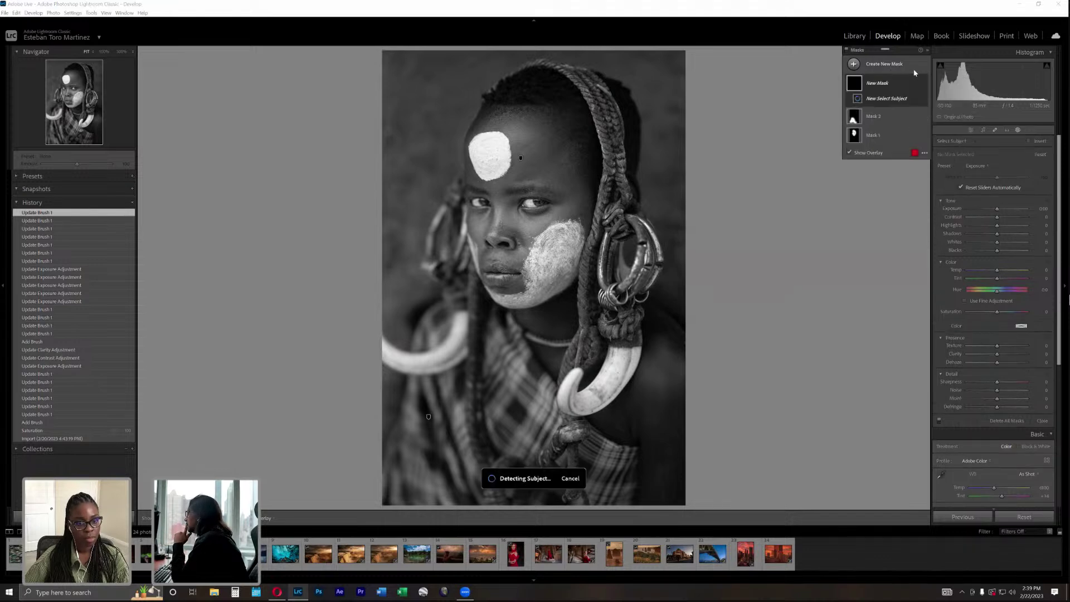